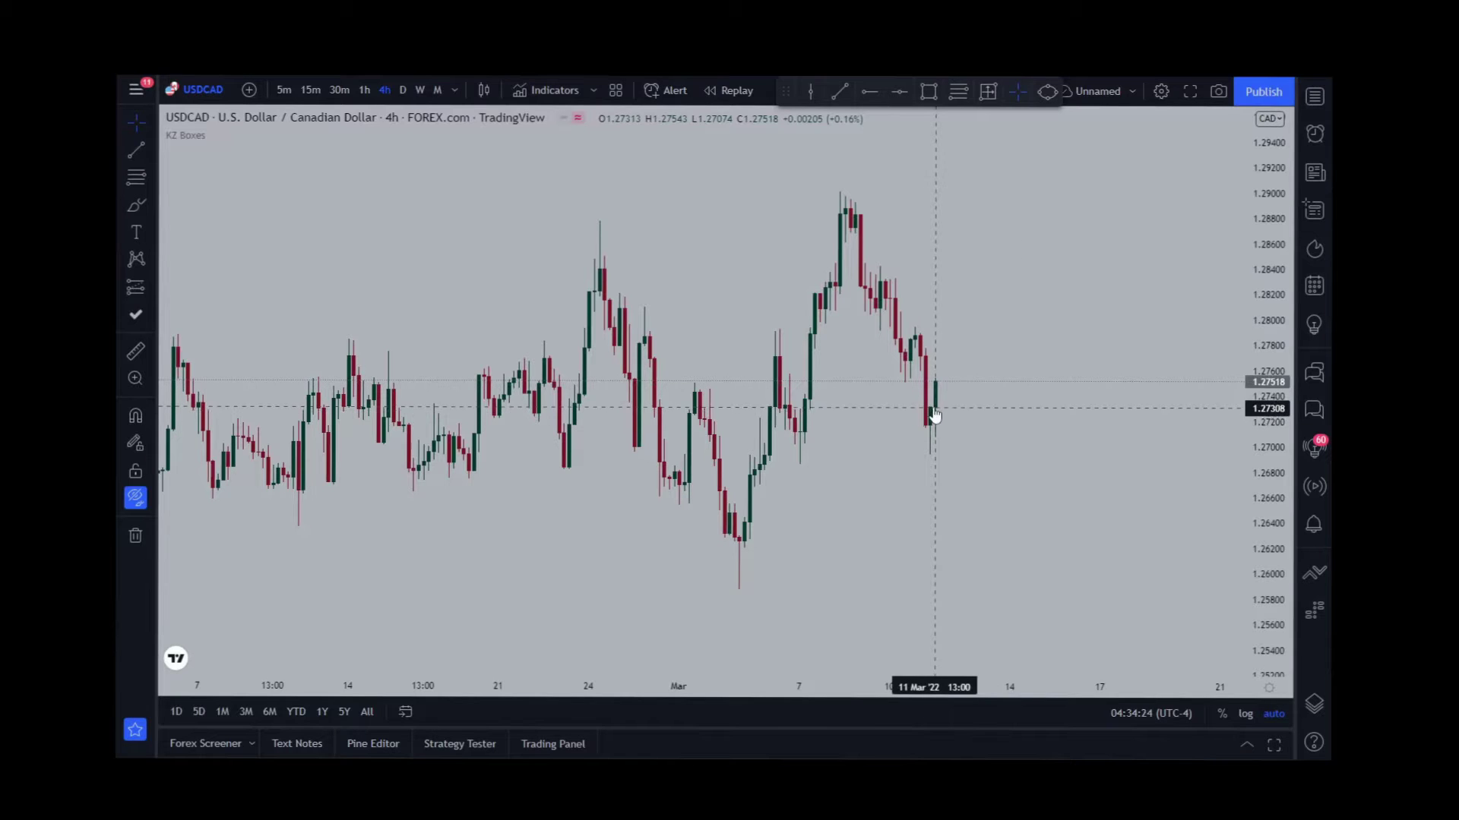
# Step: Switch to Telegram and find the UCAD near term post in the ECHO CHARTS channel, viewing its chart image and follow-up update
pyautogui.press('F11')
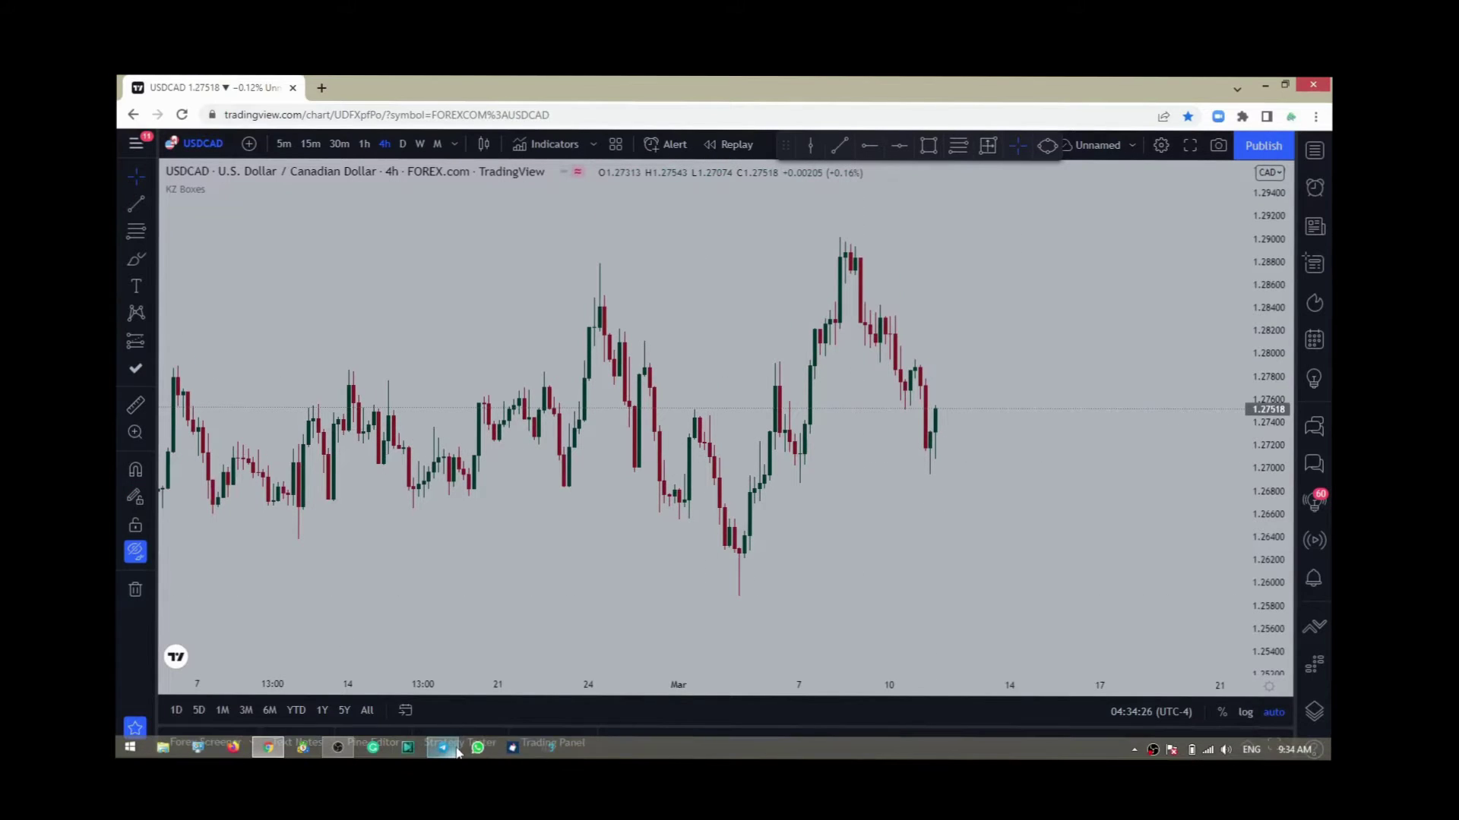
pyautogui.click(440, 754)
pyautogui.scroll(3, 651, 474)
pyautogui.scroll(15, 651, 475)
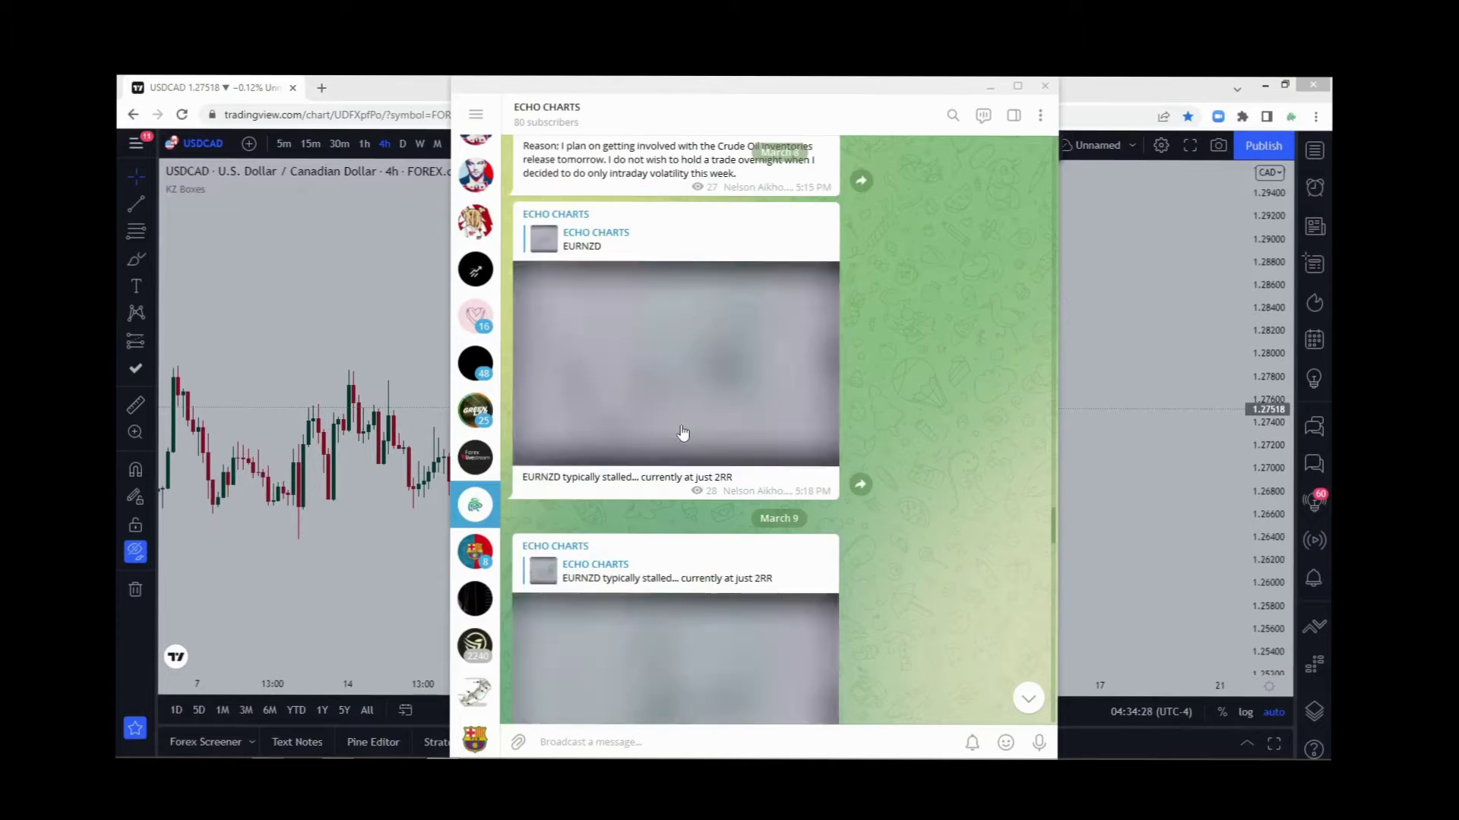
pyautogui.scroll(15, 682, 431)
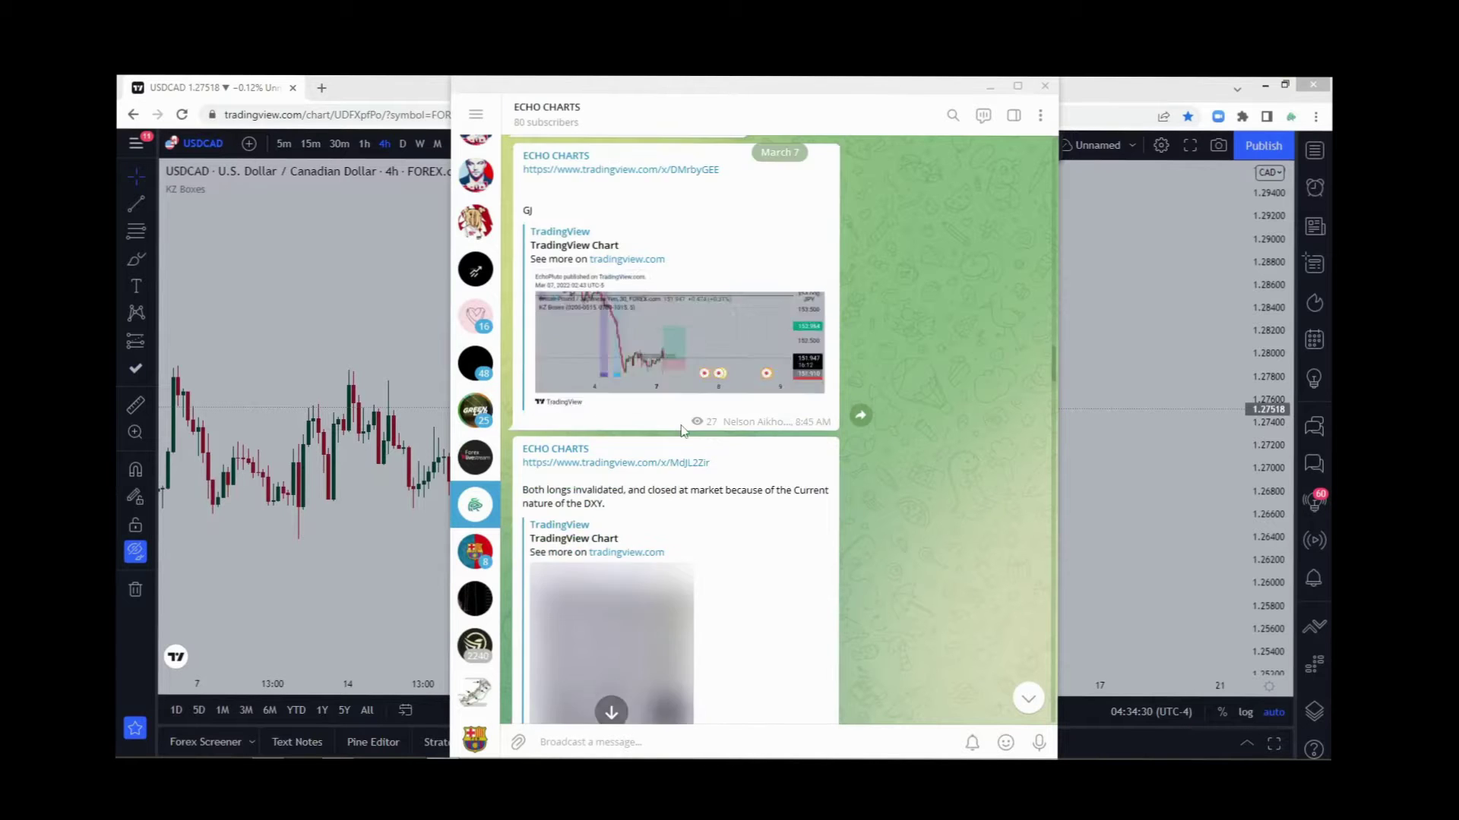
pyautogui.scroll(-15, 682, 432)
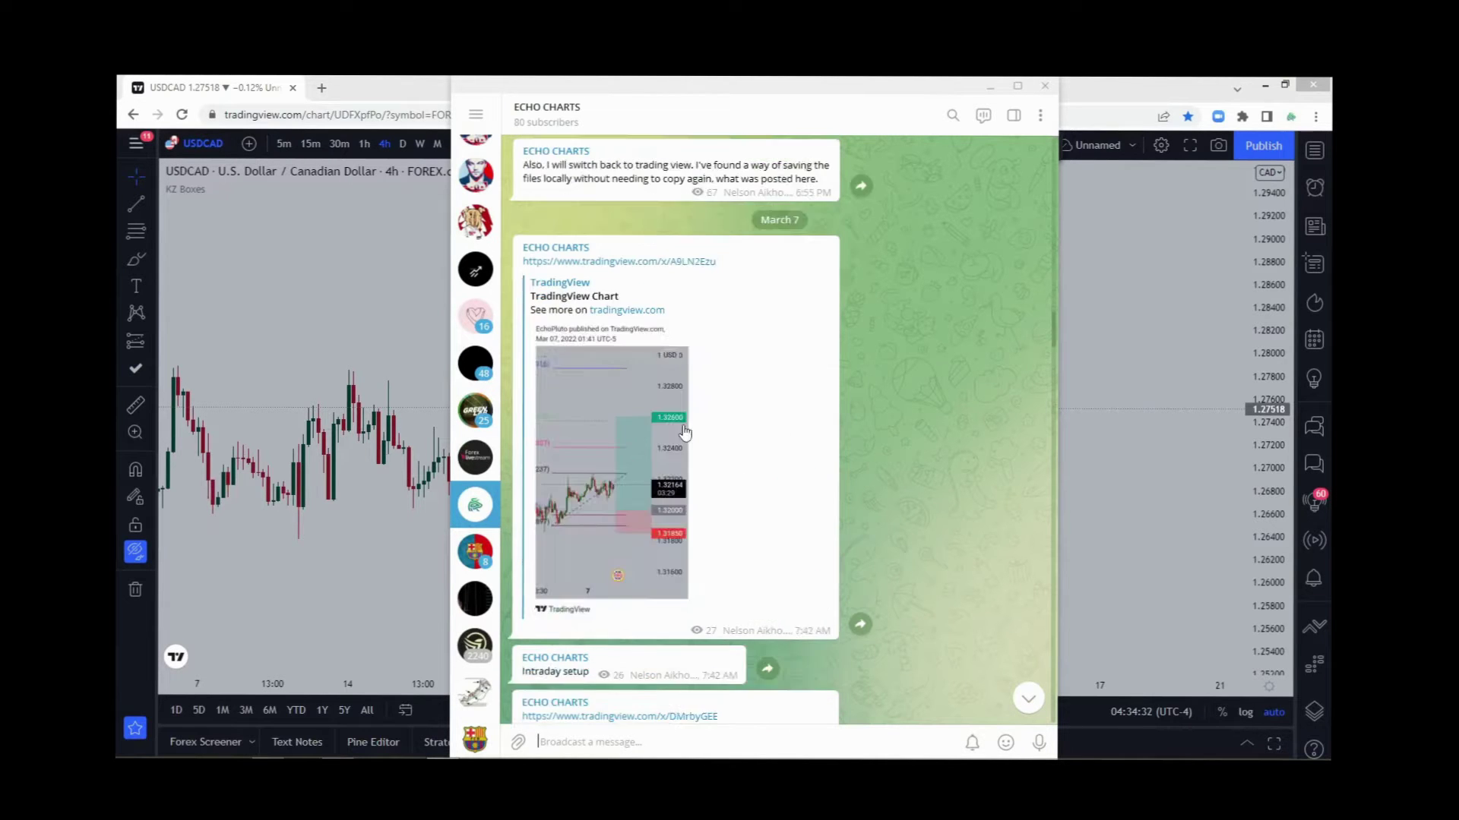
pyautogui.scroll(-10, 686, 431)
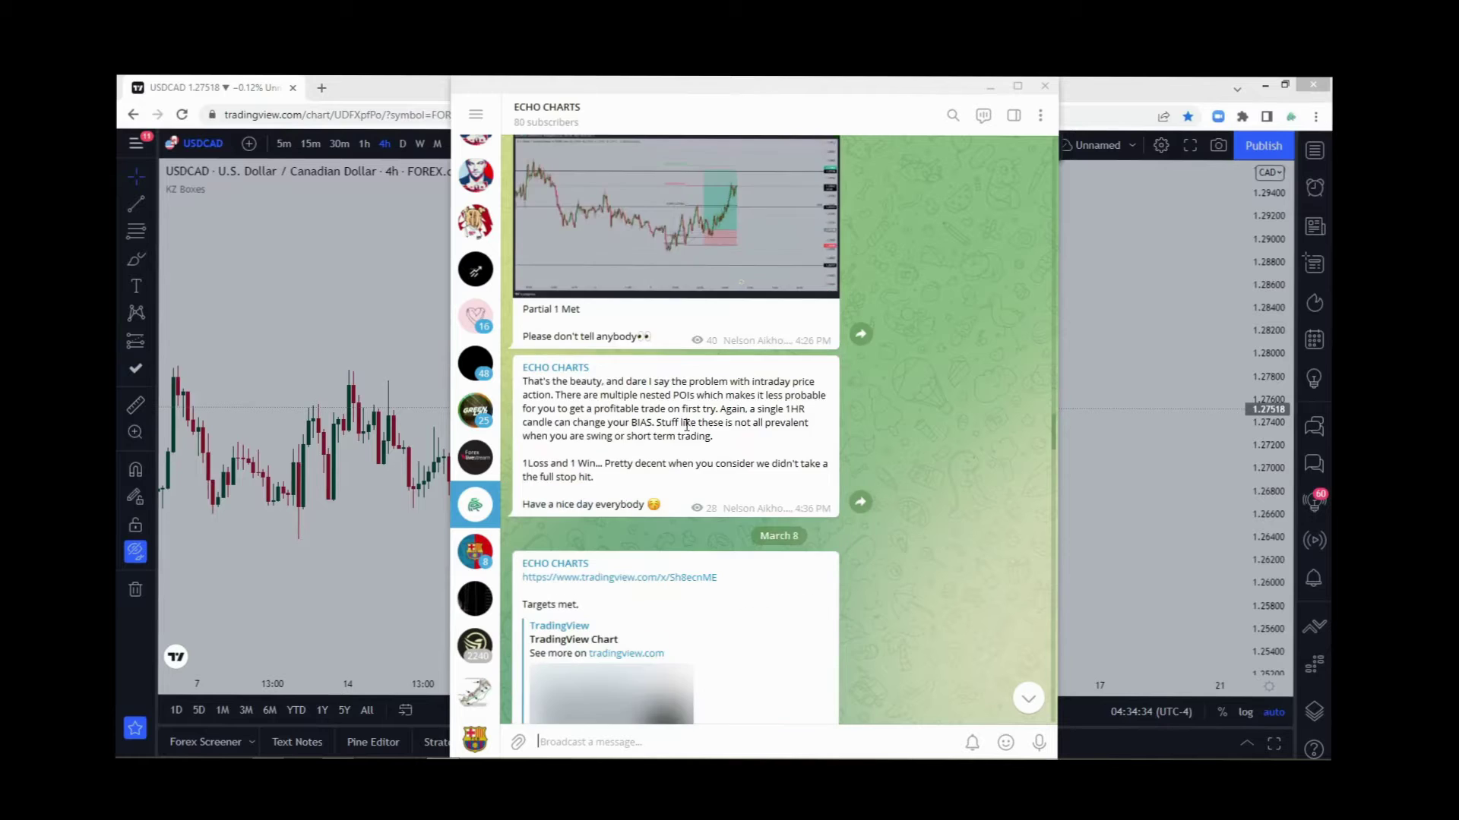
pyautogui.scroll(-4, 686, 431)
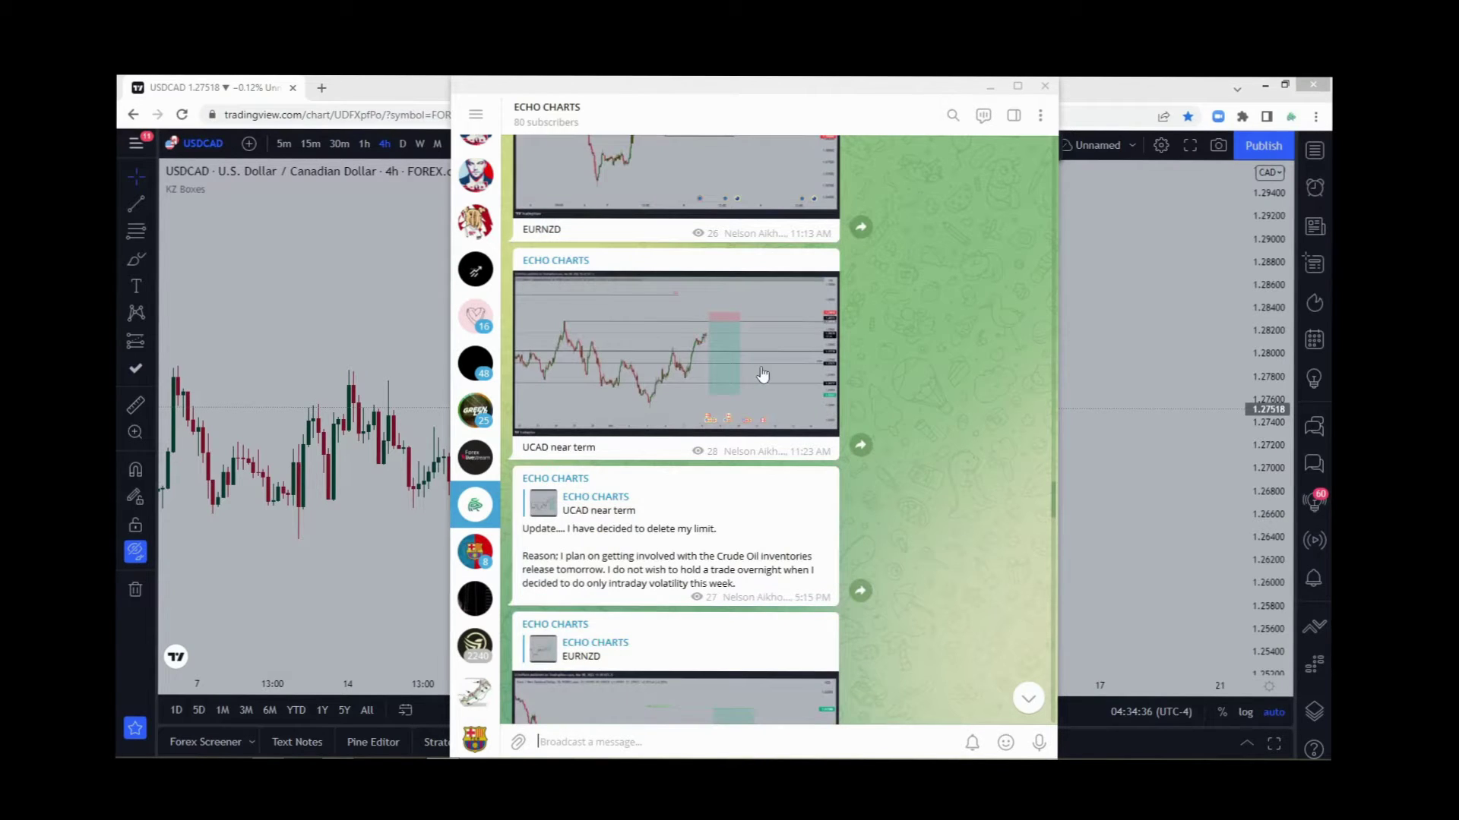
pyautogui.click(759, 373)
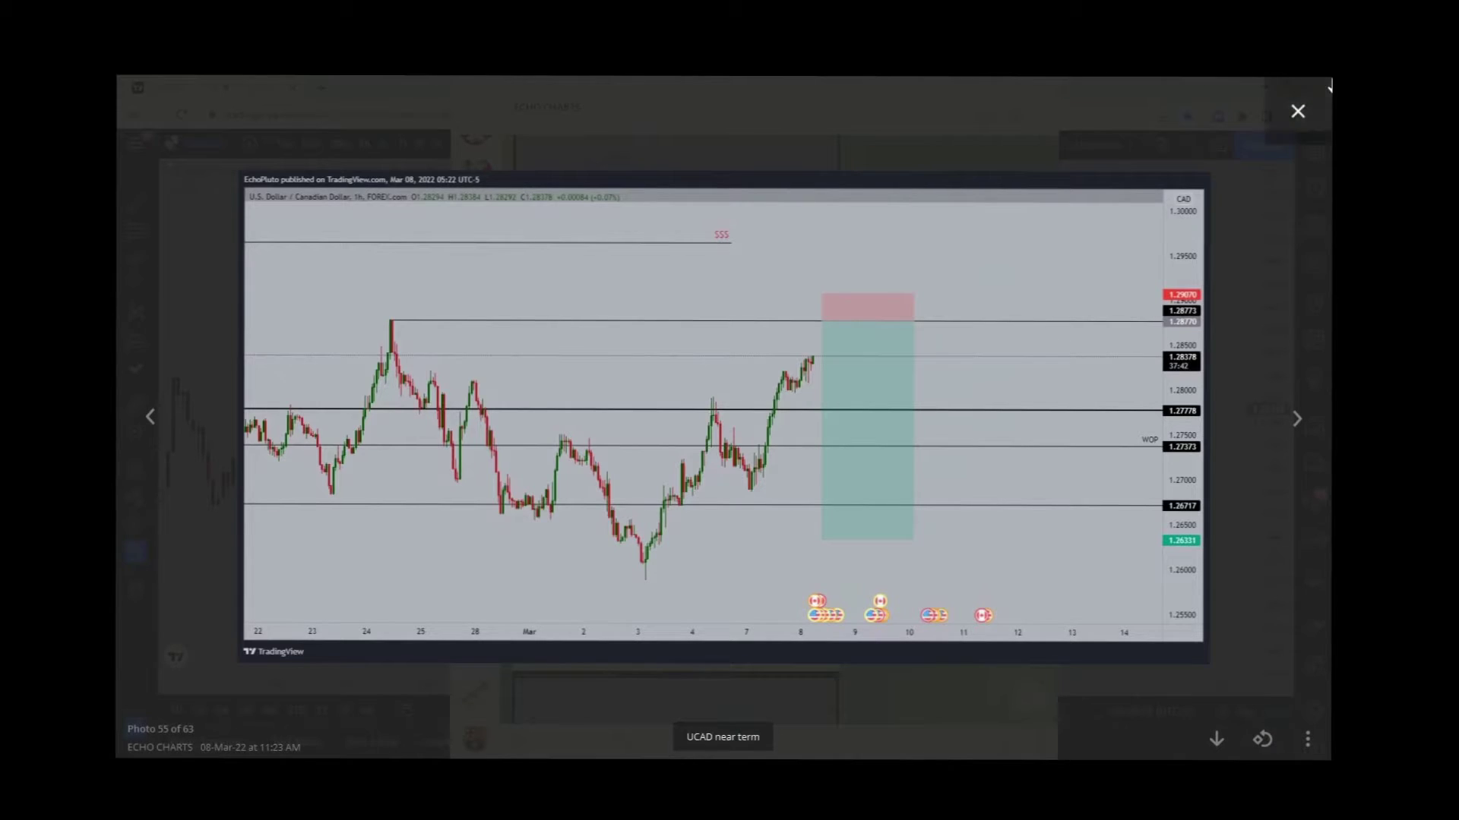
pyautogui.click(1297, 111)
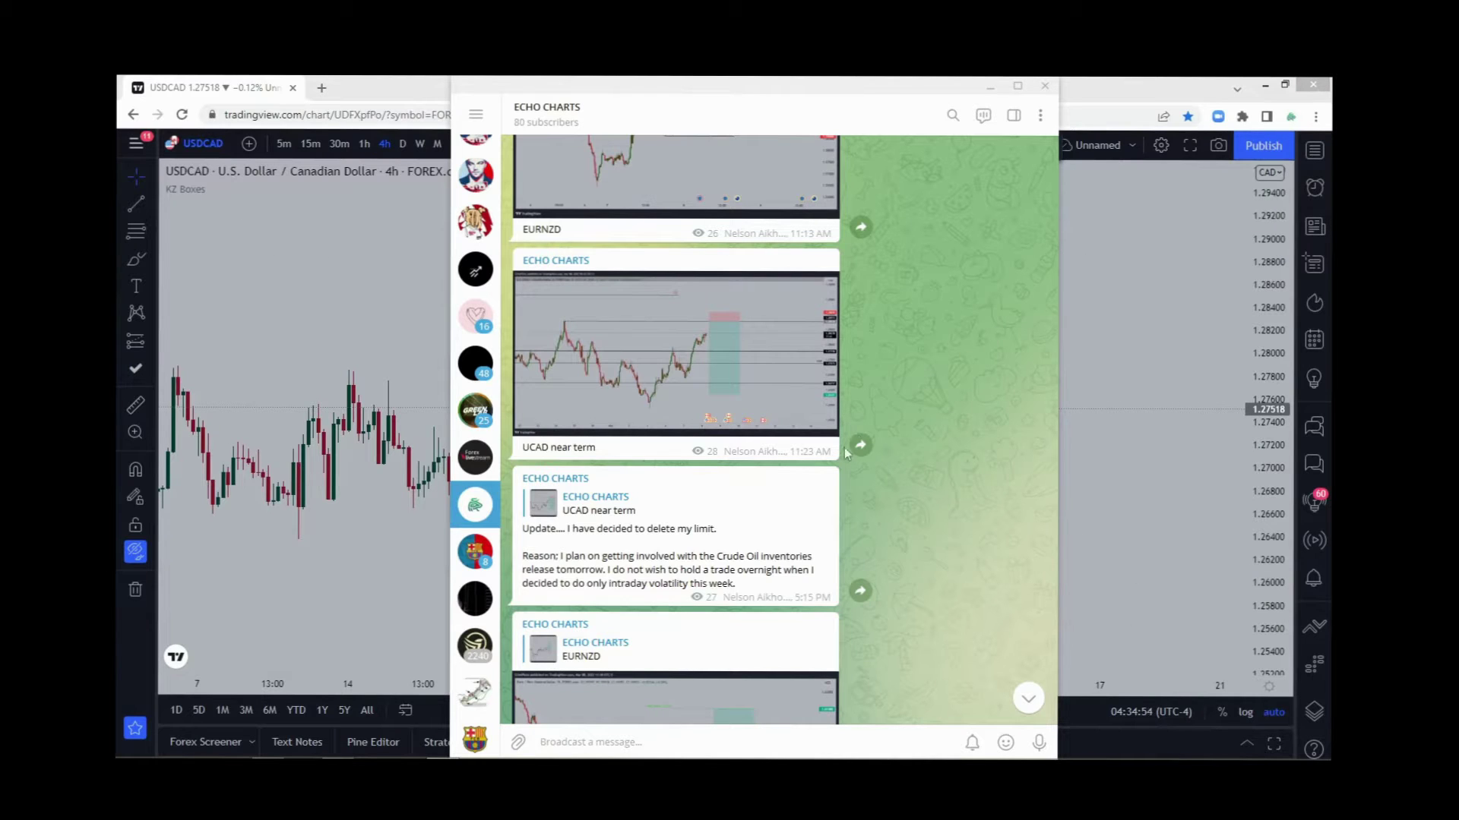
pyautogui.scroll(-2, 855, 448)
# Step: Return to the USDCAD chart in TradingView, set the cursor to the arrow and show the hidden drawings
pyautogui.click(1104, 296)
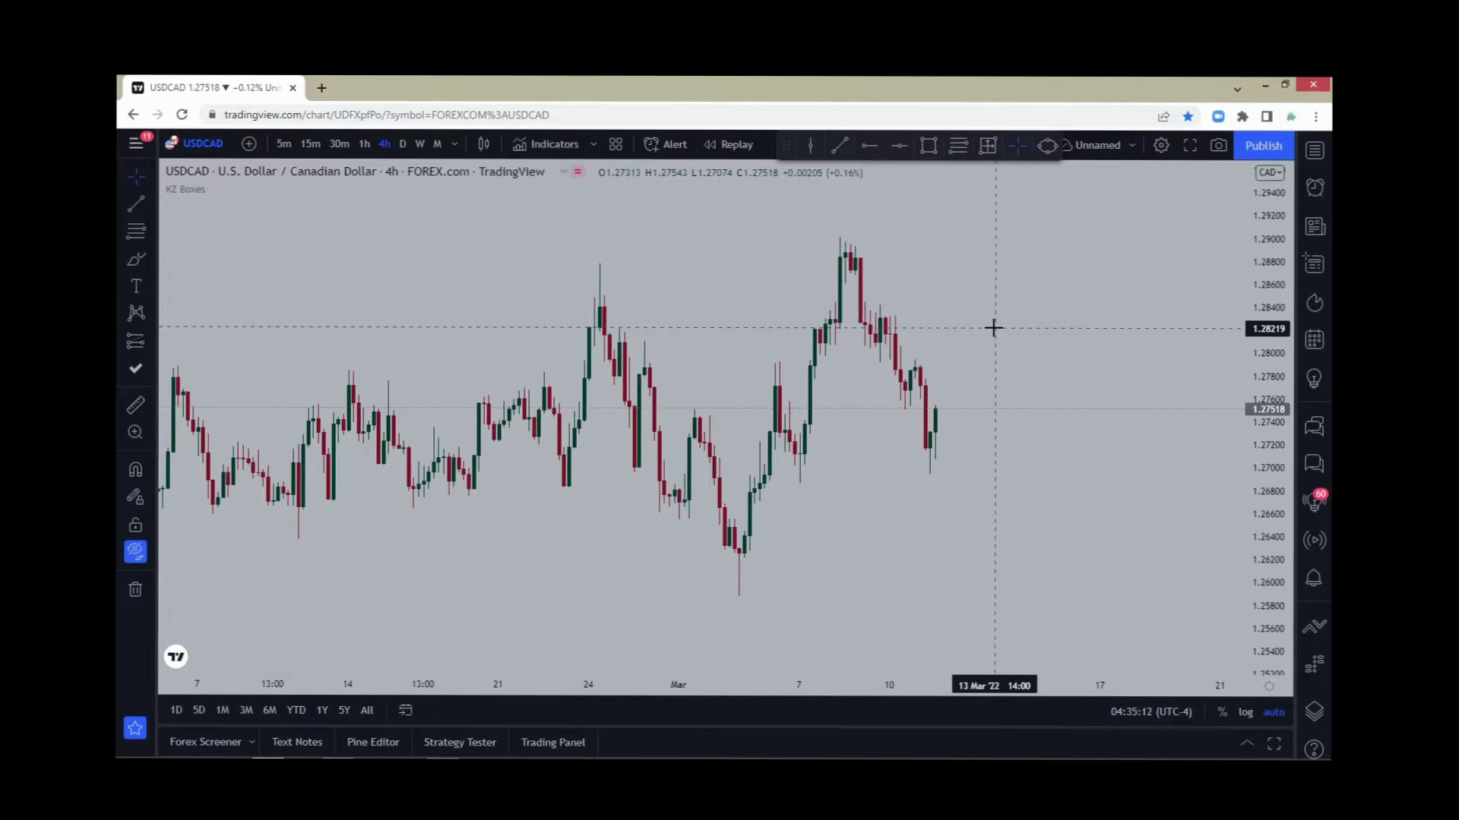
pyautogui.scroll(-4, 997, 332)
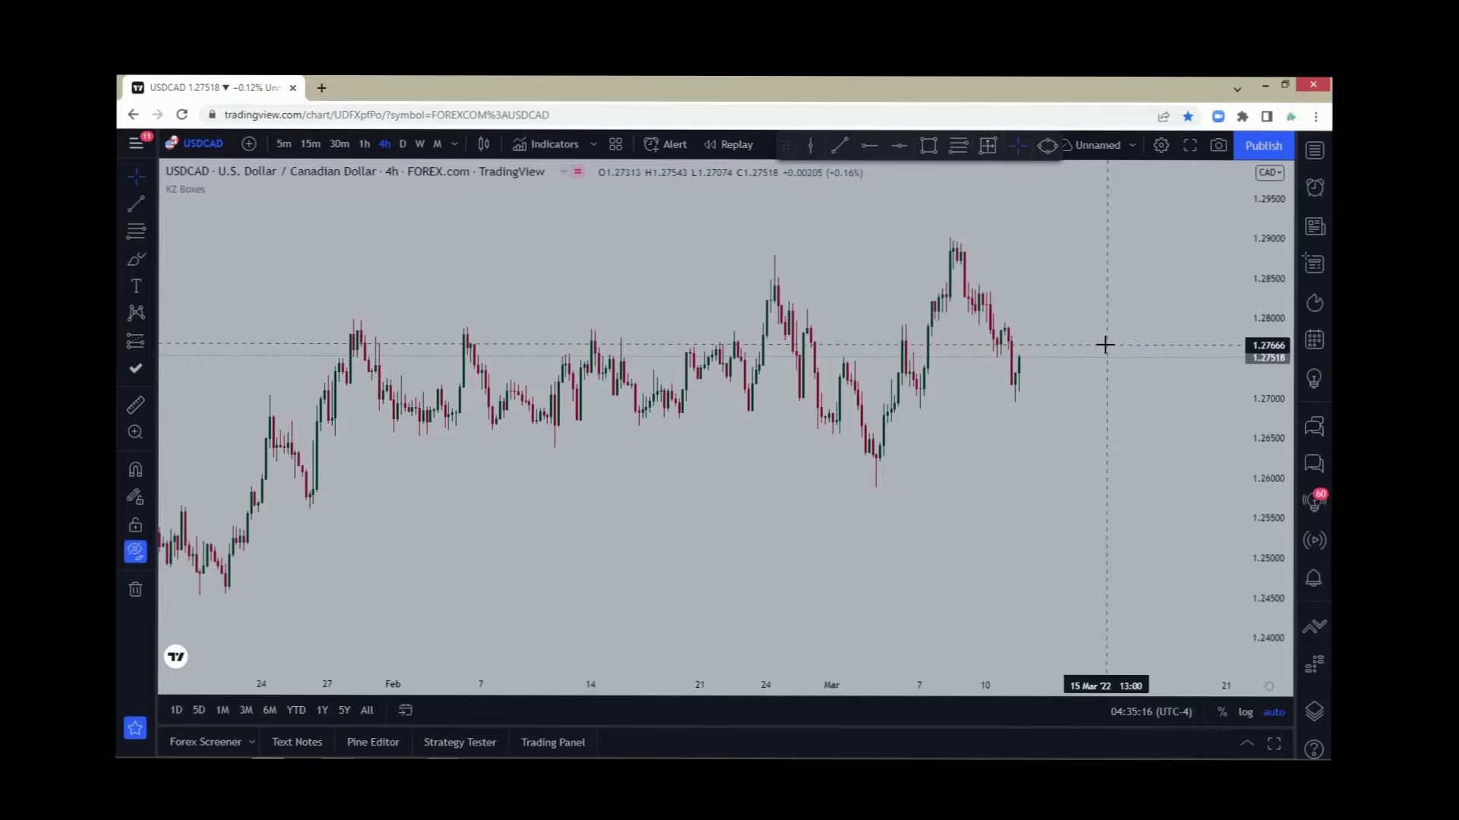
pyautogui.click(1076, 145)
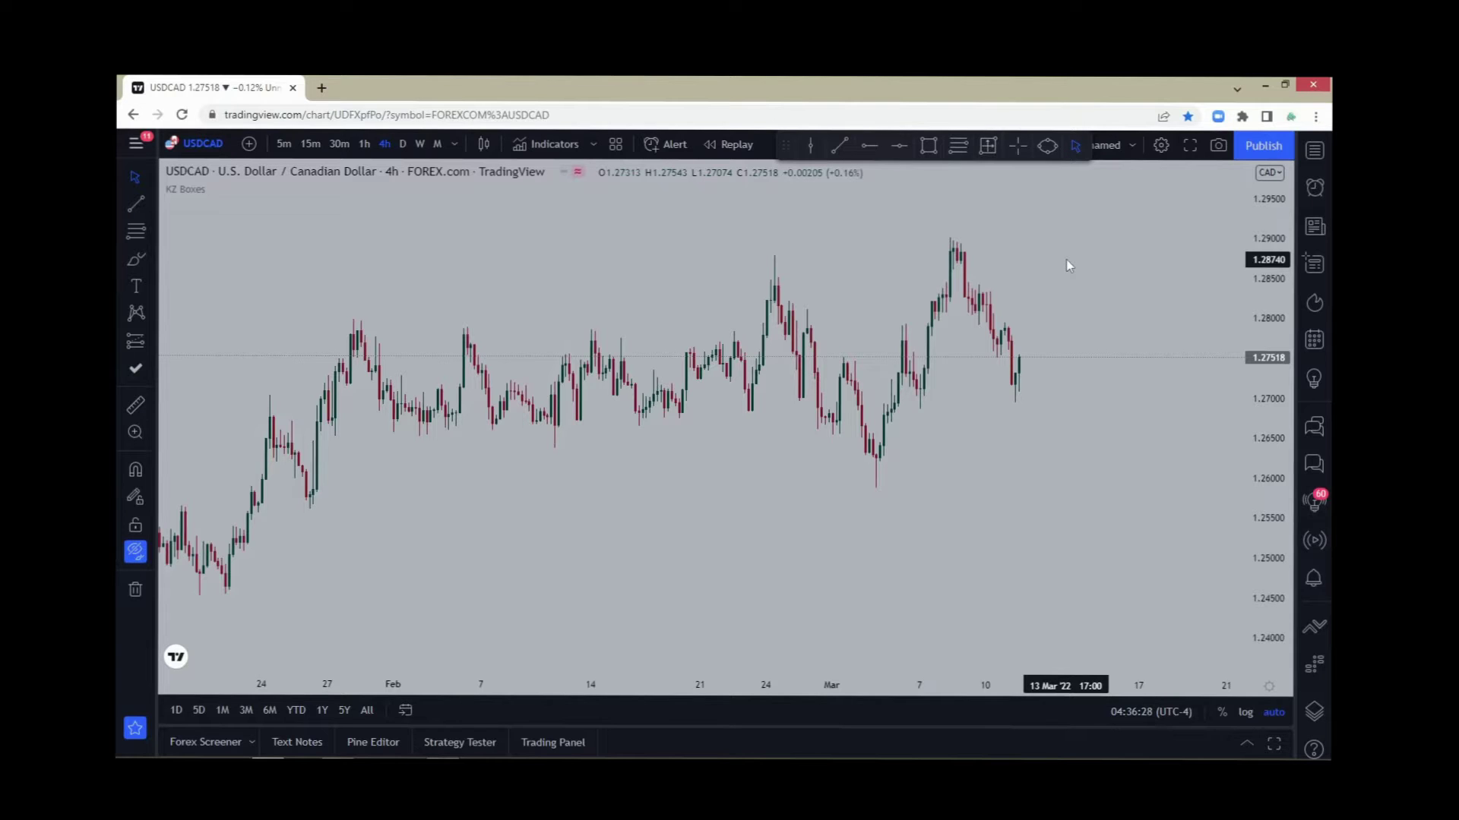
pyautogui.click(139, 557)
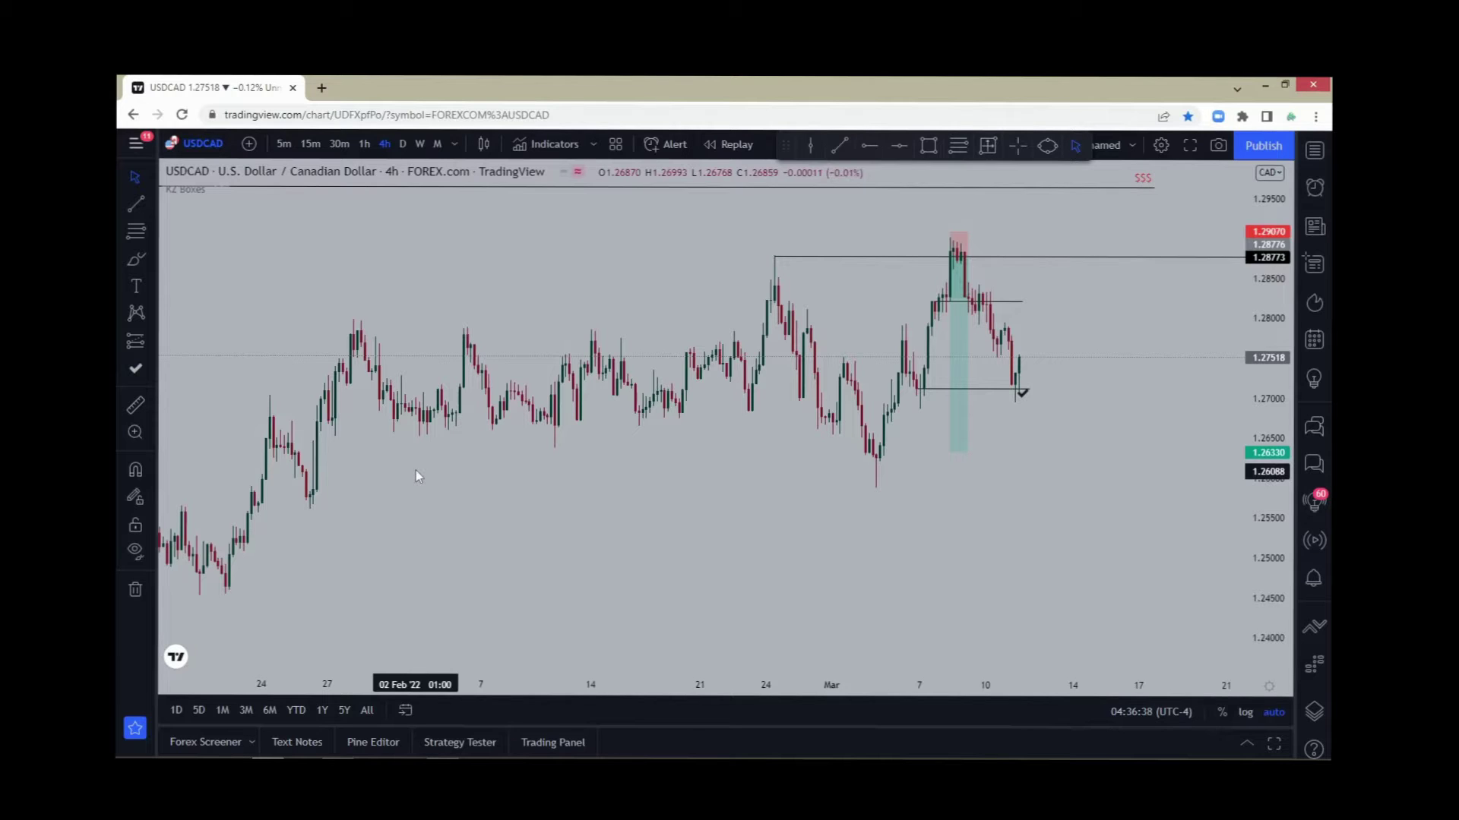
pyautogui.moveTo(842, 322); pyautogui.dragTo(804, 338)
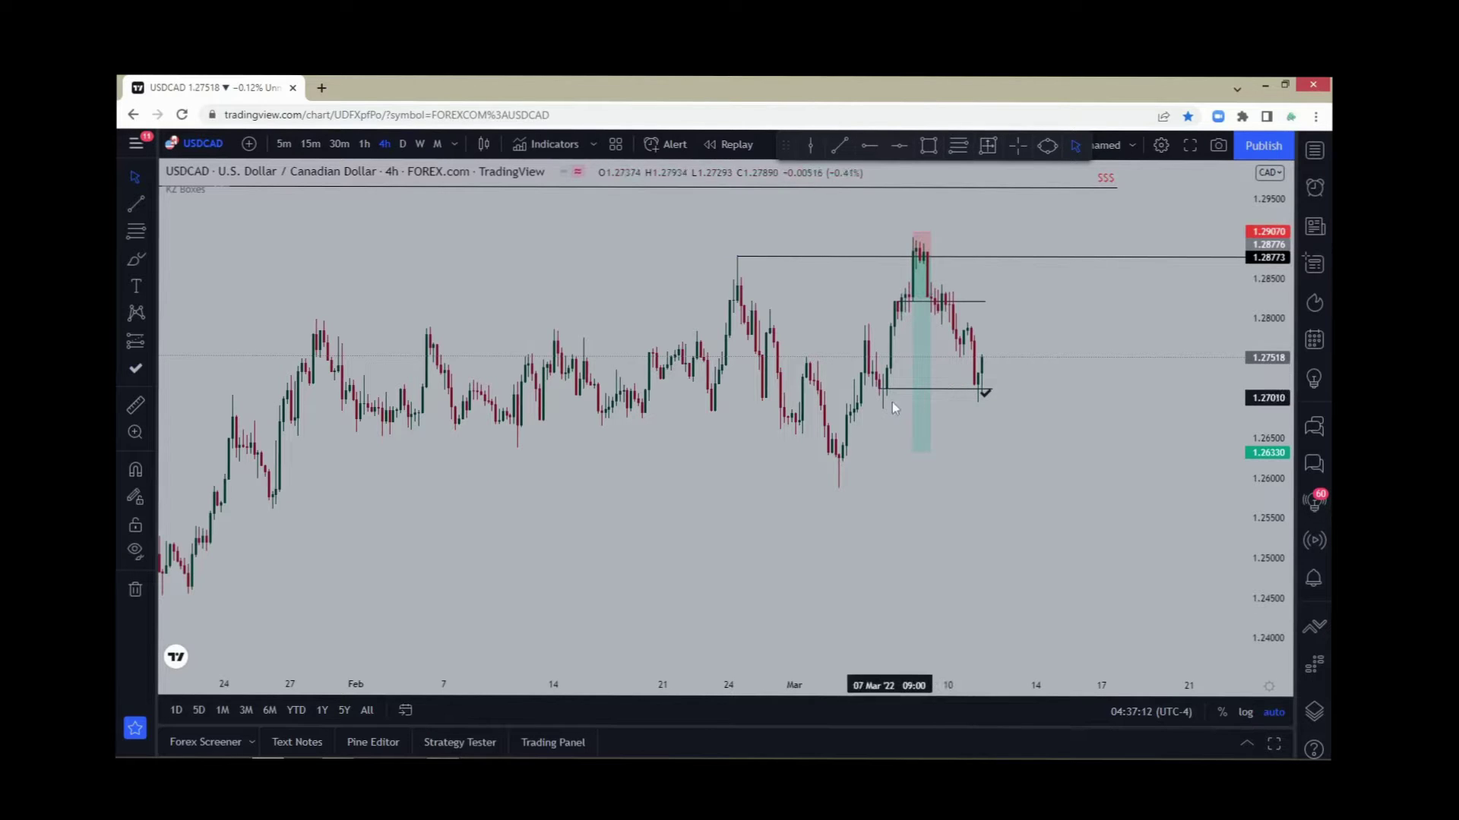
pyautogui.scroll(2, 897, 405)
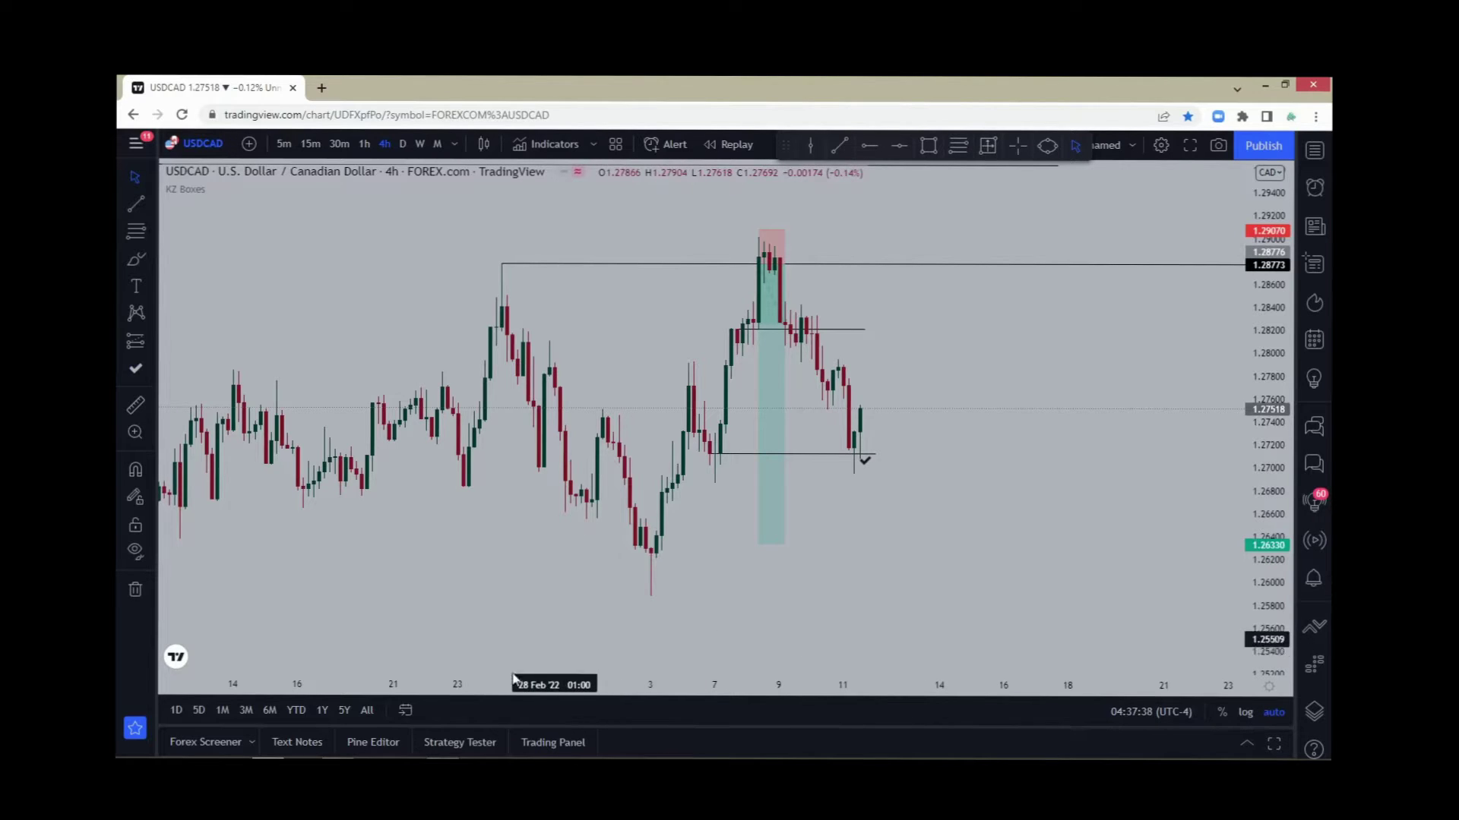
# Step: Switch to Telegram and look back through the ECHO CHARTS posts, viewing the "1/3 Too Easy" USDCAD chart image
pyautogui.moveTo(550, 757)
pyautogui.click(459, 752)
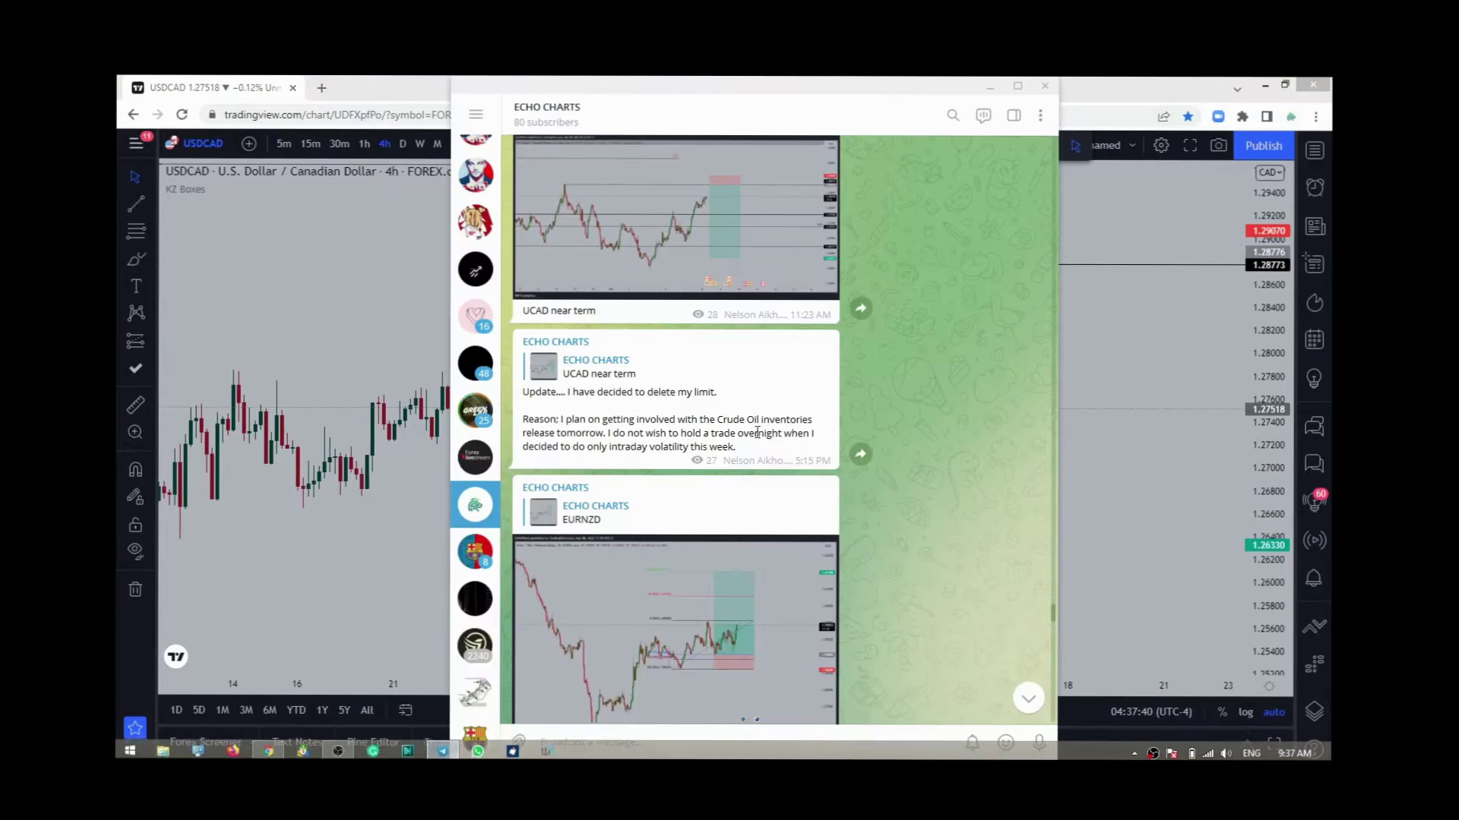
pyautogui.scroll(5, 930, 444)
pyautogui.scroll(8, 930, 444)
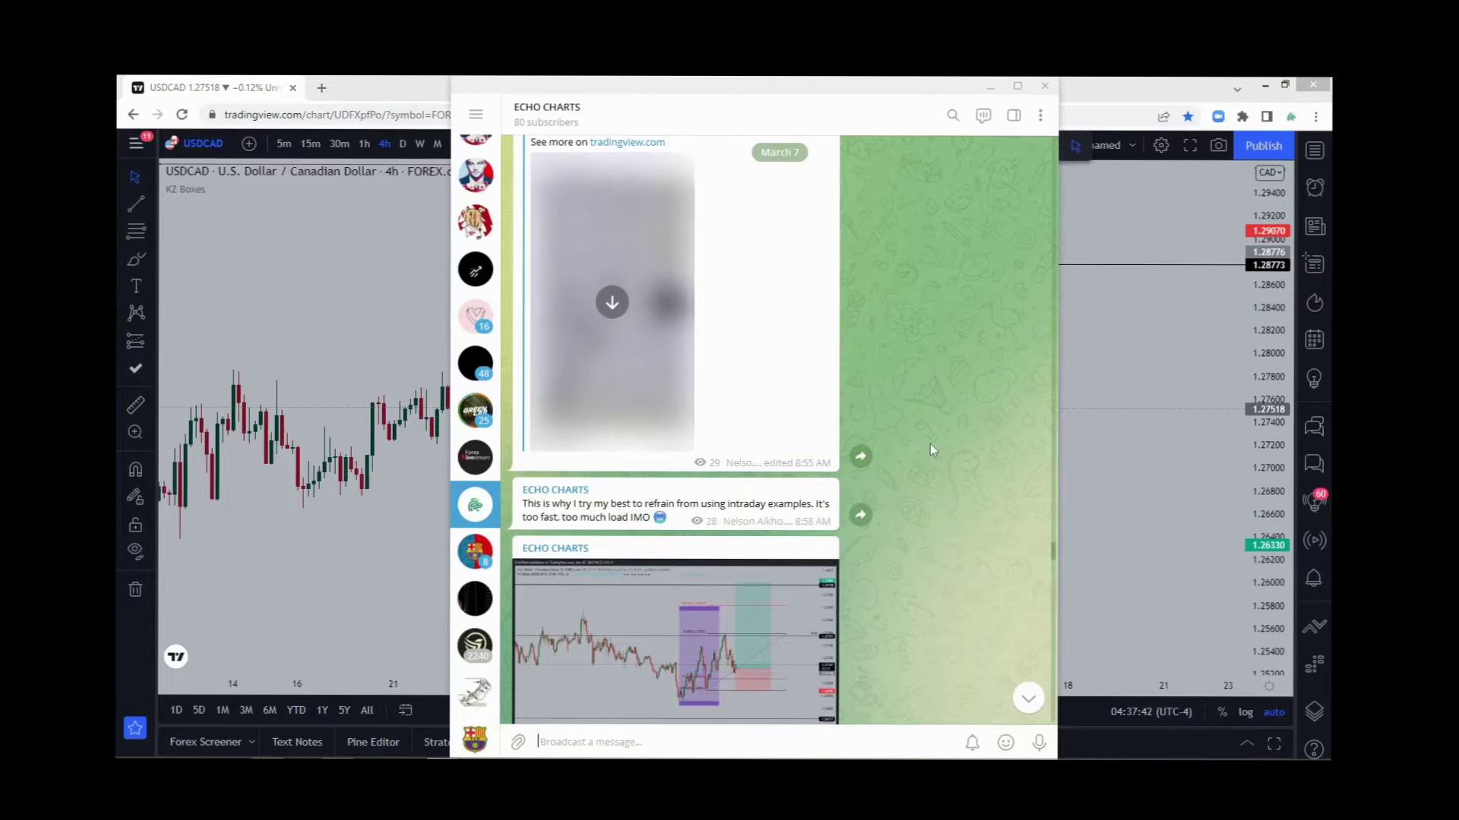
pyautogui.scroll(3, 808, 353)
pyautogui.scroll(10, 807, 353)
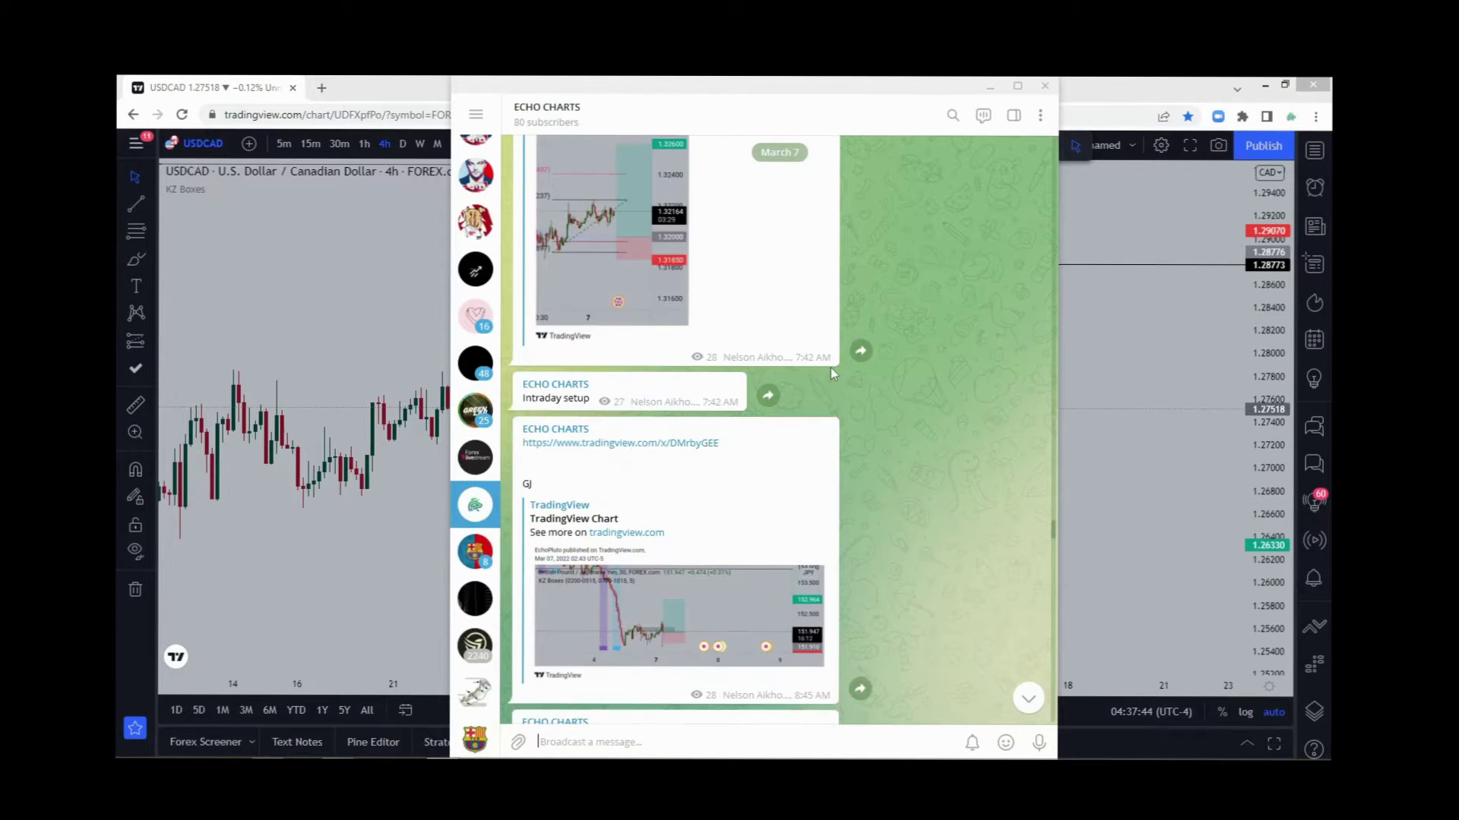
pyautogui.scroll(8, 834, 373)
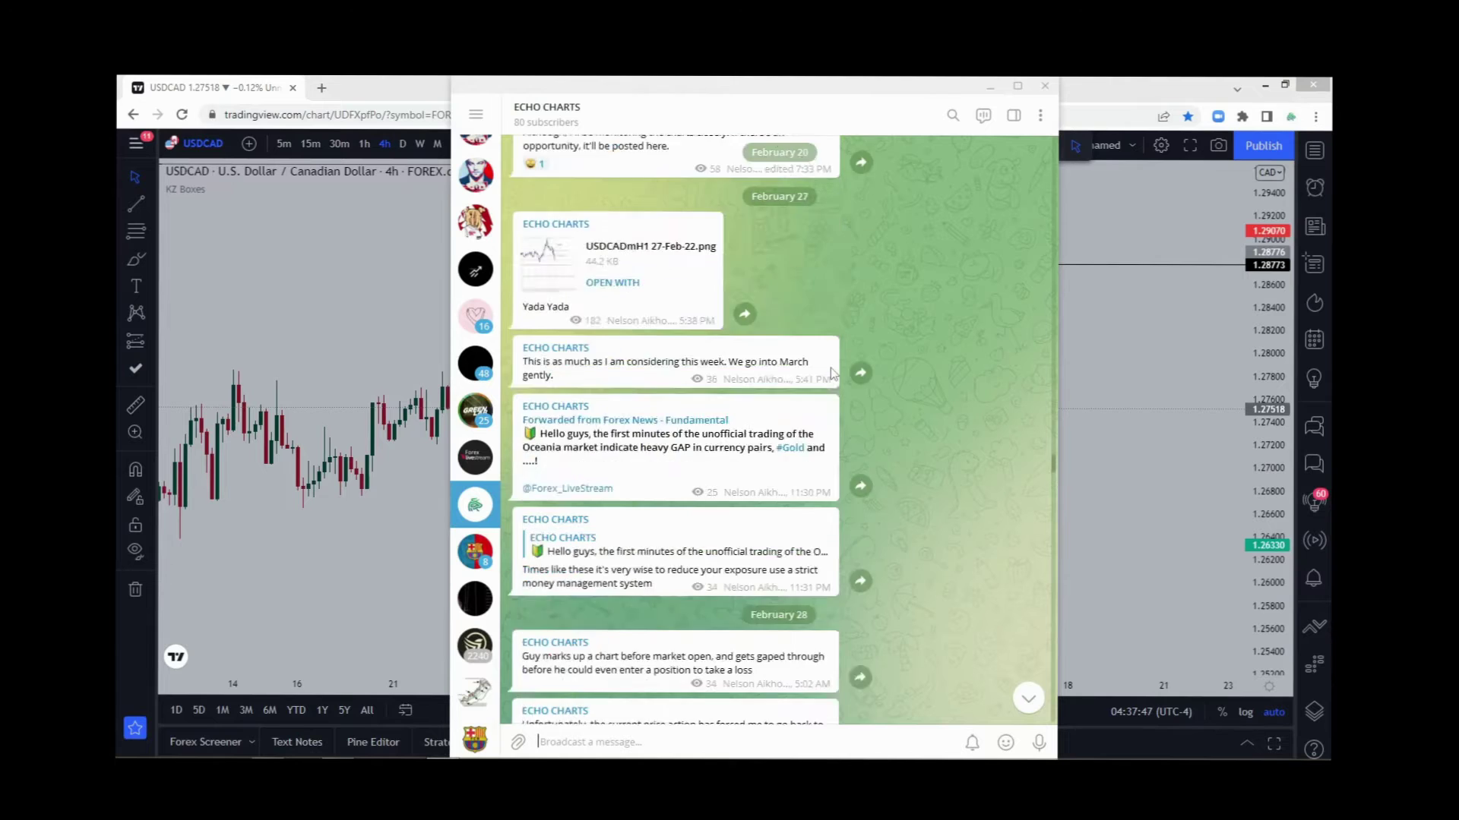
pyautogui.scroll(2, 834, 374)
pyautogui.scroll(-2, 833, 374)
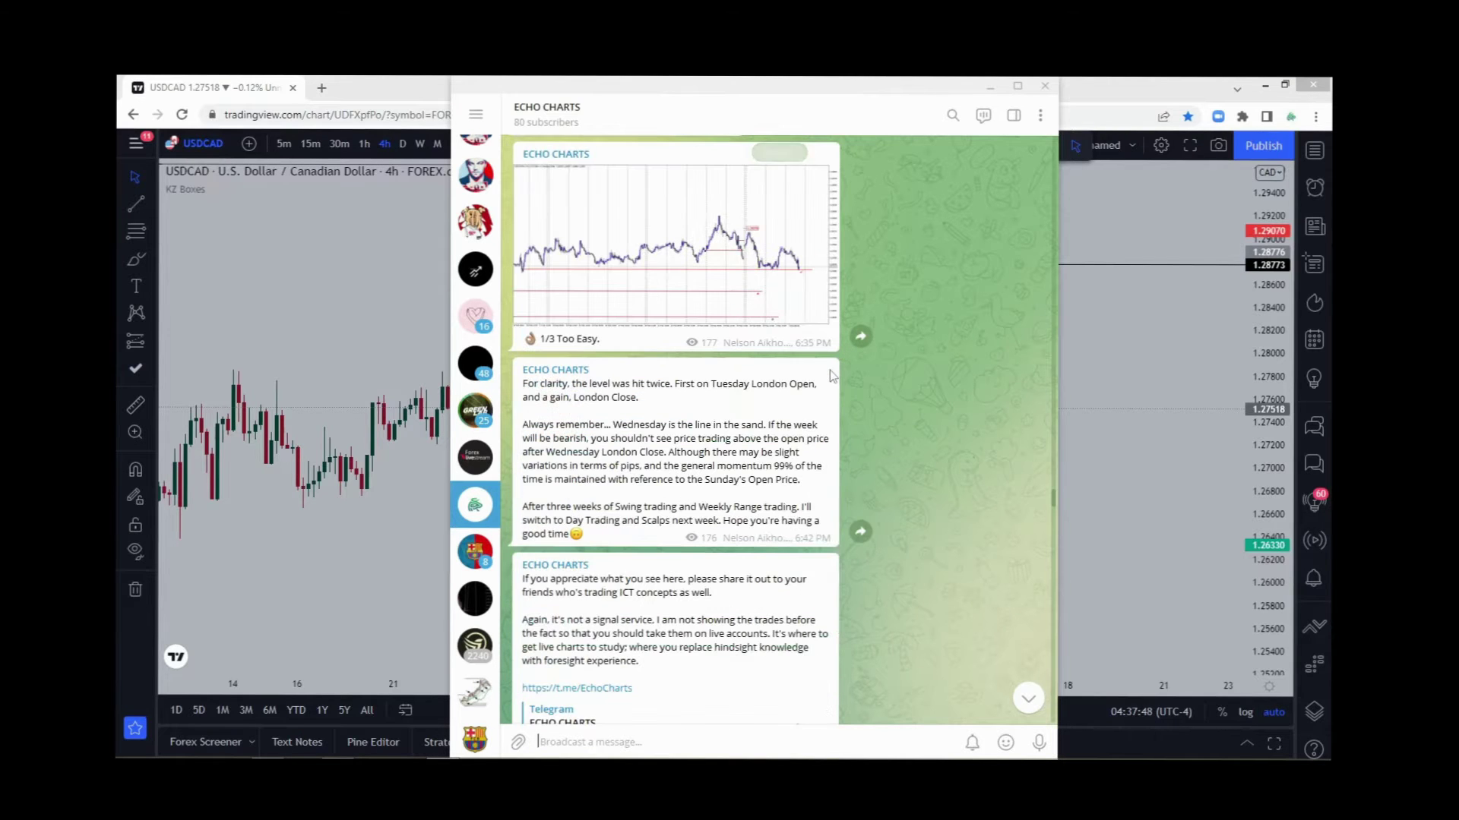
pyautogui.click(777, 327)
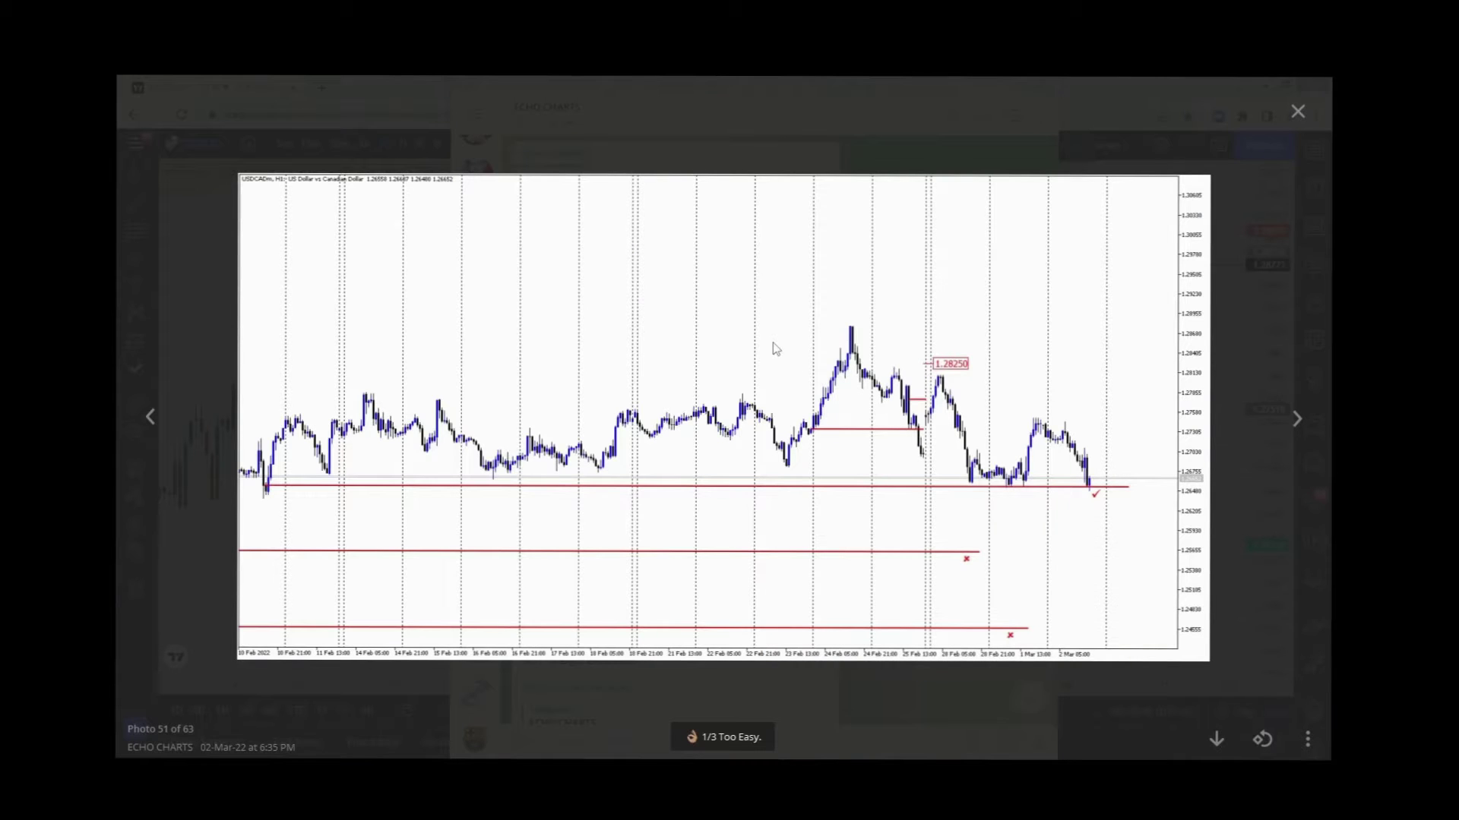
pyautogui.press('Escape')
# Step: Find the February 16 reply to the "Soup's On!" post and view its USDCAD chart image
pyautogui.scroll(10, 910, 385)
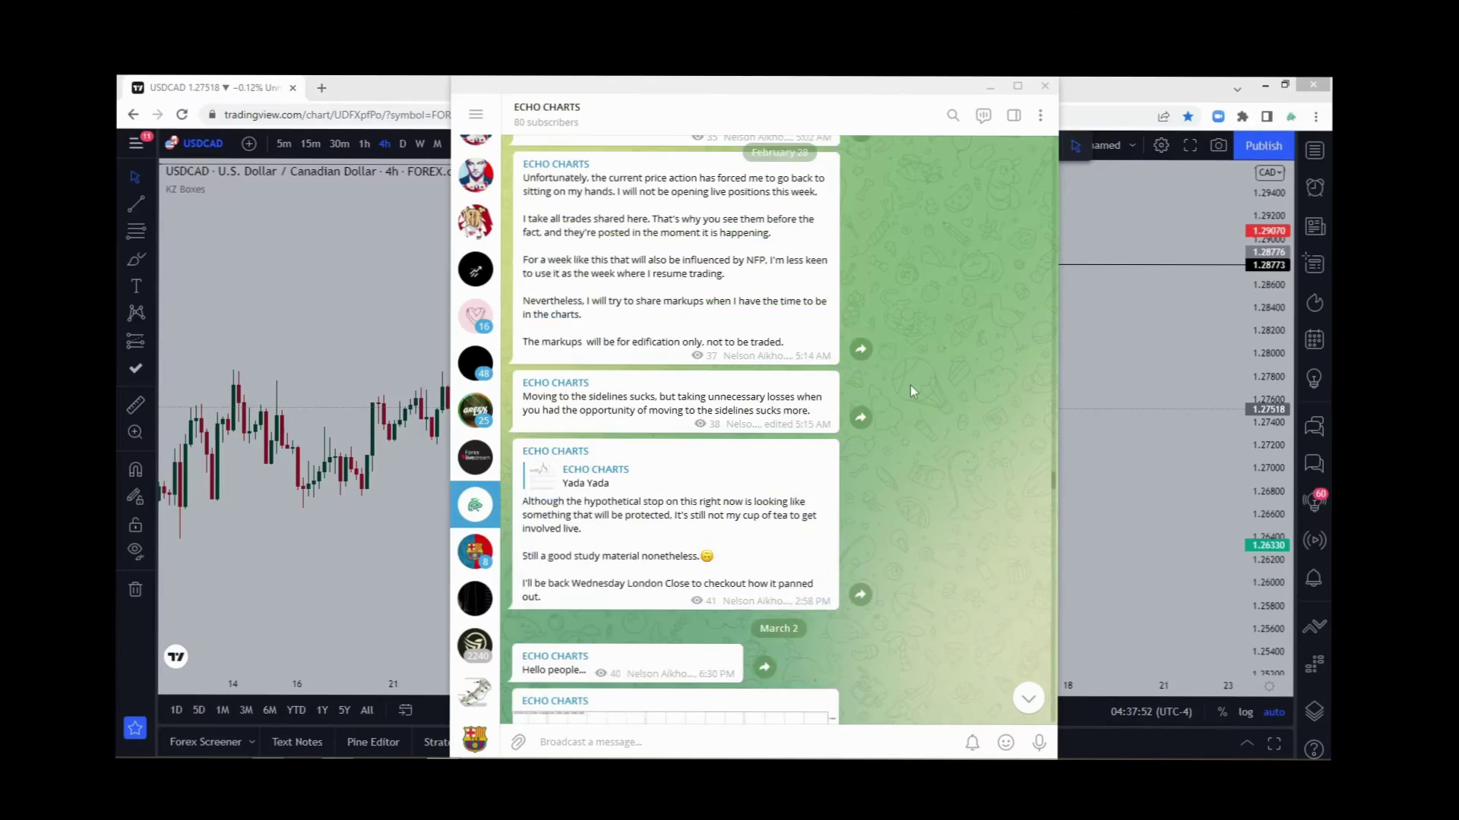
pyautogui.scroll(15, 915, 380)
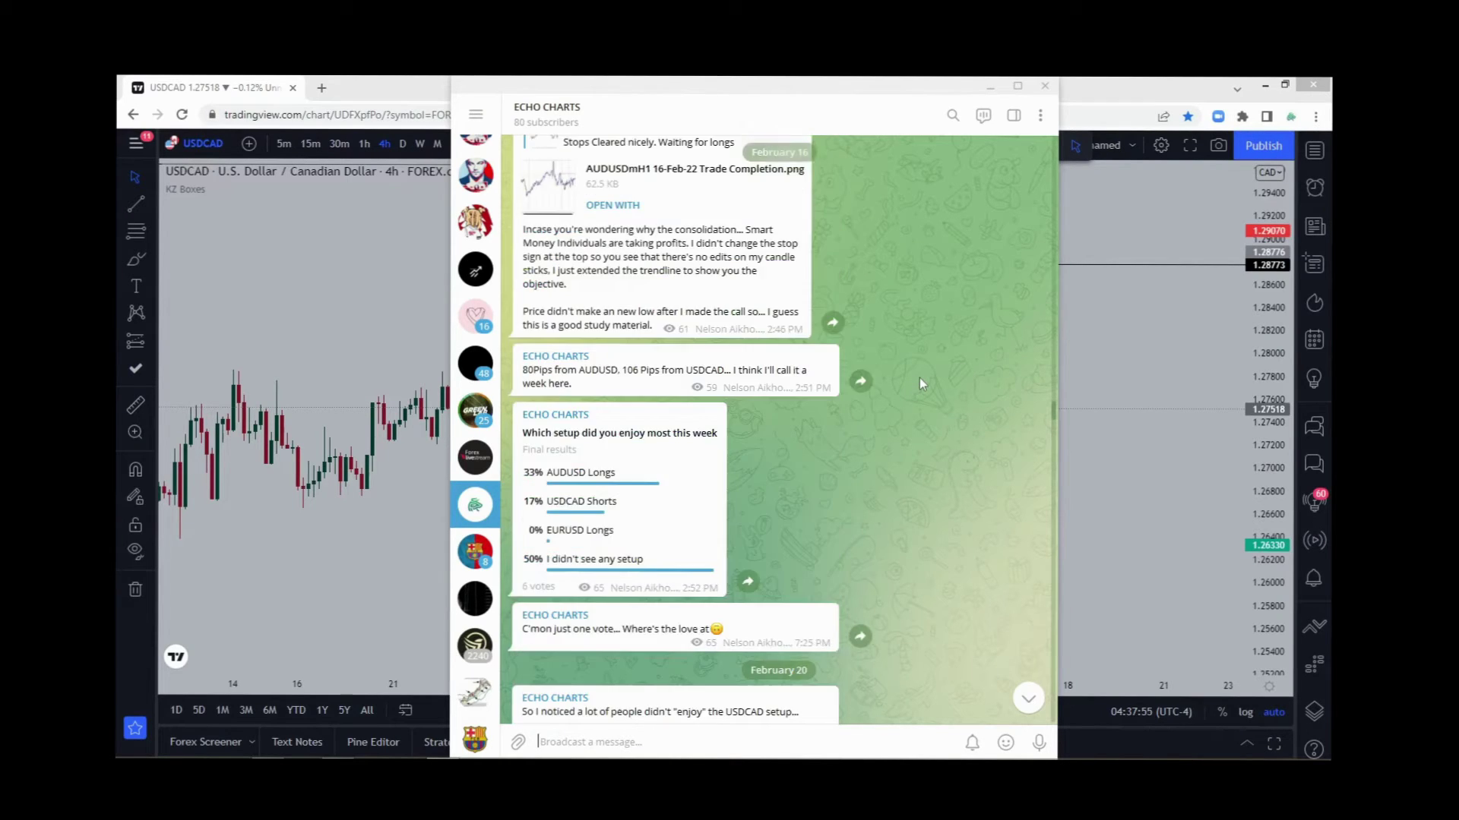
pyautogui.scroll(10, 919, 377)
pyautogui.scroll(-10, 919, 377)
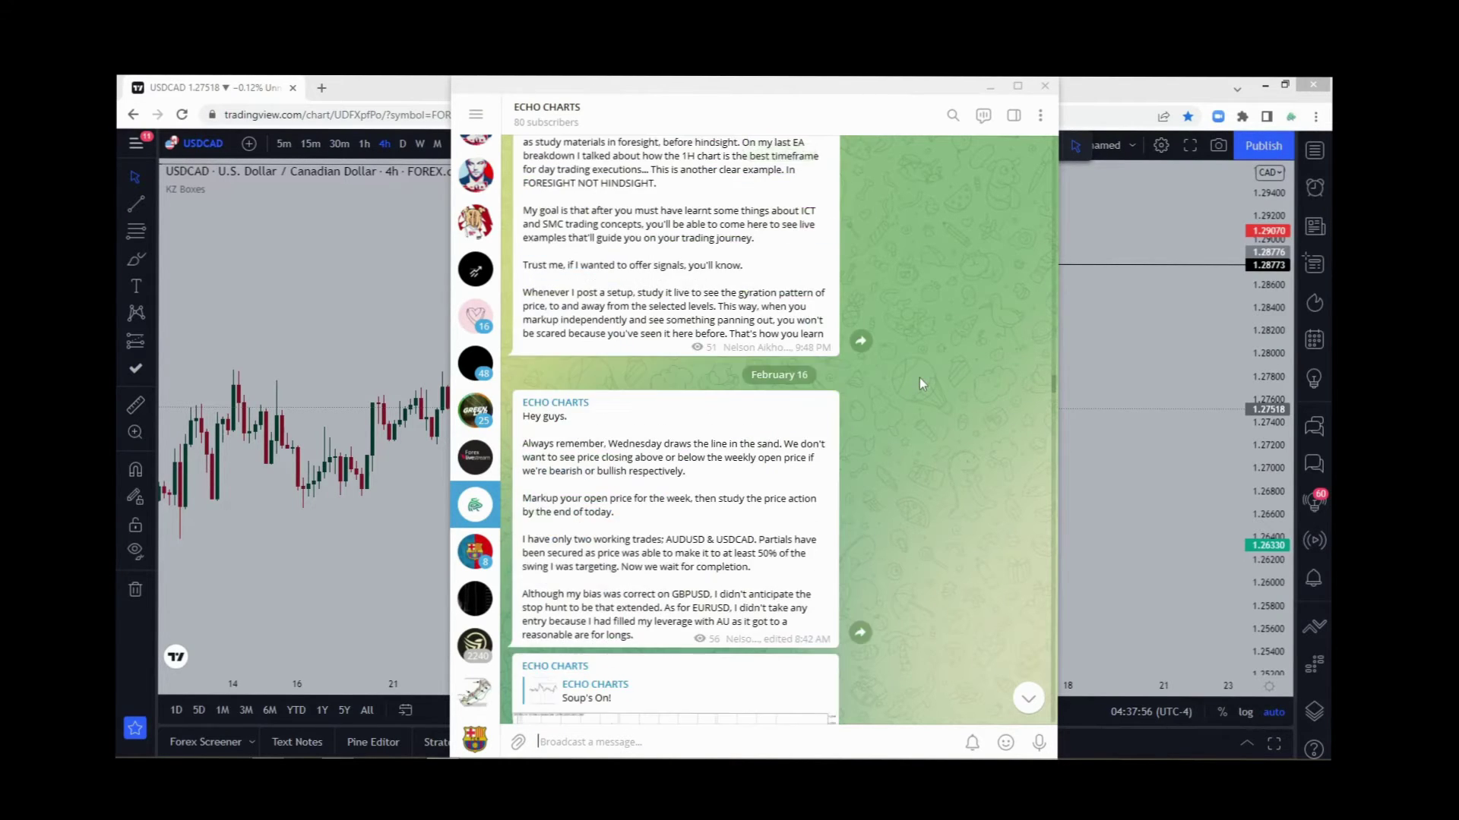
pyautogui.click(724, 398)
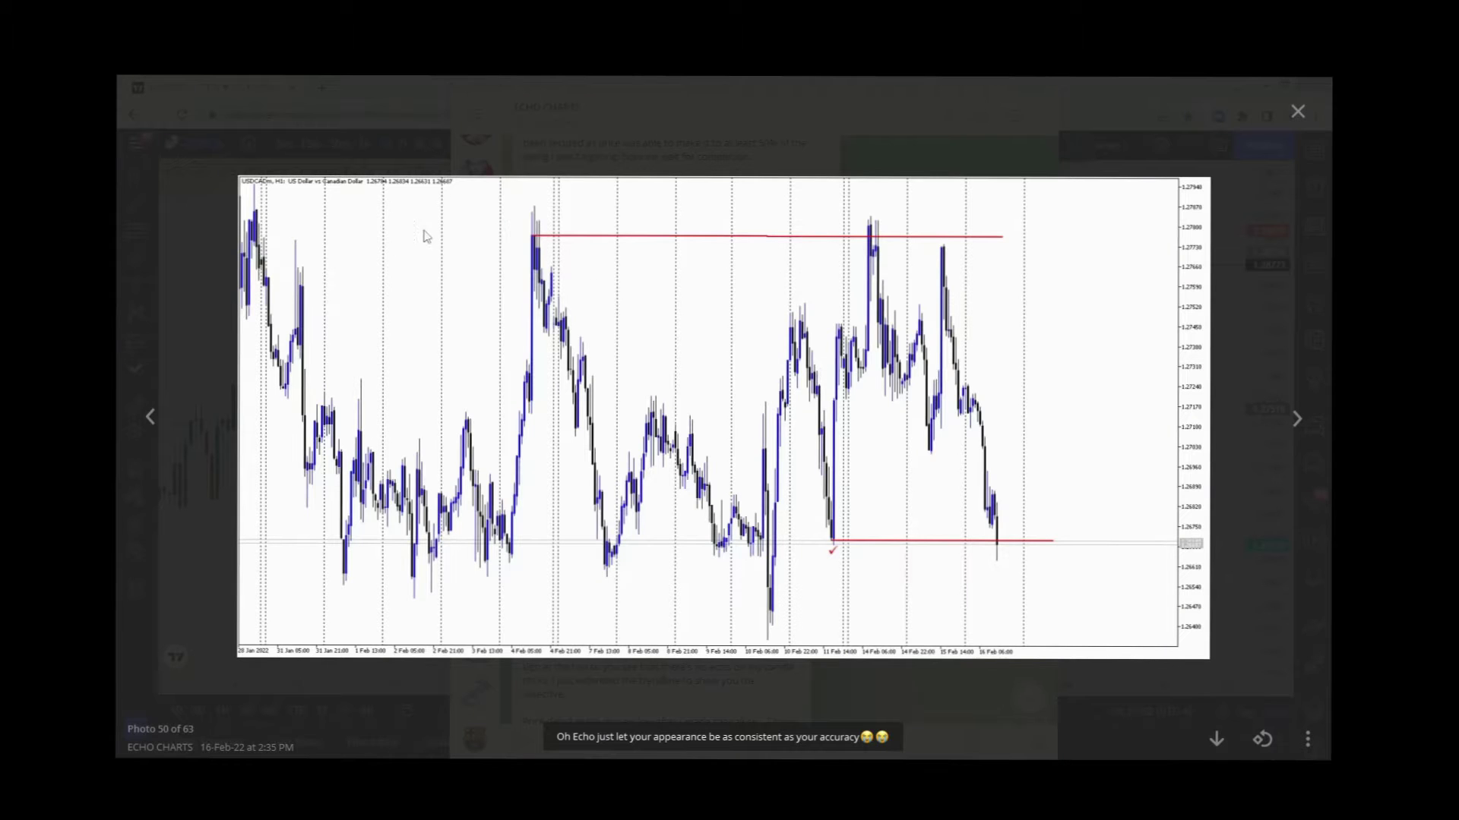
pyautogui.press('Escape')
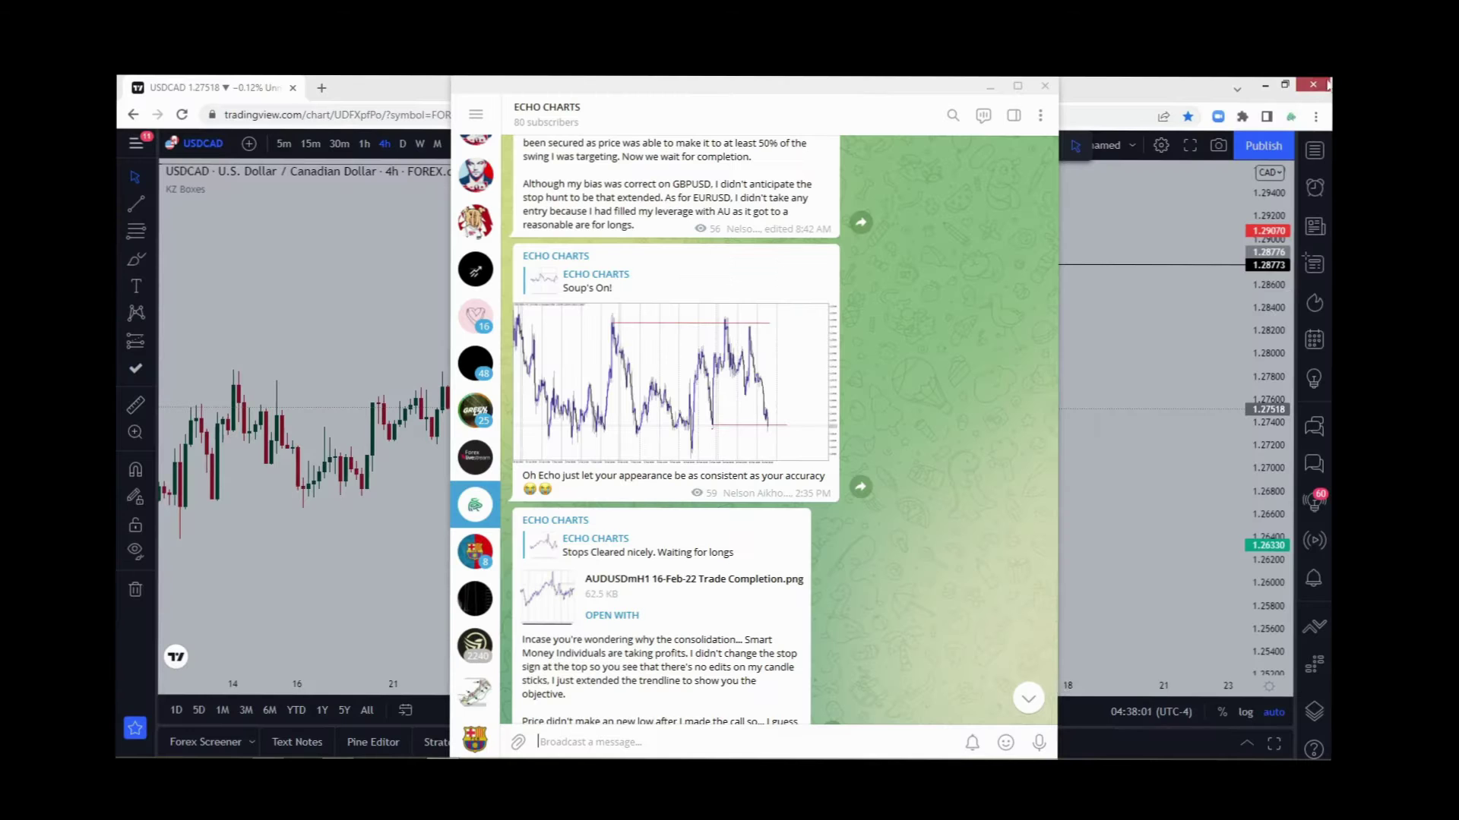
# Step: Return to TradingView and set the USDCAD chart to the 1-hour timeframe, framing the short position and its marked levels
pyautogui.click(1157, 302)
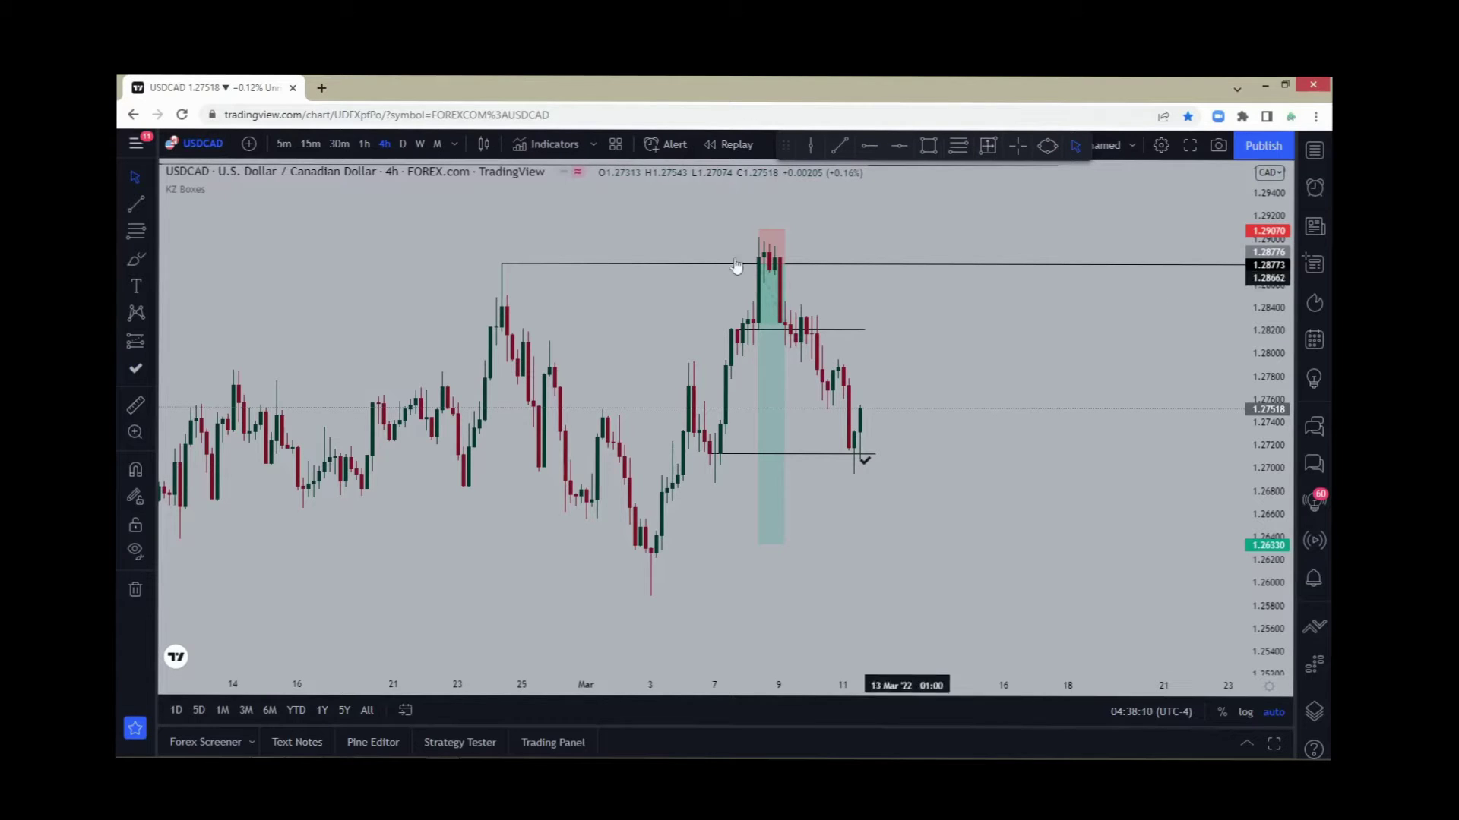
pyautogui.click(360, 143)
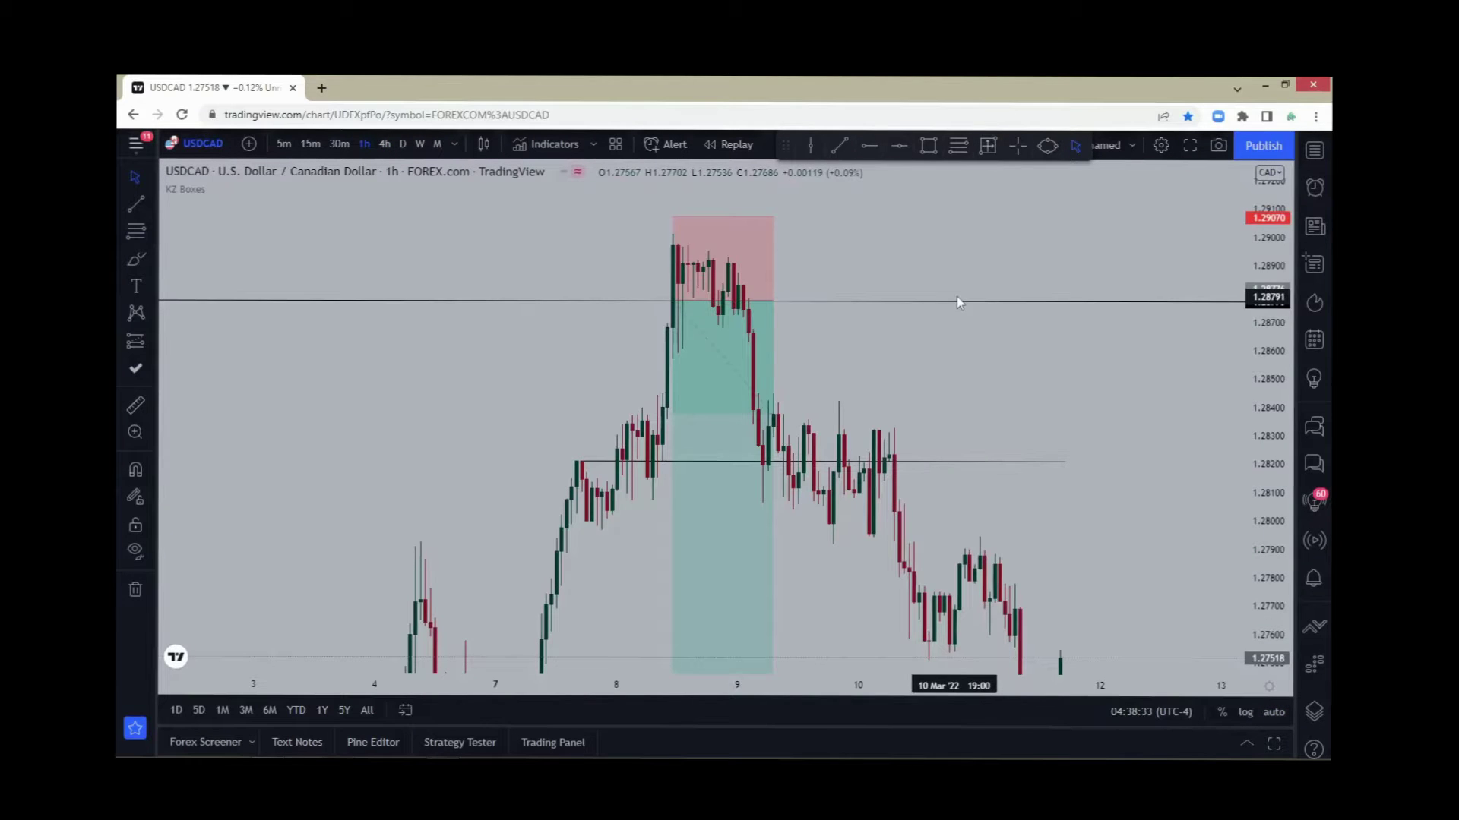
pyautogui.scroll(-2, 912, 348)
pyautogui.moveTo(959, 351); pyautogui.dragTo(954, 285)
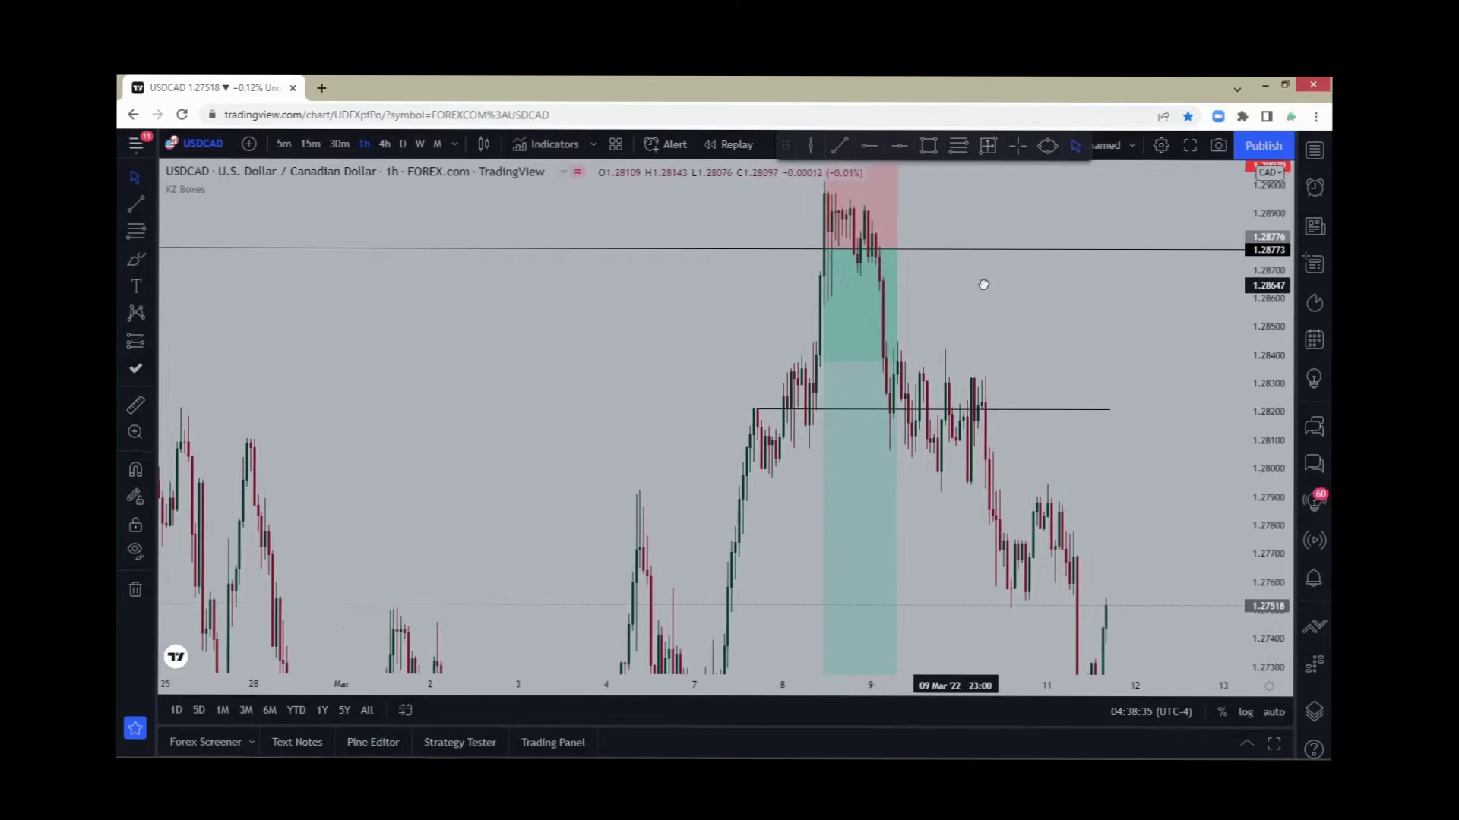
pyautogui.doubleClick(1267, 402)
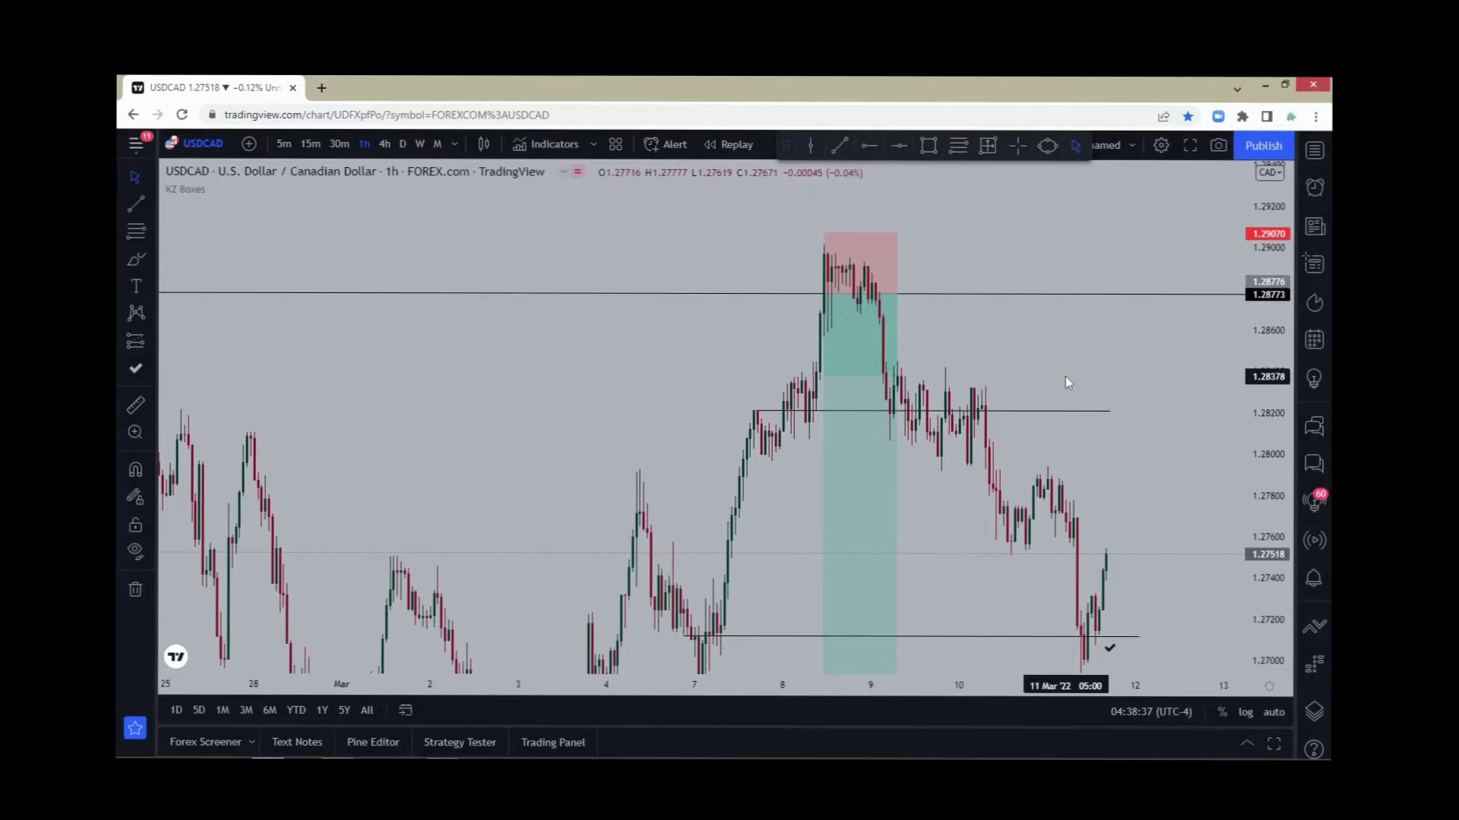
pyautogui.scroll(1, 1065, 376)
pyautogui.click(836, 315)
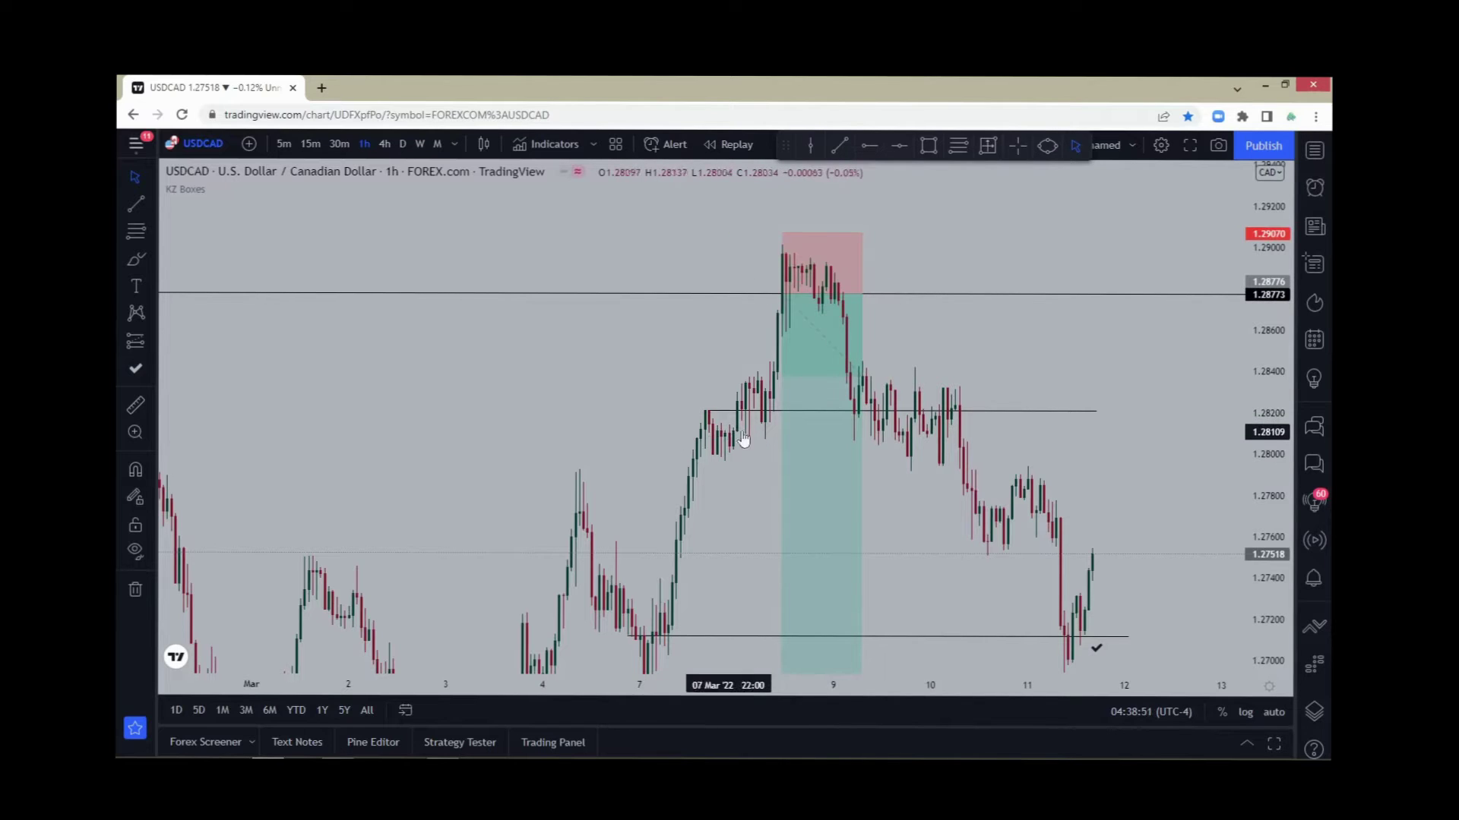
# Step: Examine the swings around the short position and trace the horizontal entry level back to the February 24 high
pyautogui.moveTo(642, 579); pyautogui.dragTo(634, 443)
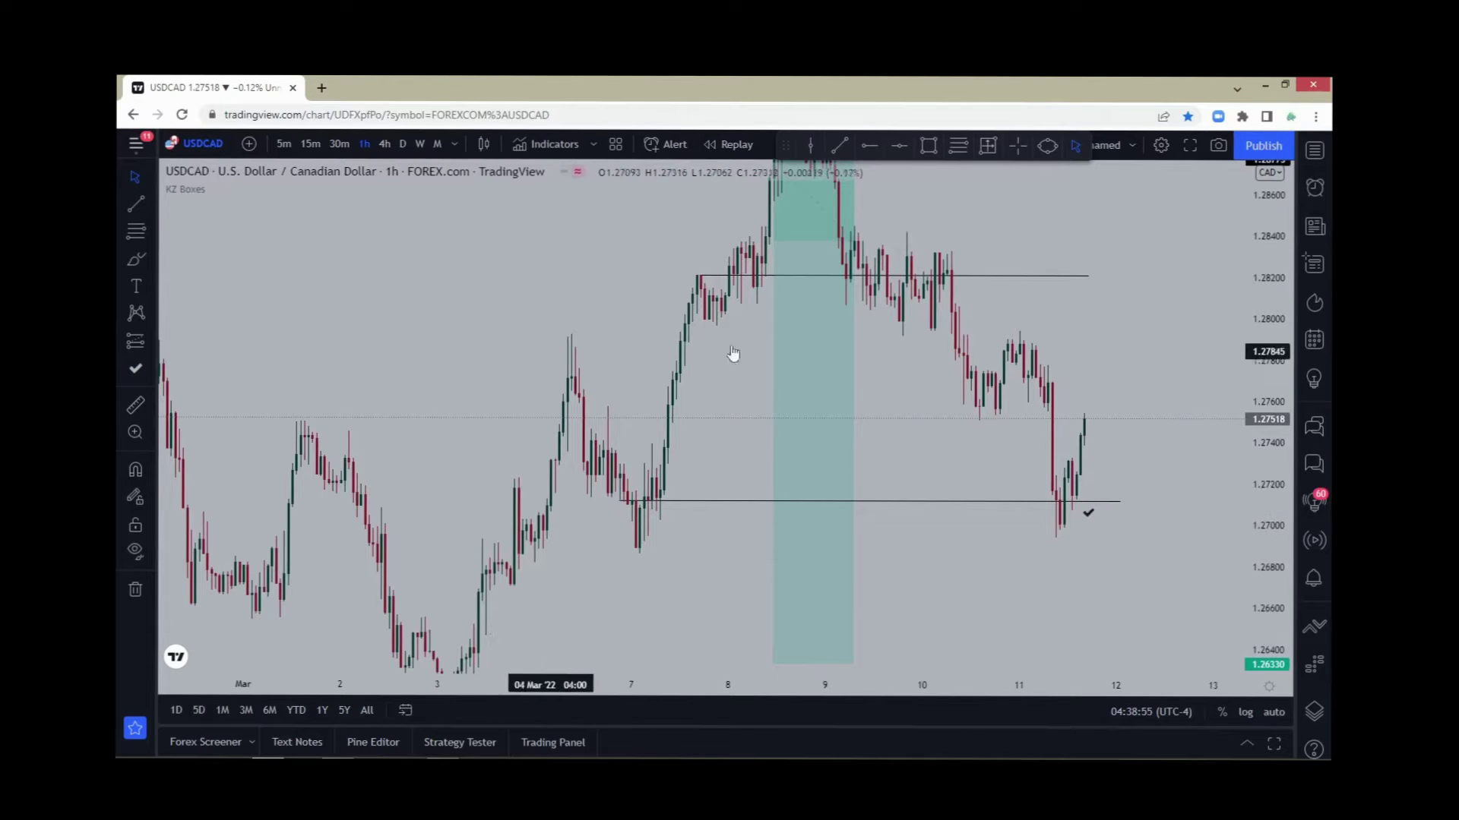
pyautogui.scroll(-2, 594, 328)
pyautogui.scroll(-2, 646, 340)
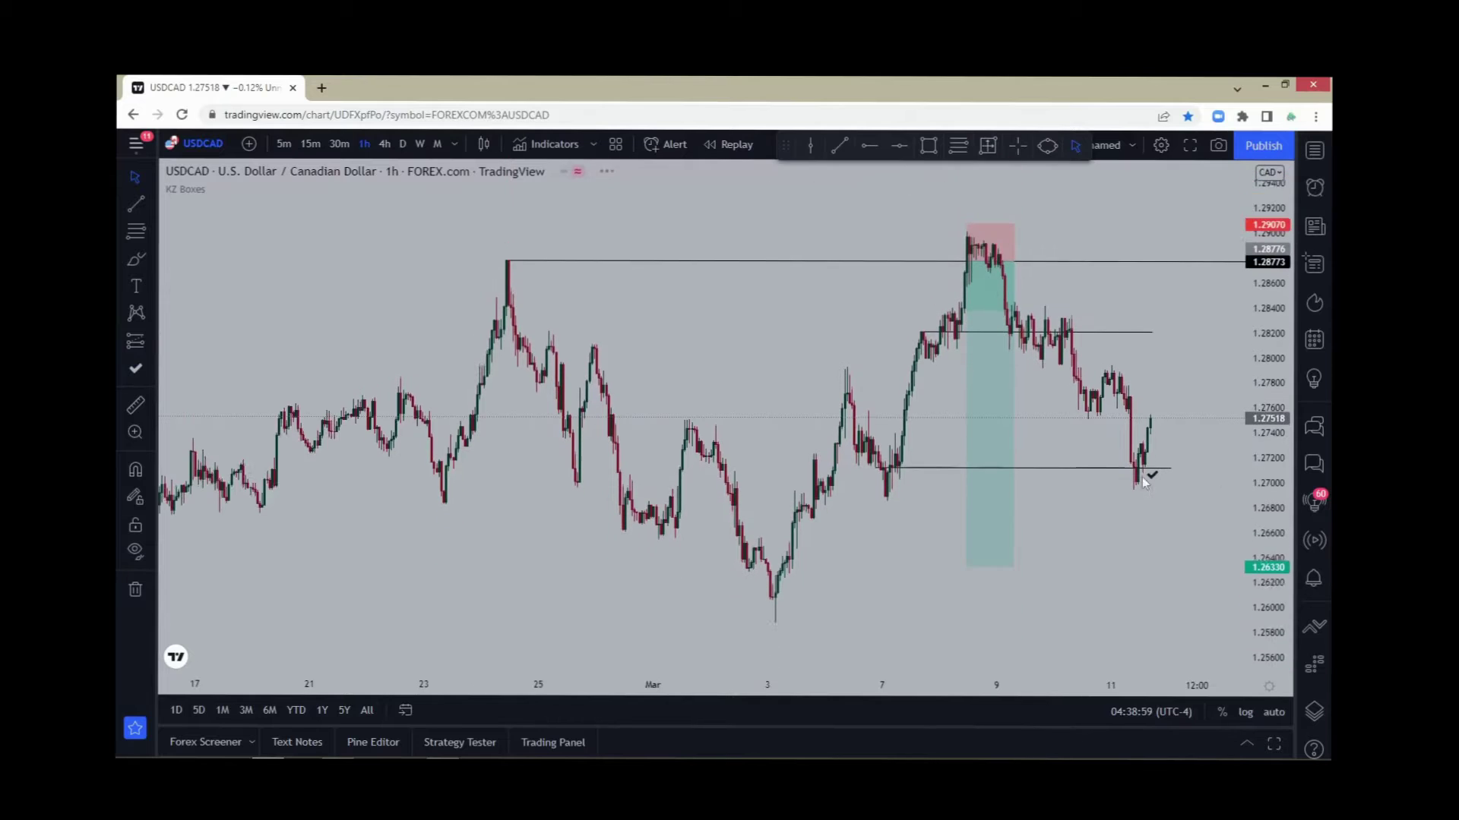
pyautogui.scroll(2, 660, 432)
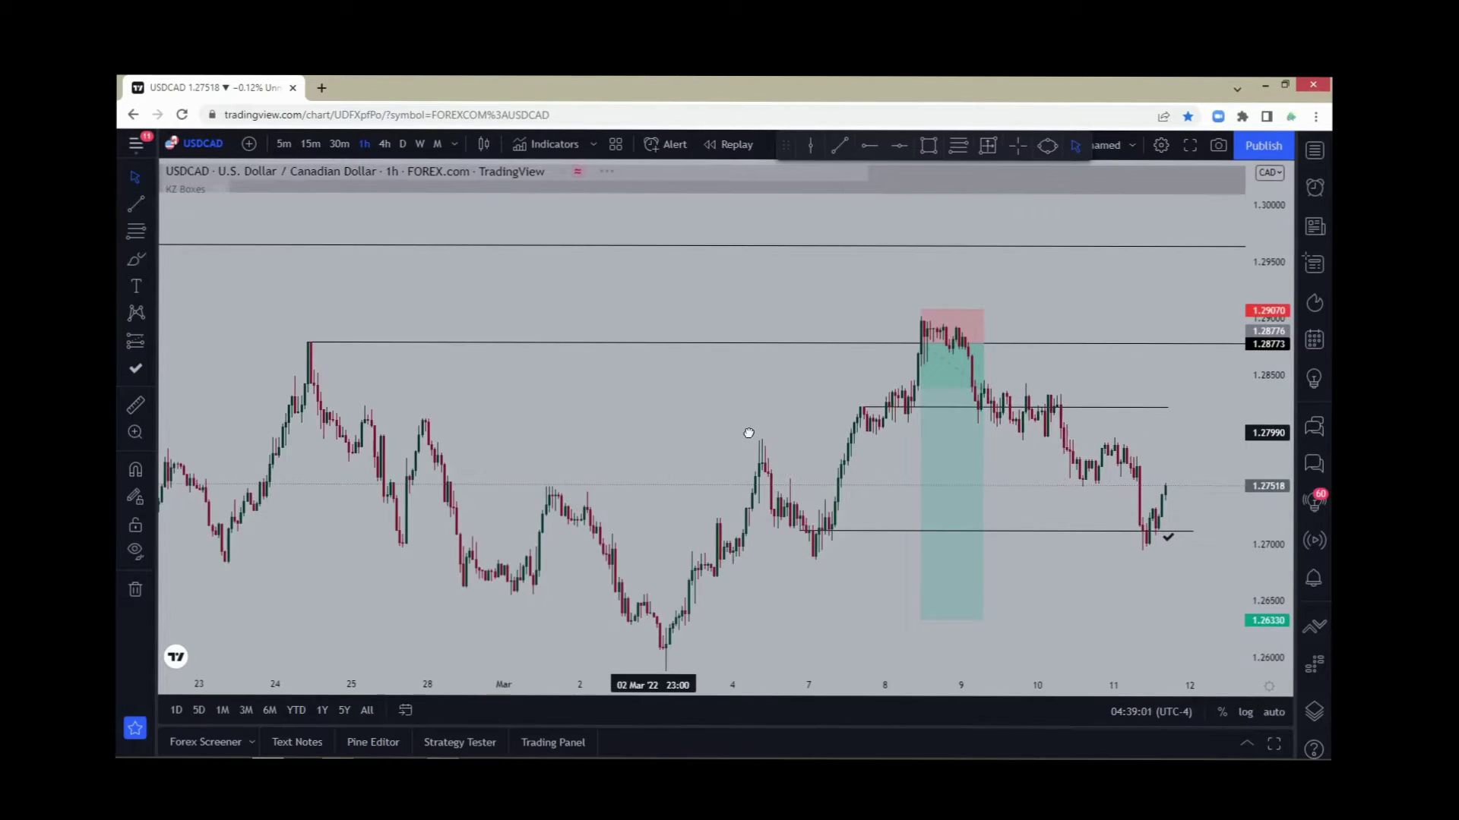
pyautogui.moveTo(723, 433); pyautogui.dragTo(804, 433)
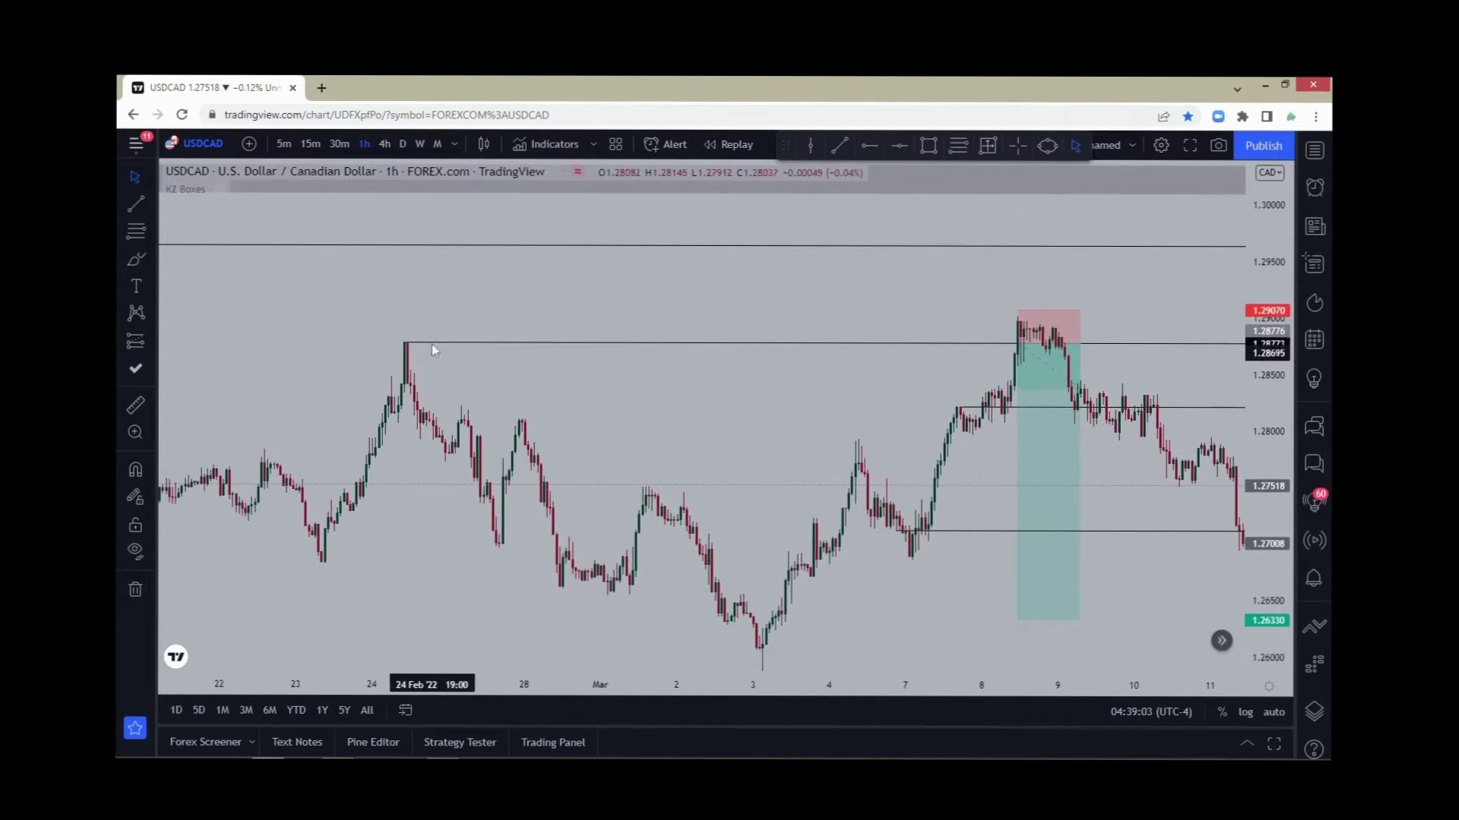
pyautogui.moveTo(430, 373); pyautogui.dragTo(885, 449)
pyautogui.scroll(1, 763, 425)
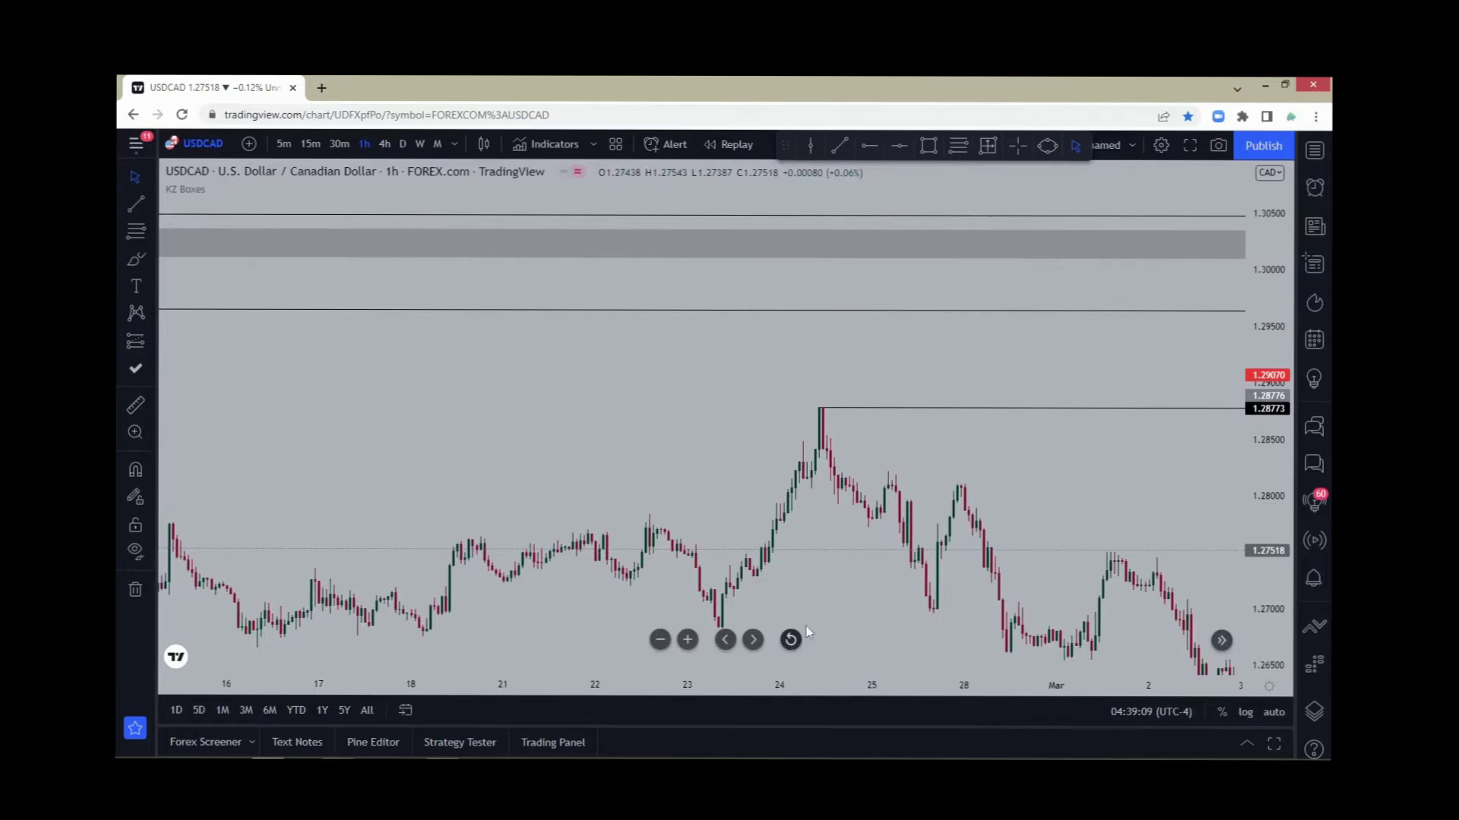
# Step: Reset the chart view and examine the short position, from its entry level down to the checkmarked line below it
pyautogui.click(790, 639)
pyautogui.moveTo(1269, 374); pyautogui.dragTo(901, 512)
pyautogui.scroll(-3, 1151, 538)
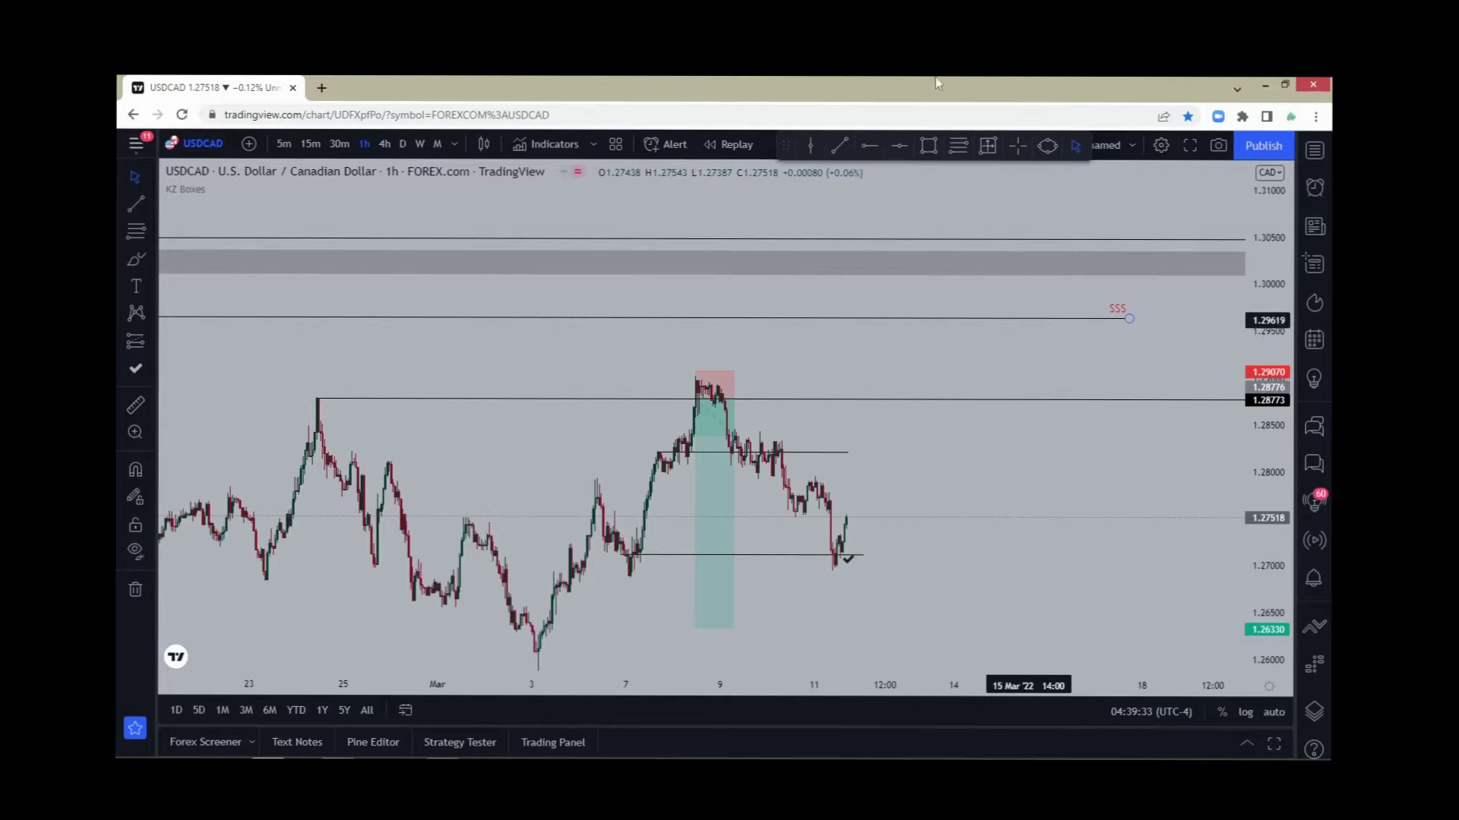
pyautogui.moveTo(695, 396)
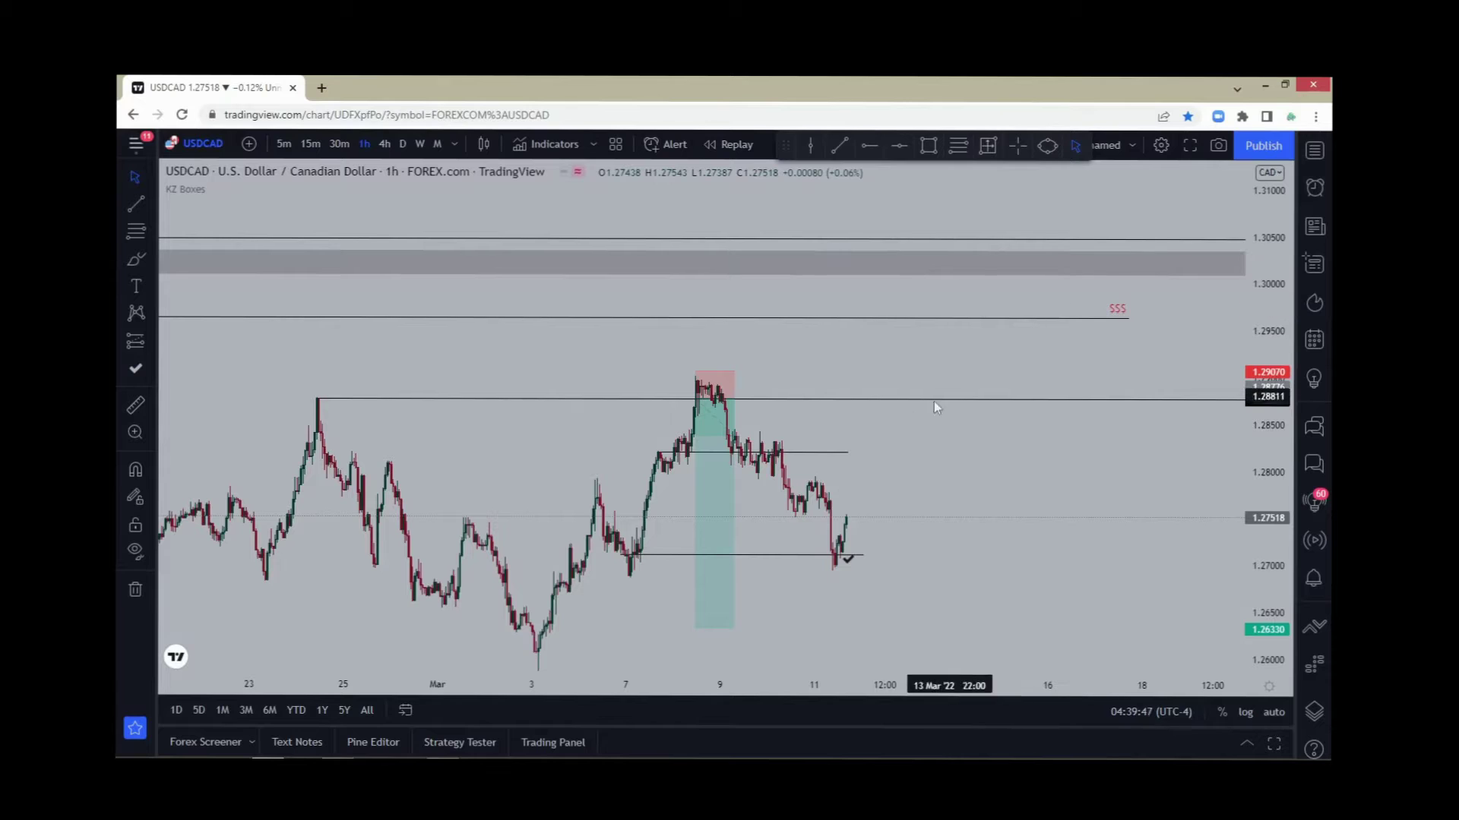
pyautogui.moveTo(926, 494); pyautogui.dragTo(961, 396)
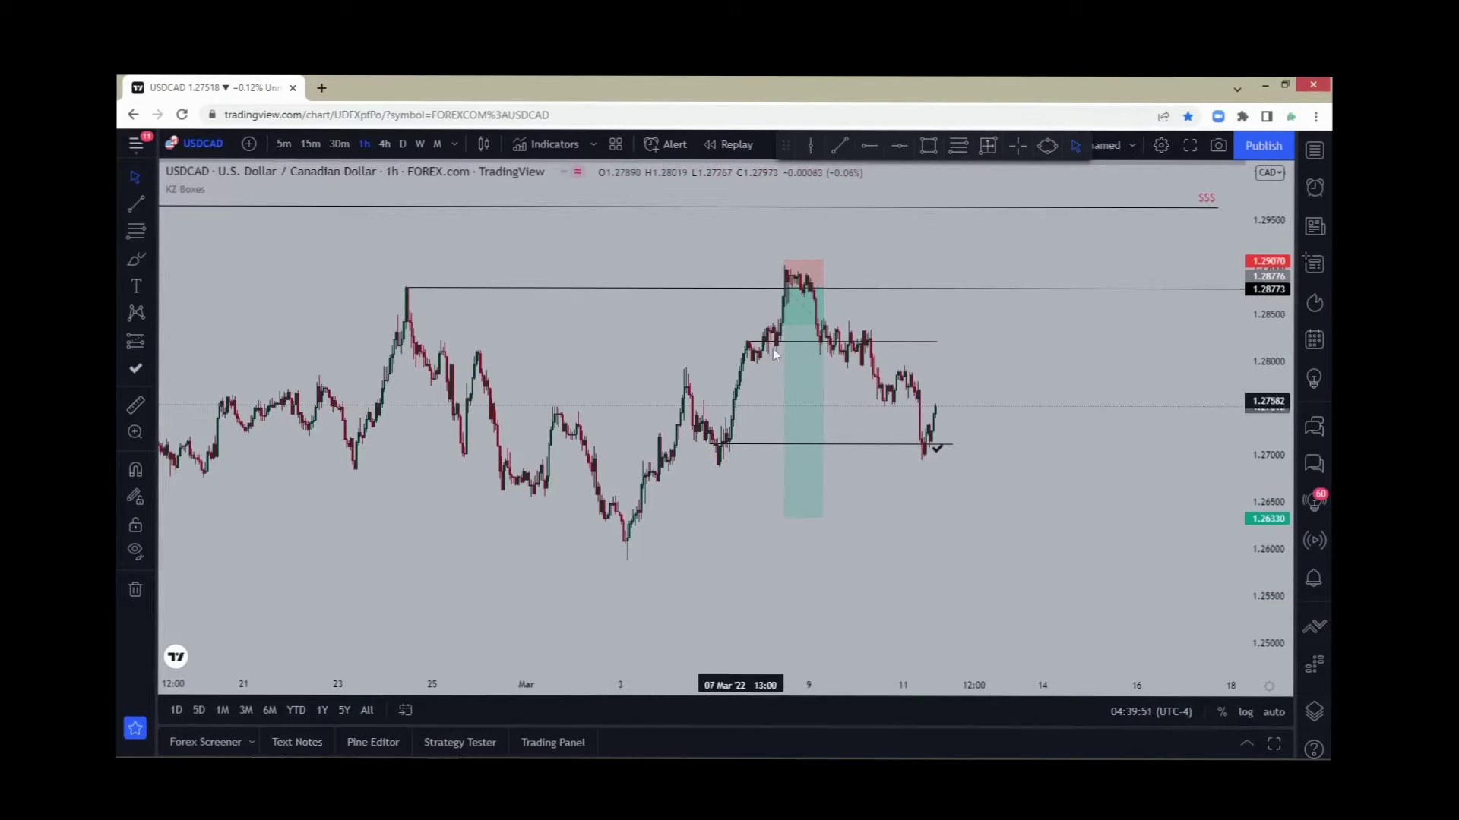
pyautogui.click(816, 293)
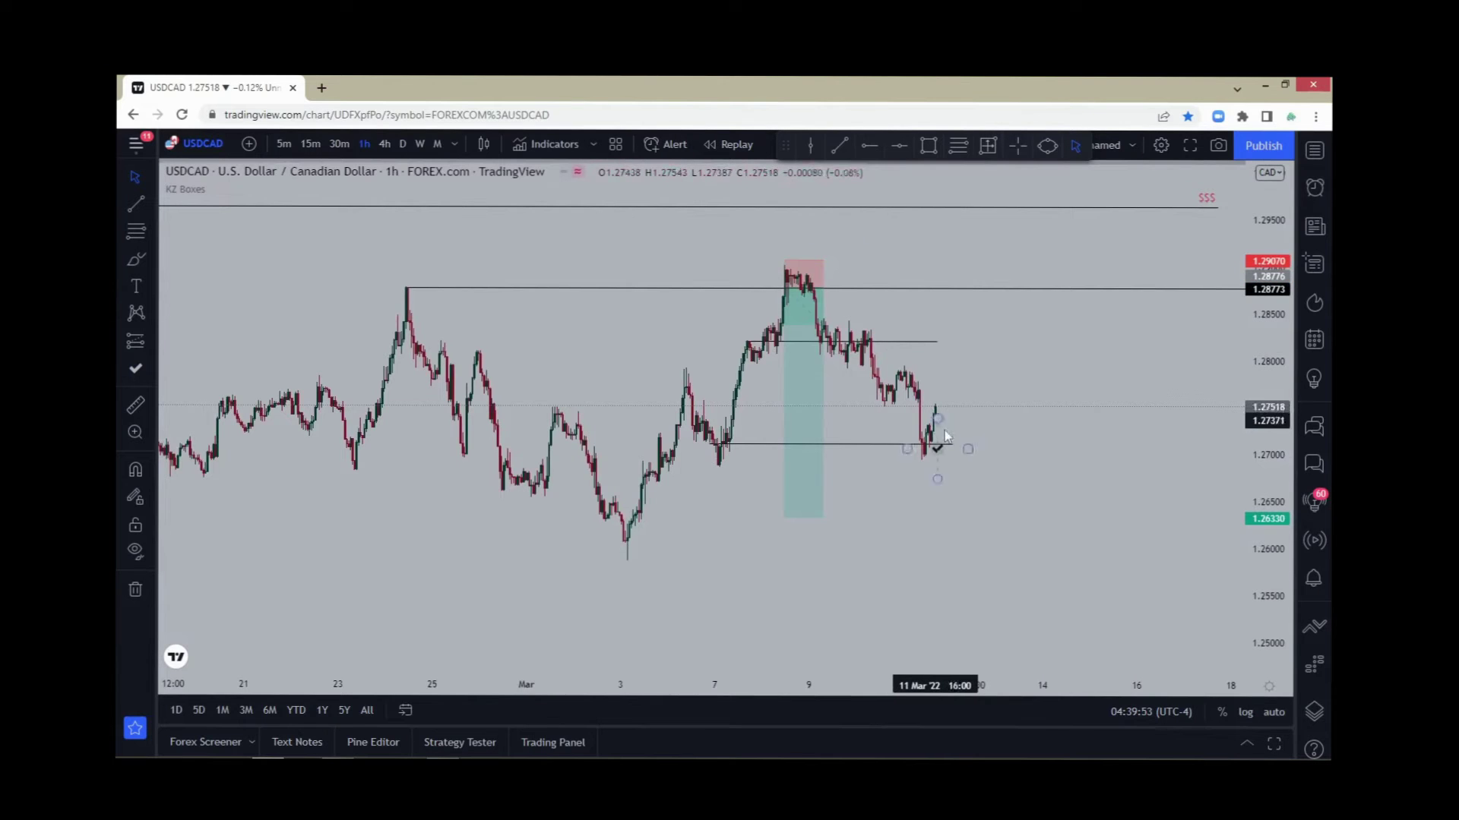
pyautogui.moveTo(795, 417)
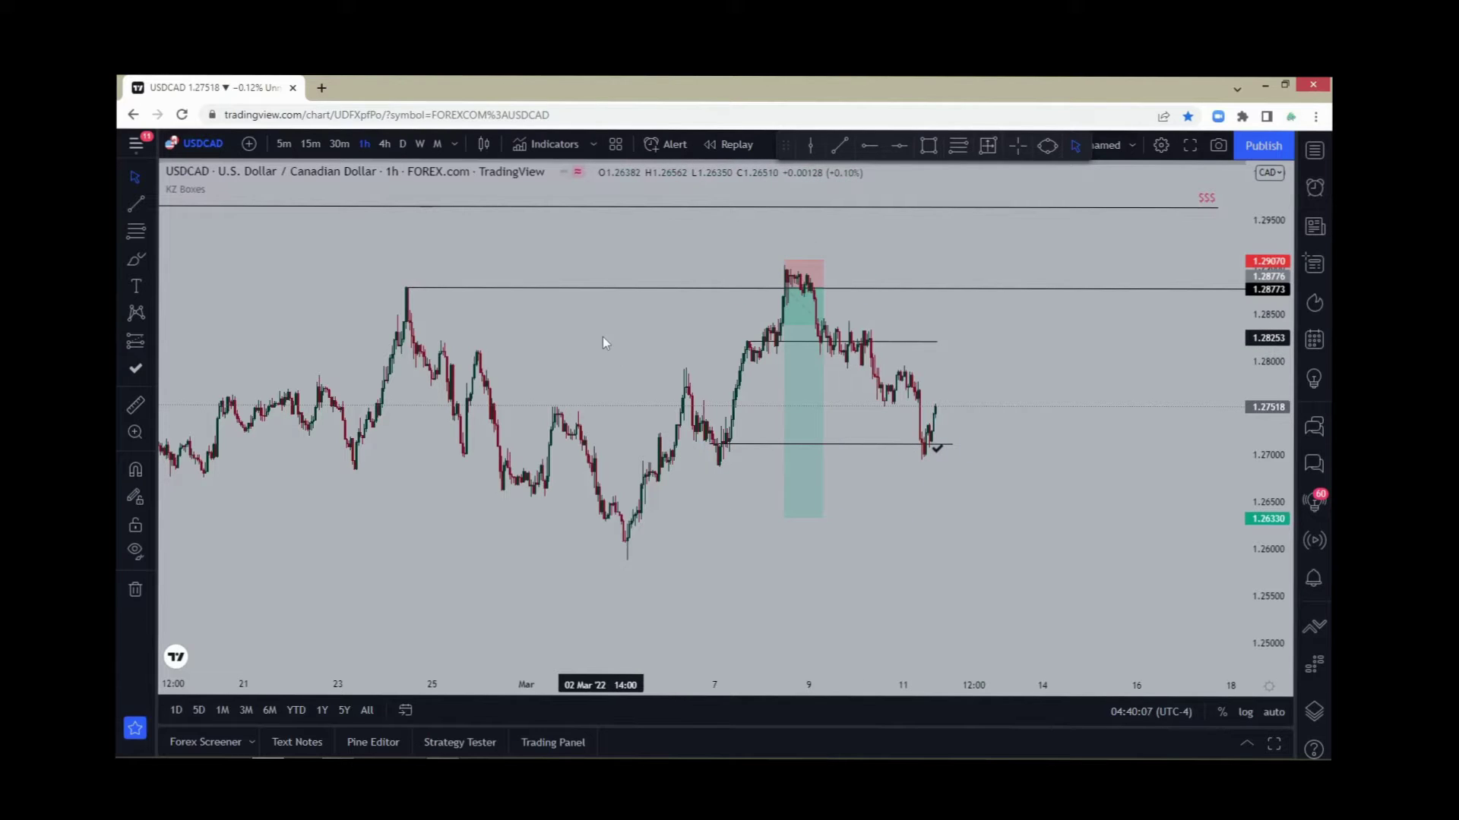
# Step: Switch to Telegram and open the original "Soup's On!" USDCAD chart image from the quoted February 16 reply
pyautogui.moveTo(608, 758)
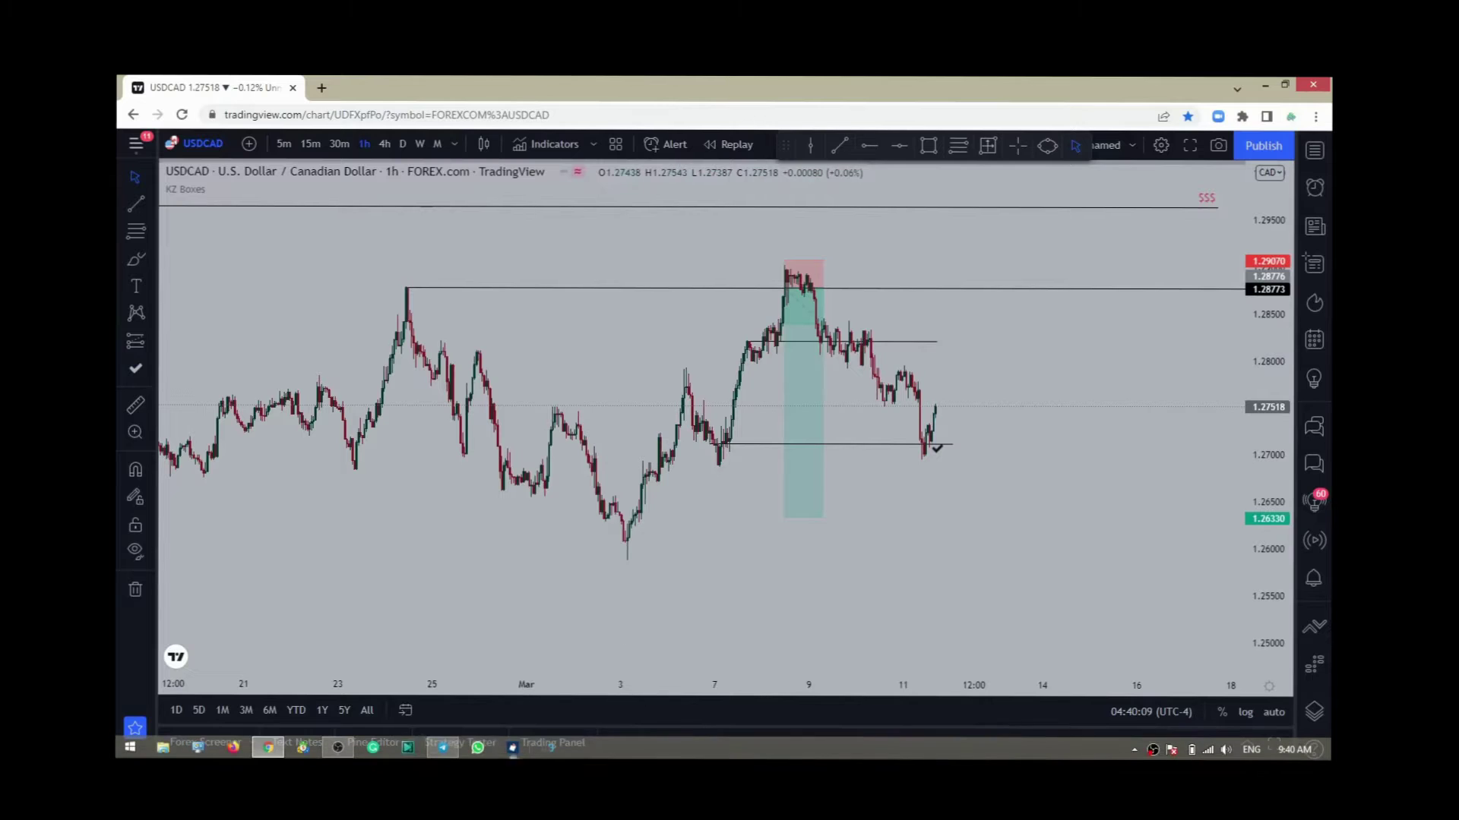
pyautogui.click(442, 748)
pyautogui.click(613, 114)
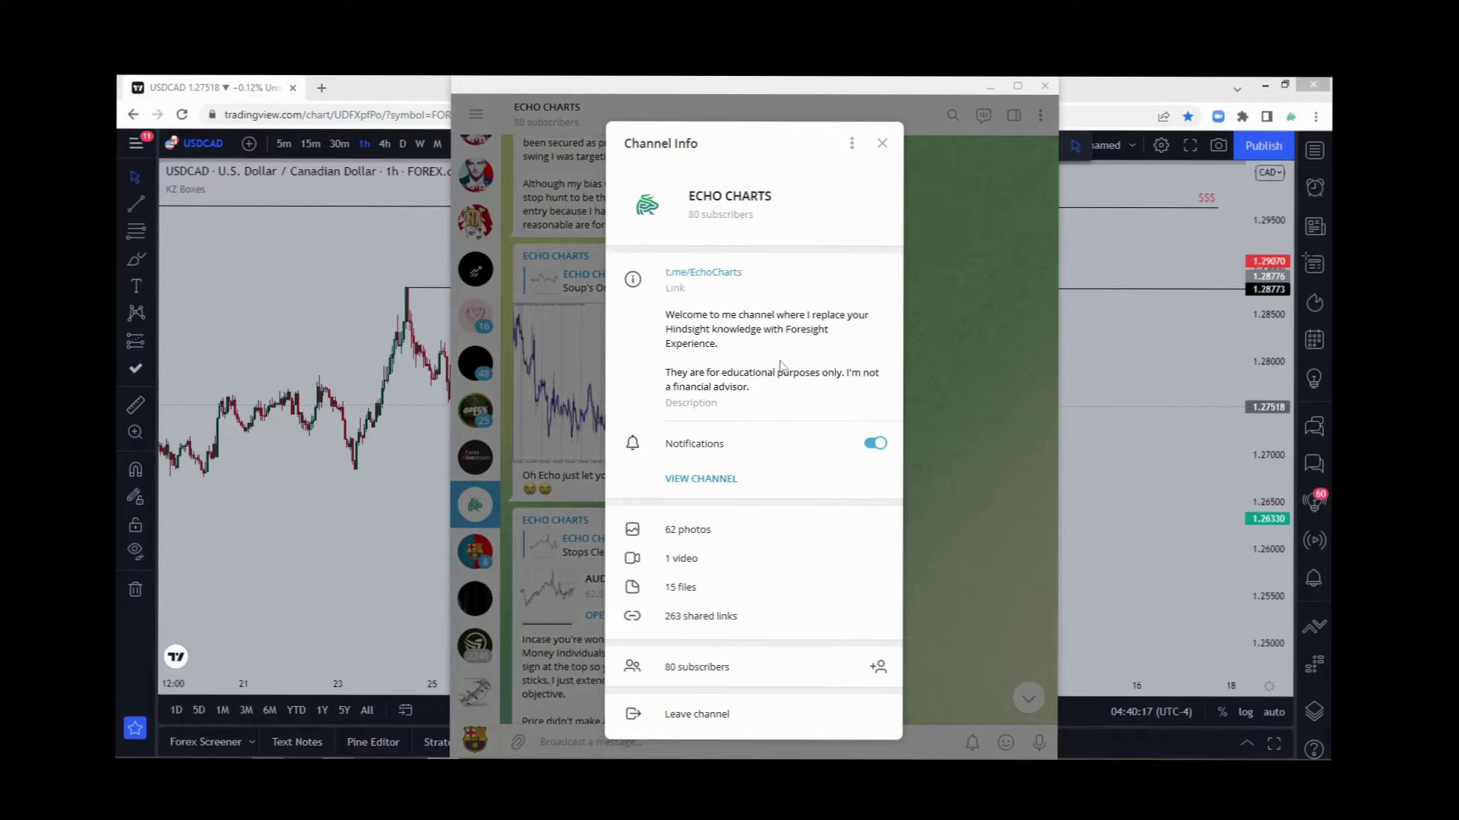
pyautogui.click(940, 287)
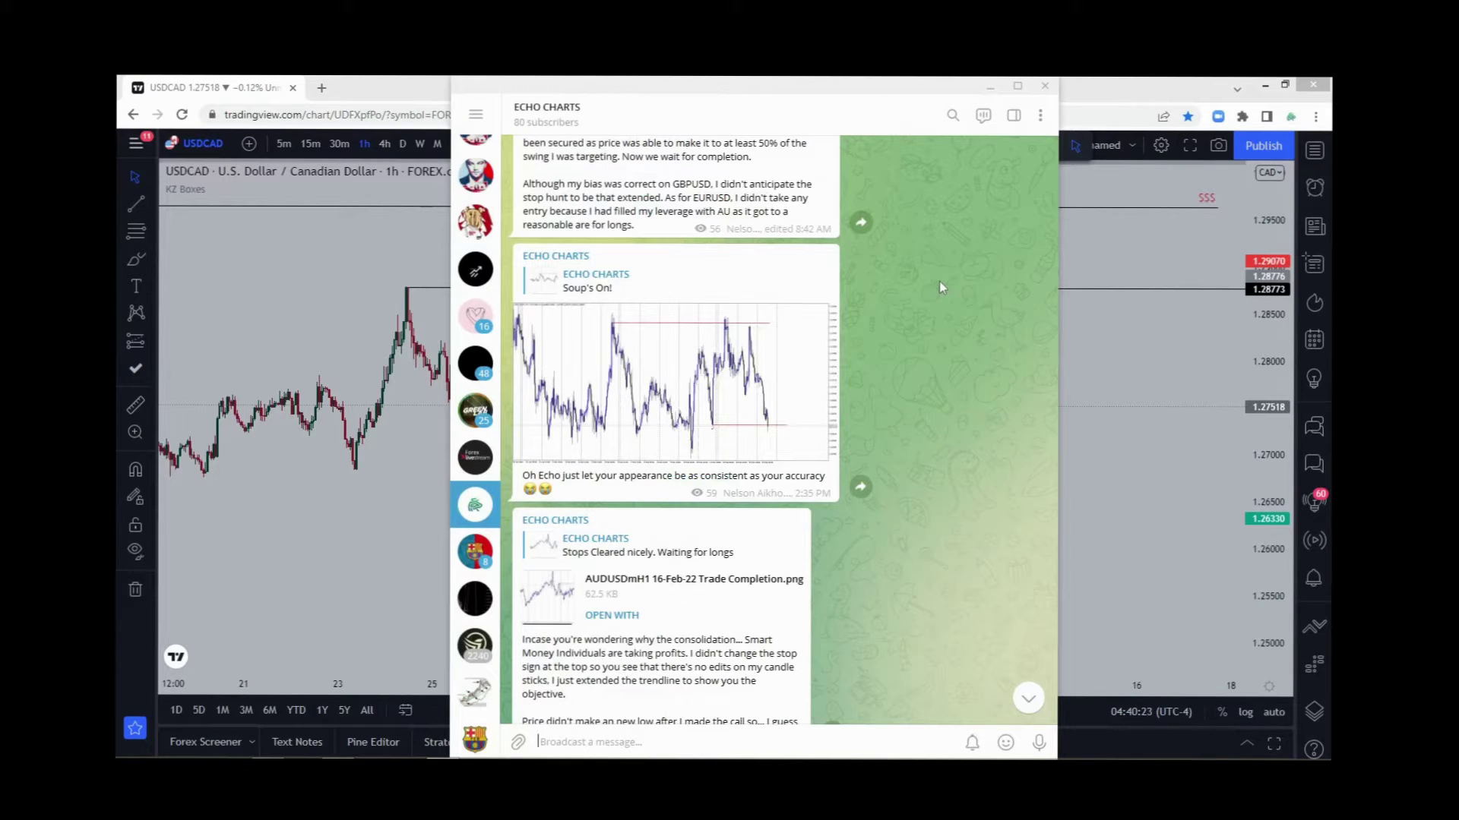
pyautogui.click(714, 291)
pyautogui.click(653, 442)
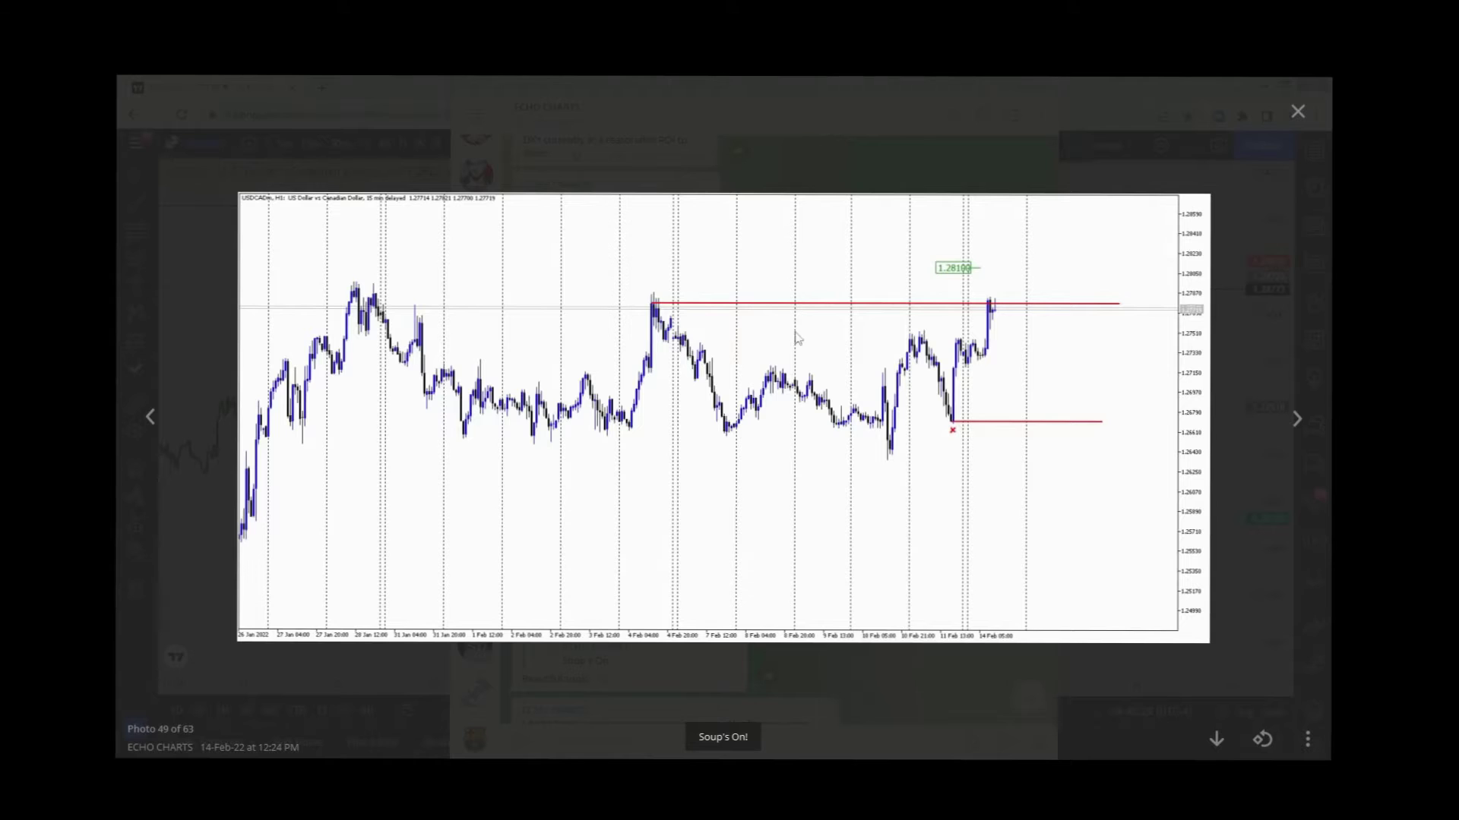
pyautogui.press('Escape')
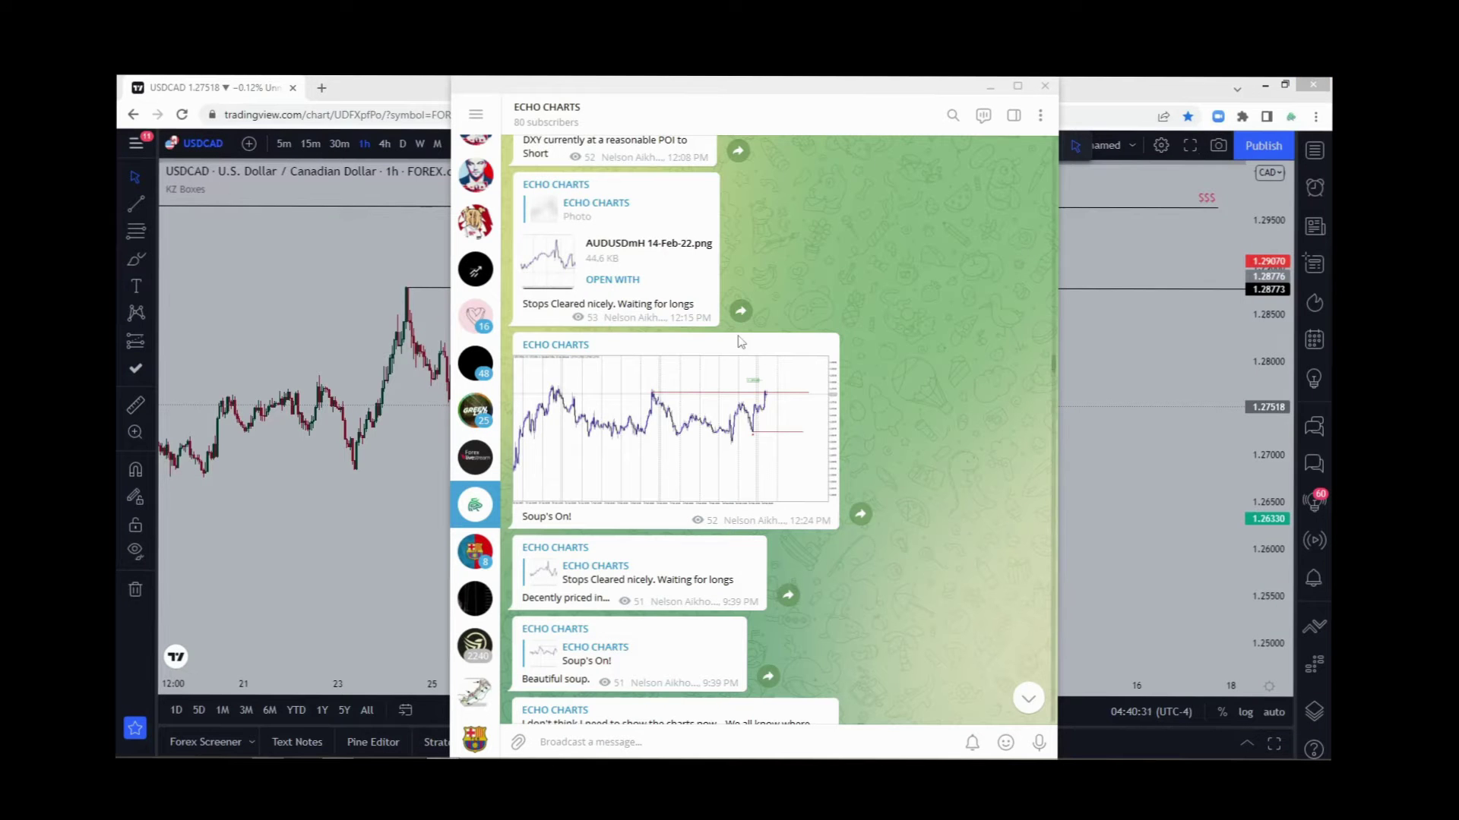
# Step: Look back through the ECHO CHARTS posts to early February and view the February 14 "Soup's On!" chart again
pyautogui.scroll(4, 737, 335)
pyautogui.scroll(2, 737, 335)
pyautogui.scroll(4, 741, 342)
pyautogui.scroll(8, 741, 341)
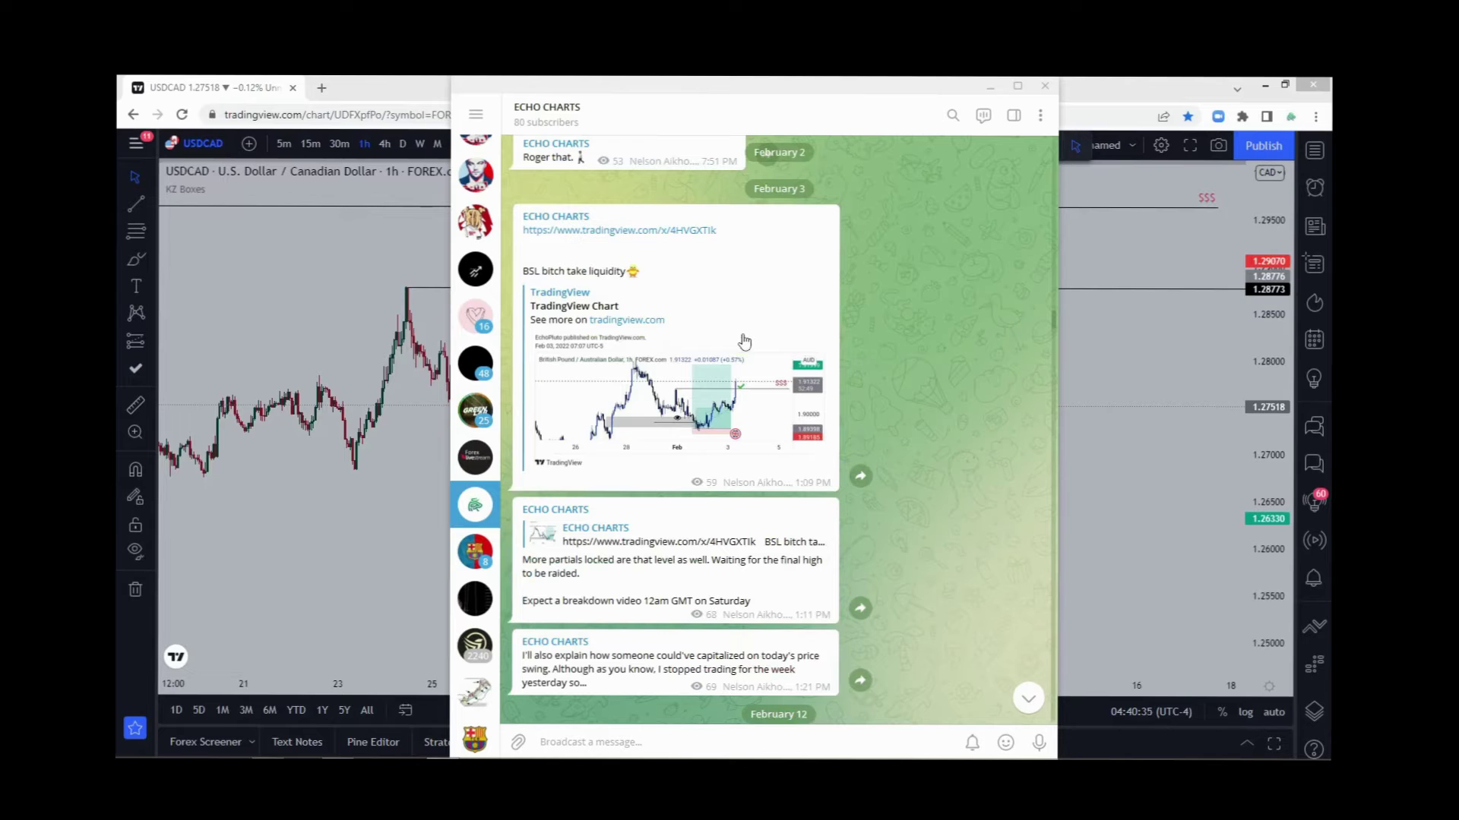
pyautogui.scroll(10, 748, 339)
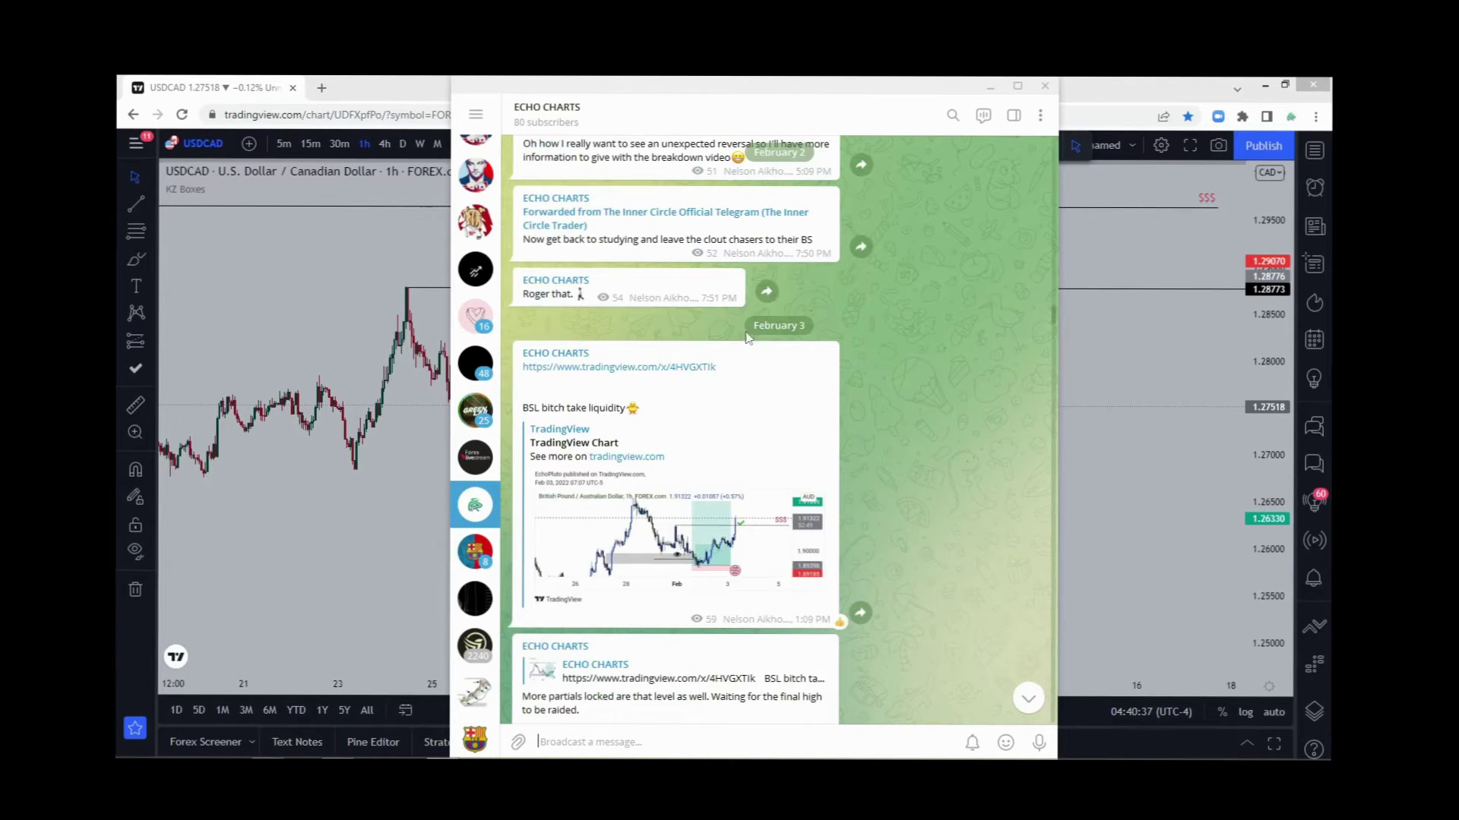
pyautogui.scroll(-15, 748, 339)
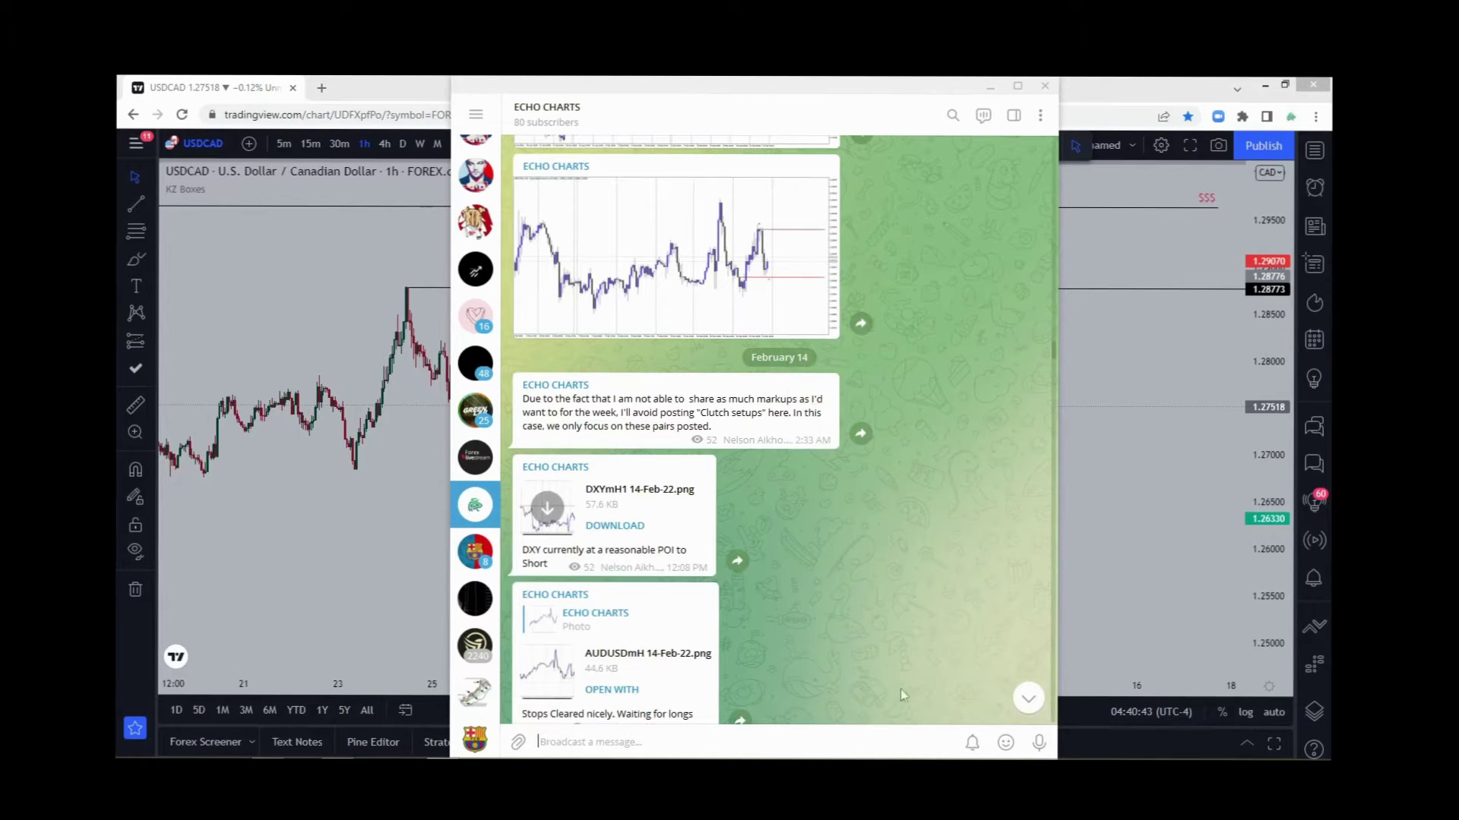
pyautogui.scroll(-3, 753, 440)
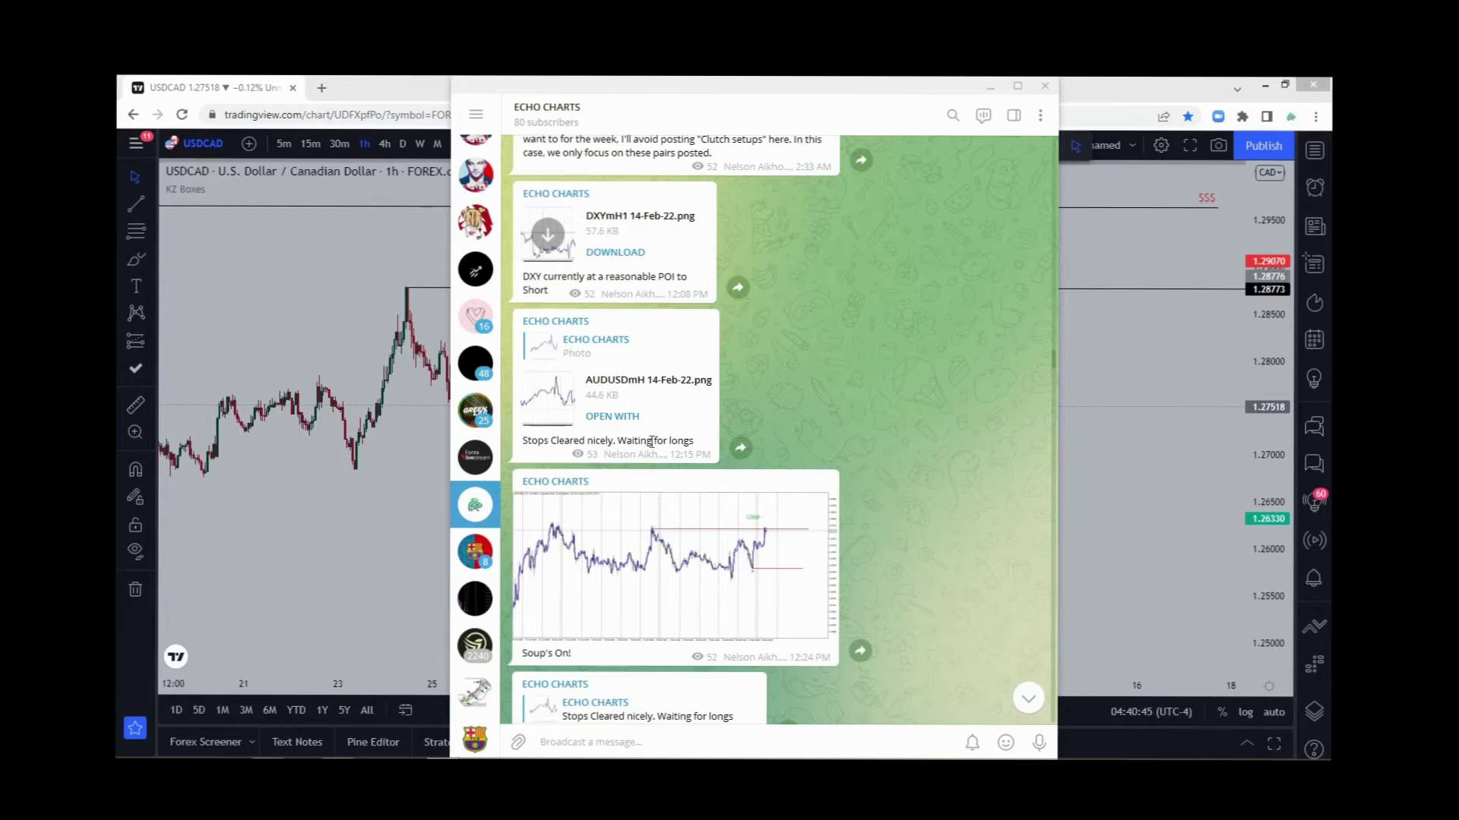
pyautogui.click(687, 593)
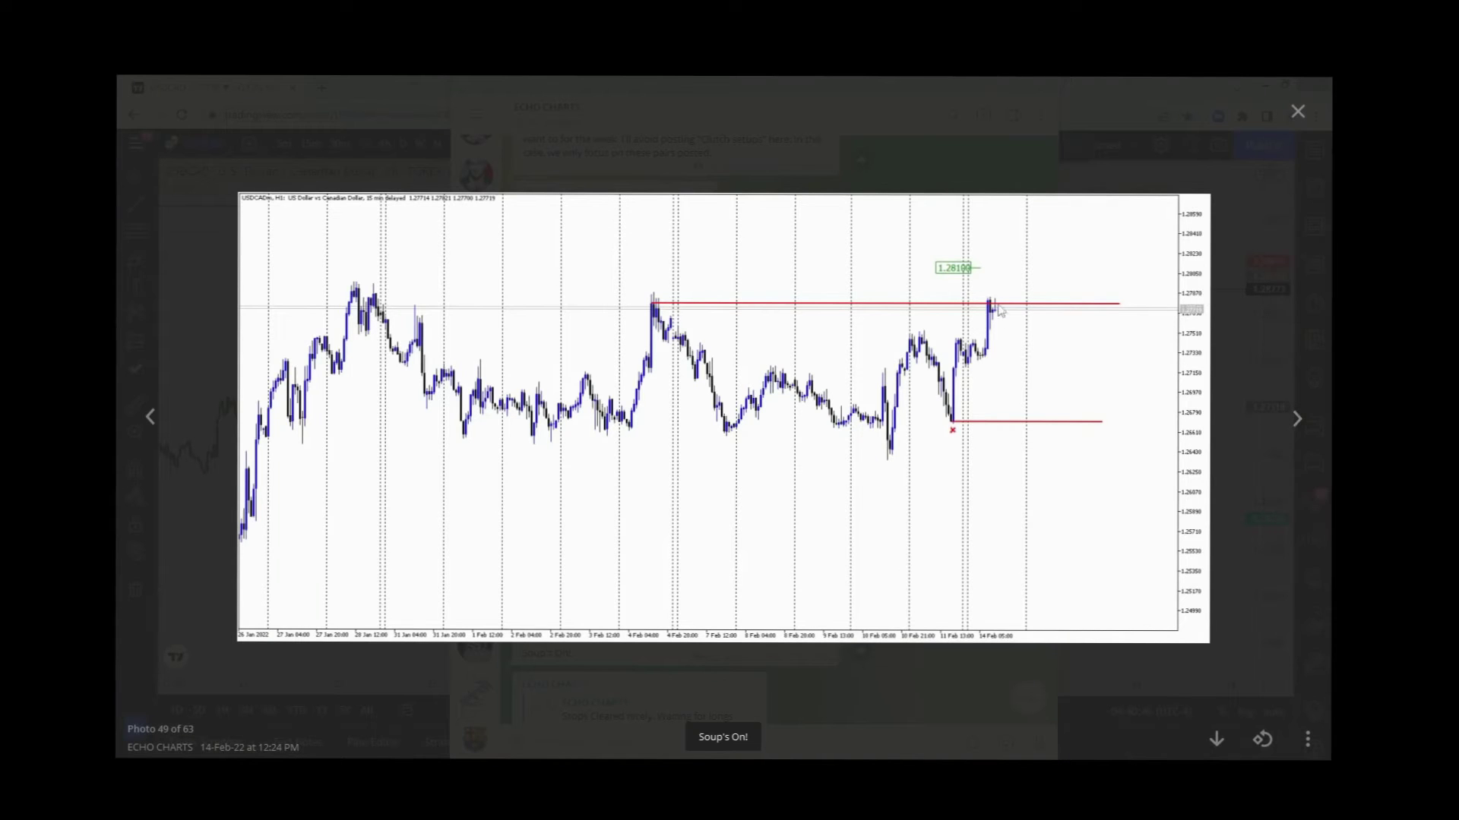
pyautogui.press('Escape')
# Step: View the February 16 USDCAD follow-up chart image once more and return to the TradingView chart
pyautogui.scroll(-10, 692, 364)
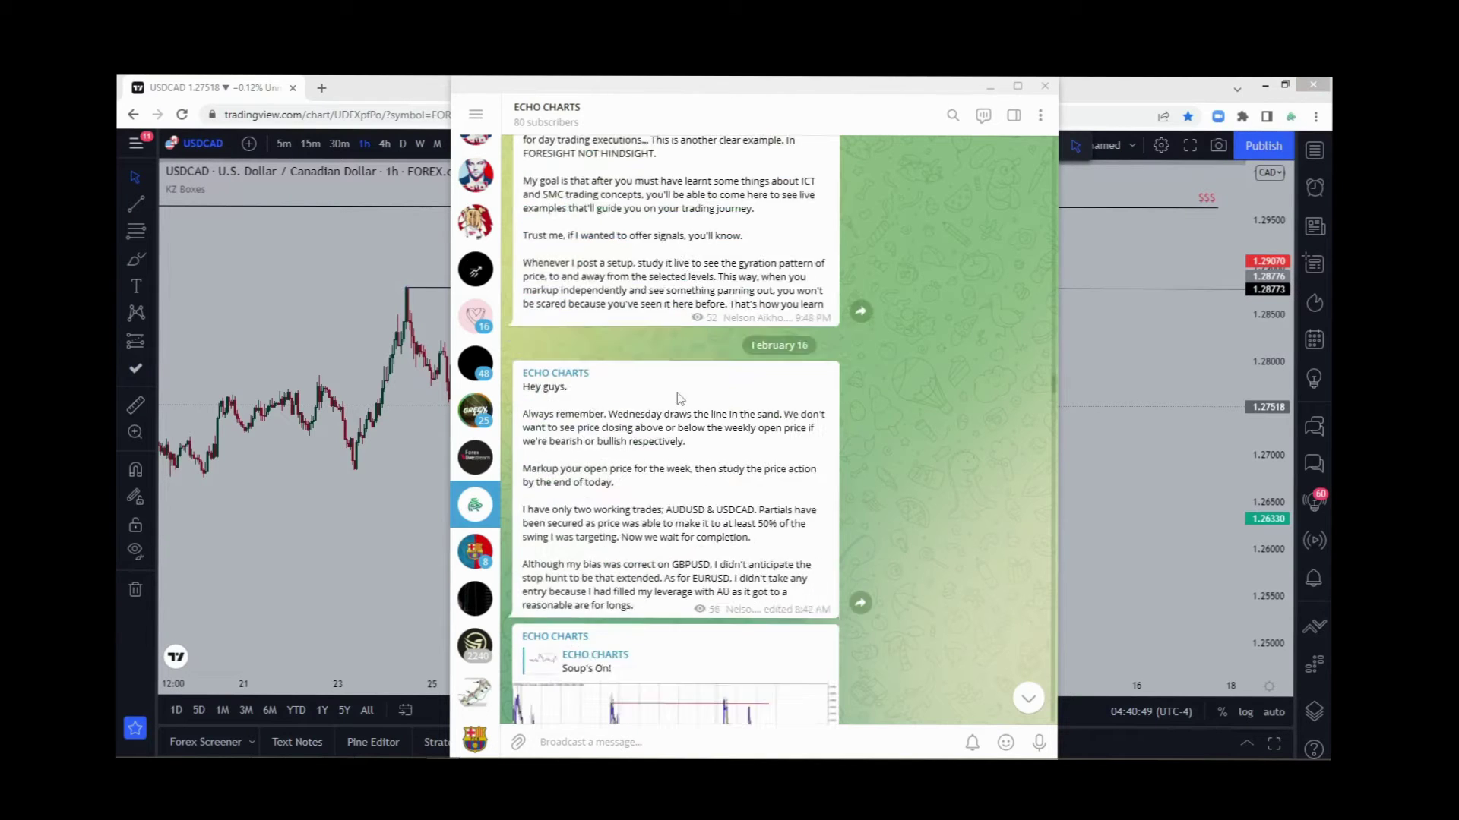
pyautogui.click(719, 231)
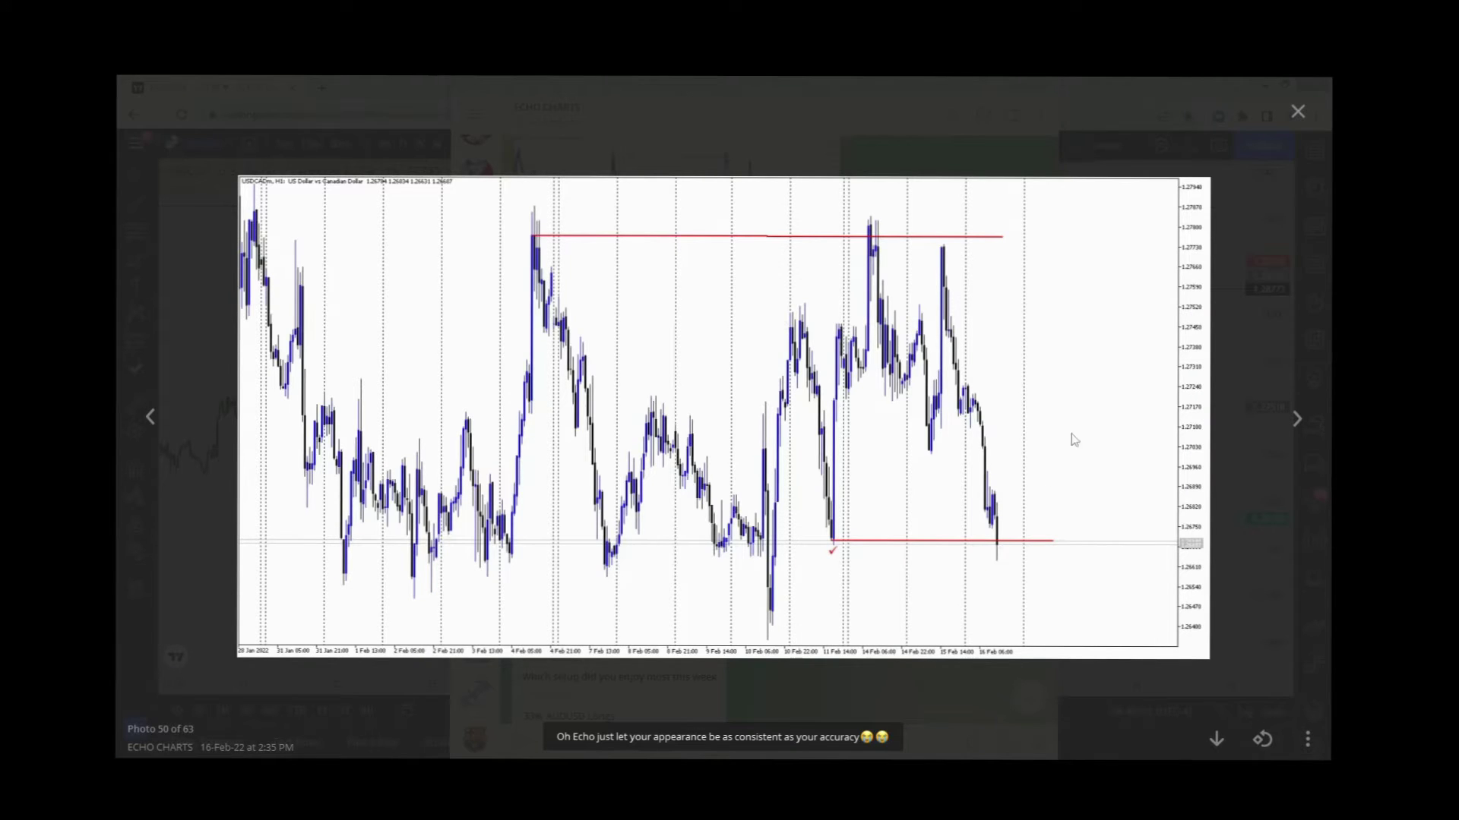
pyautogui.click(1297, 111)
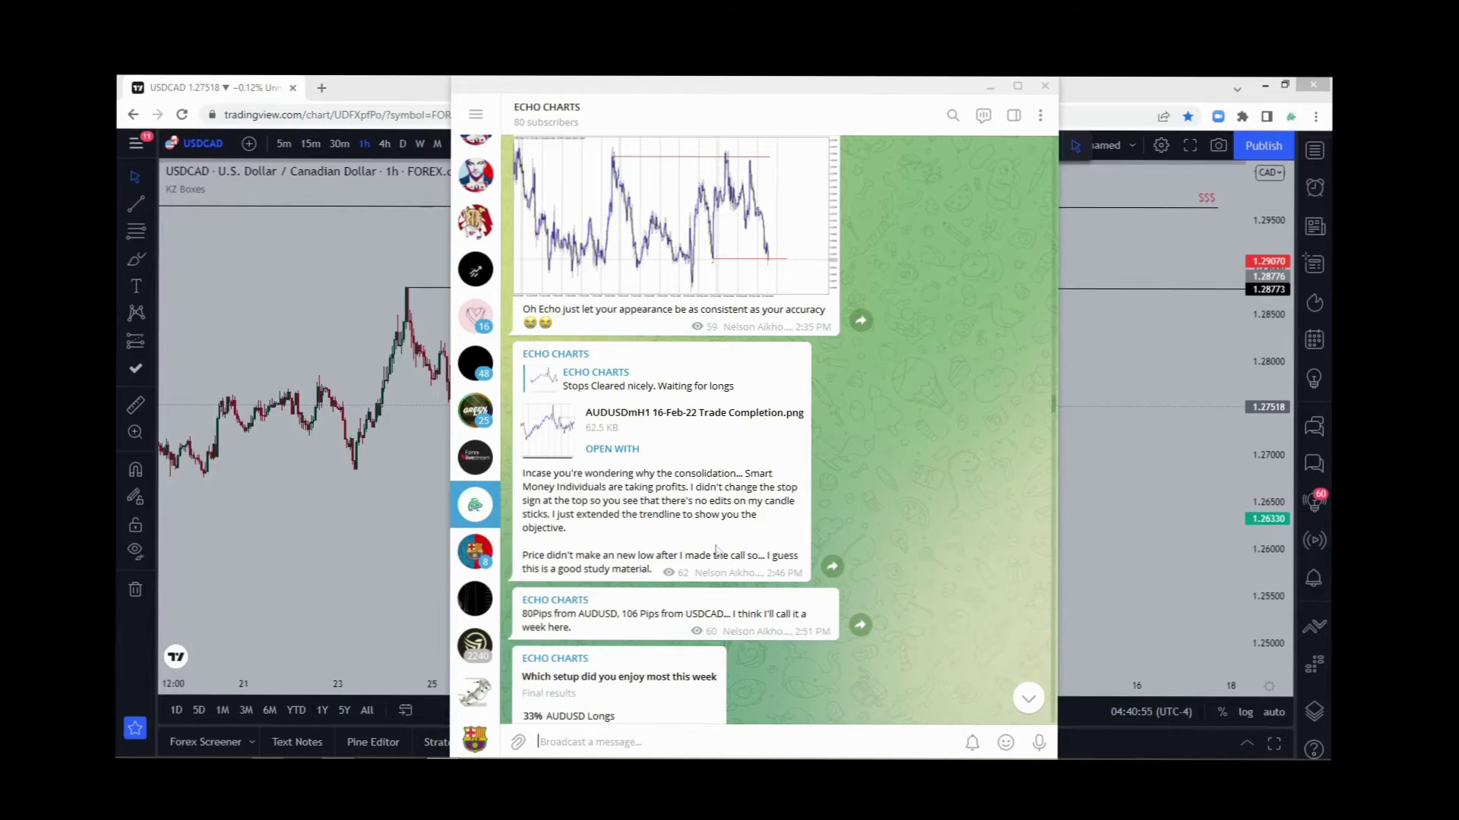
pyautogui.click(1059, 461)
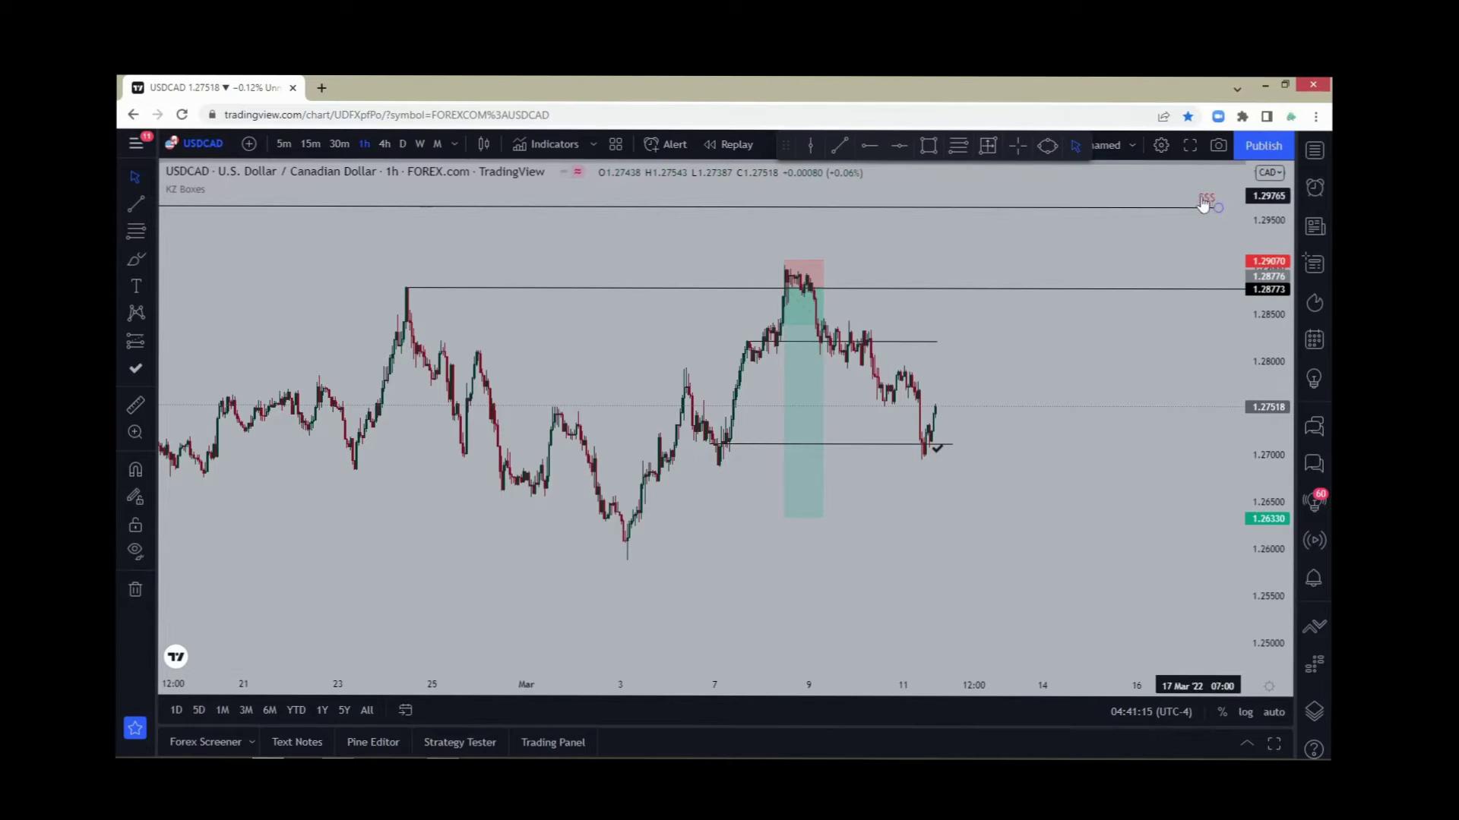
# Step: Stretch the price scale and compare the February 24 high with the short position's entry and stop area
pyautogui.moveTo(1271, 296); pyautogui.dragTo(1274, 328)
pyautogui.moveTo(1271, 406); pyautogui.dragTo(1270, 319)
pyautogui.moveTo(1133, 384); pyautogui.dragTo(1156, 439)
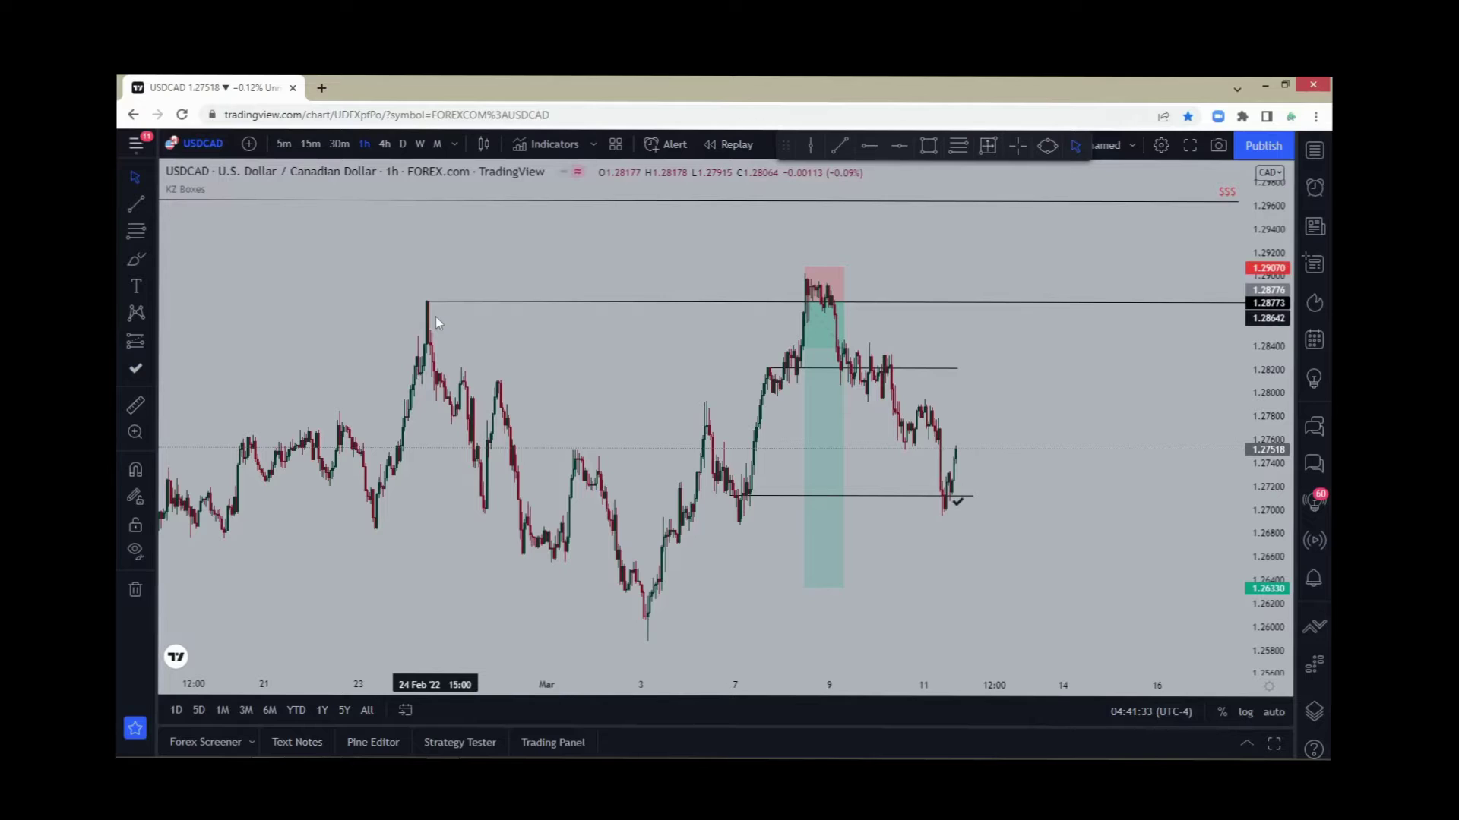
pyautogui.moveTo(439, 329); pyautogui.dragTo(491, 299)
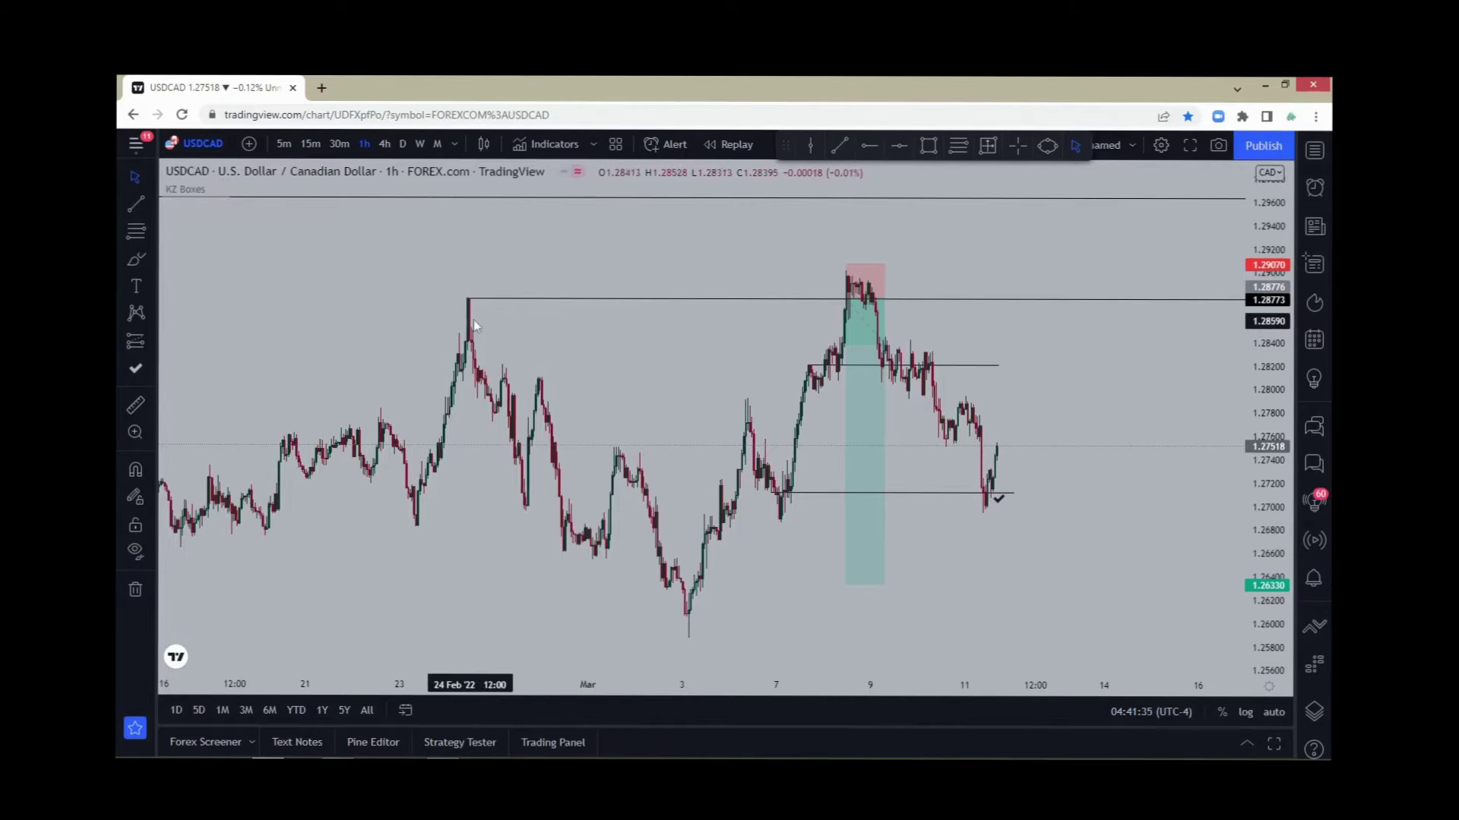
pyautogui.moveTo(859, 277)
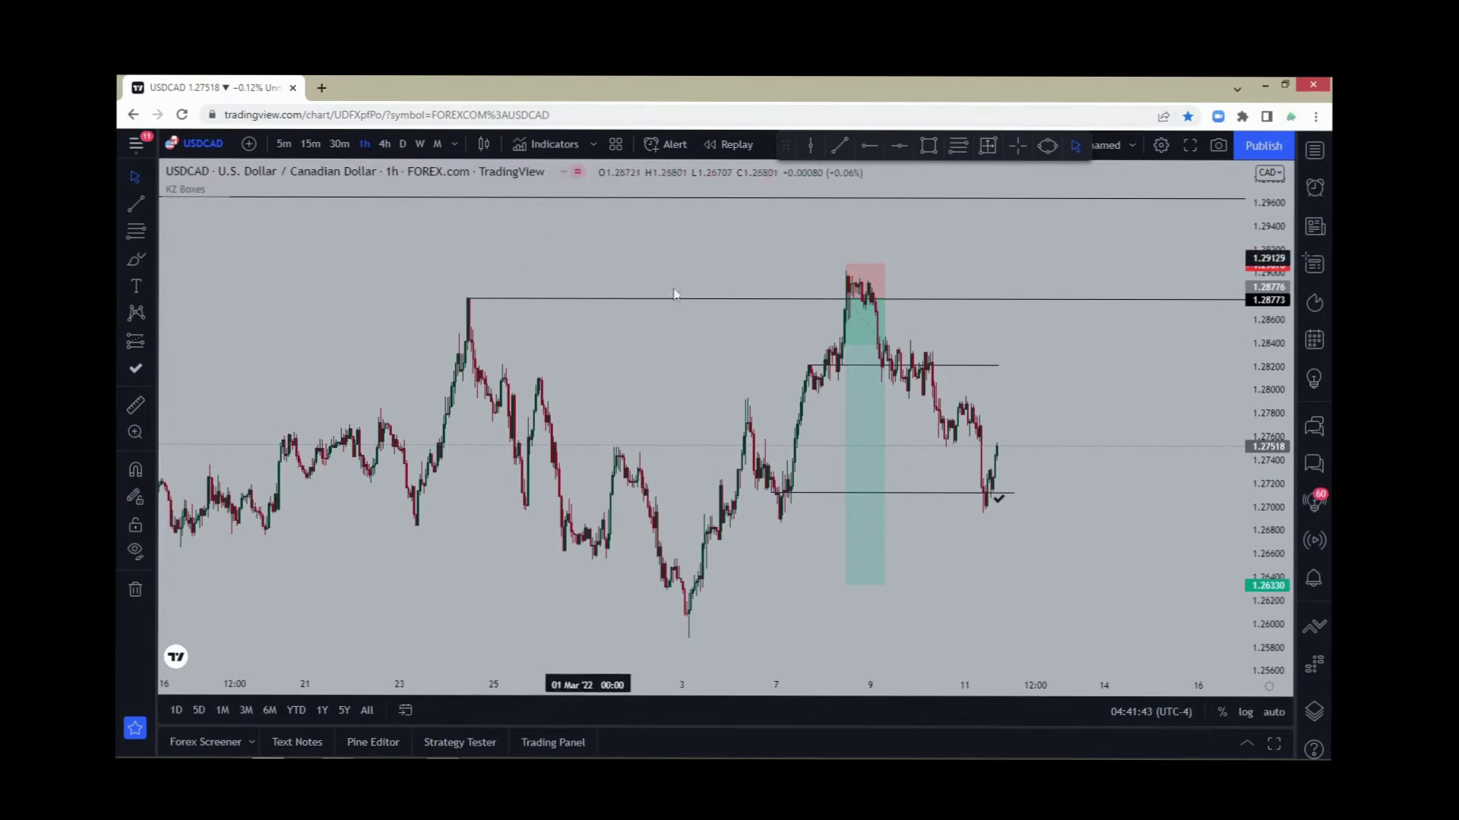
pyautogui.moveTo(873, 341)
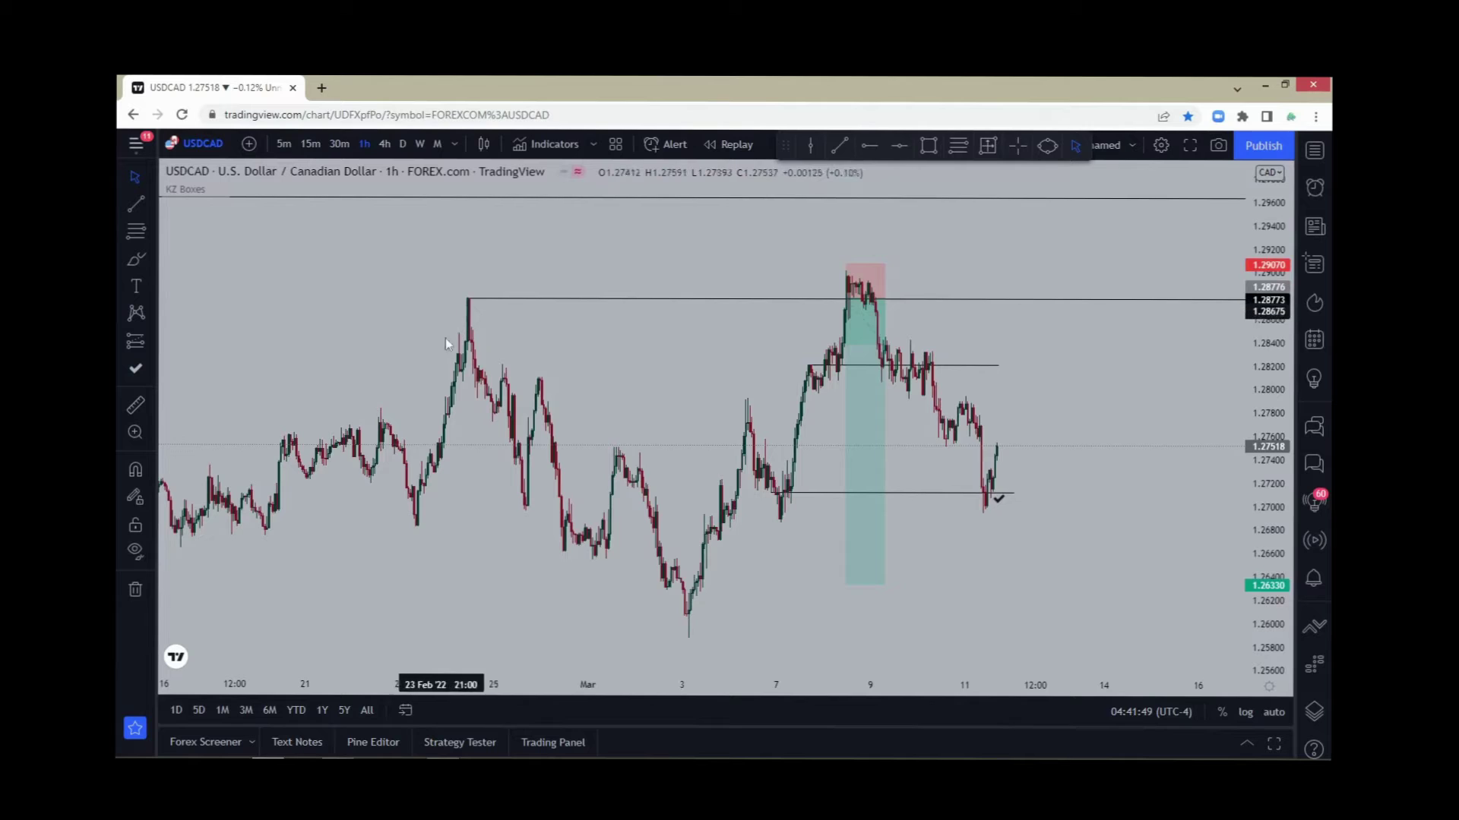
# Step: Draw a Fibonacci retracement from the March 3 low at 1.25872 to the high at 1.29018, check its 0.5 level and delete it
pyautogui.scroll(-3, 606, 365)
pyautogui.moveTo(622, 378); pyautogui.dragTo(618, 373)
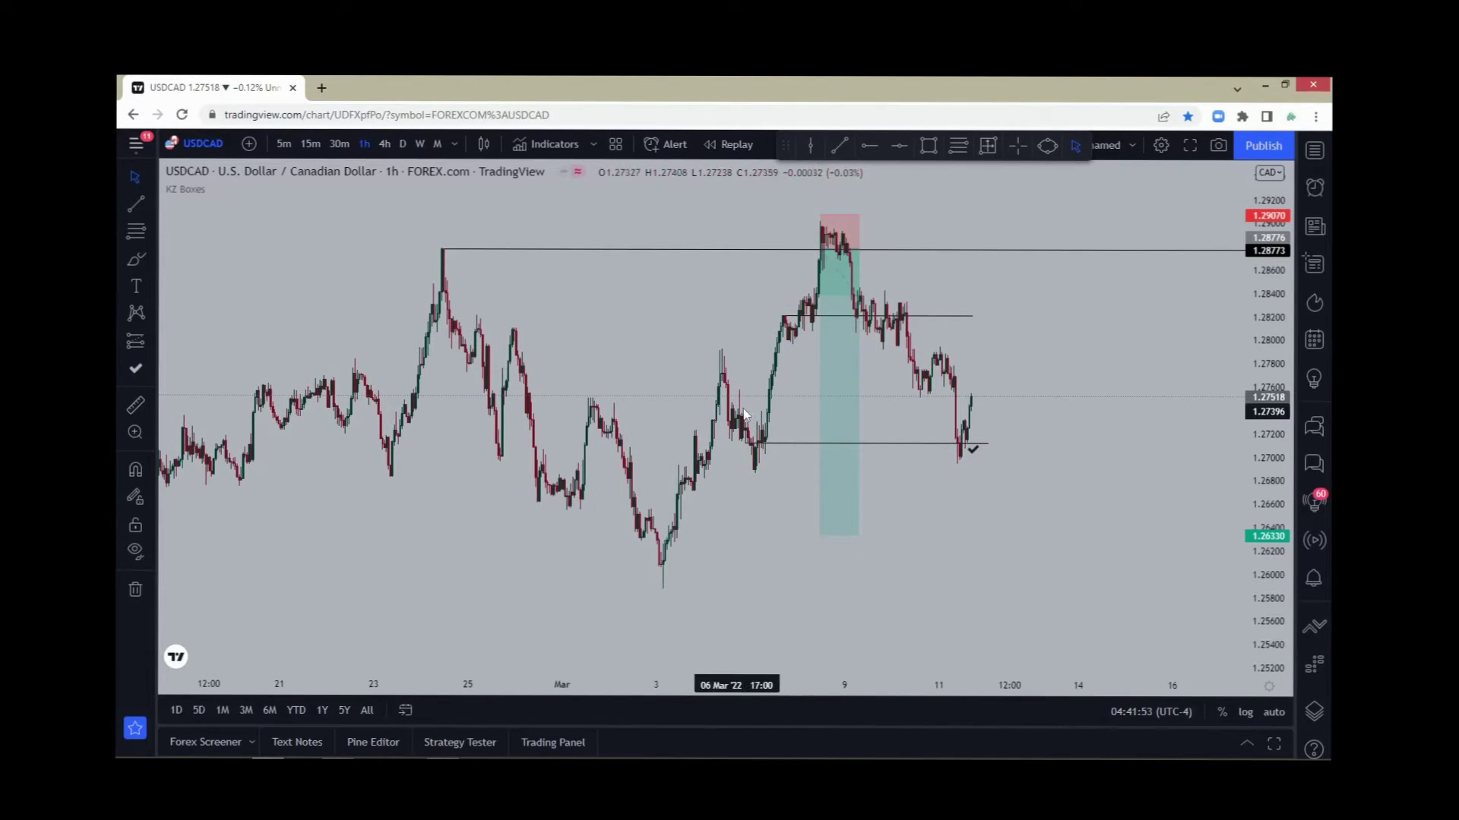
pyautogui.scroll(-5, 745, 414)
pyautogui.moveTo(796, 502); pyautogui.dragTo(733, 475)
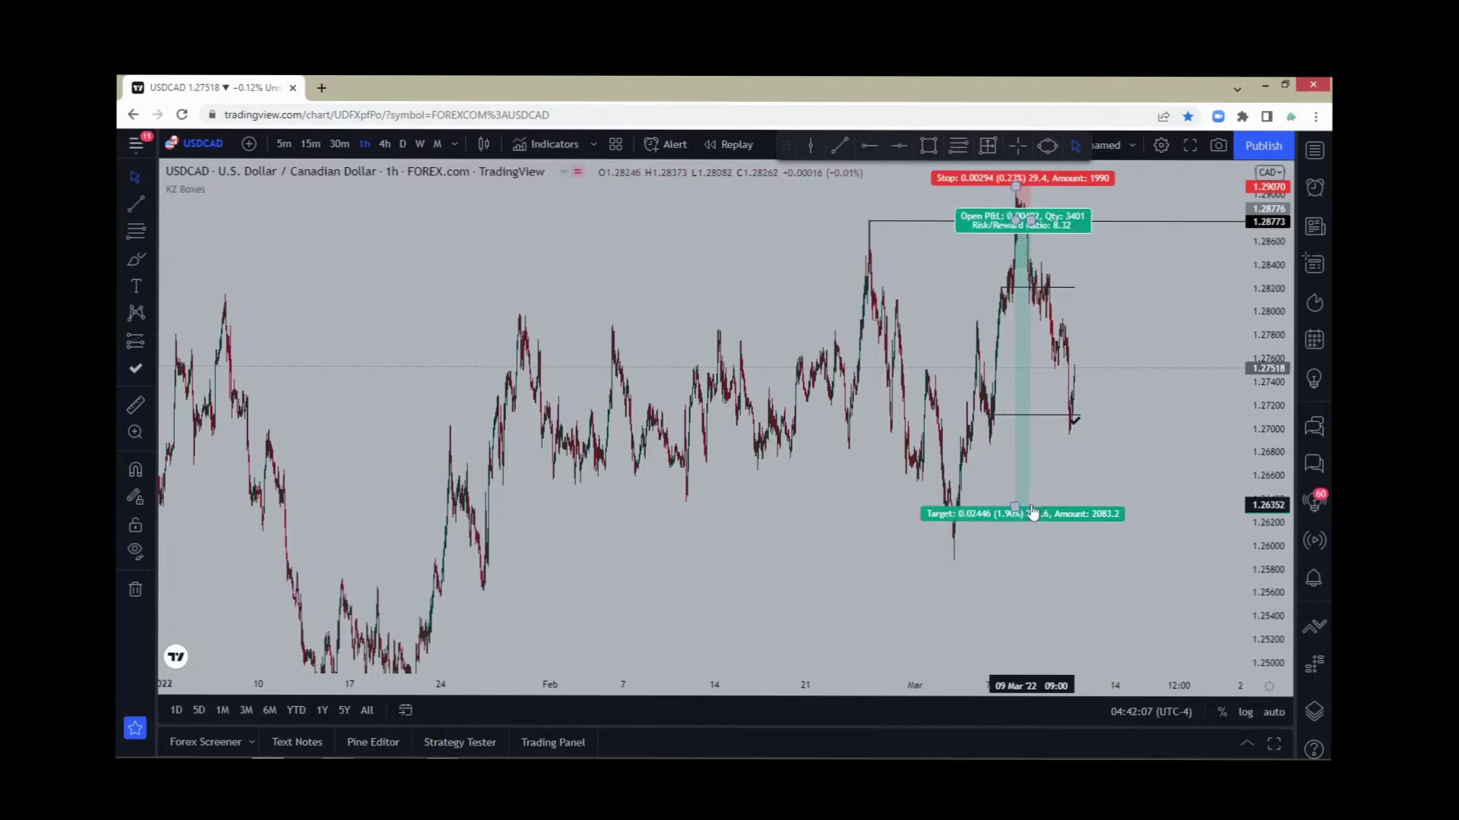
pyautogui.scroll(3, 983, 494)
pyautogui.click(958, 145)
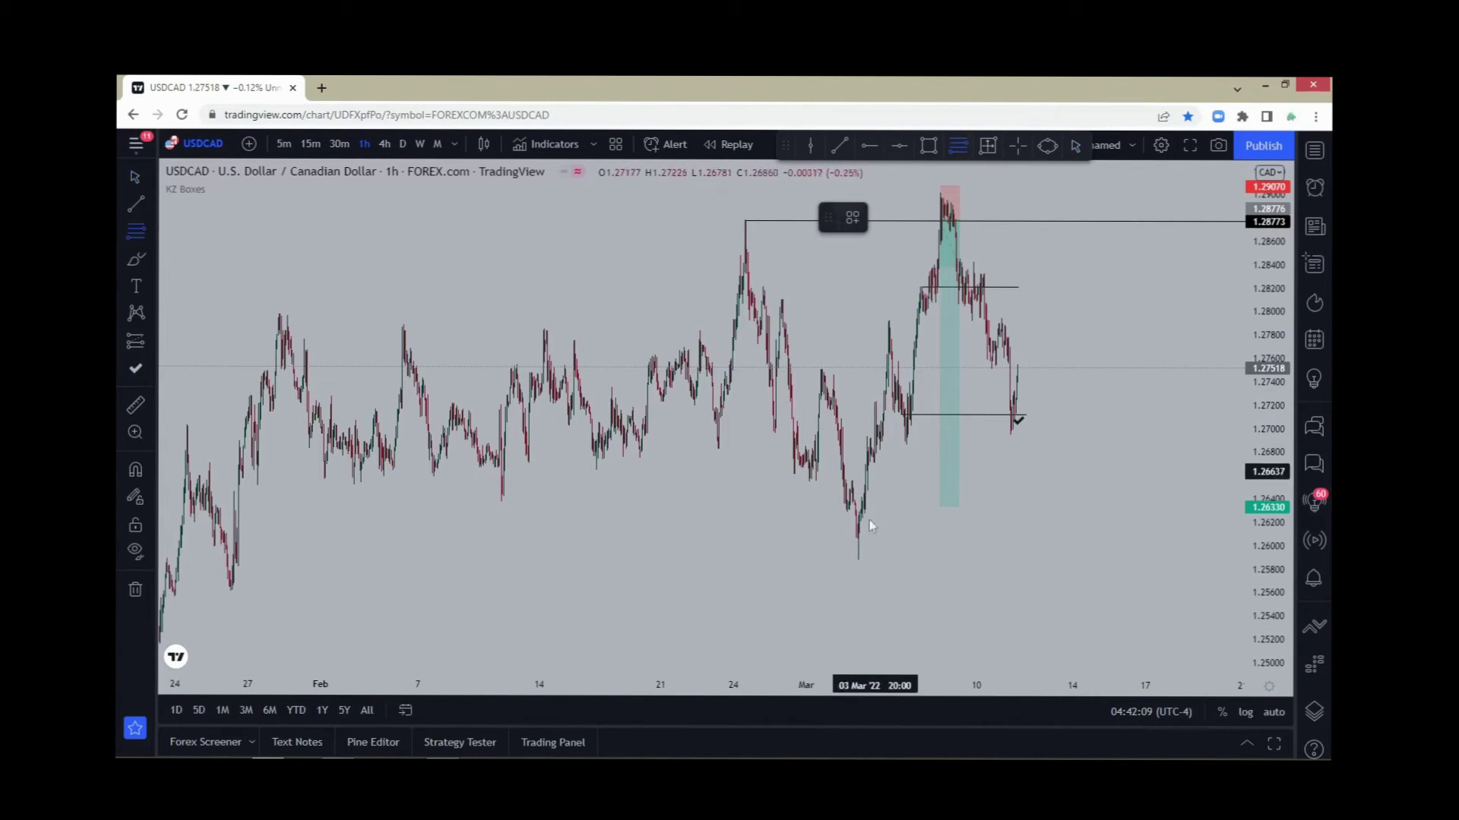
pyautogui.click(859, 560)
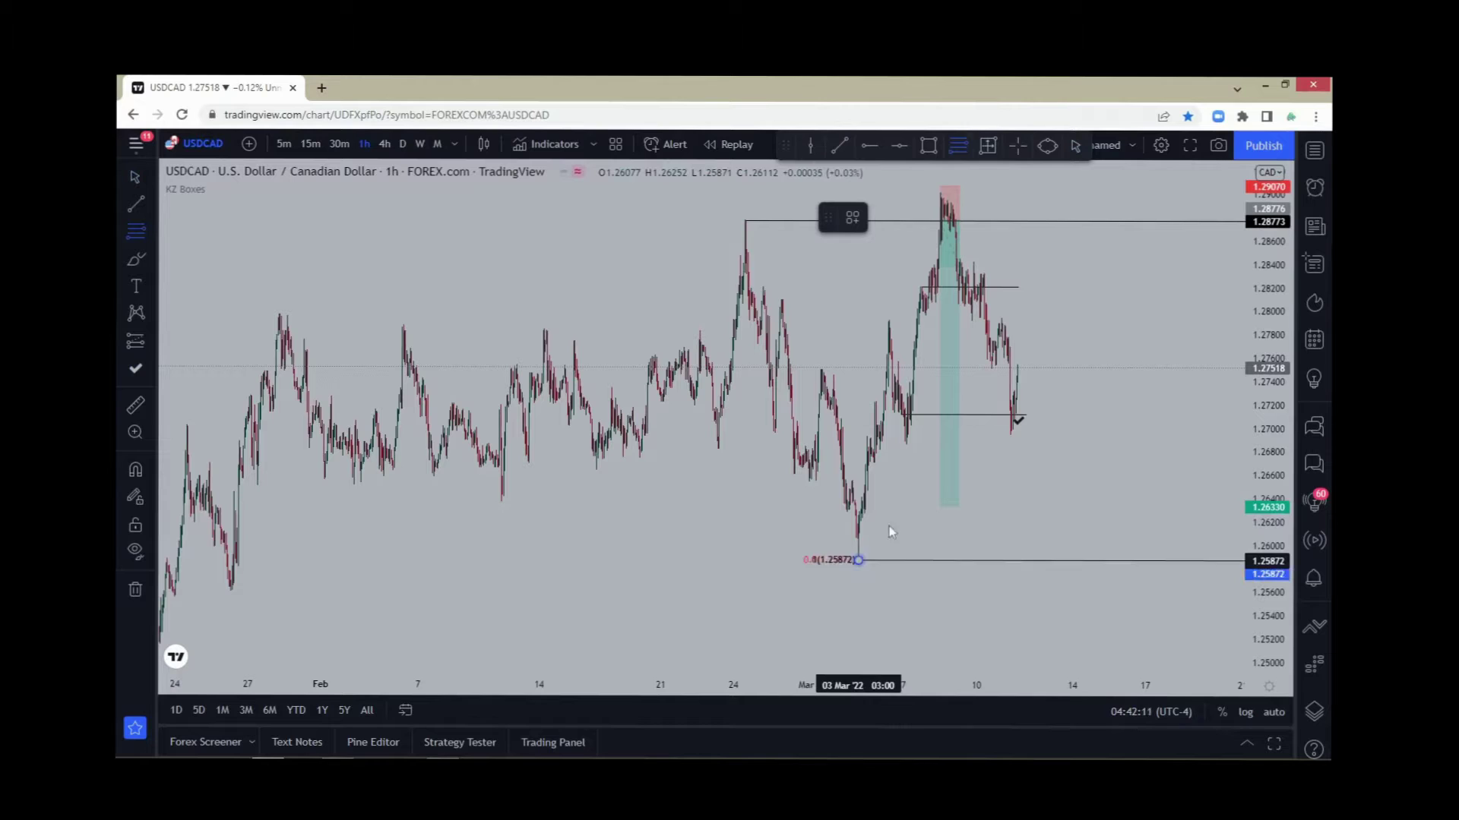
pyautogui.click(979, 199)
pyautogui.click(984, 329)
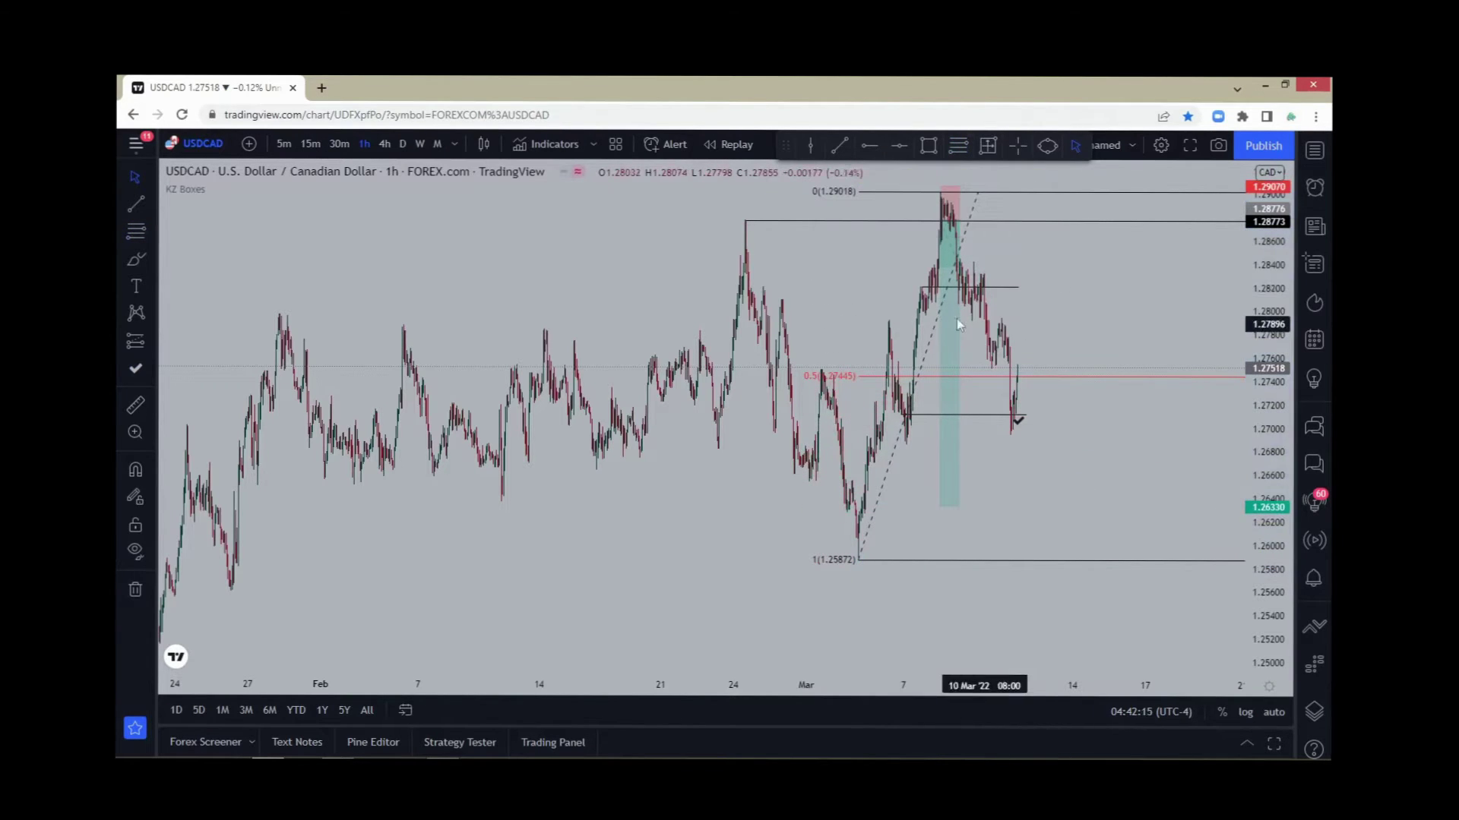
pyautogui.click(958, 220)
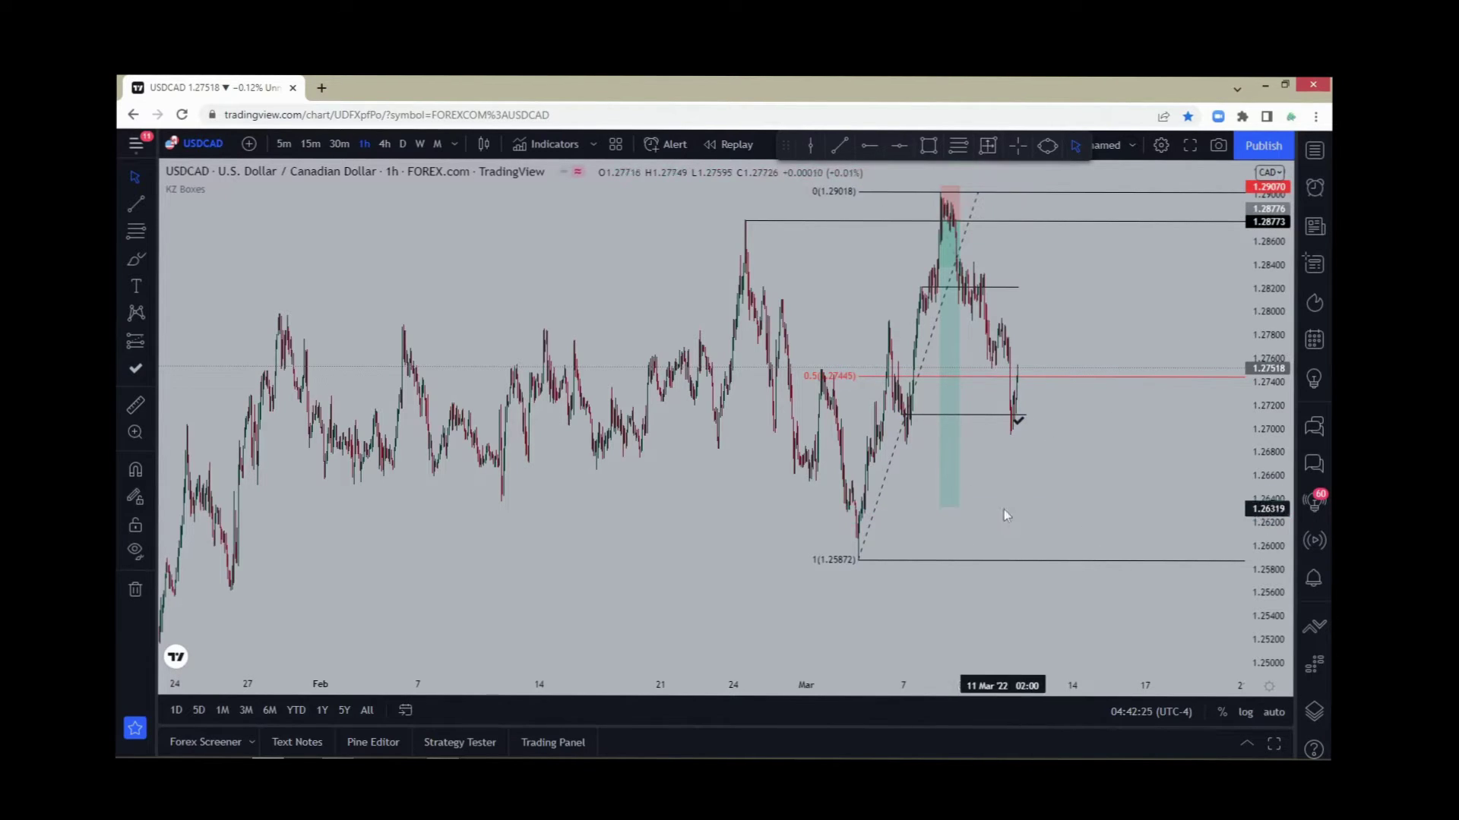
pyautogui.click(1109, 377)
pyautogui.press('Delete')
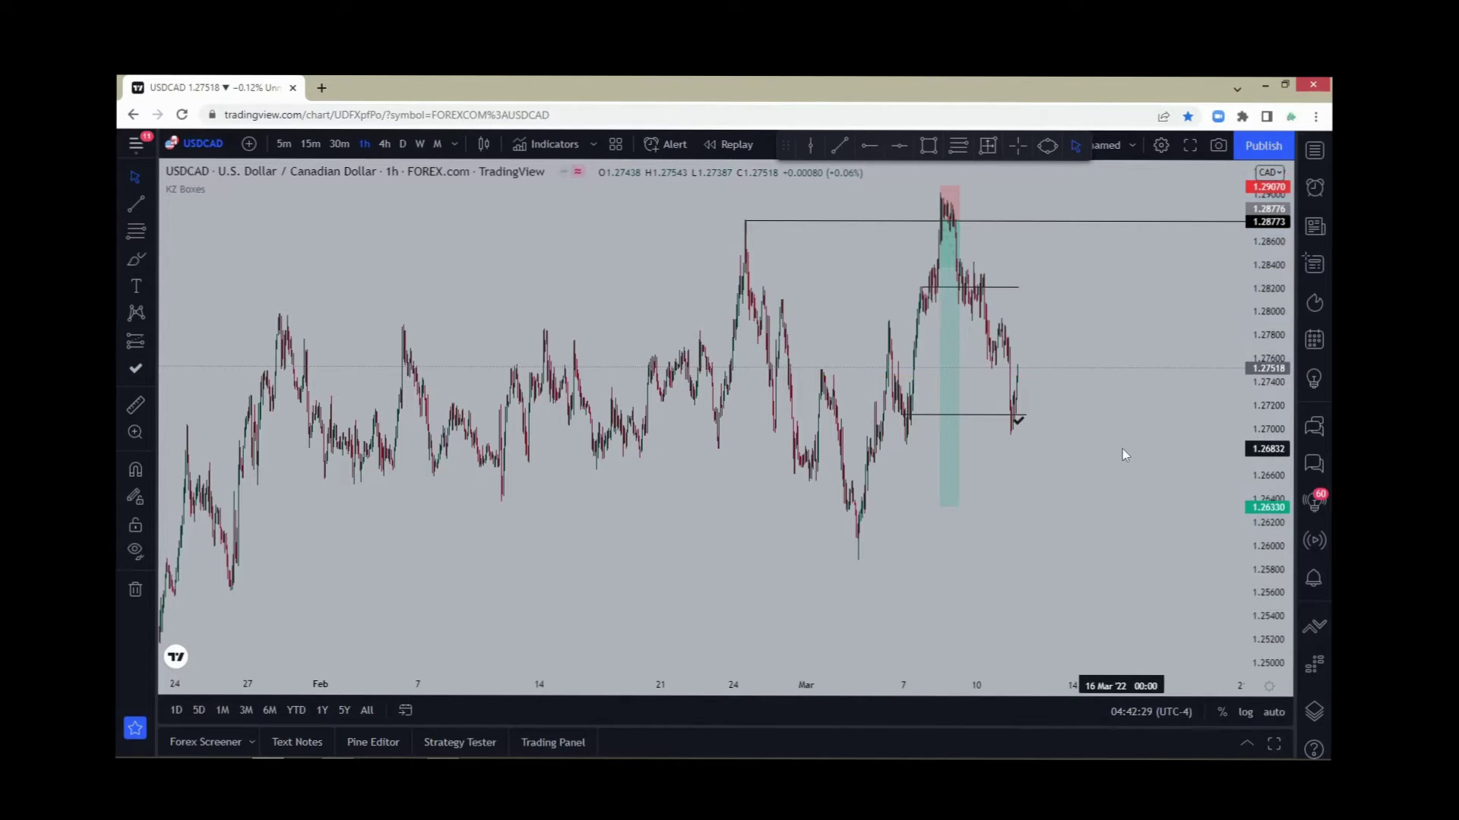
# Step: Review the hourly USDCAD swings from the March short position back to the January 2022 lows
pyautogui.scroll(3, 1109, 426)
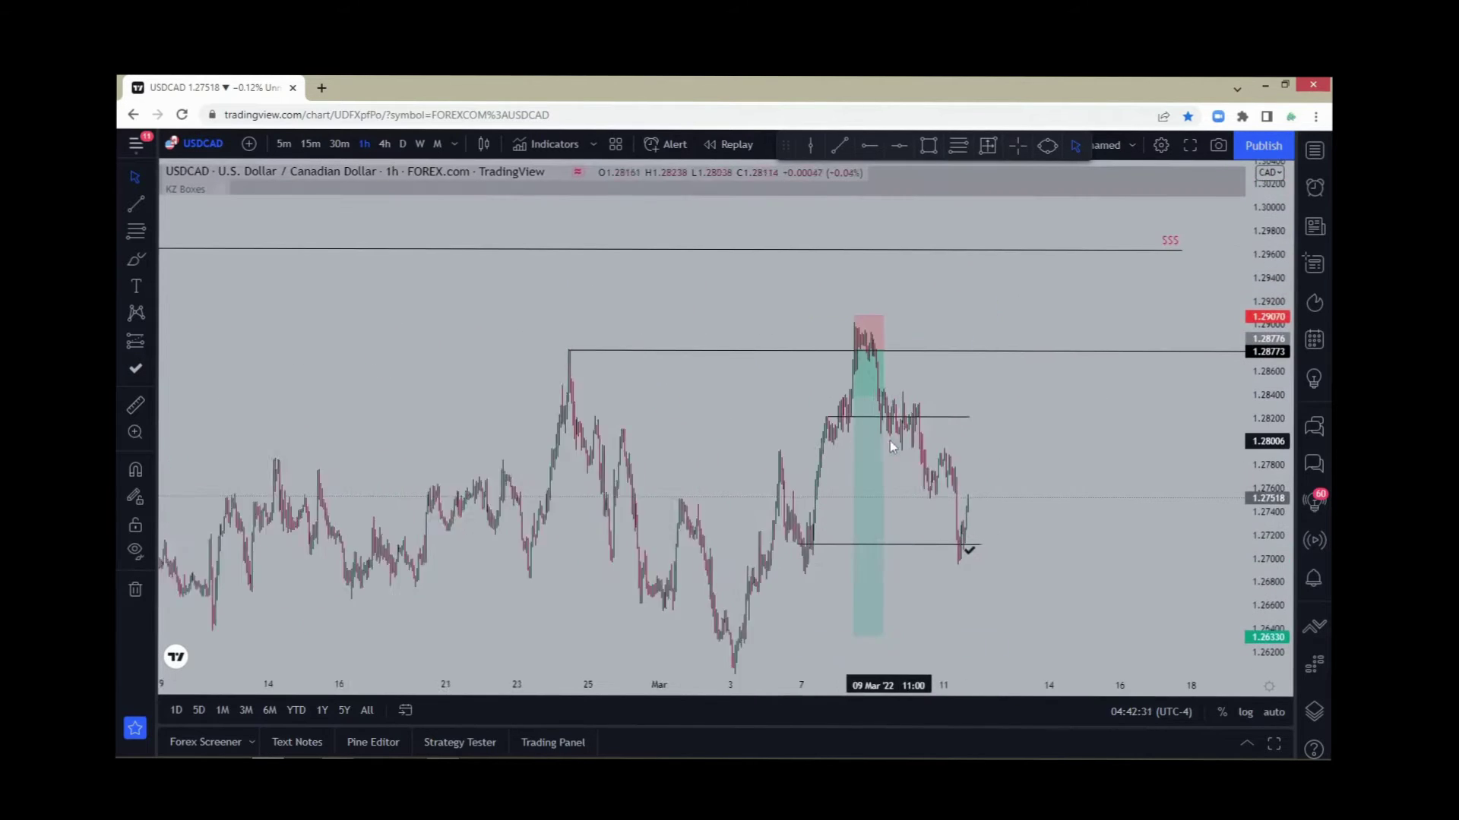
pyautogui.scroll(2, 978, 458)
pyautogui.moveTo(979, 458); pyautogui.dragTo(1063, 439)
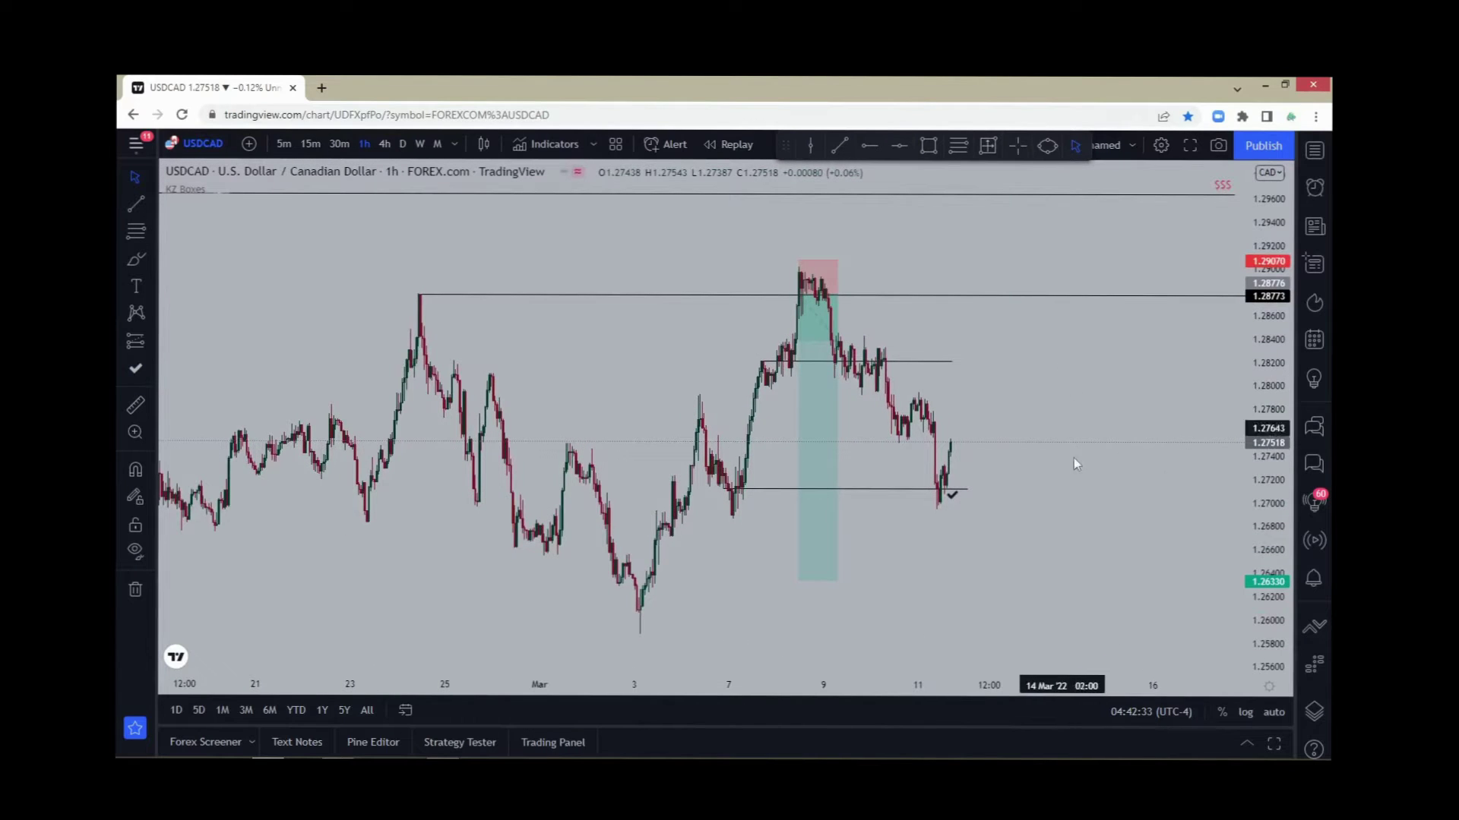
pyautogui.scroll(-3, 1010, 516)
pyautogui.scroll(-2, 1023, 492)
pyautogui.moveTo(824, 577); pyautogui.dragTo(853, 391)
pyautogui.scroll(-2, 874, 395)
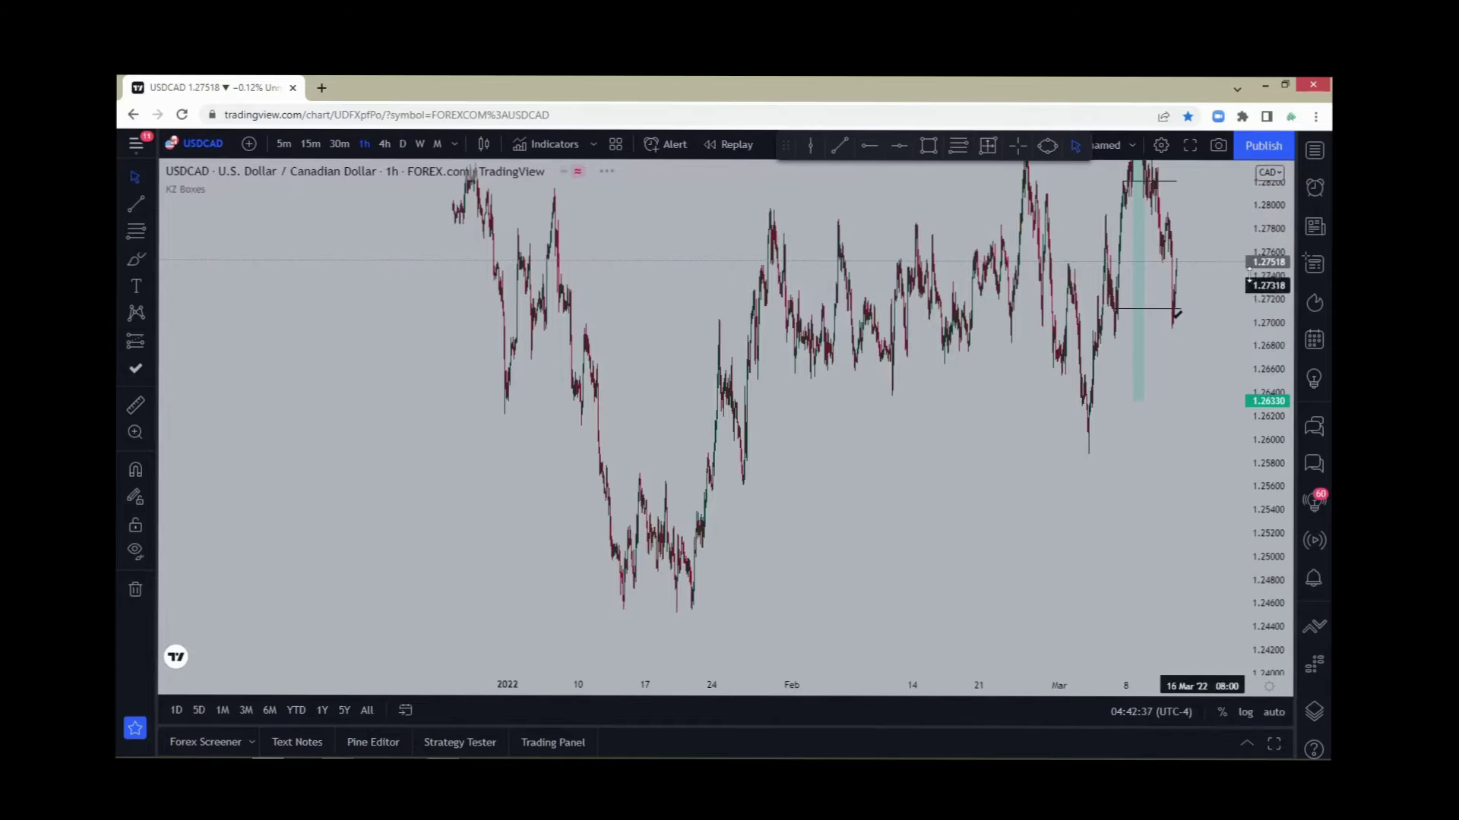
pyautogui.moveTo(1249, 284); pyautogui.dragTo(1041, 527)
pyautogui.moveTo(939, 499); pyautogui.dragTo(768, 547)
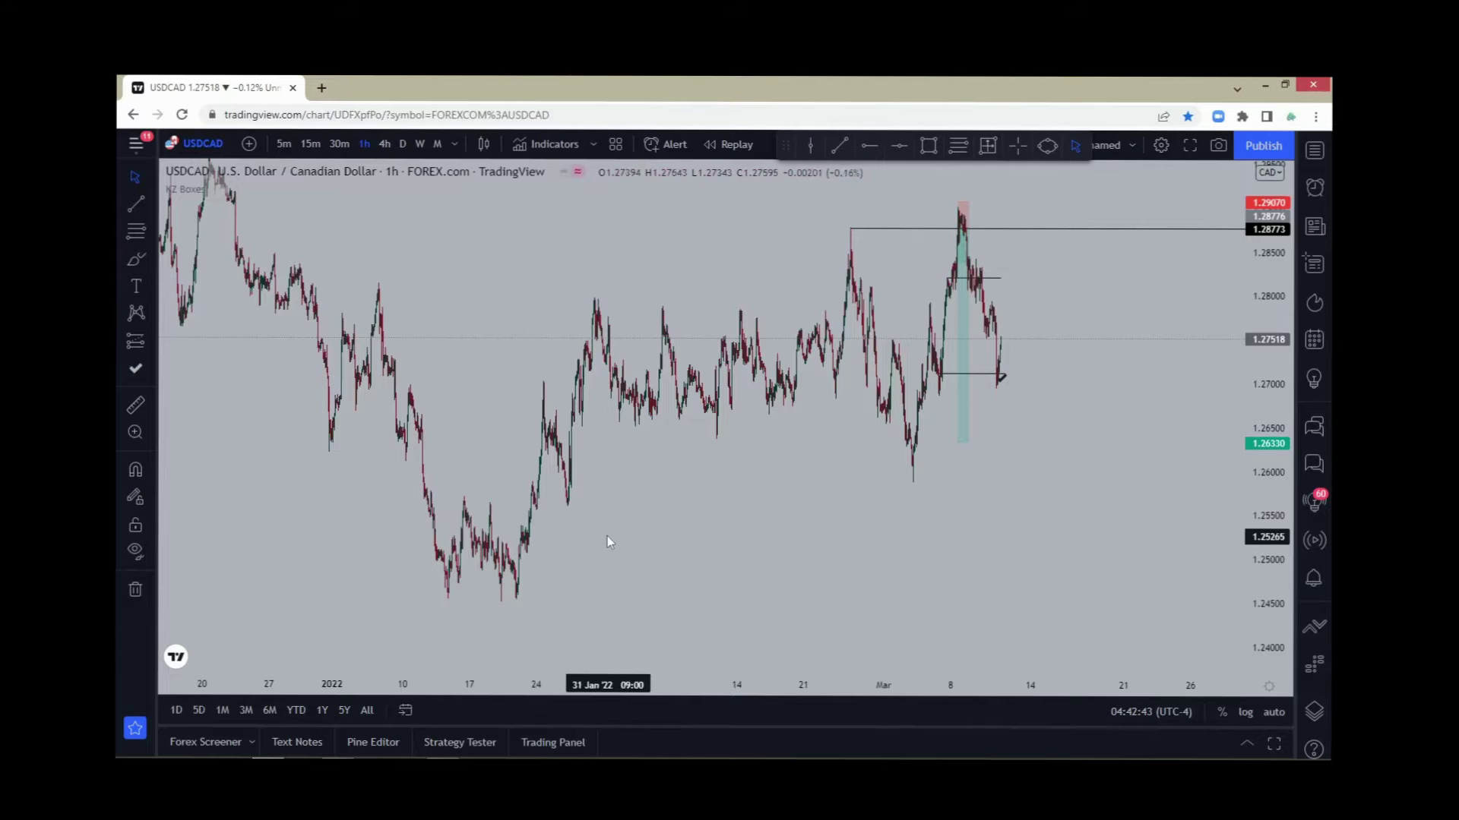
# Step: Draw a Fibonacci retracement from the January 20 low at 1.24546 to the January 28 high at 1.27965, and move its low anchor to 1.25619
pyautogui.click(958, 150)
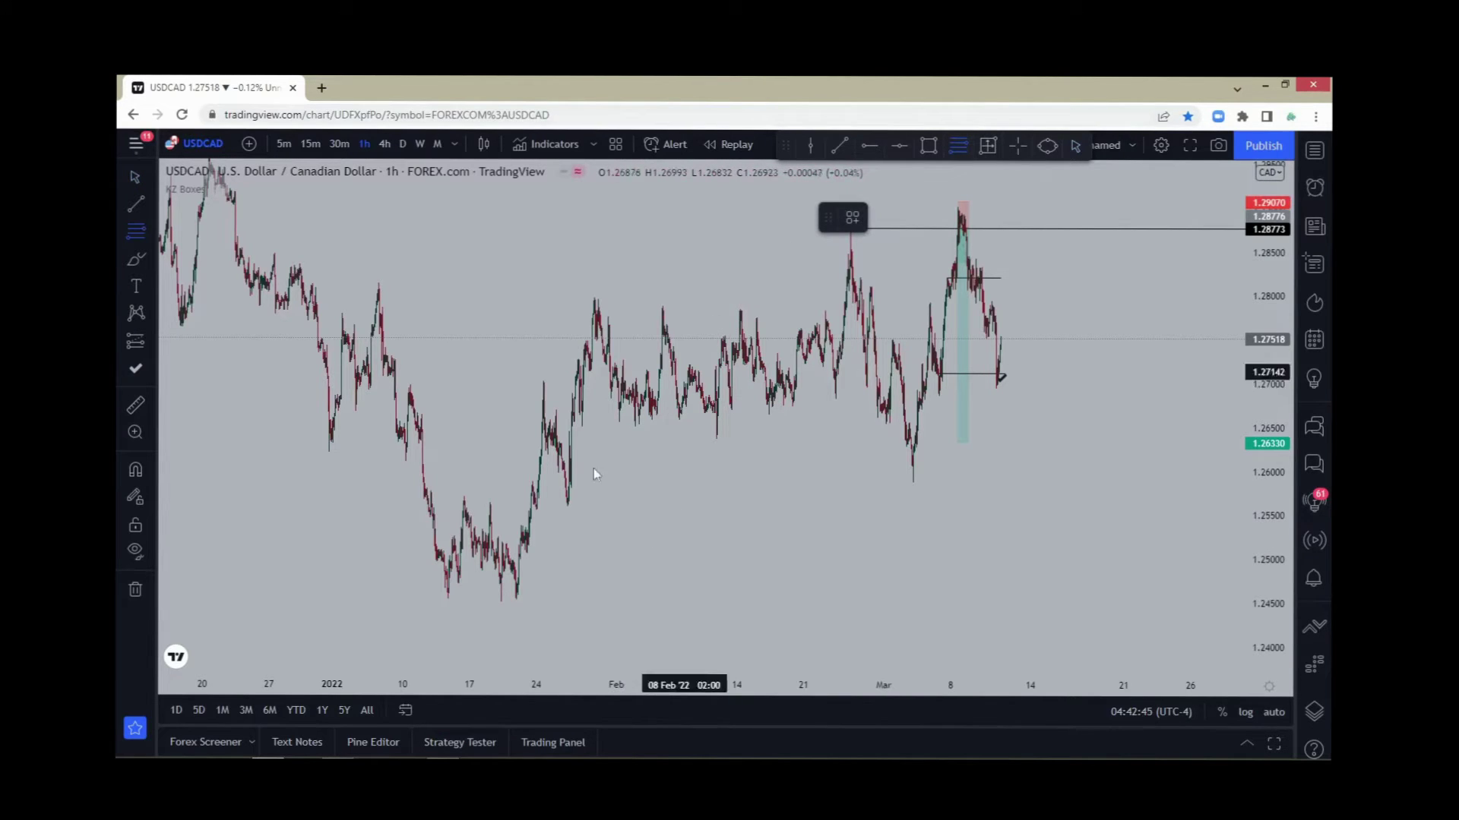
pyautogui.click(514, 598)
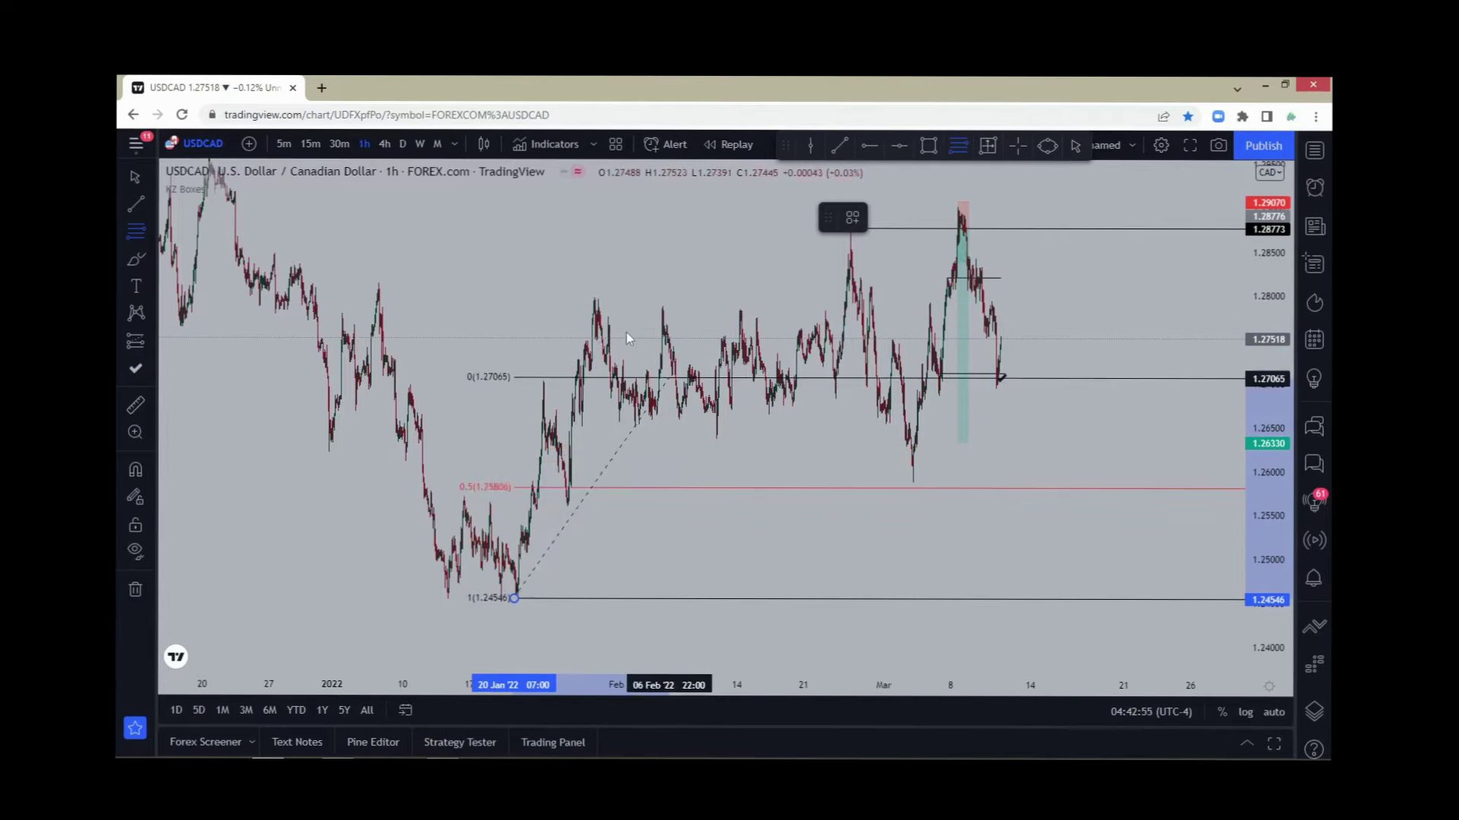
pyautogui.click(591, 298)
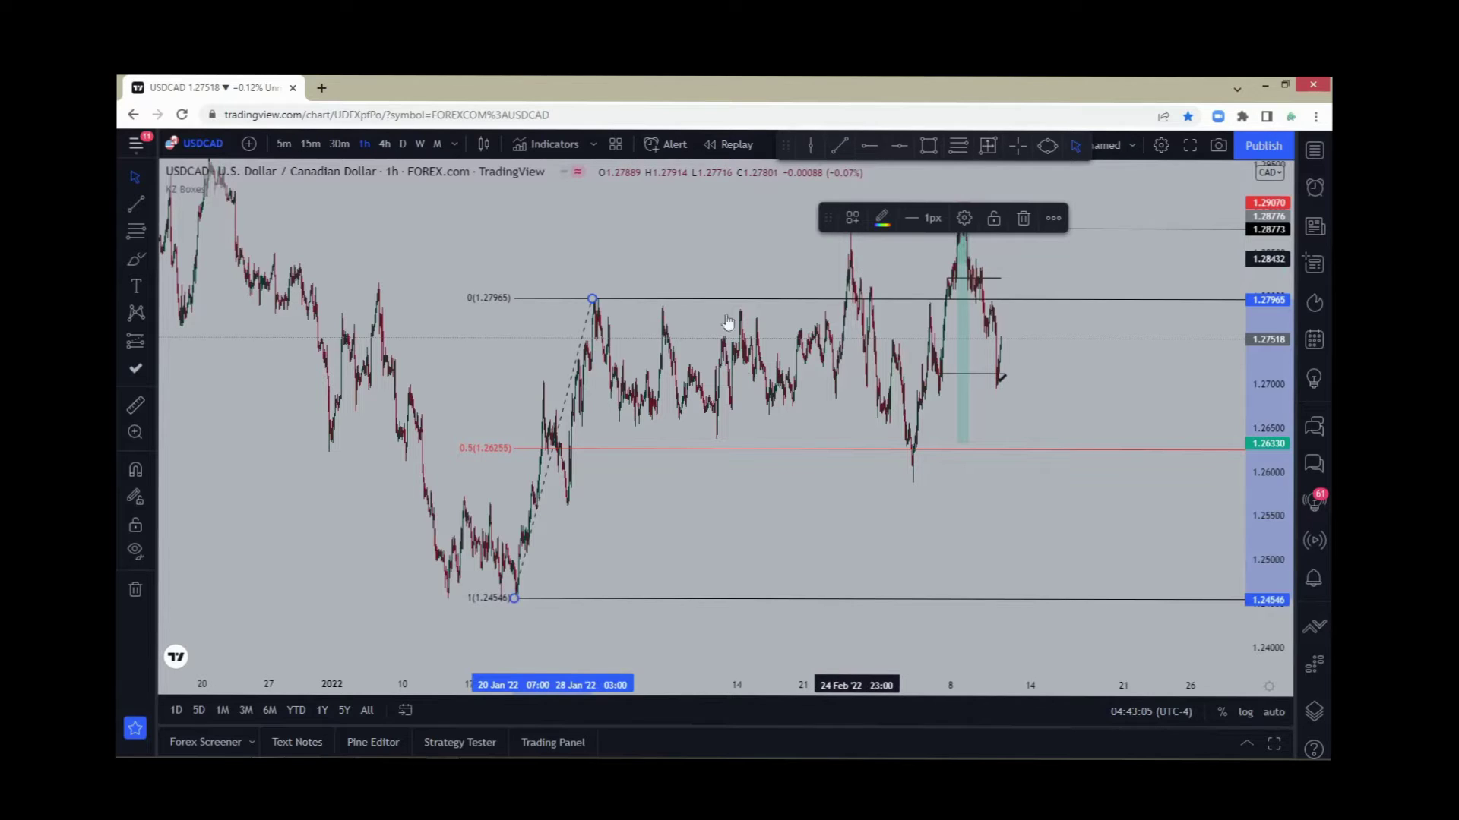
pyautogui.moveTo(527, 611); pyautogui.dragTo(547, 505)
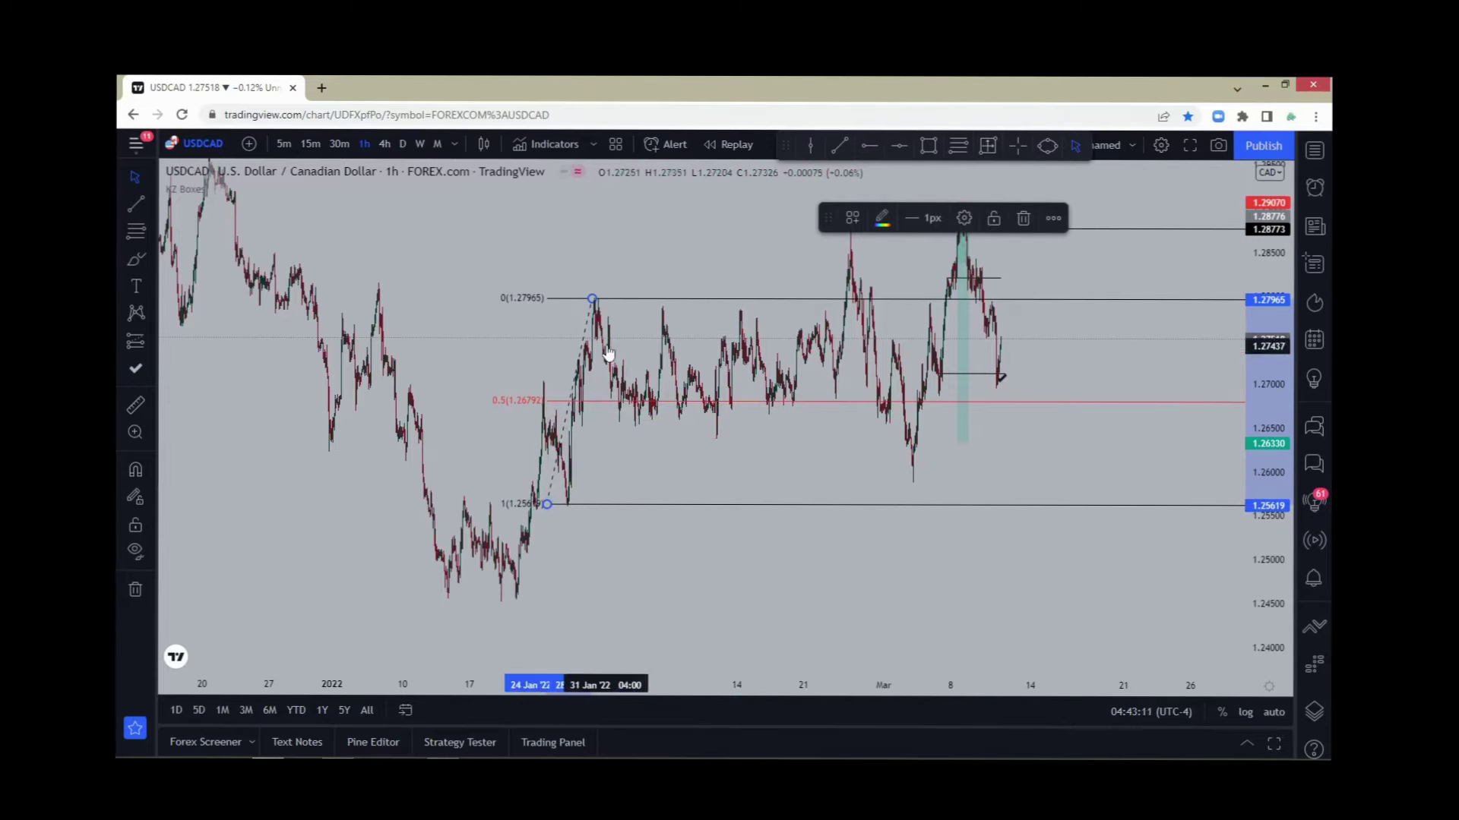
# Step: Move the retracement's high anchor to the February 24 swing high at 1.28778
pyautogui.scroll(3, 669, 357)
pyautogui.click(677, 351)
pyautogui.moveTo(677, 352); pyautogui.dragTo(641, 385)
pyautogui.moveTo(344, 344); pyautogui.dragTo(684, 261)
pyautogui.hotkey('ctrl', 'z')
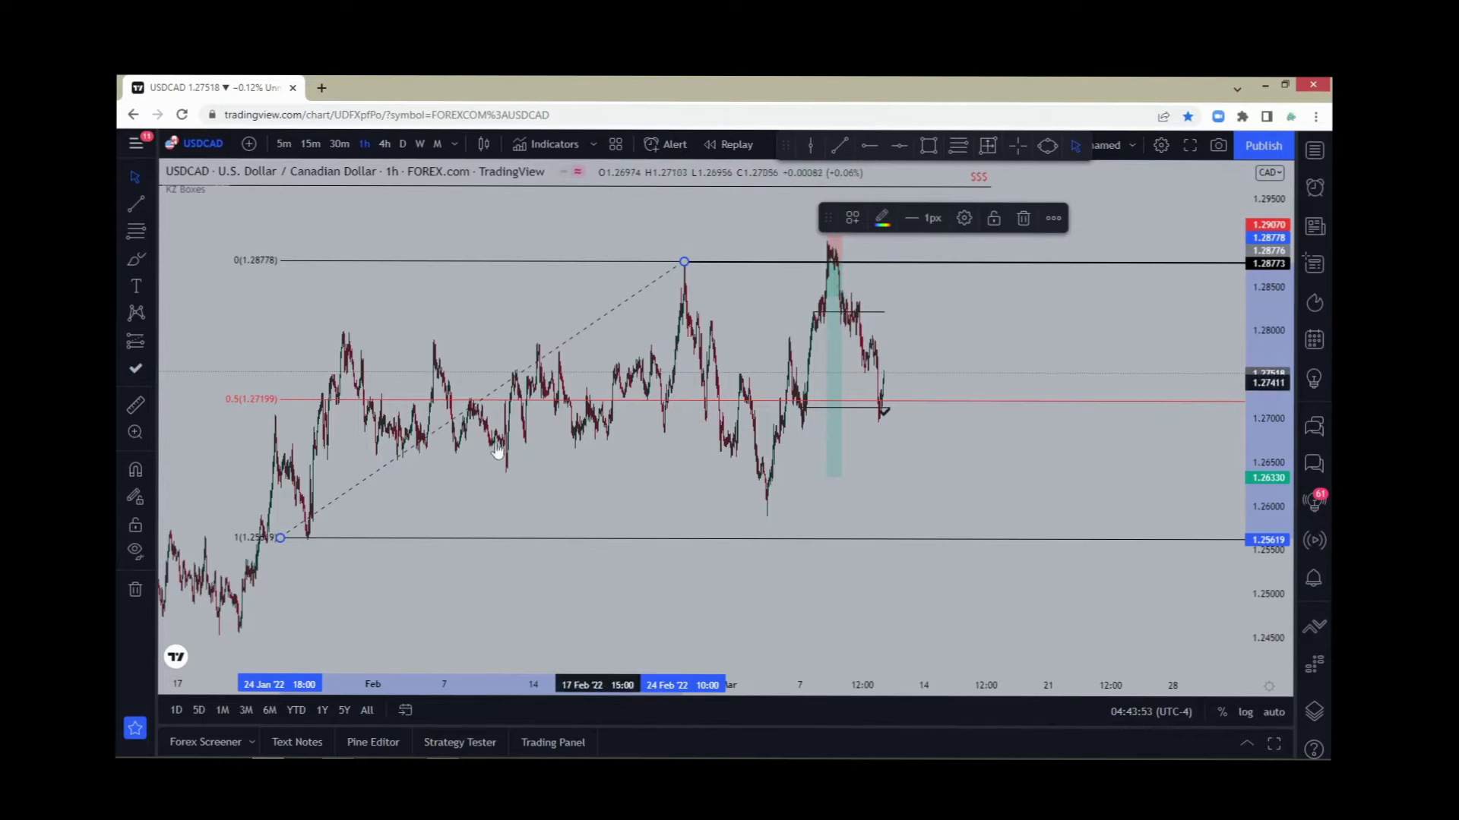
# Step: Re-anchor the retracement from the March 3 low at 1.25914 to the March 8 high at 1.28986, check its 0.5 level and delete it
pyautogui.moveTo(280, 537); pyautogui.dragTo(284, 538)
pyautogui.moveTo(466, 573)
pyautogui.mouseDown()
pyautogui.moveTo(757, 535)
pyautogui.moveTo(768, 515)
pyautogui.moveTo(609, 514)
pyautogui.moveTo(463, 537)
pyautogui.mouseUp()
pyautogui.moveTo(431, 311); pyautogui.dragTo(571, 293)
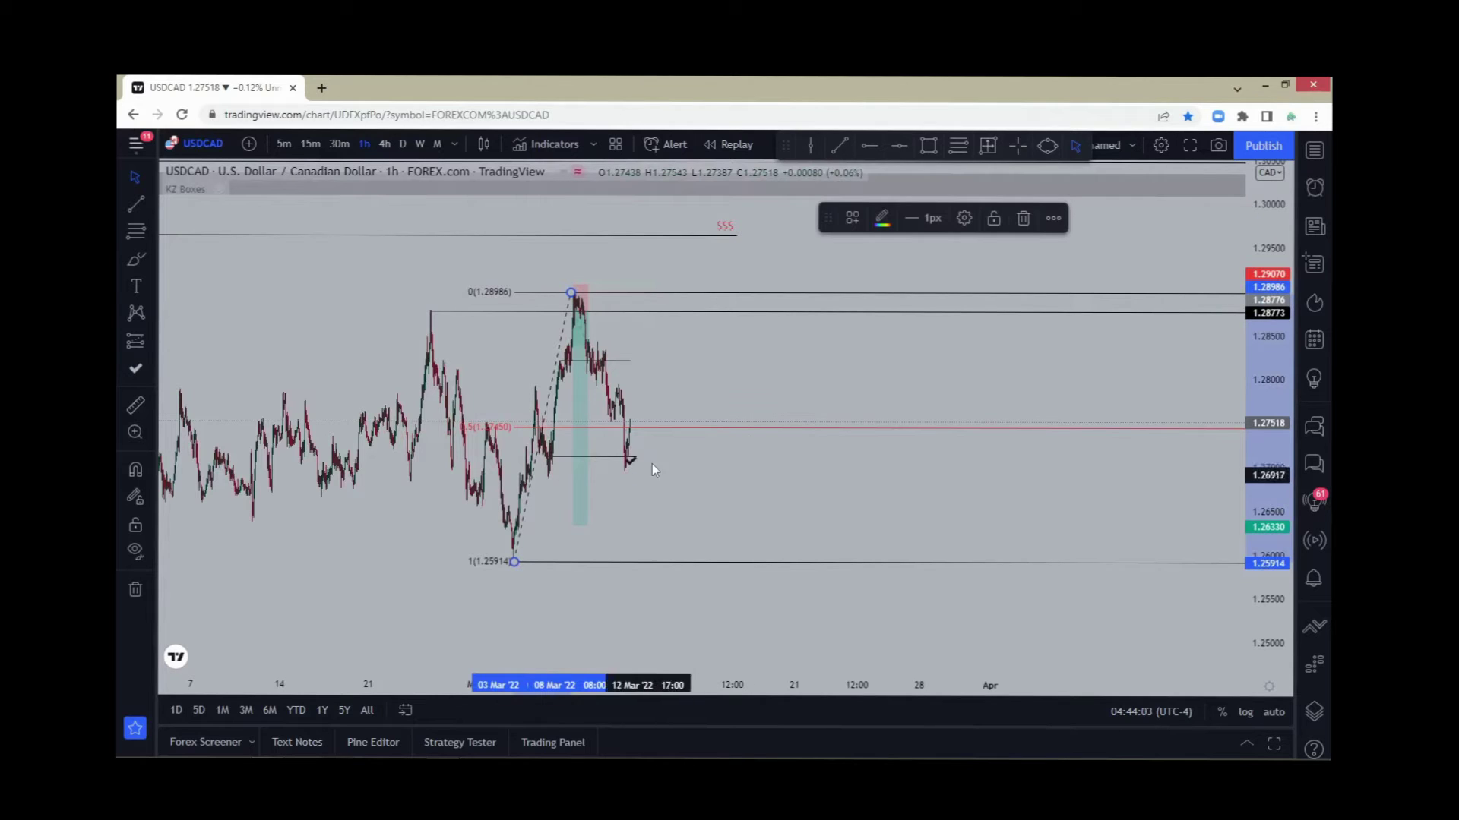
pyautogui.click(714, 432)
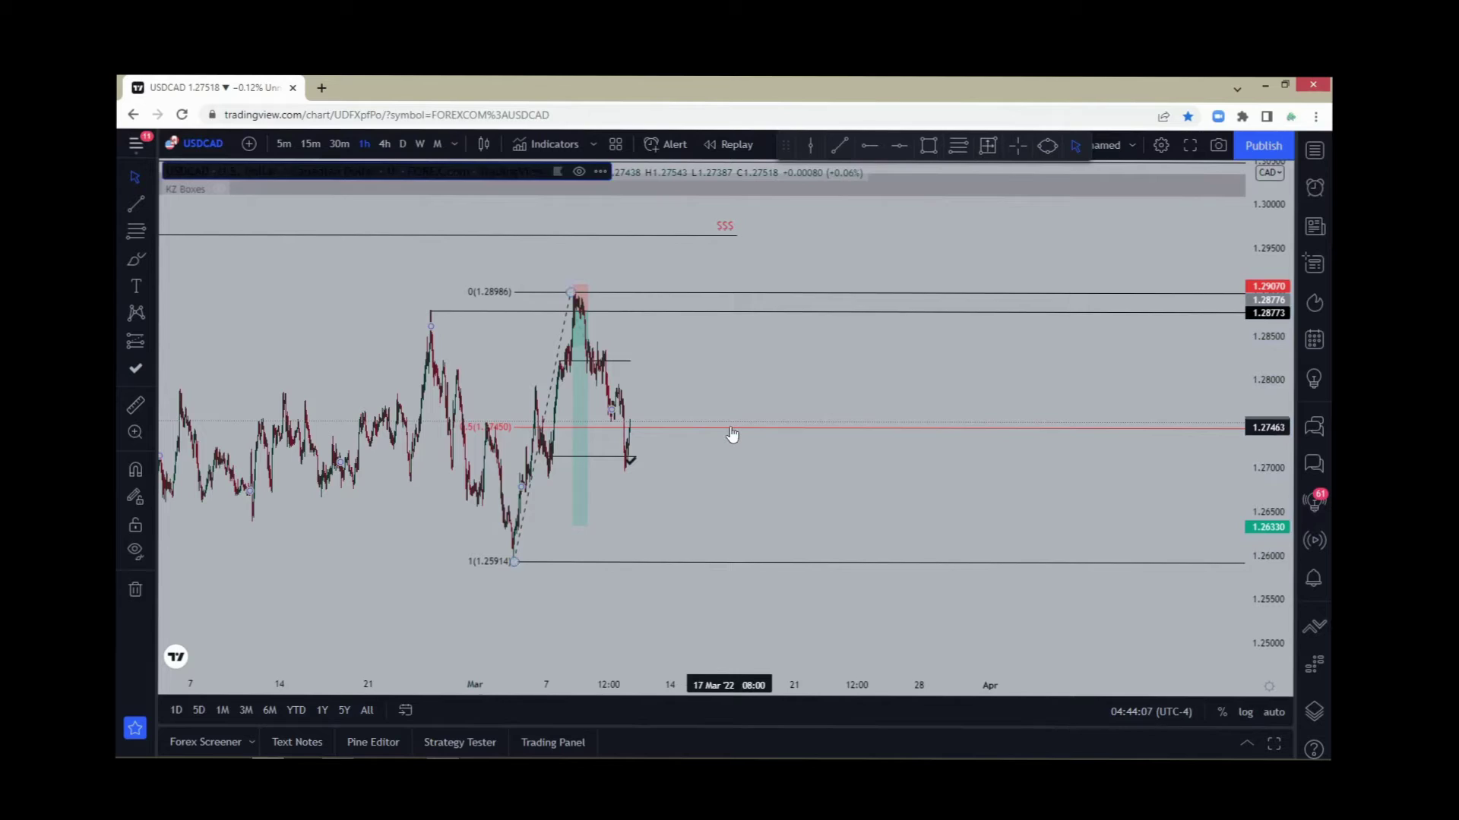
pyautogui.click(731, 433)
pyautogui.press('Delete')
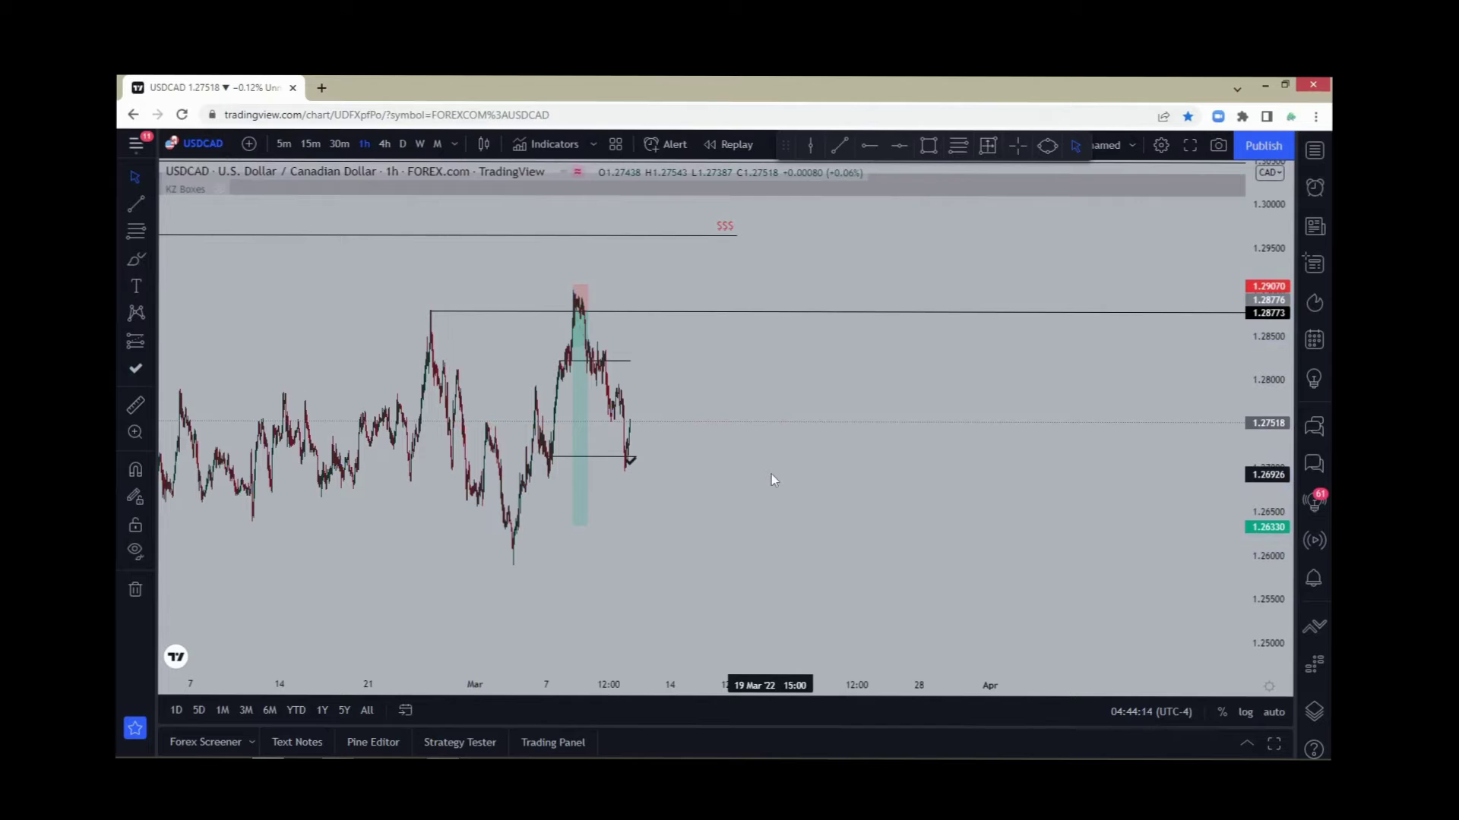
# Step: Examine the hourly price action from the February 24 high through the March 3 low to the short position
pyautogui.scroll(3, 779, 476)
pyautogui.moveTo(722, 513); pyautogui.dragTo(988, 572)
pyautogui.scroll(1, 988, 572)
pyautogui.moveTo(1107, 530); pyautogui.dragTo(1268, 456)
pyautogui.moveTo(1132, 423); pyautogui.dragTo(1082, 411)
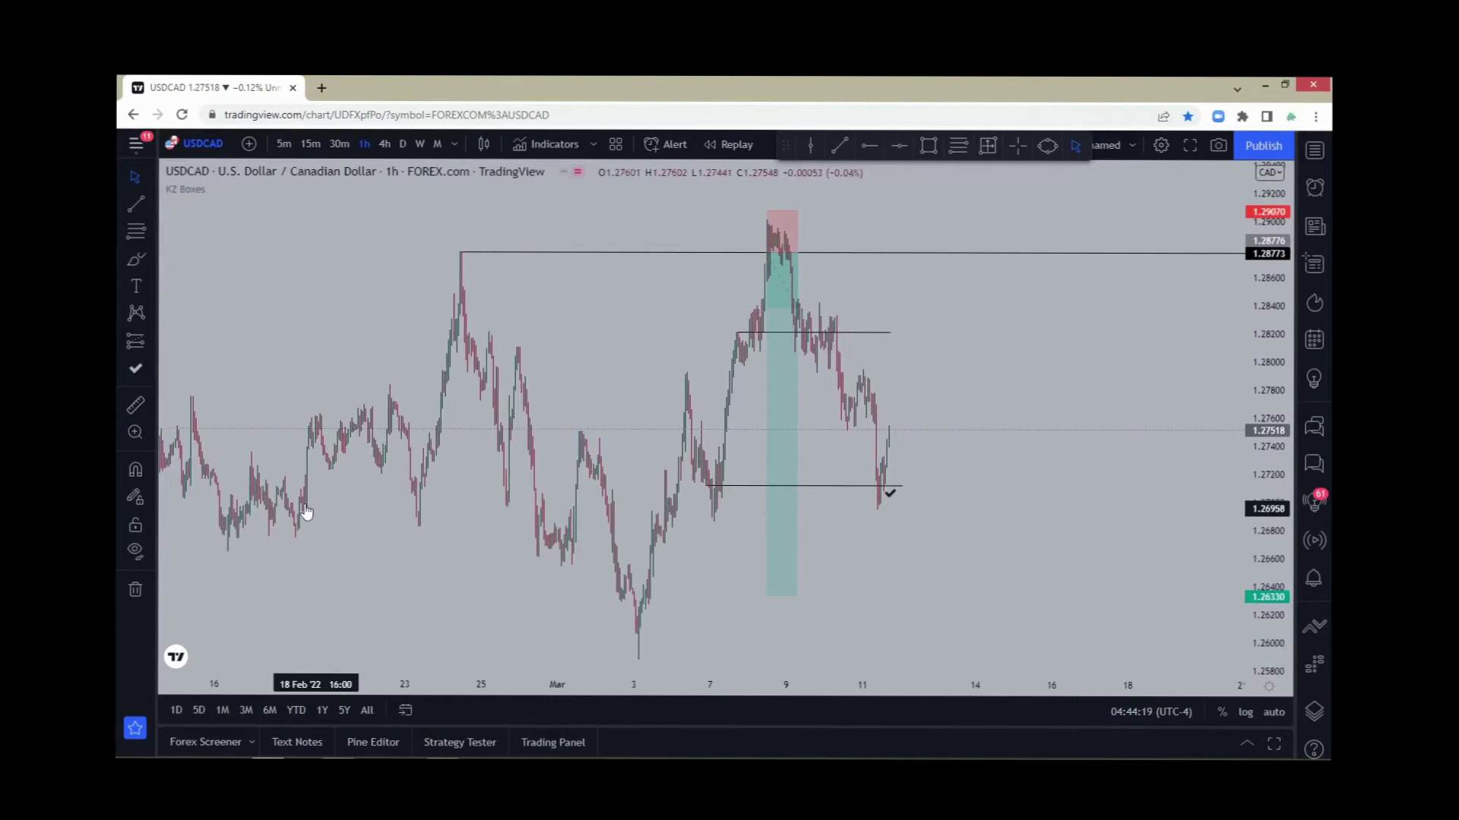
pyautogui.moveTo(448, 521); pyautogui.dragTo(570, 455)
pyautogui.scroll(2, 565, 459)
pyautogui.moveTo(460, 495); pyautogui.dragTo(524, 498)
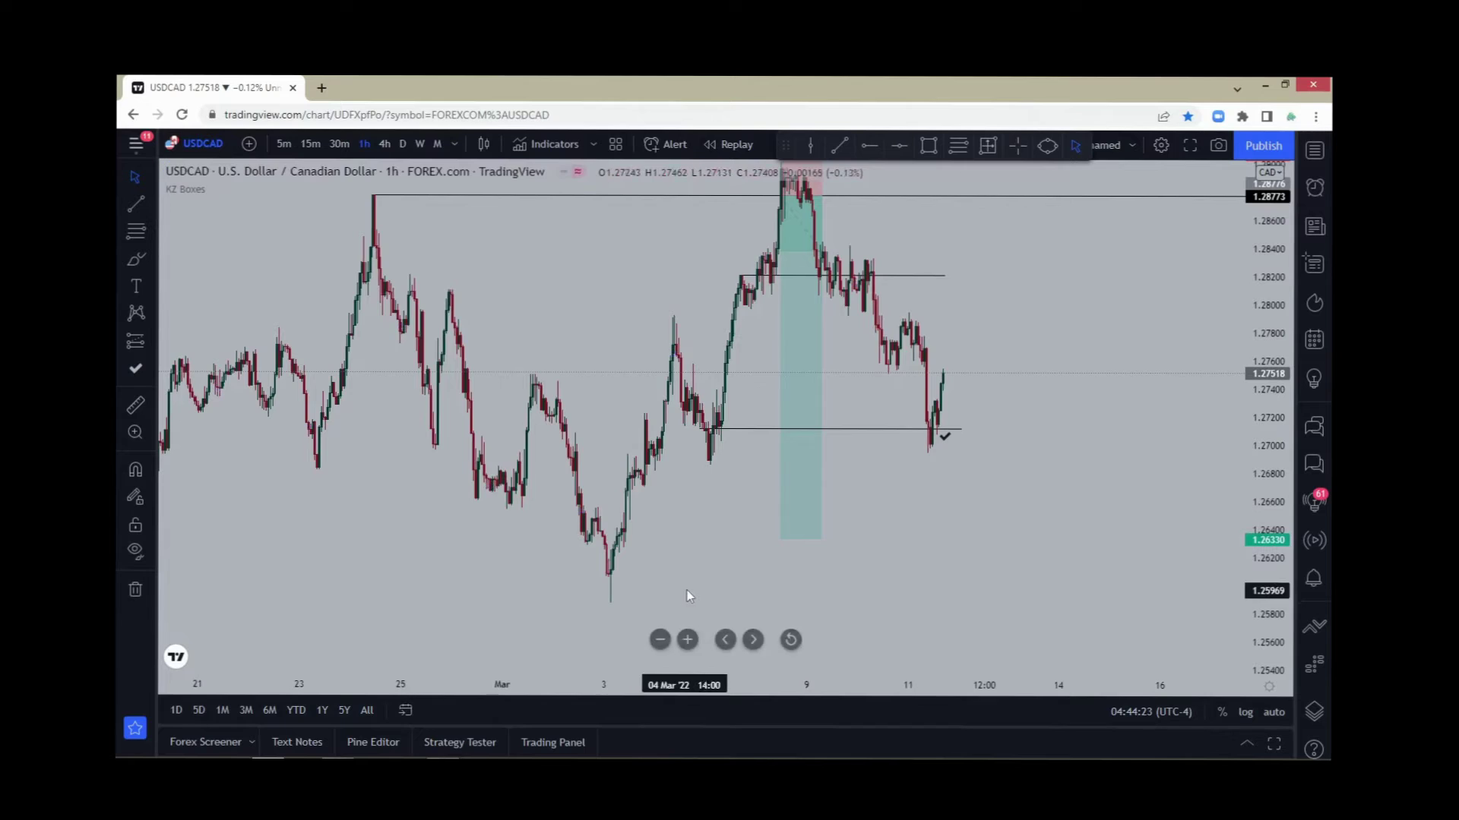
# Step: Compare the short position's entry, stop and target with the wider hourly range since January and the $$$ line above it
pyautogui.scroll(-2, 276, 494)
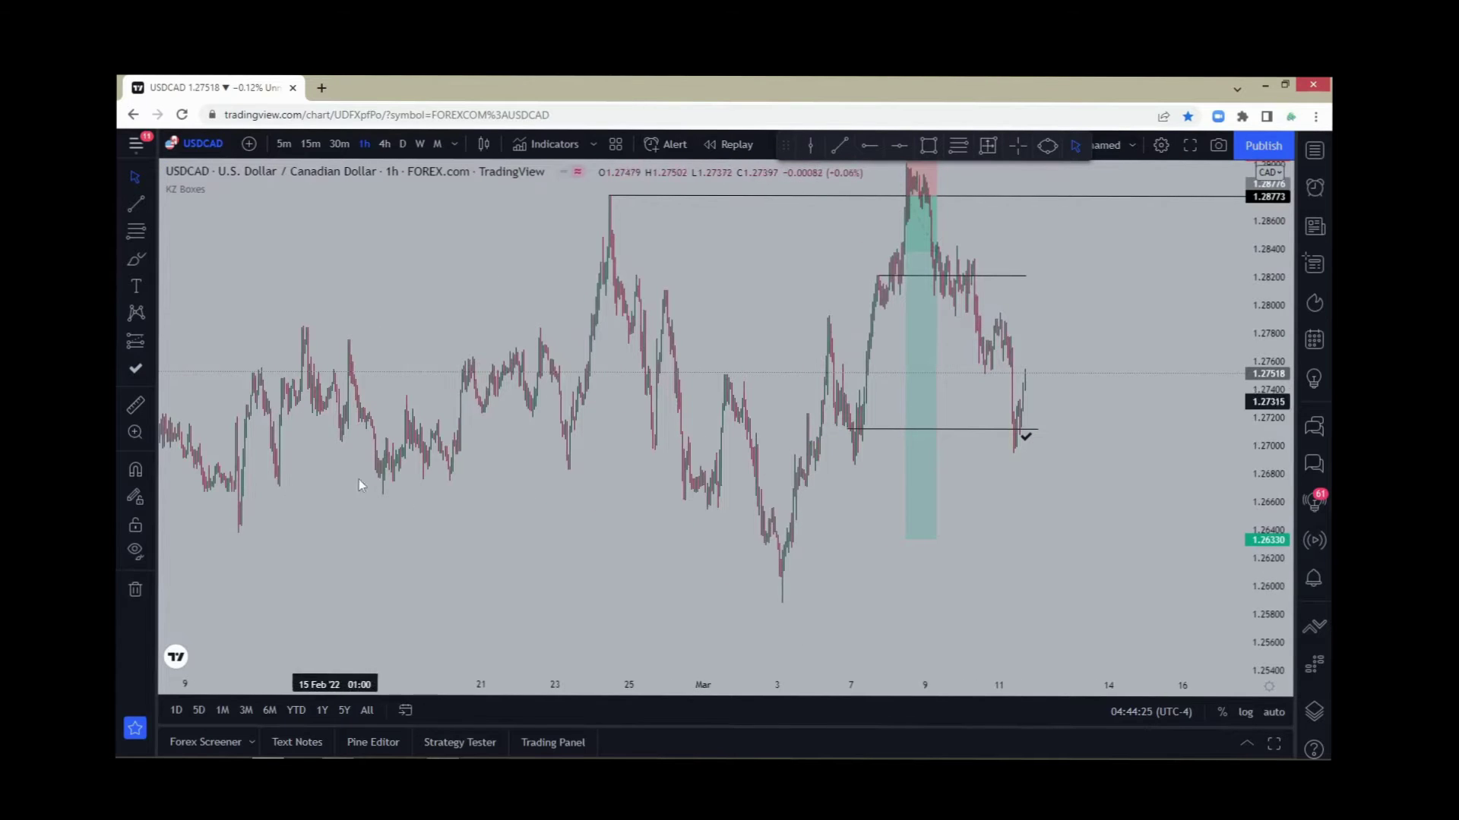
pyautogui.scroll(2, 495, 486)
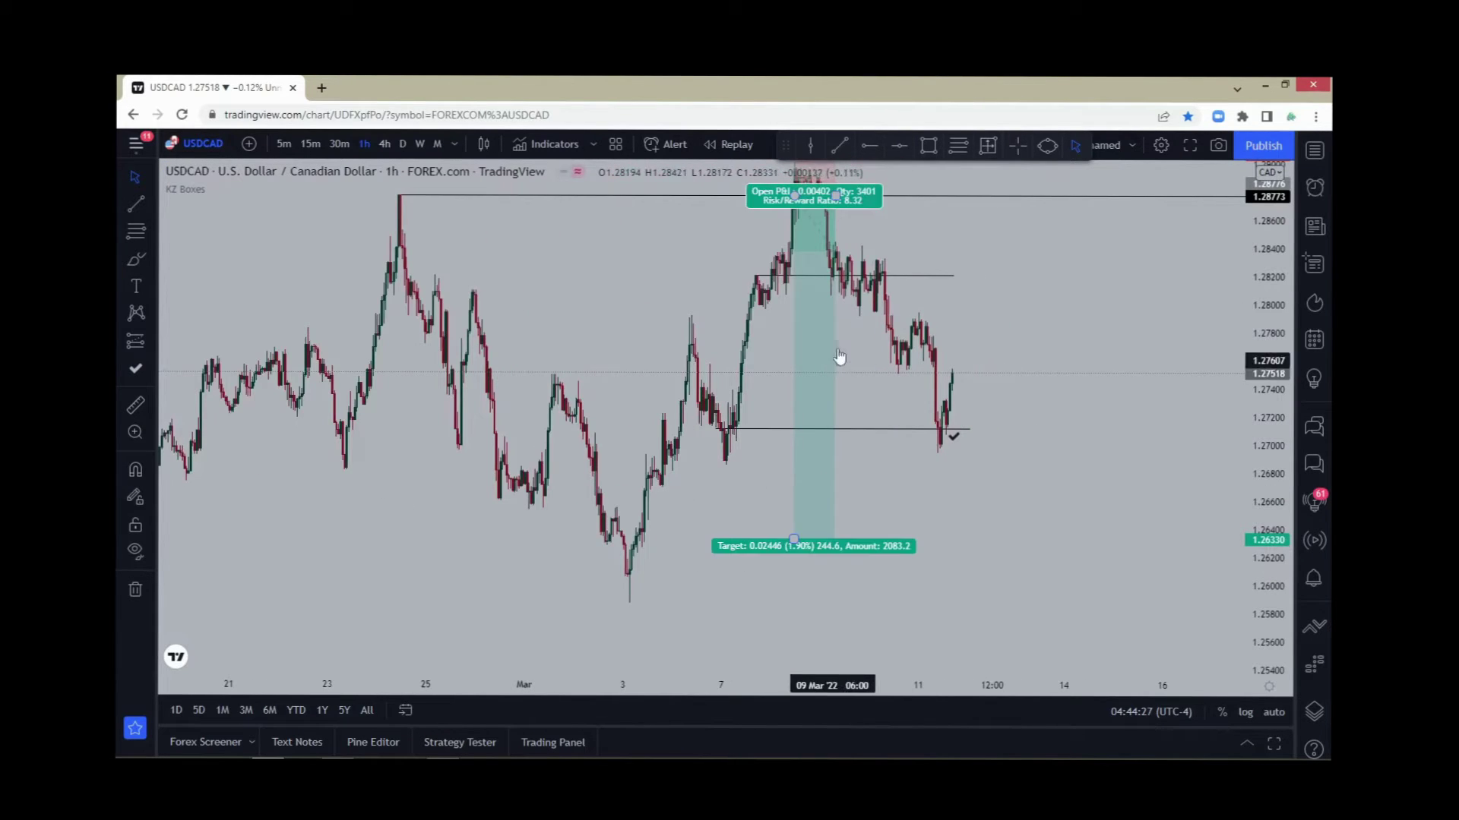
pyautogui.scroll(-2, 760, 531)
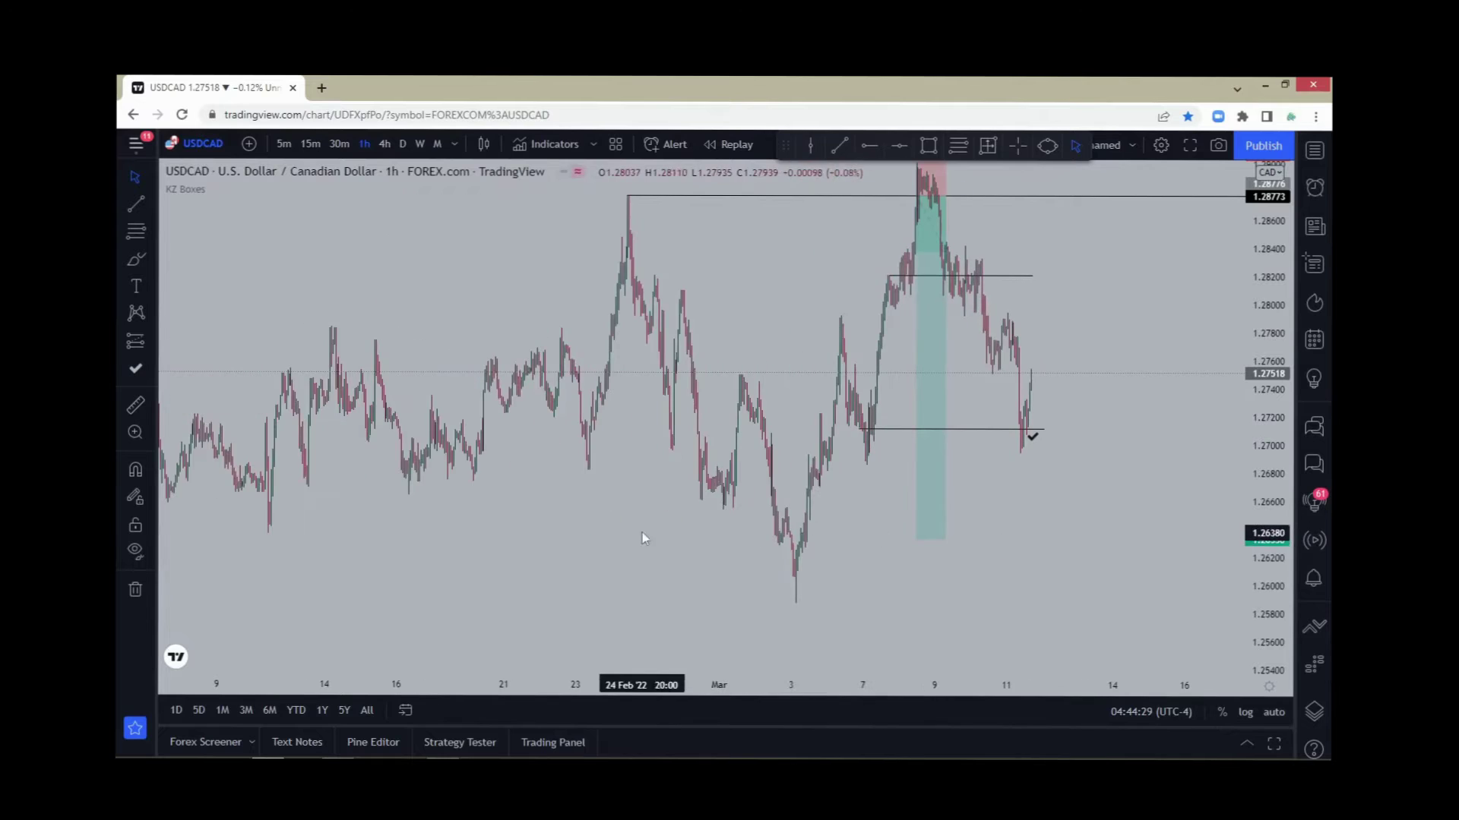
pyautogui.scroll(-2, 684, 471)
pyautogui.scroll(-2, 668, 402)
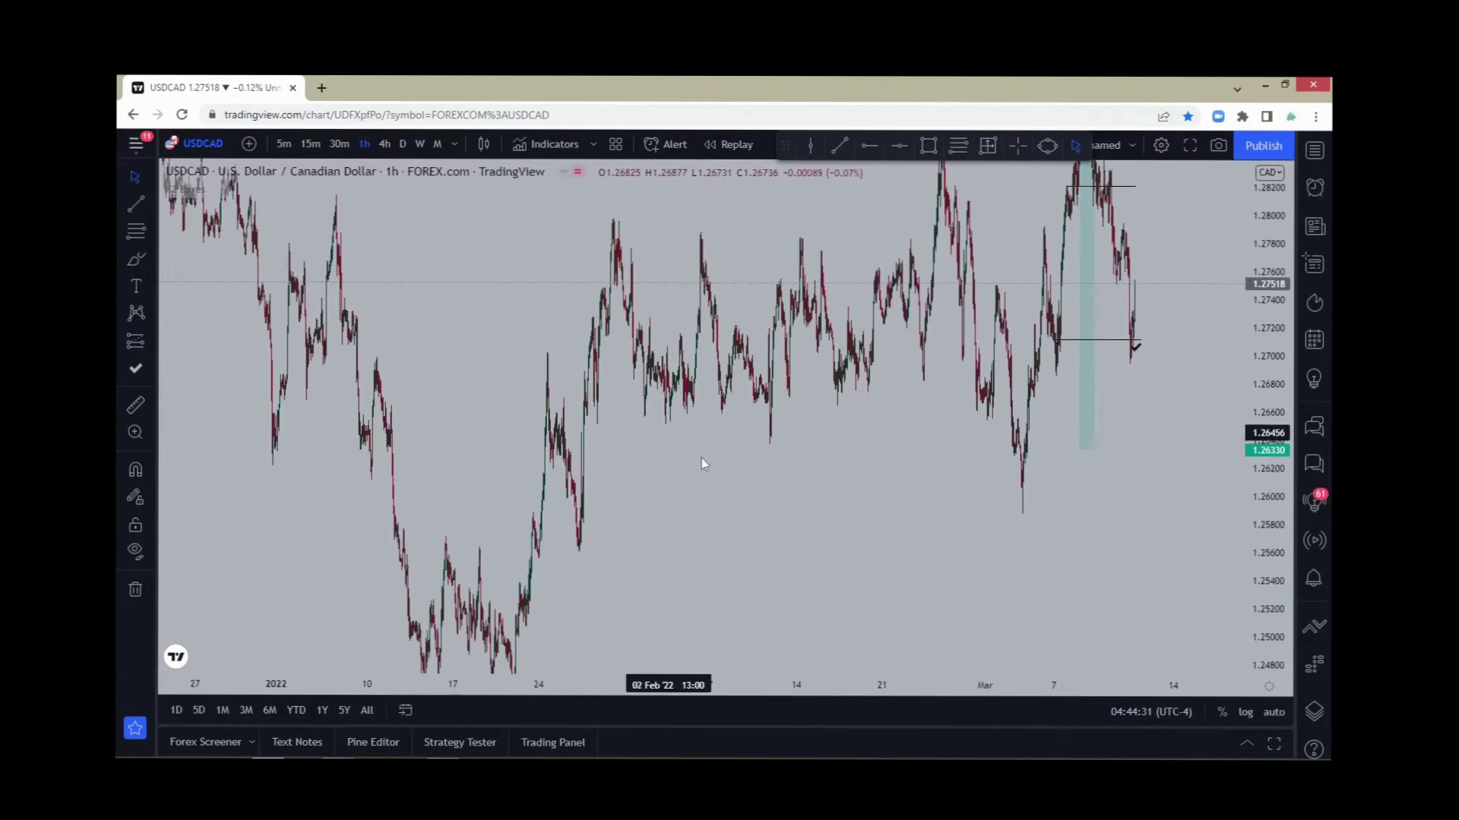
pyautogui.moveTo(1279, 266); pyautogui.dragTo(1072, 573)
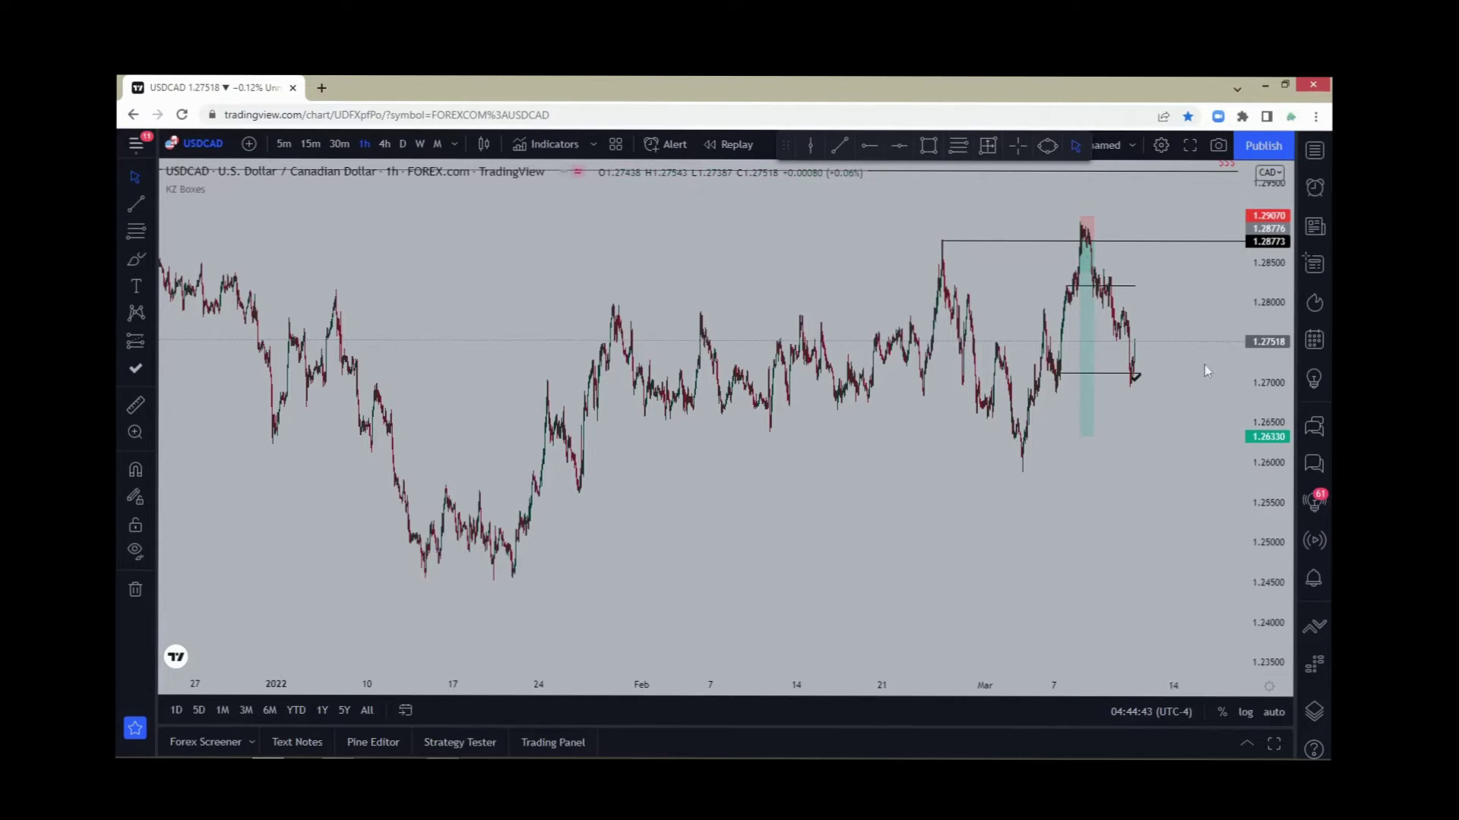
pyautogui.moveTo(1012, 189); pyautogui.dragTo(896, 322)
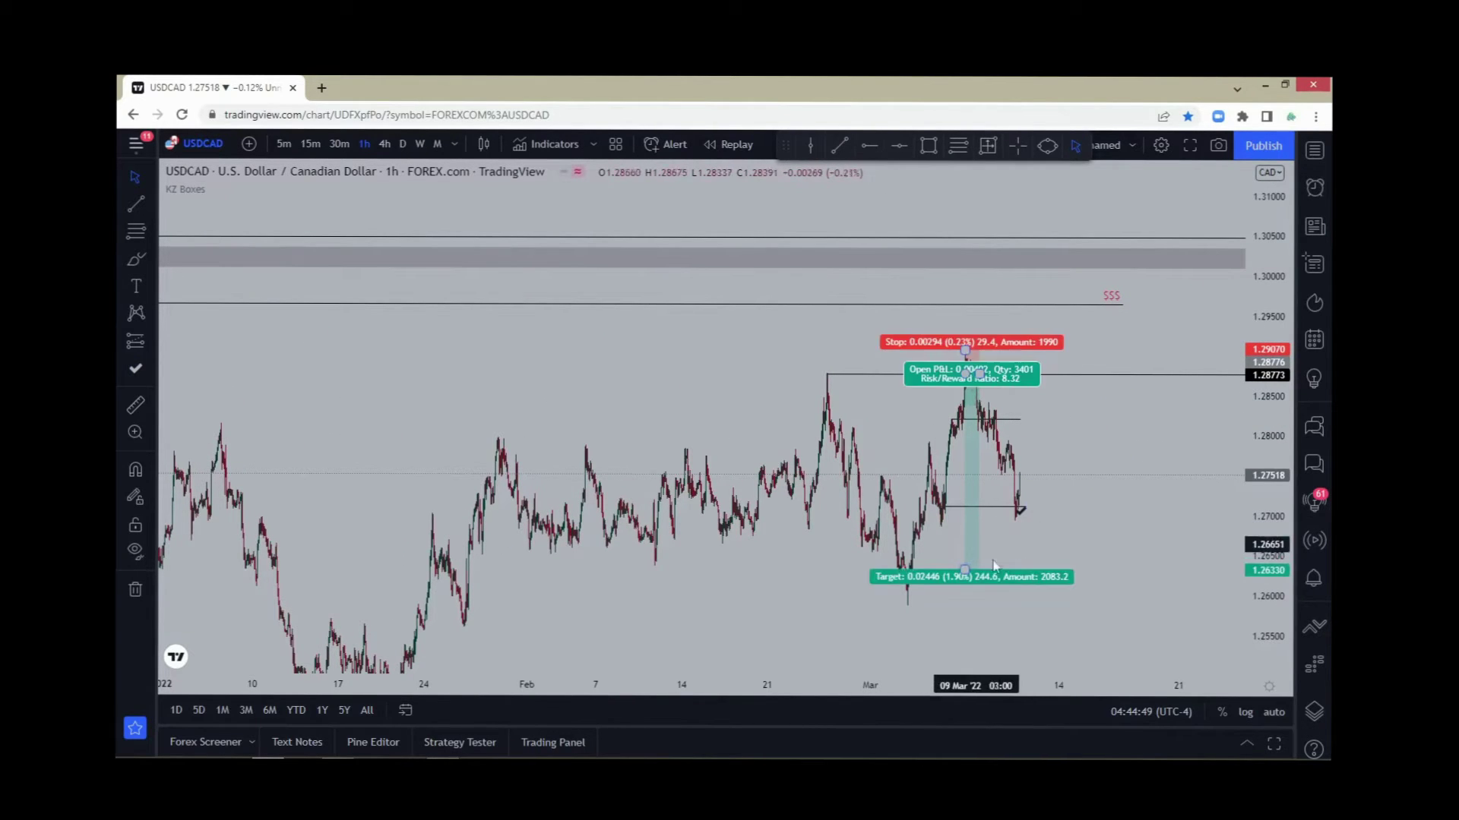
pyautogui.moveTo(1013, 569); pyautogui.dragTo(998, 575)
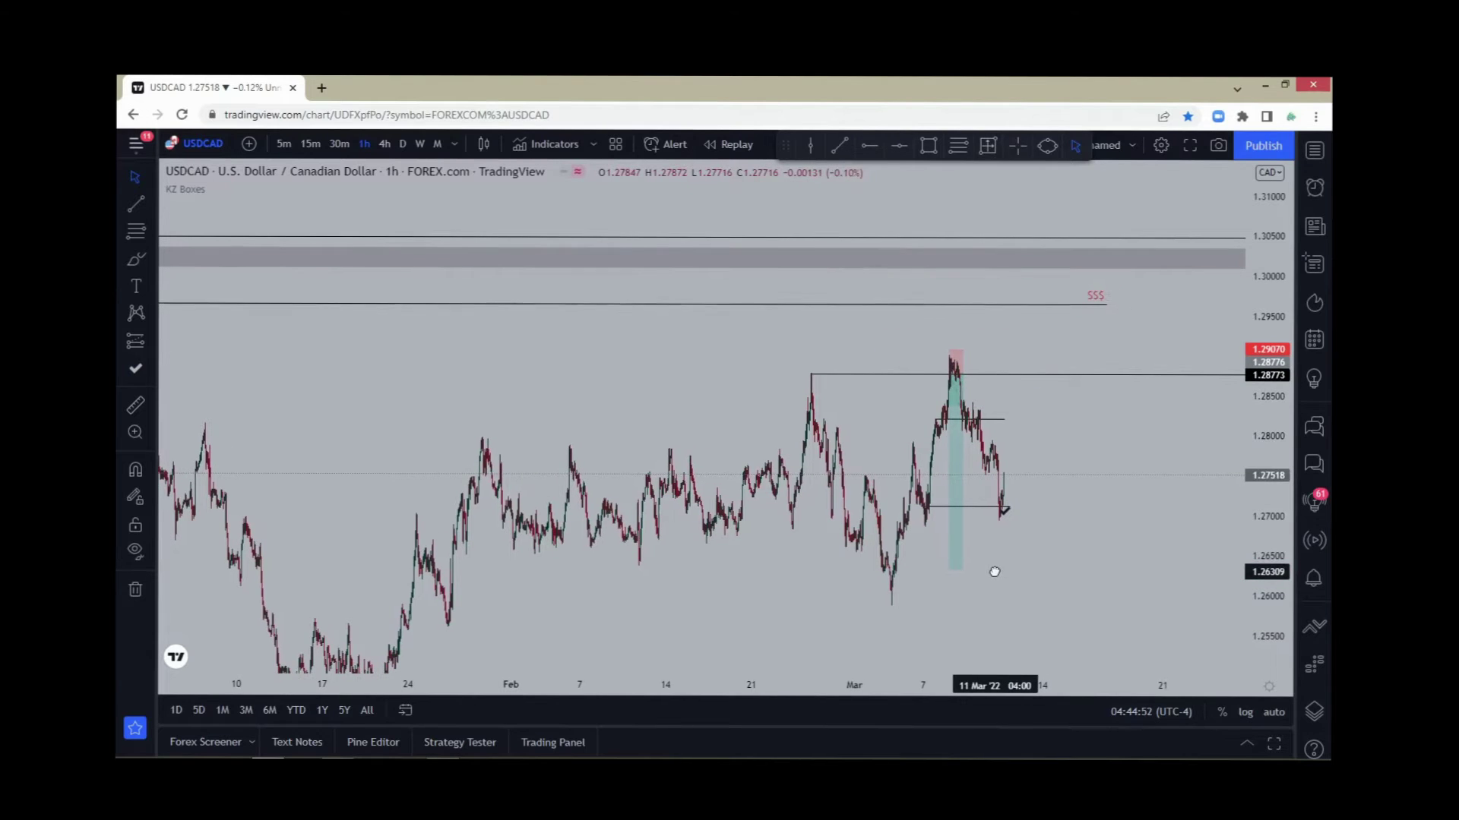
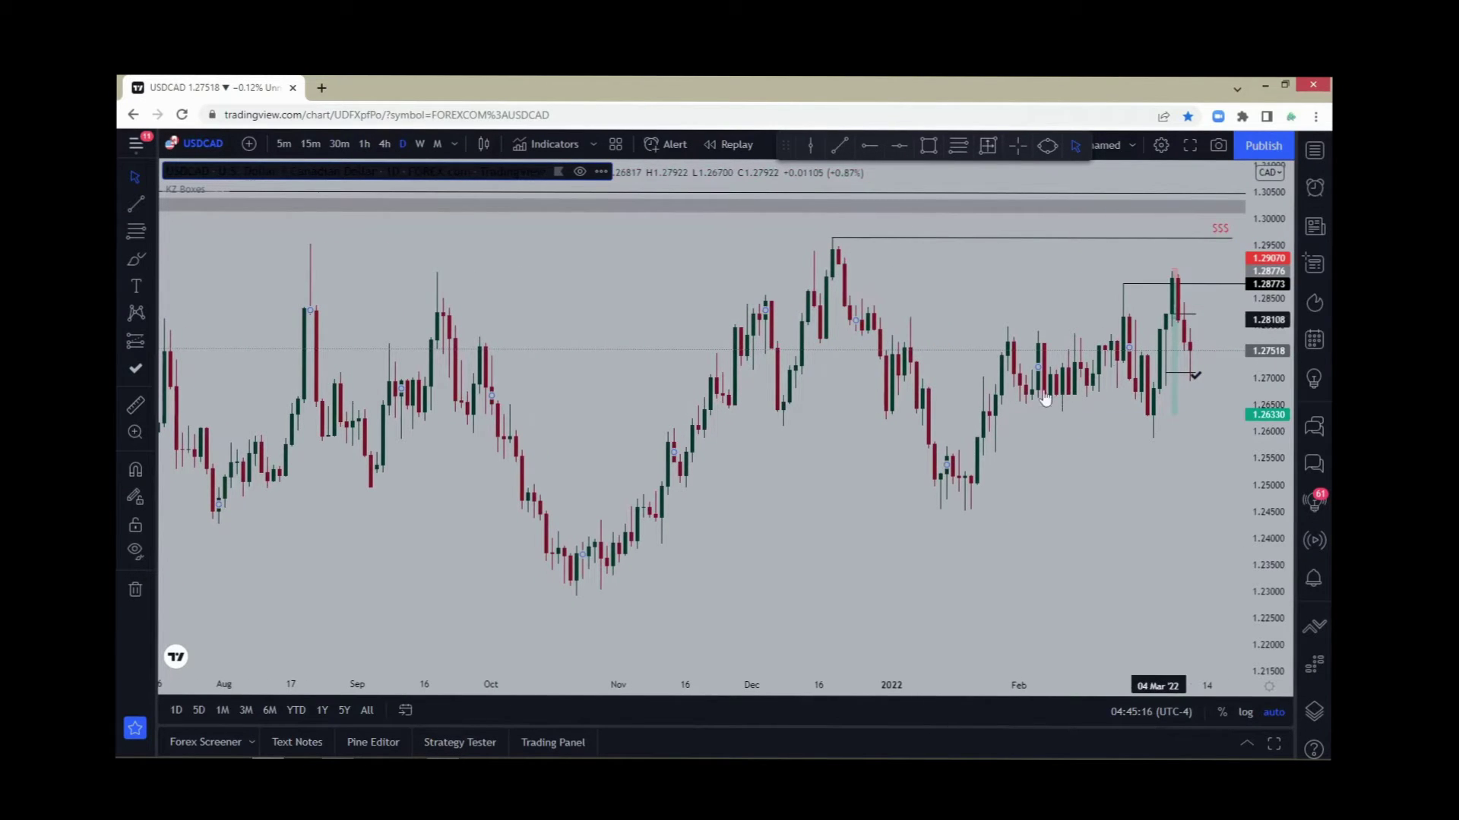
# Step: Look back over the daily price action to July 2021, briefly hiding all drawings and showing them again
pyautogui.moveTo(781, 532); pyautogui.dragTo(872, 544)
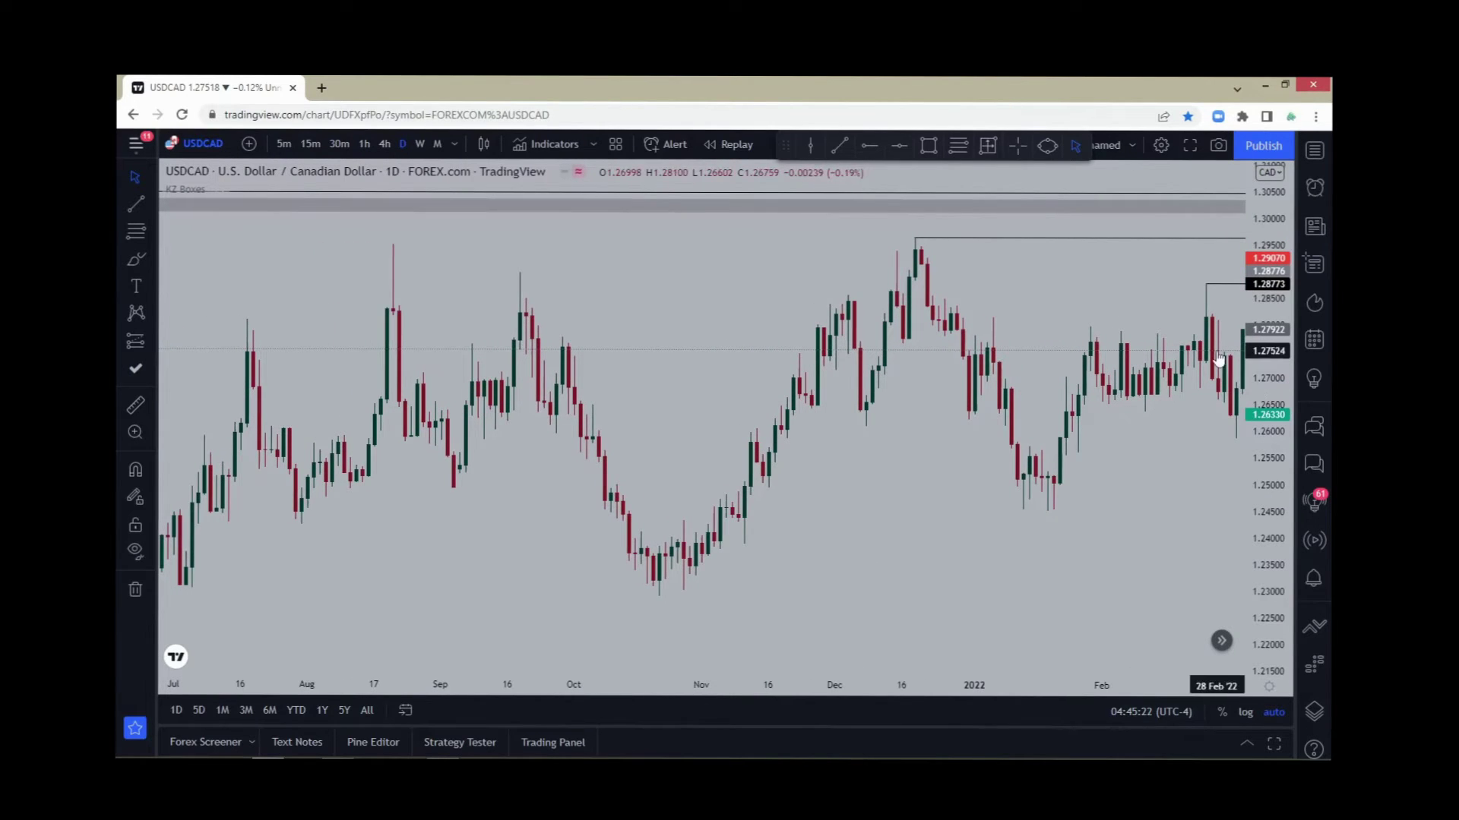
pyautogui.click(136, 551)
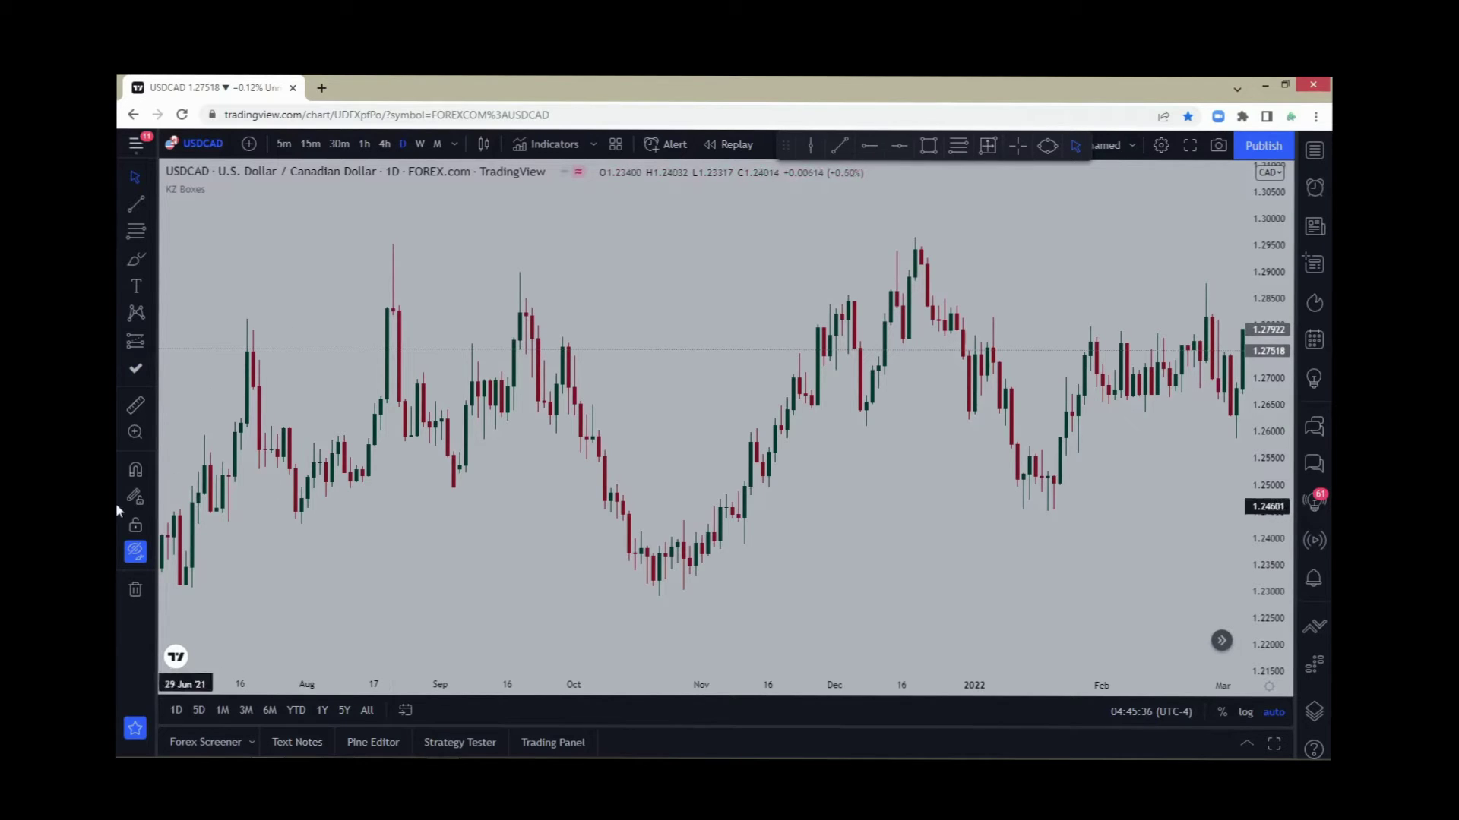
pyautogui.click(135, 550)
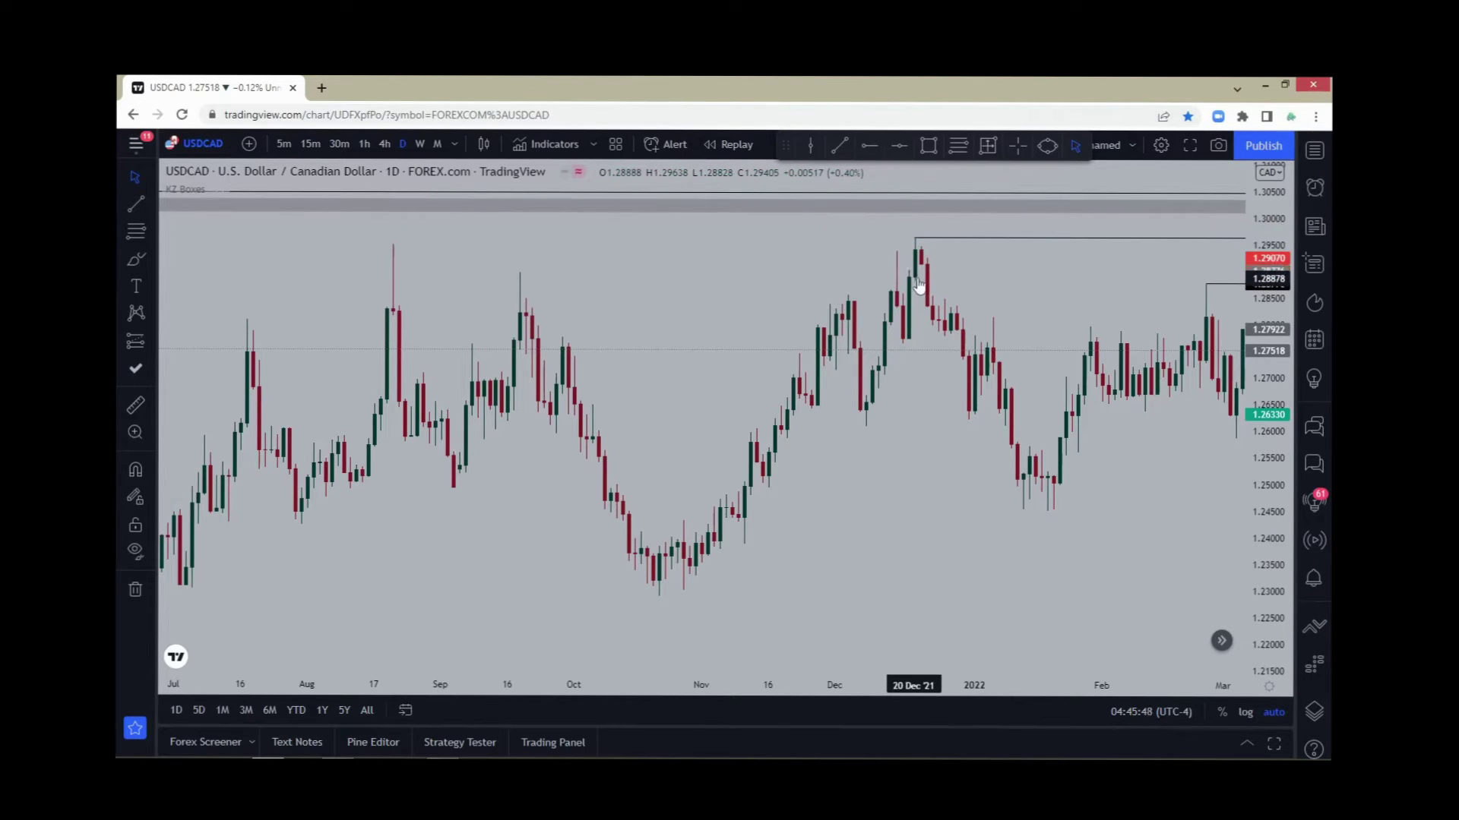
# Step: Draw a horizontal ray from the December 20 daily candle's low at 1.28828 and switch to the crosshair cursor
pyautogui.click(870, 145)
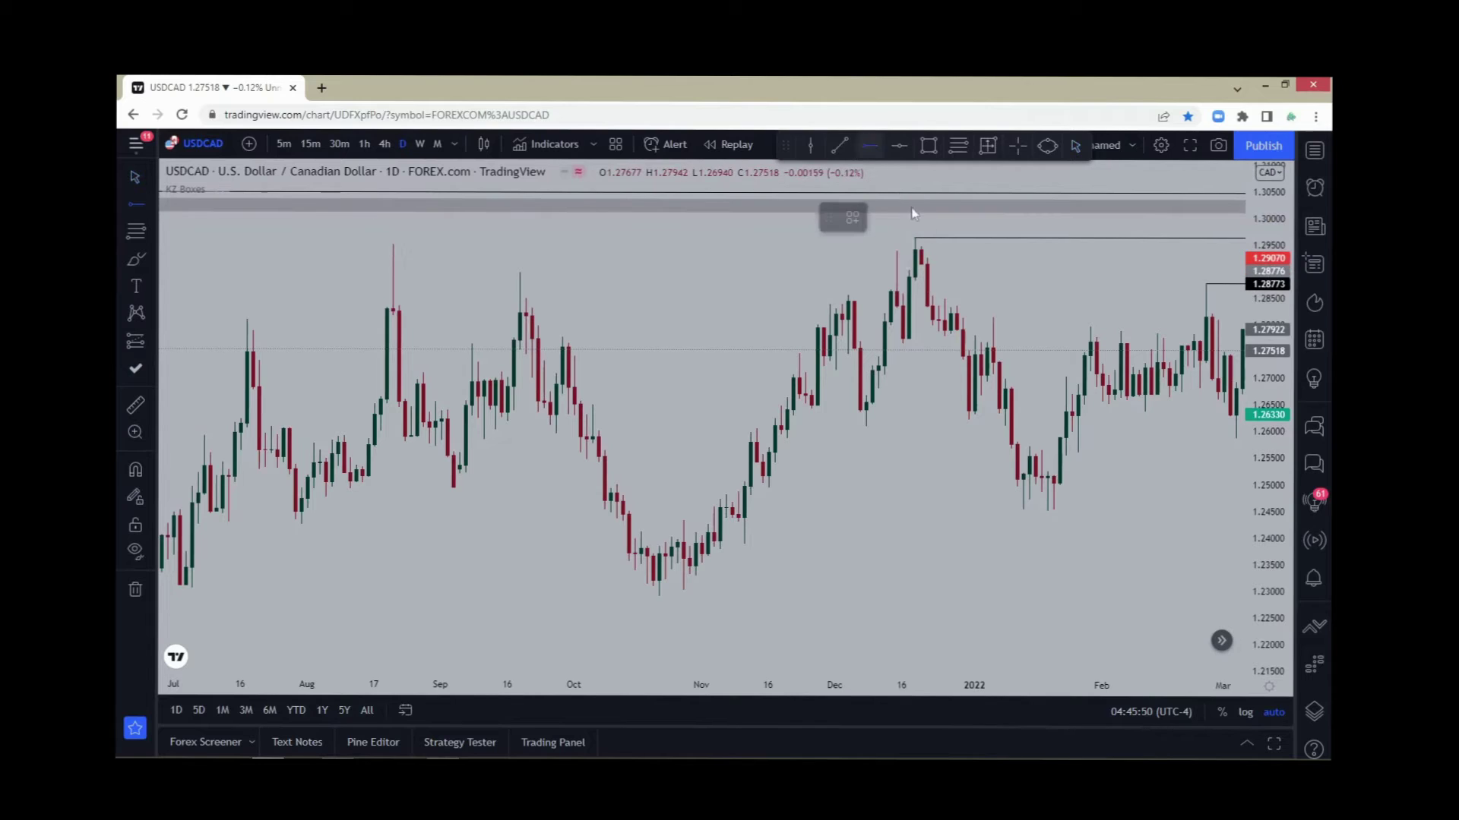
pyautogui.click(917, 282)
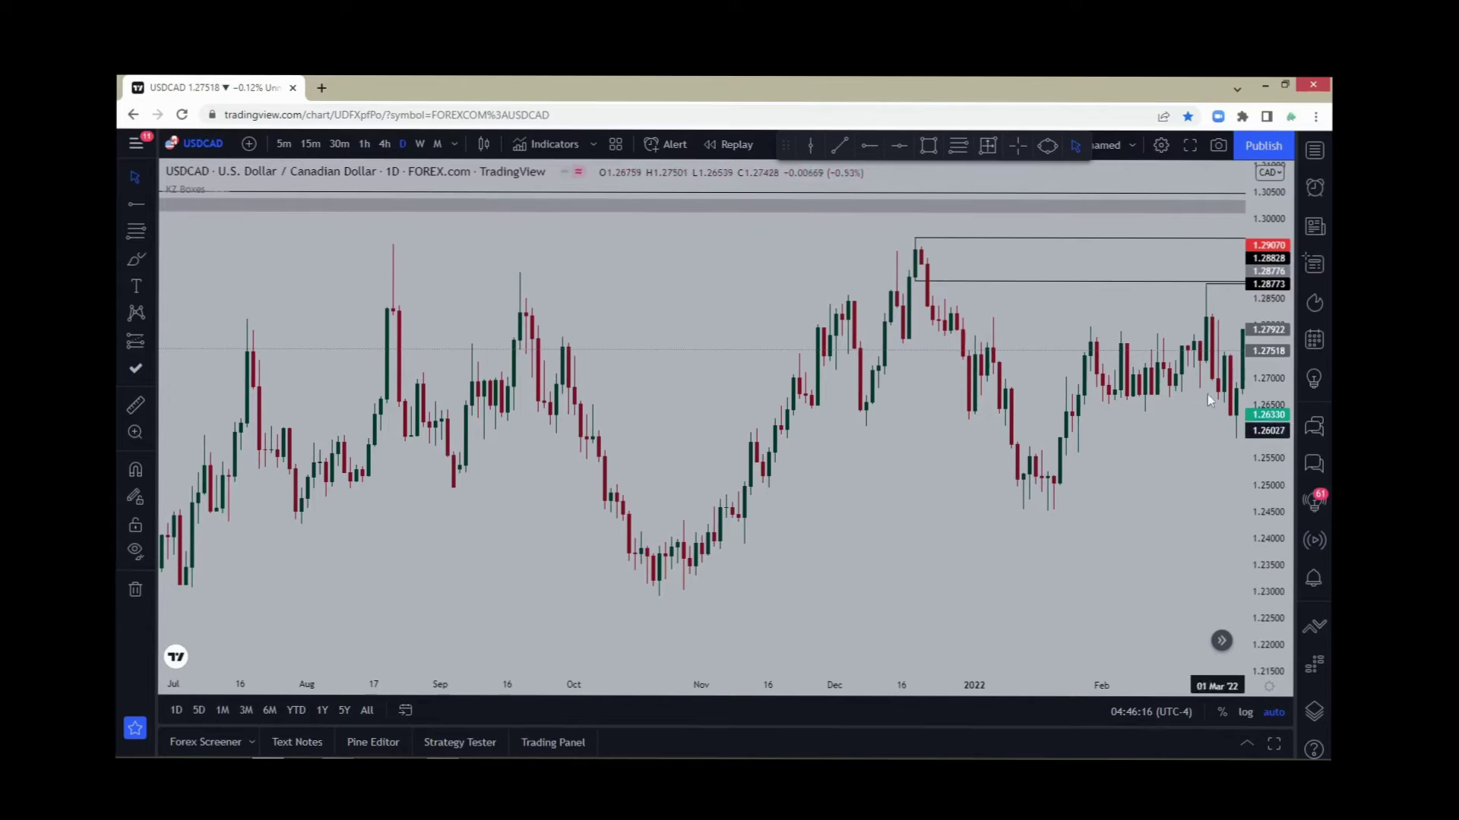
pyautogui.click(1022, 144)
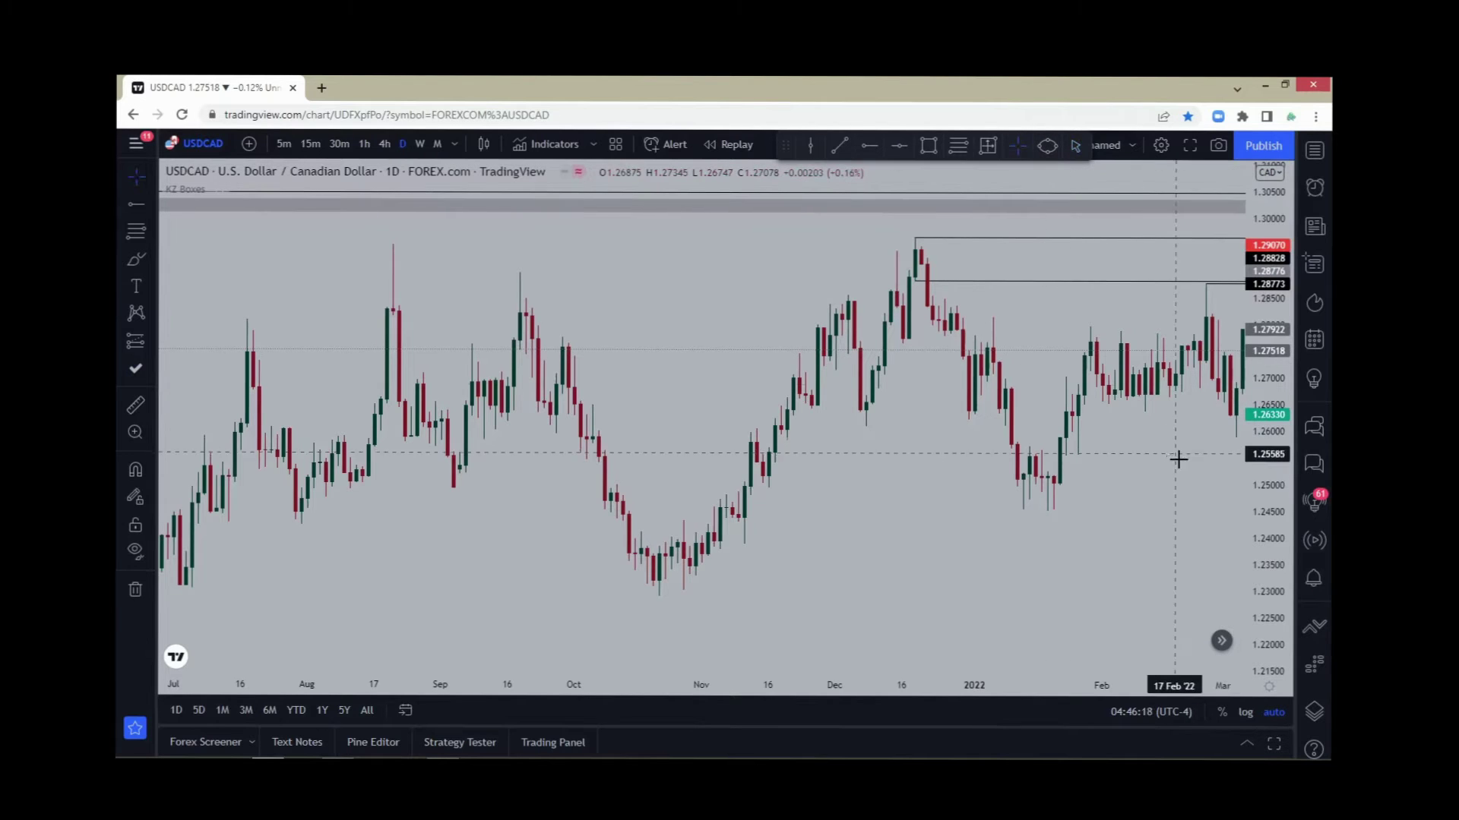
# Step: Place a horizontal line across the daily chart at 1.25528 and delete it
pyautogui.click(903, 148)
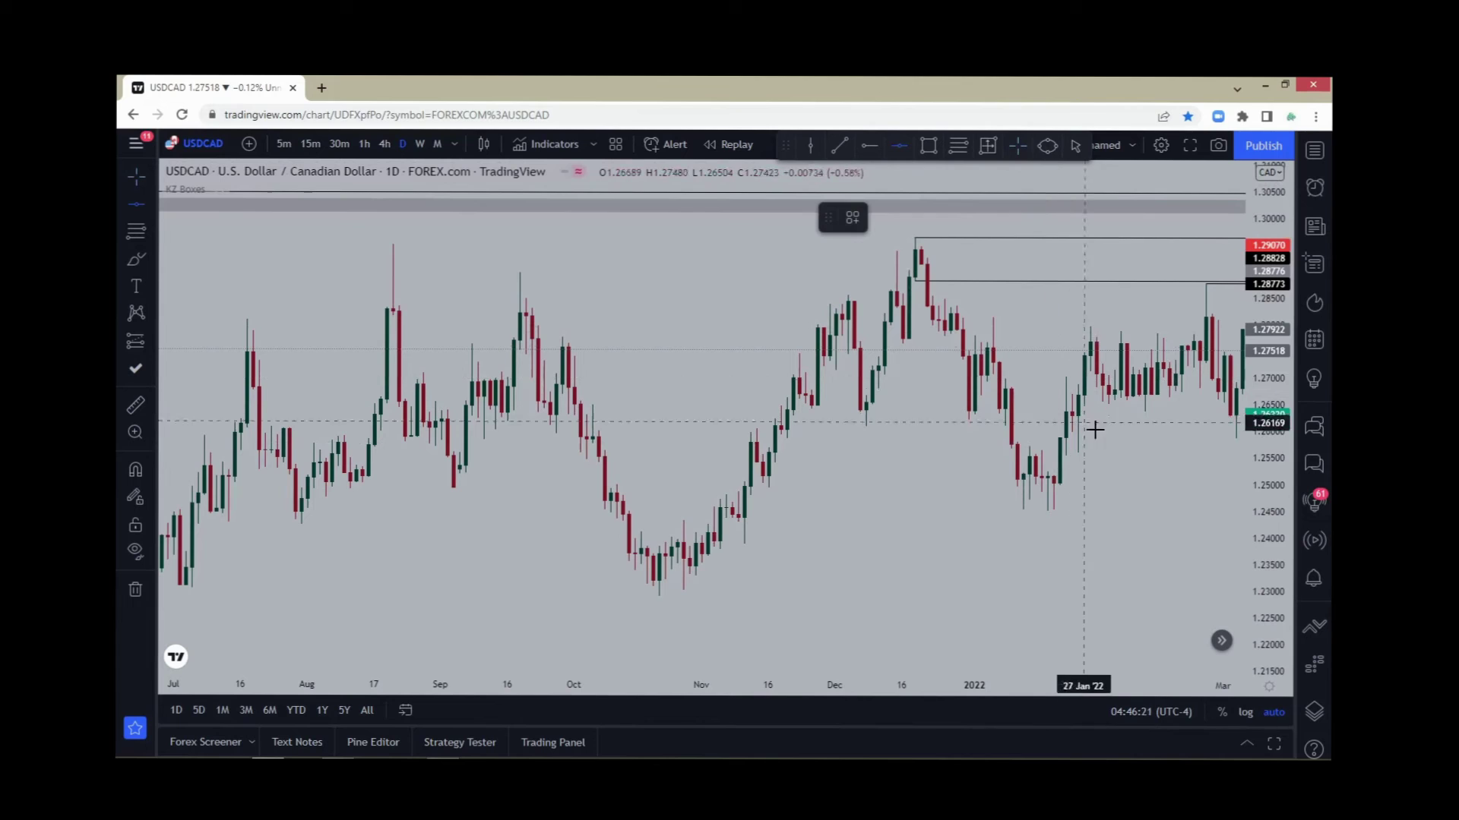
pyautogui.click(1131, 456)
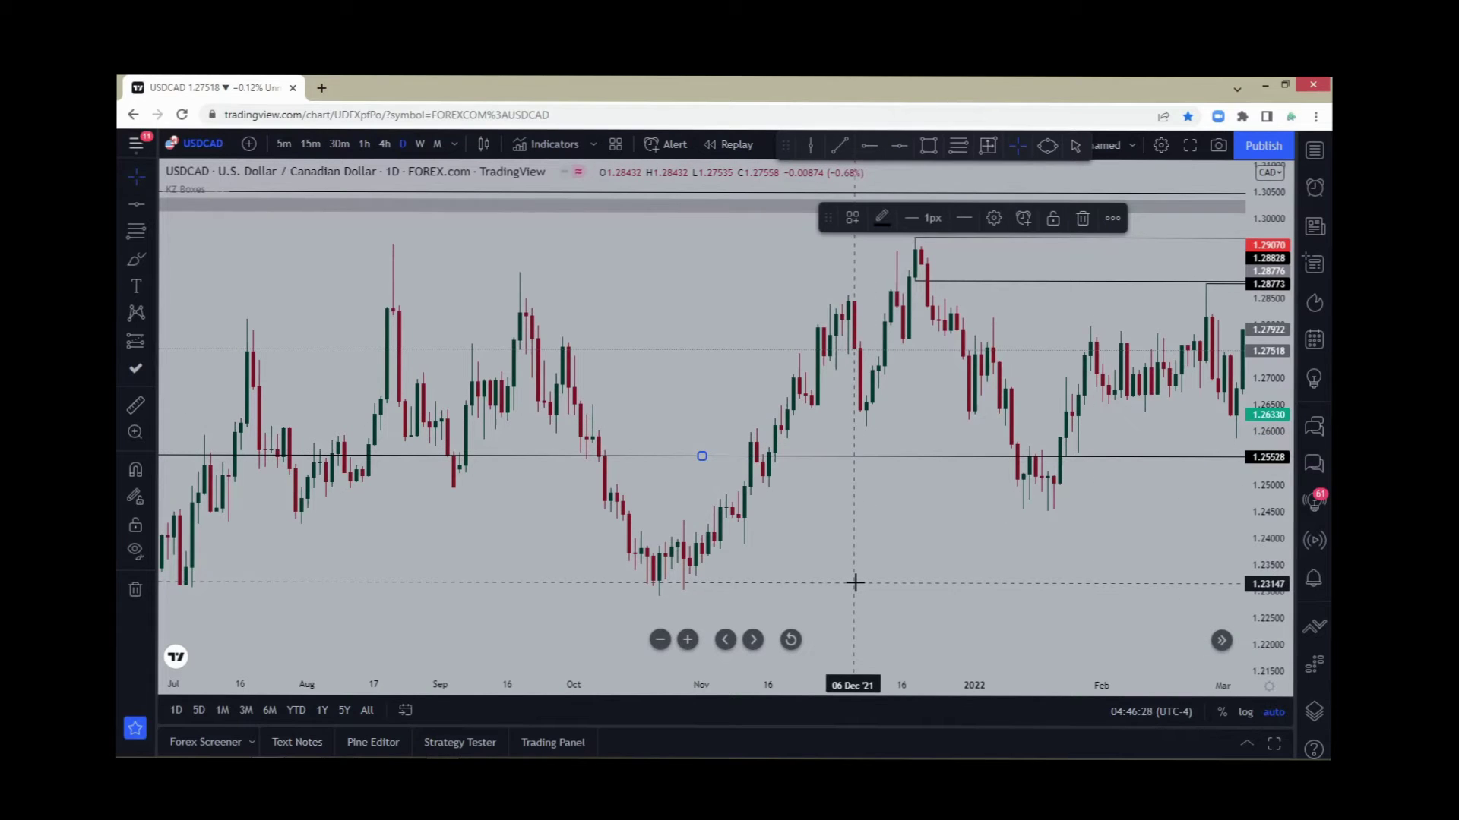
pyautogui.press('Delete')
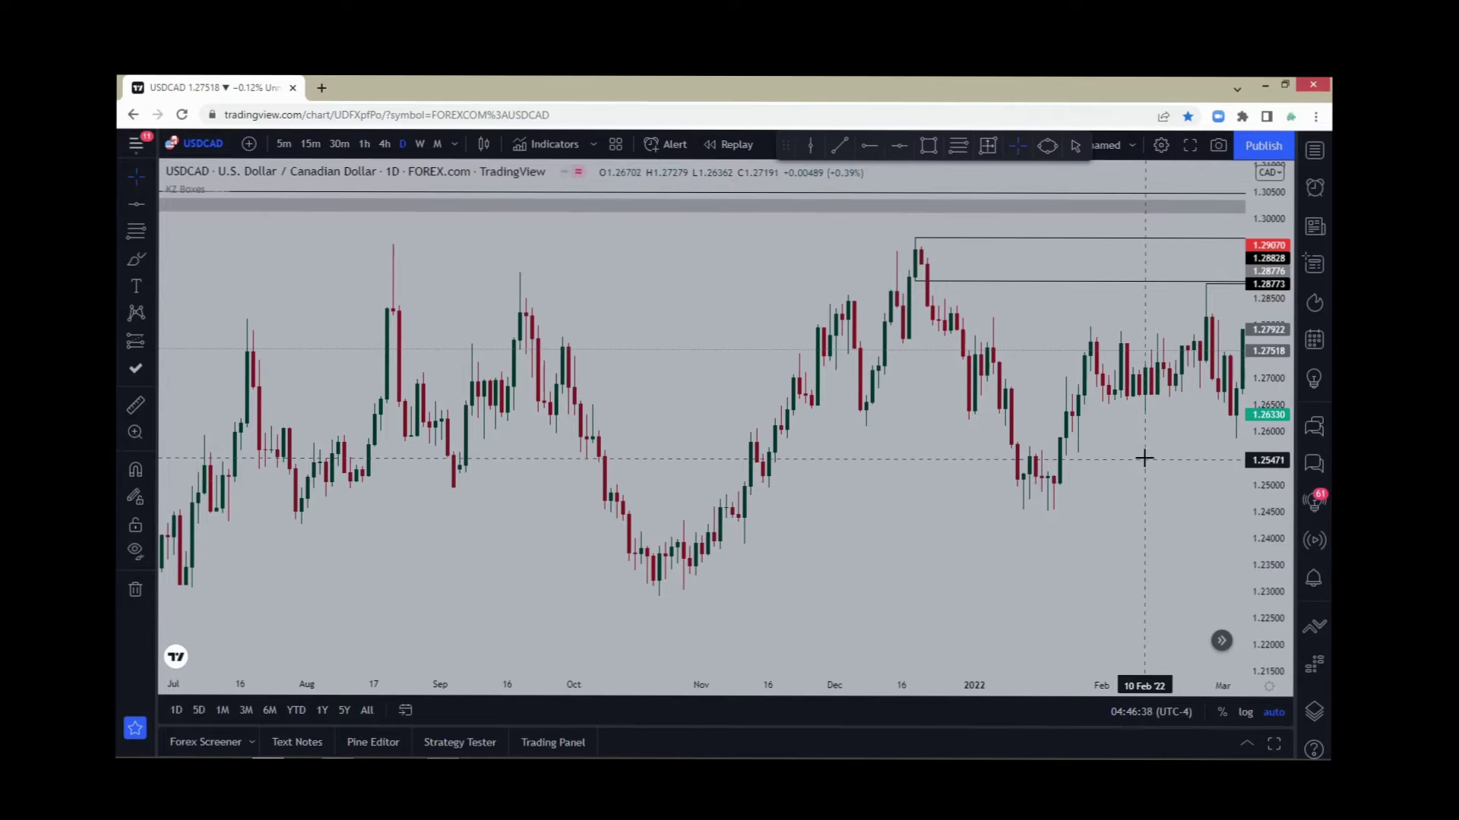
# Step: Compare the February 24 high and the March short position with the ray from the December 20 low
pyautogui.moveTo(1134, 457); pyautogui.dragTo(1117, 482)
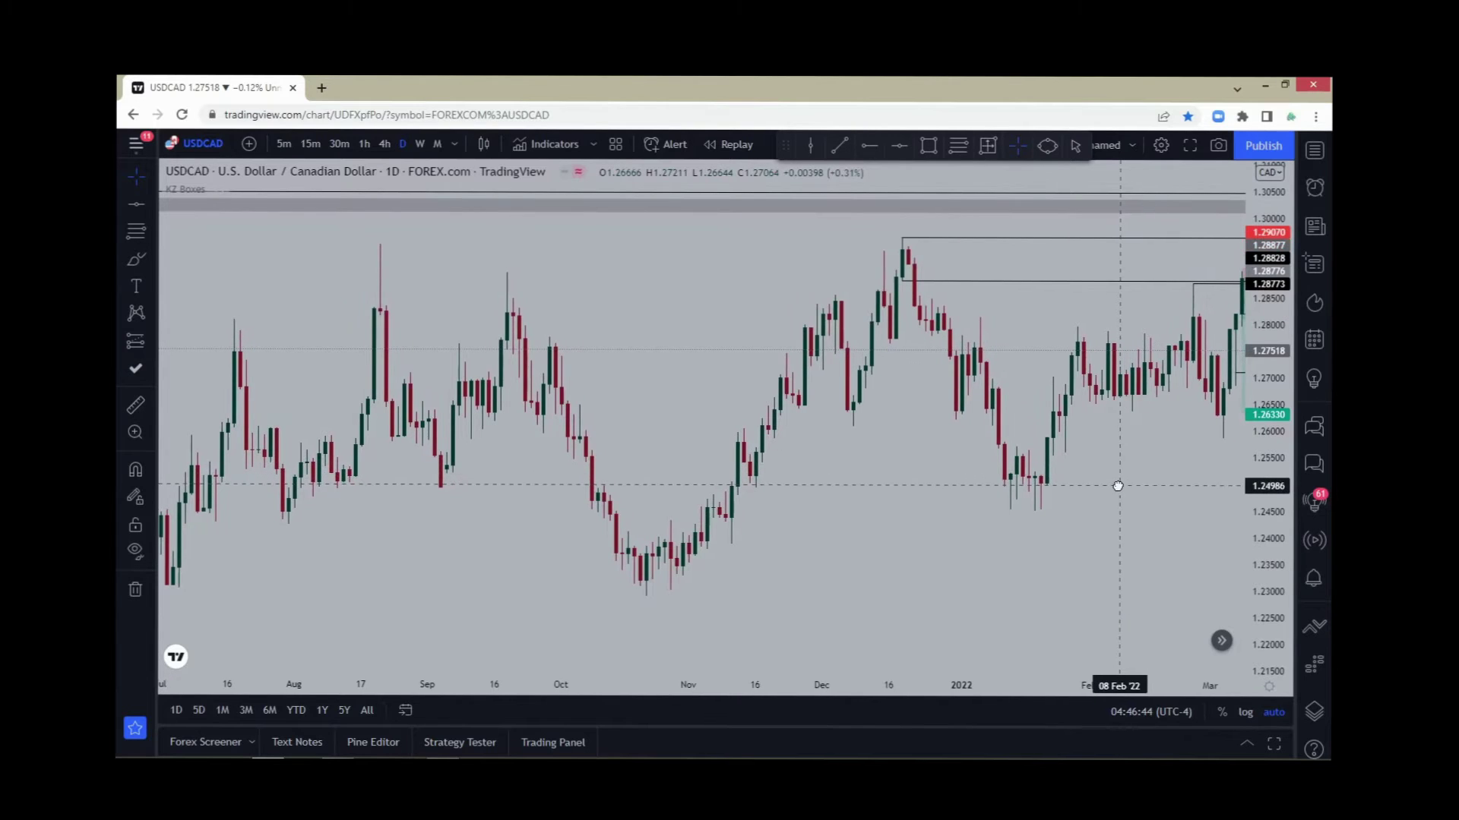
pyautogui.click(1192, 284)
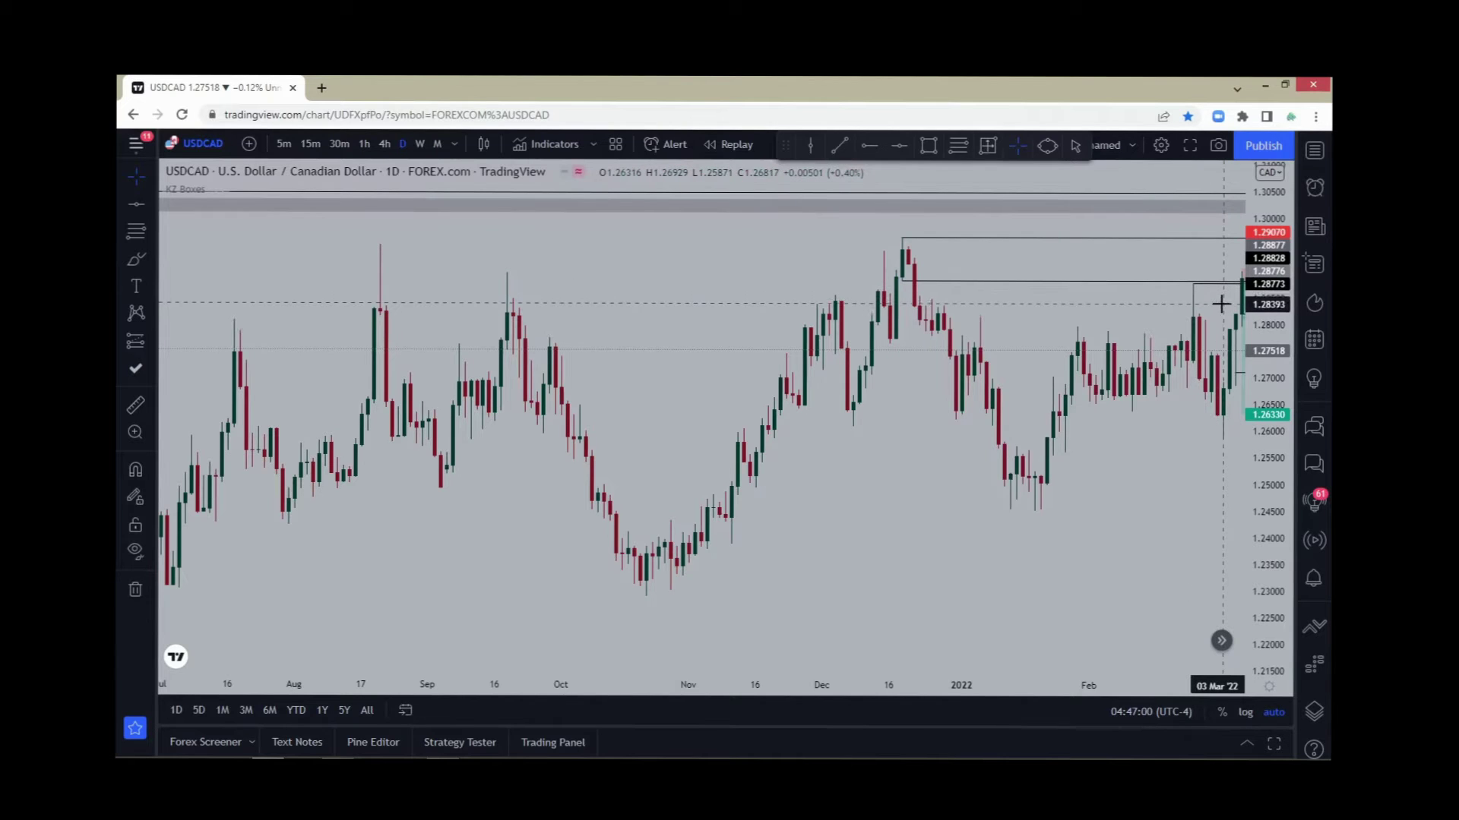
pyautogui.moveTo(1220, 304); pyautogui.dragTo(1210, 317)
pyautogui.click(1235, 287)
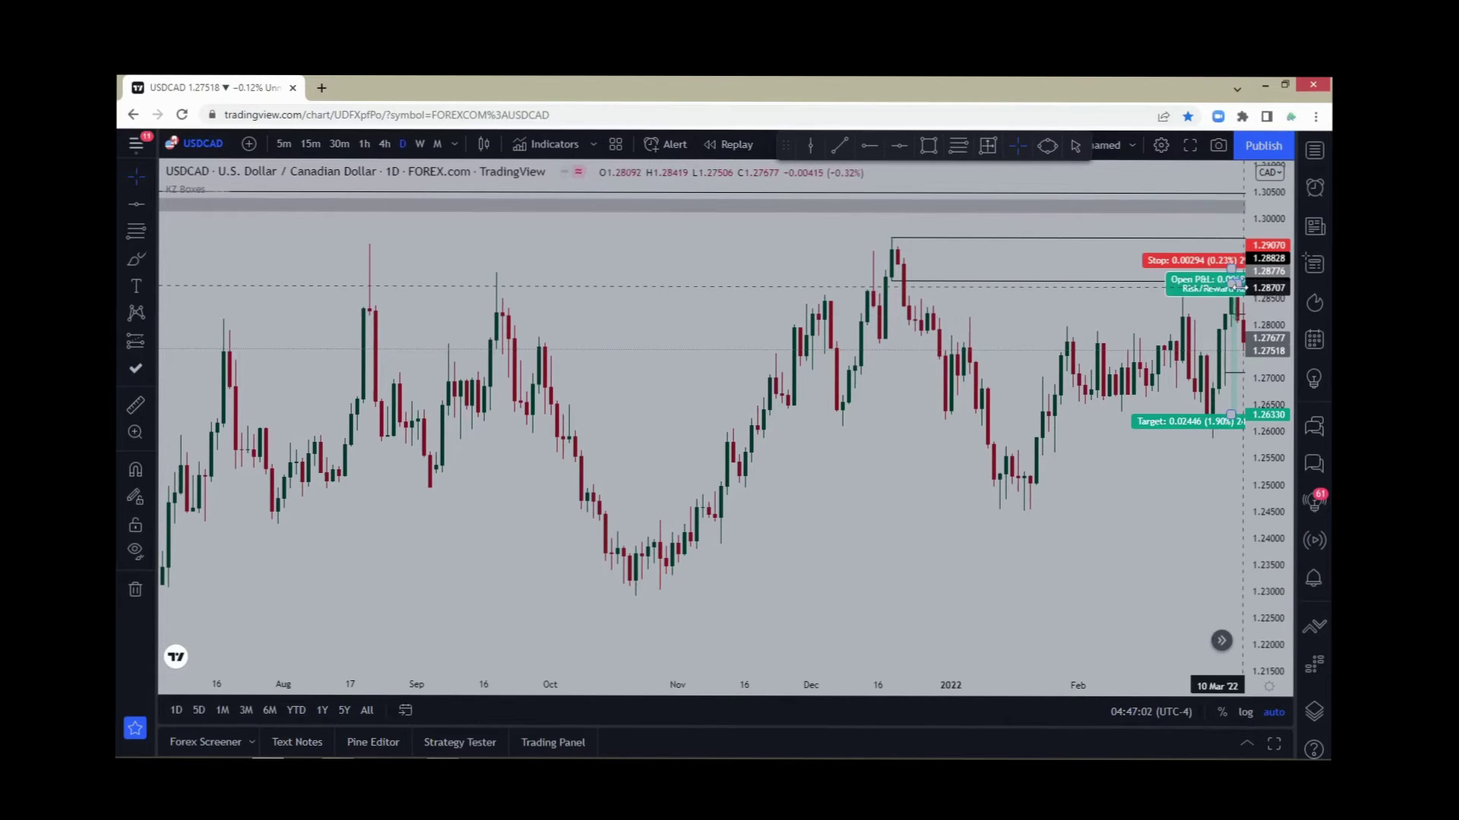
pyautogui.hotkey('ctrl', 'z')
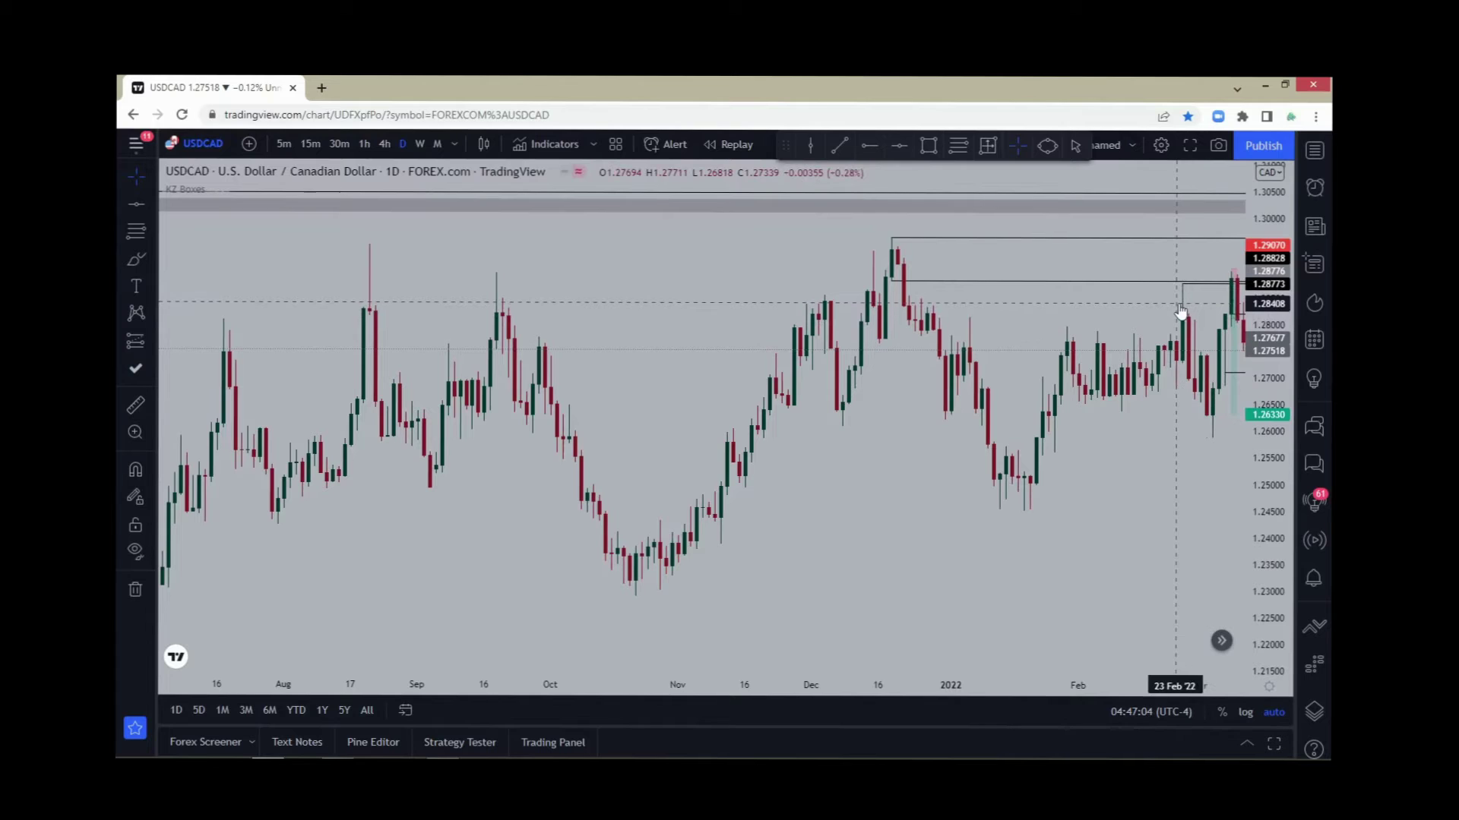
# Step: Locate the March short position on the daily chart and examine its entry zone against the levels on the hourly chart
pyautogui.moveTo(1178, 303); pyautogui.dragTo(1119, 302)
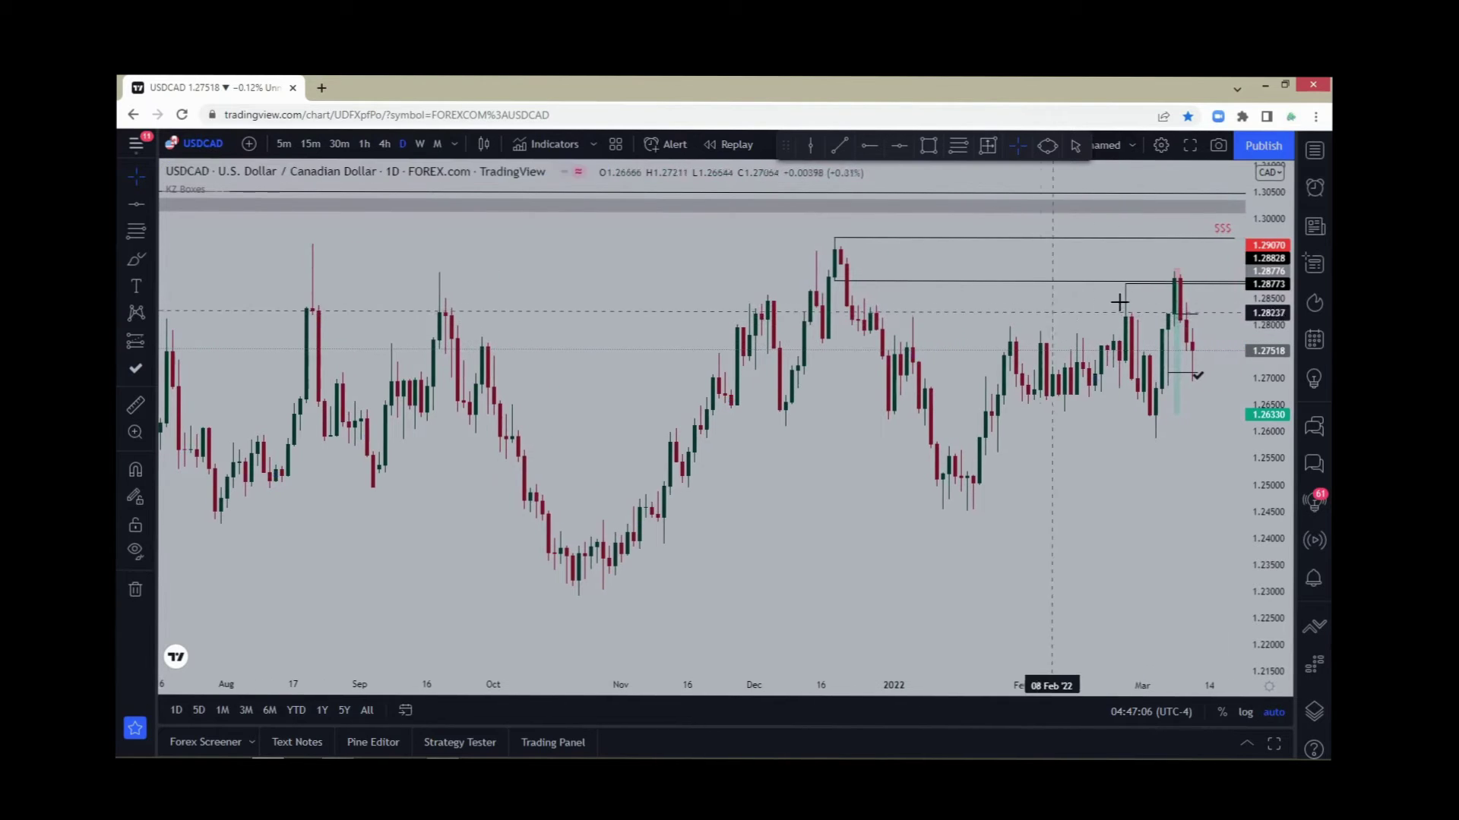
pyautogui.click(1174, 287)
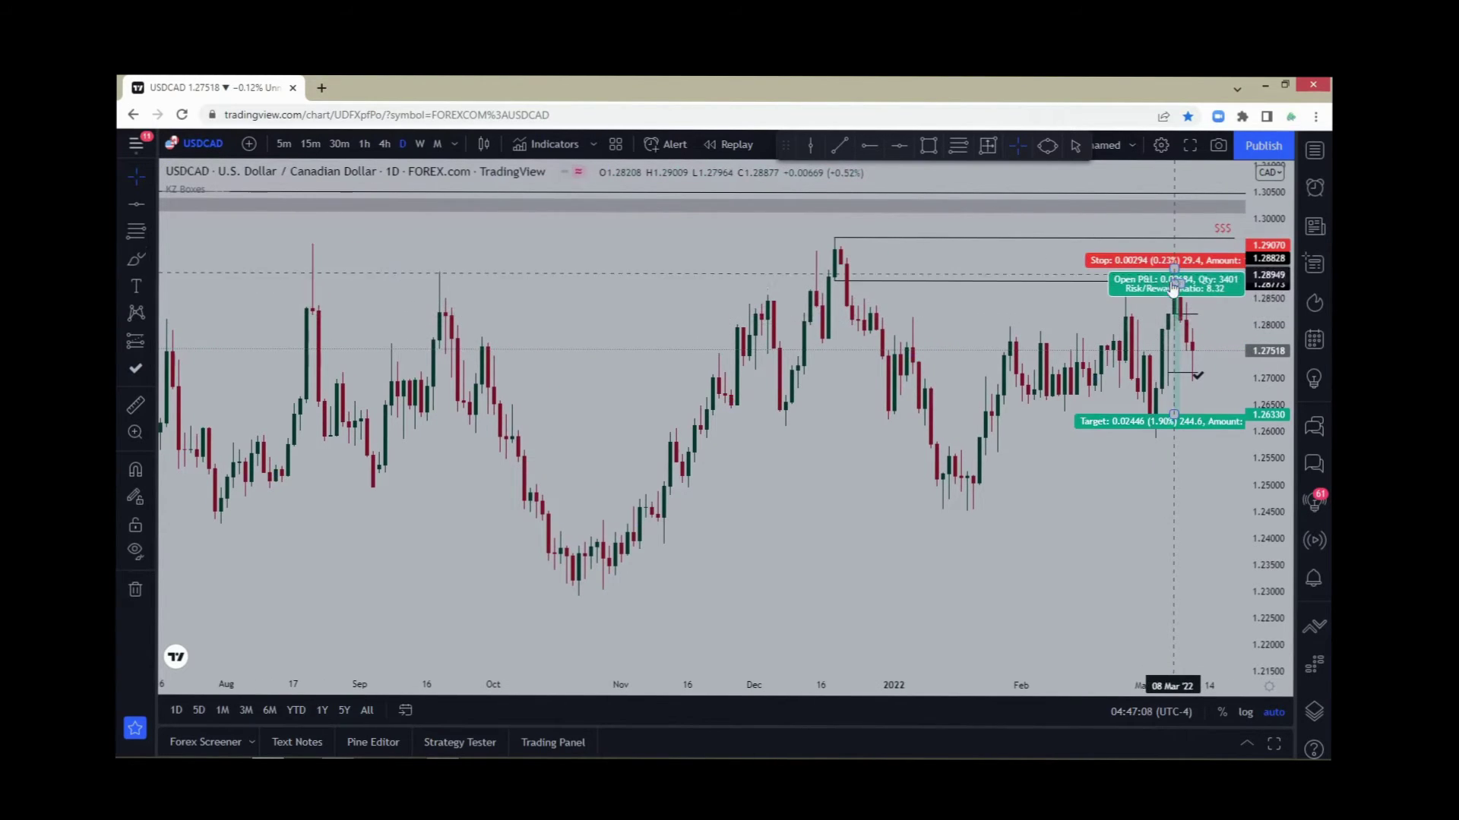
pyautogui.click(361, 148)
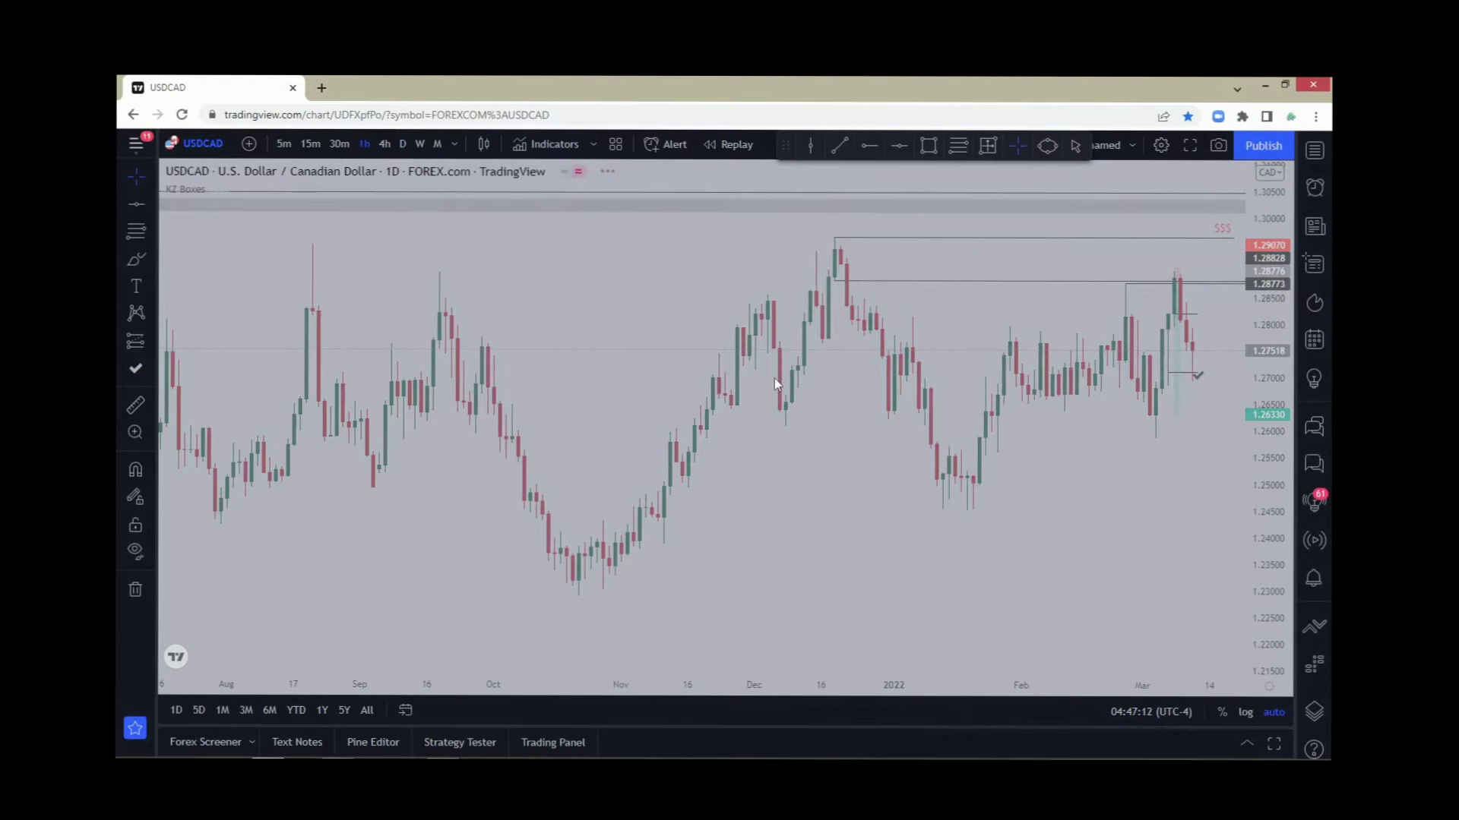
pyautogui.scroll(-3, 790, 446)
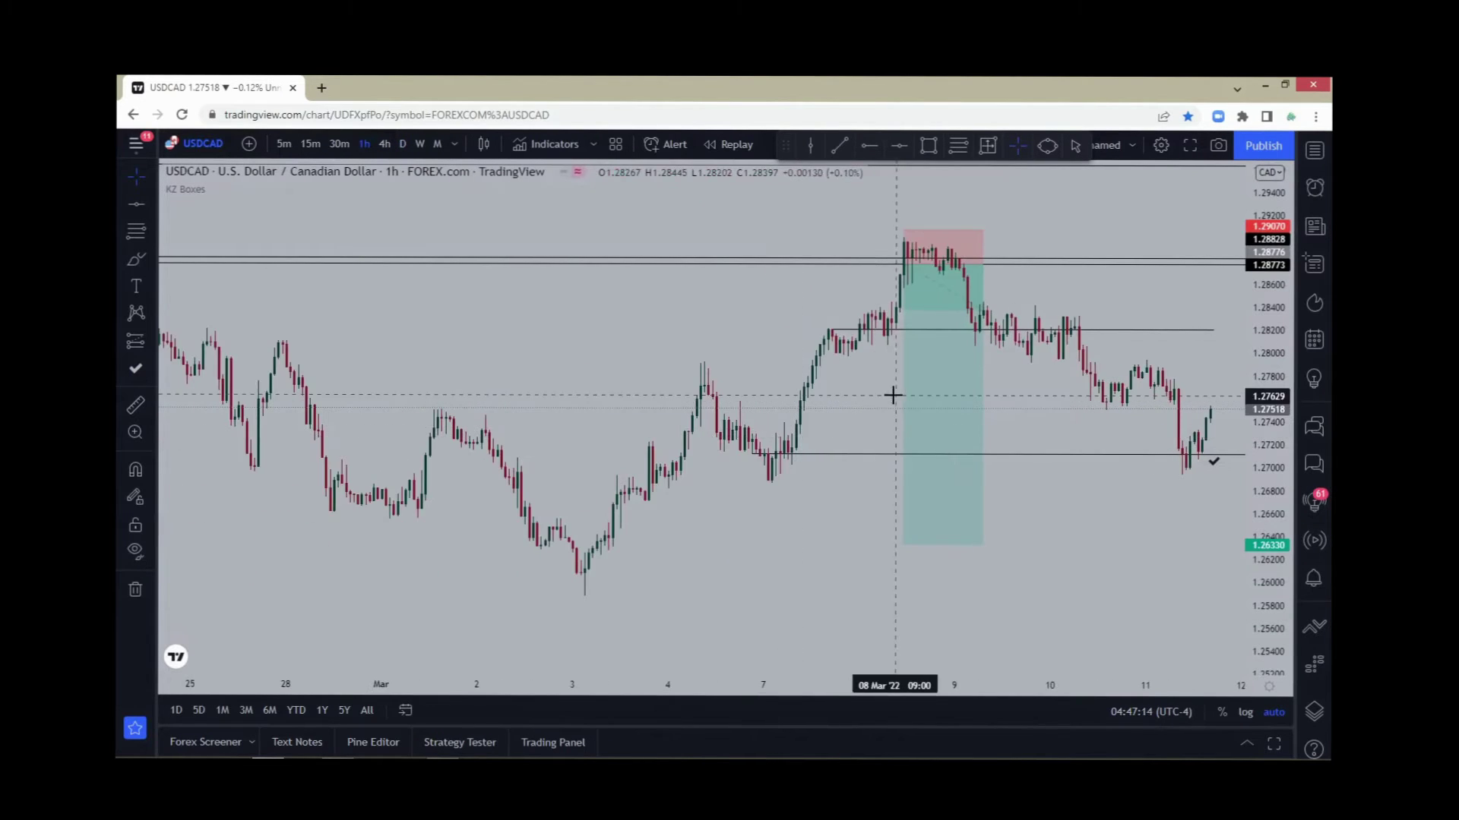
pyautogui.scroll(2, 1130, 304)
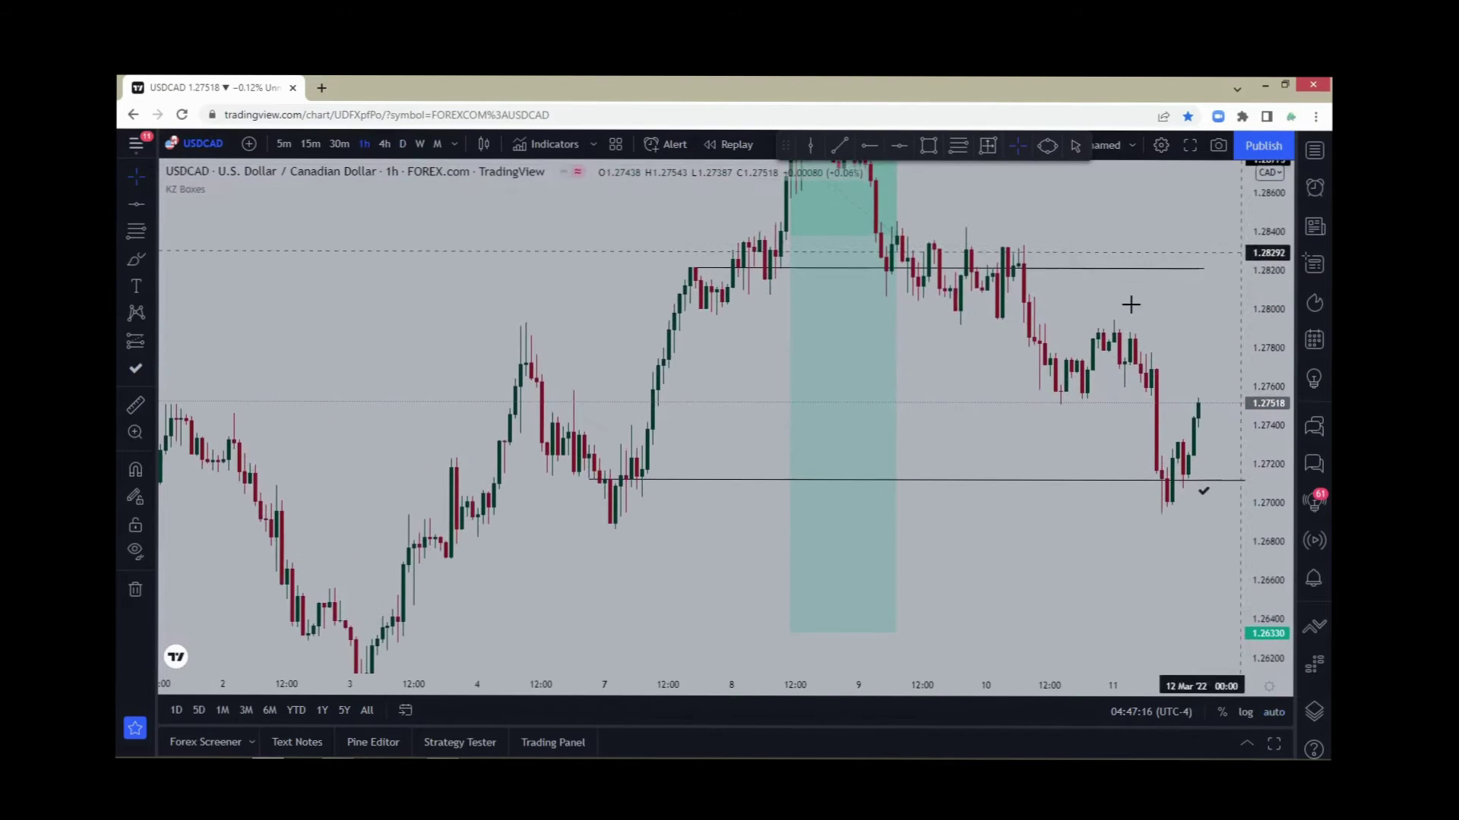
pyautogui.moveTo(928, 398); pyautogui.dragTo(1014, 524)
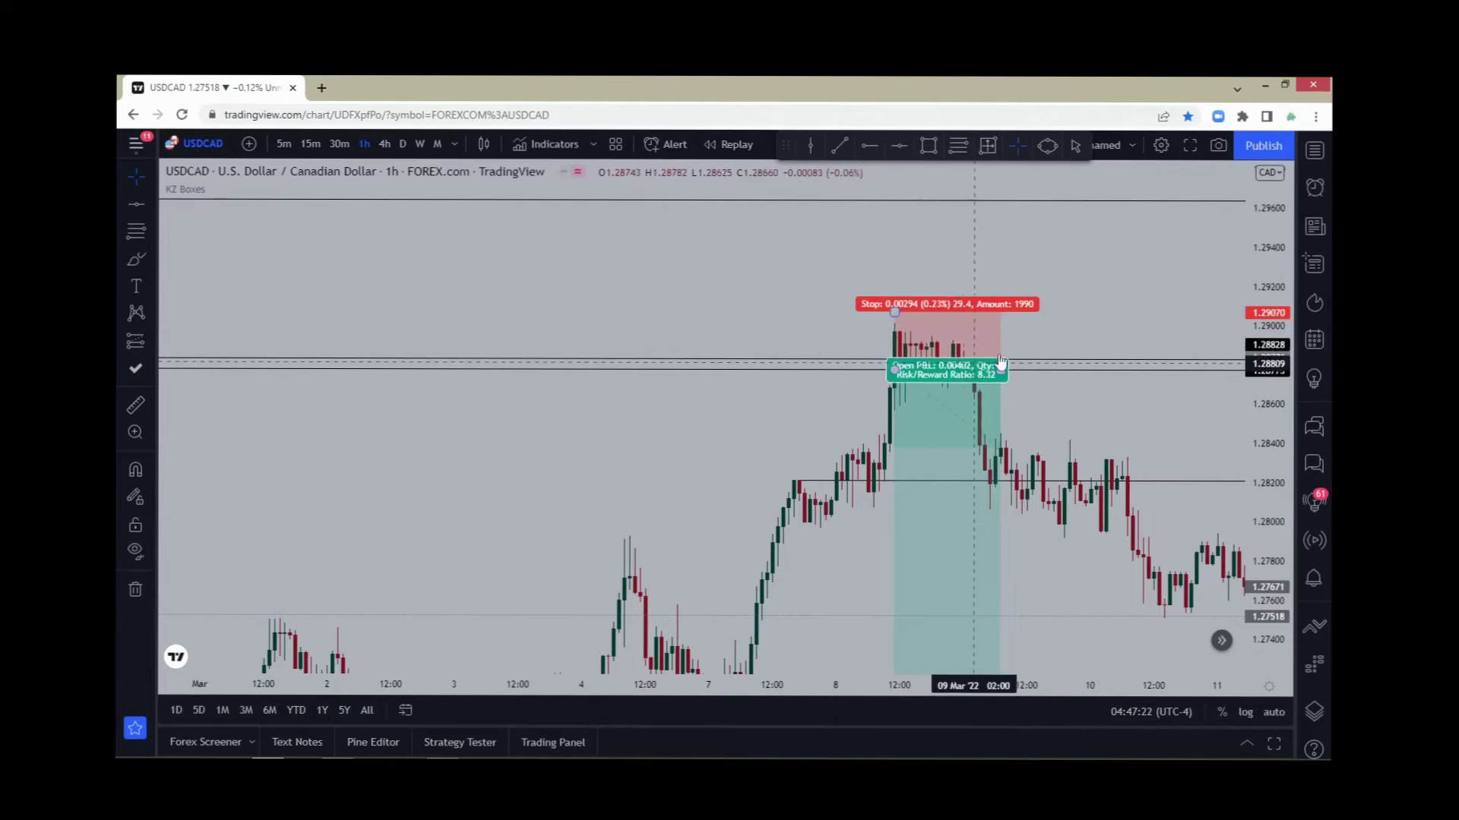
# Step: Return to the daily chart, reset its view and examine the swings from the May 2021 lows to March 2022
pyautogui.click(402, 144)
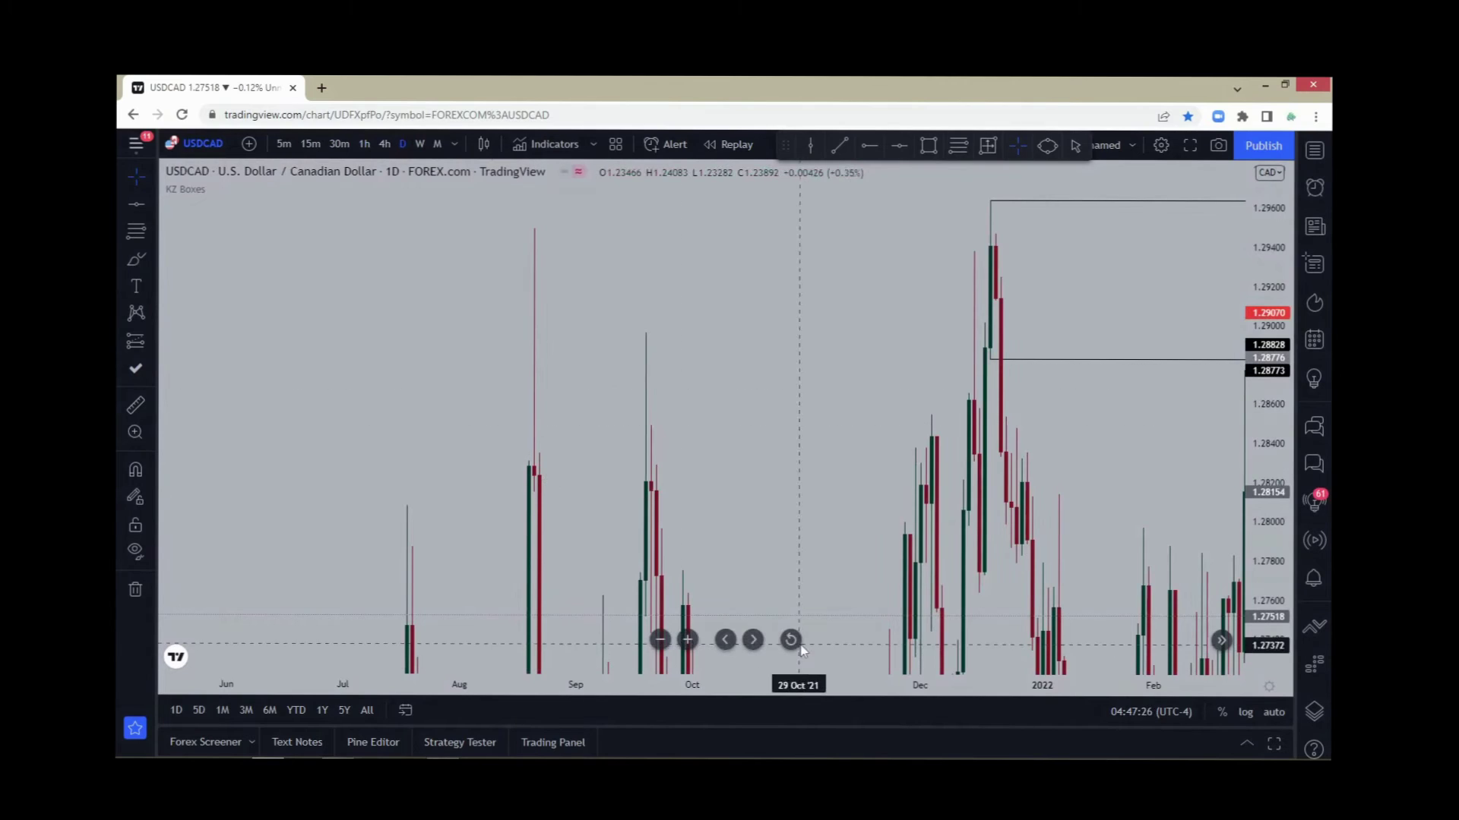
pyautogui.click(791, 641)
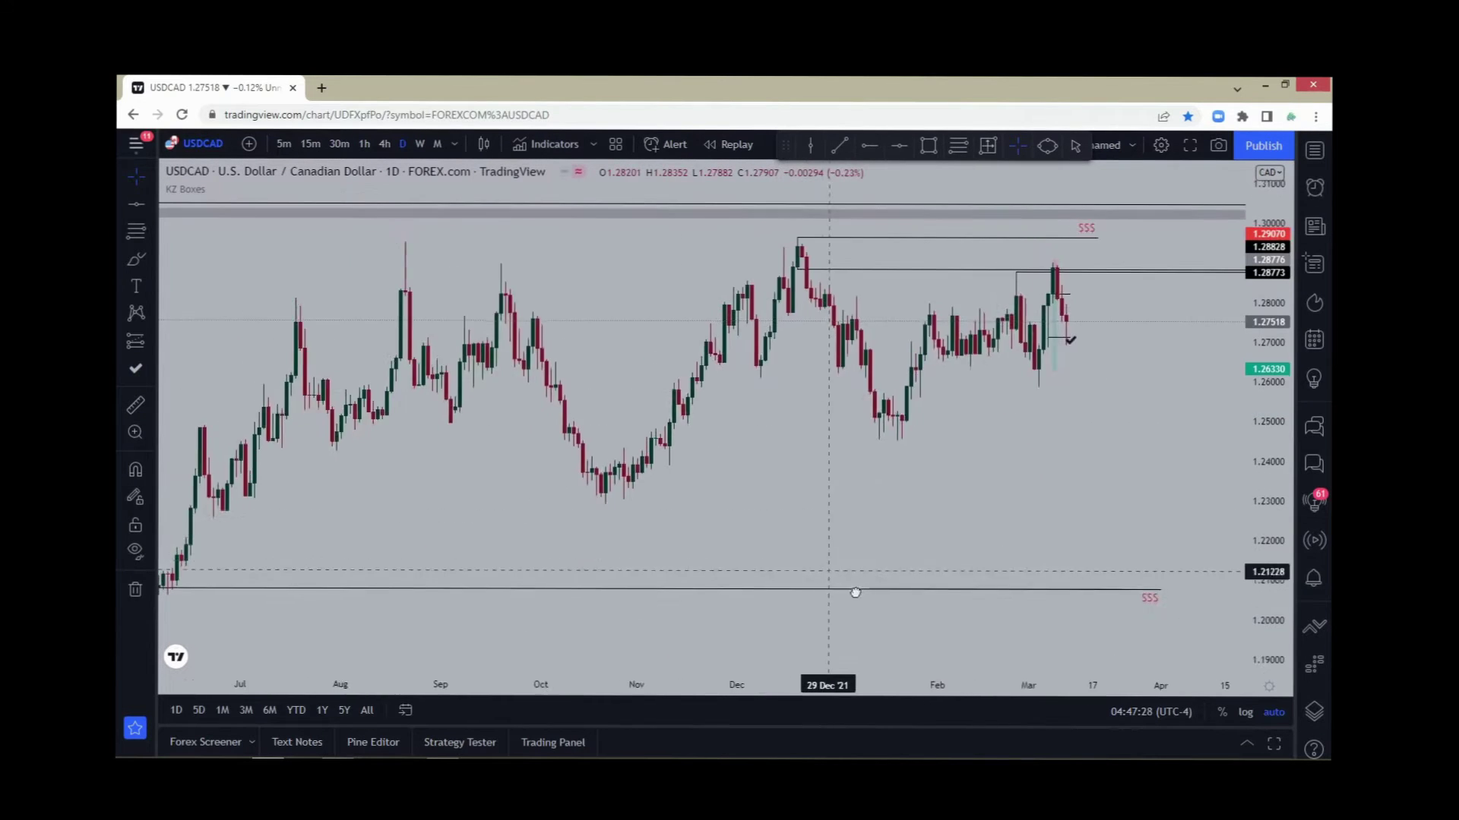
pyautogui.moveTo(856, 593); pyautogui.dragTo(983, 595)
pyautogui.moveTo(895, 544); pyautogui.dragTo(922, 567)
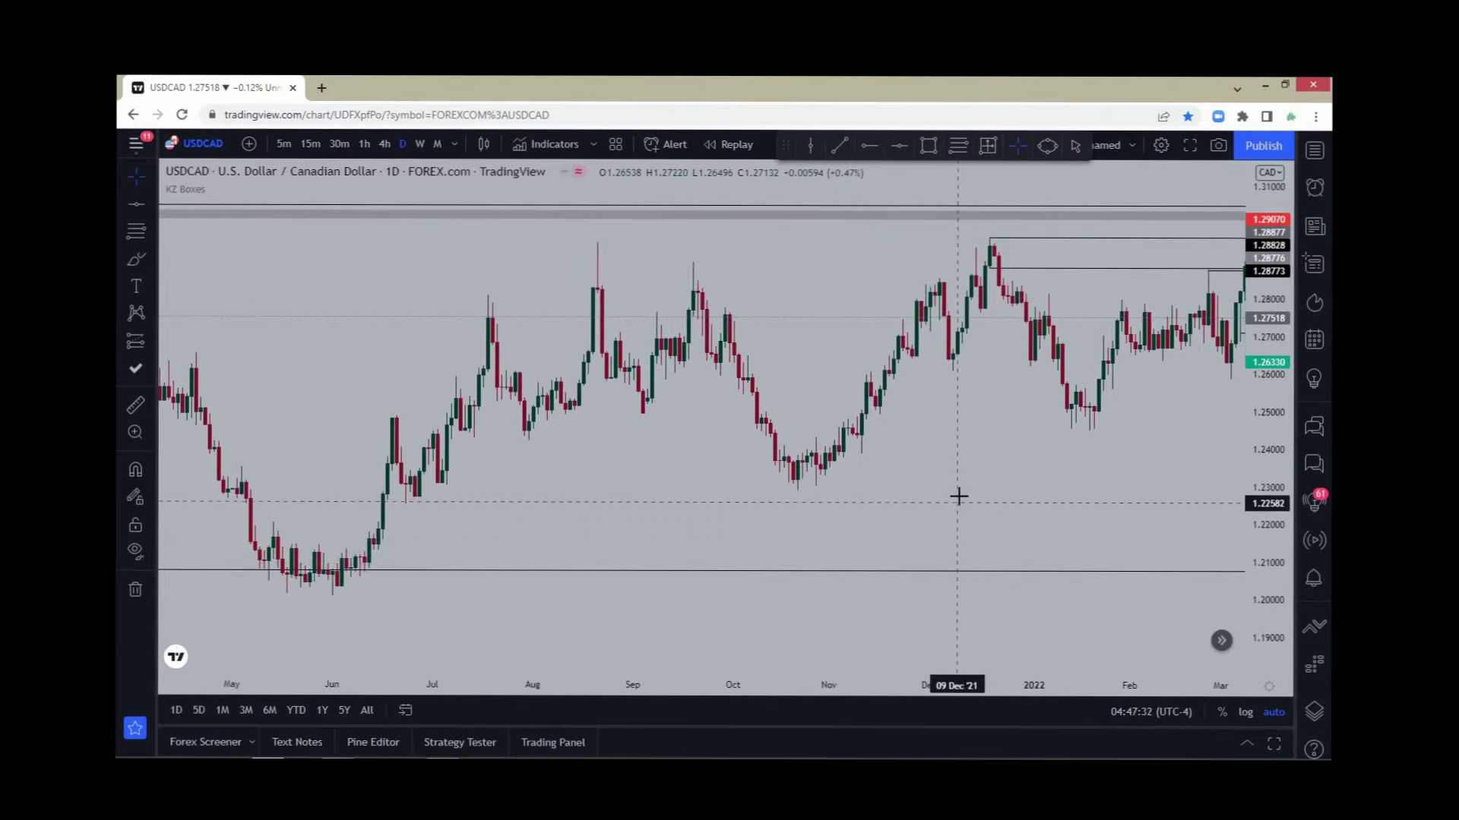
pyautogui.moveTo(959, 477); pyautogui.dragTo(950, 473)
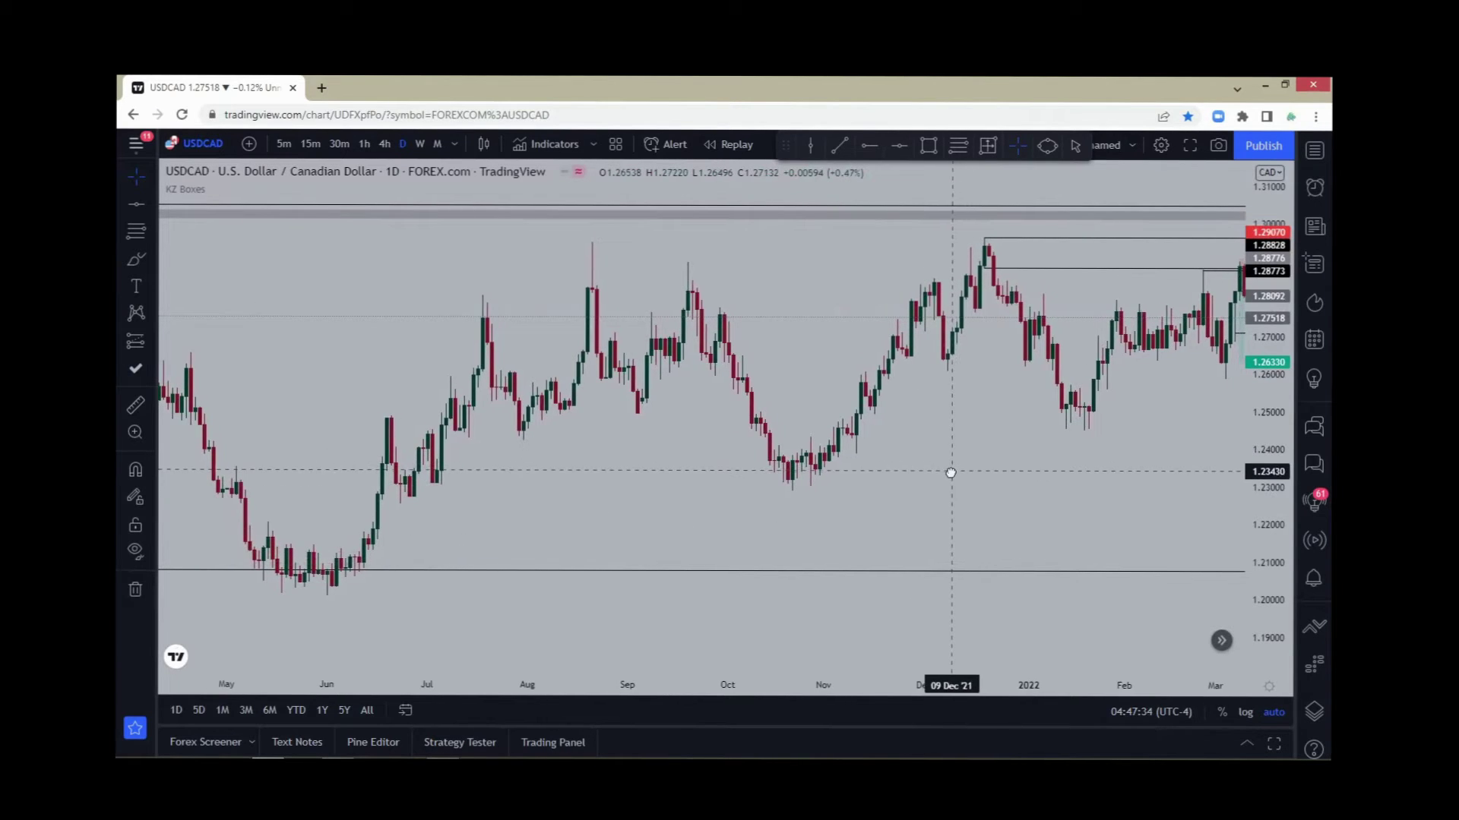
pyautogui.moveTo(1094, 425); pyautogui.dragTo(1084, 569)
pyautogui.moveTo(962, 493); pyautogui.dragTo(828, 491)
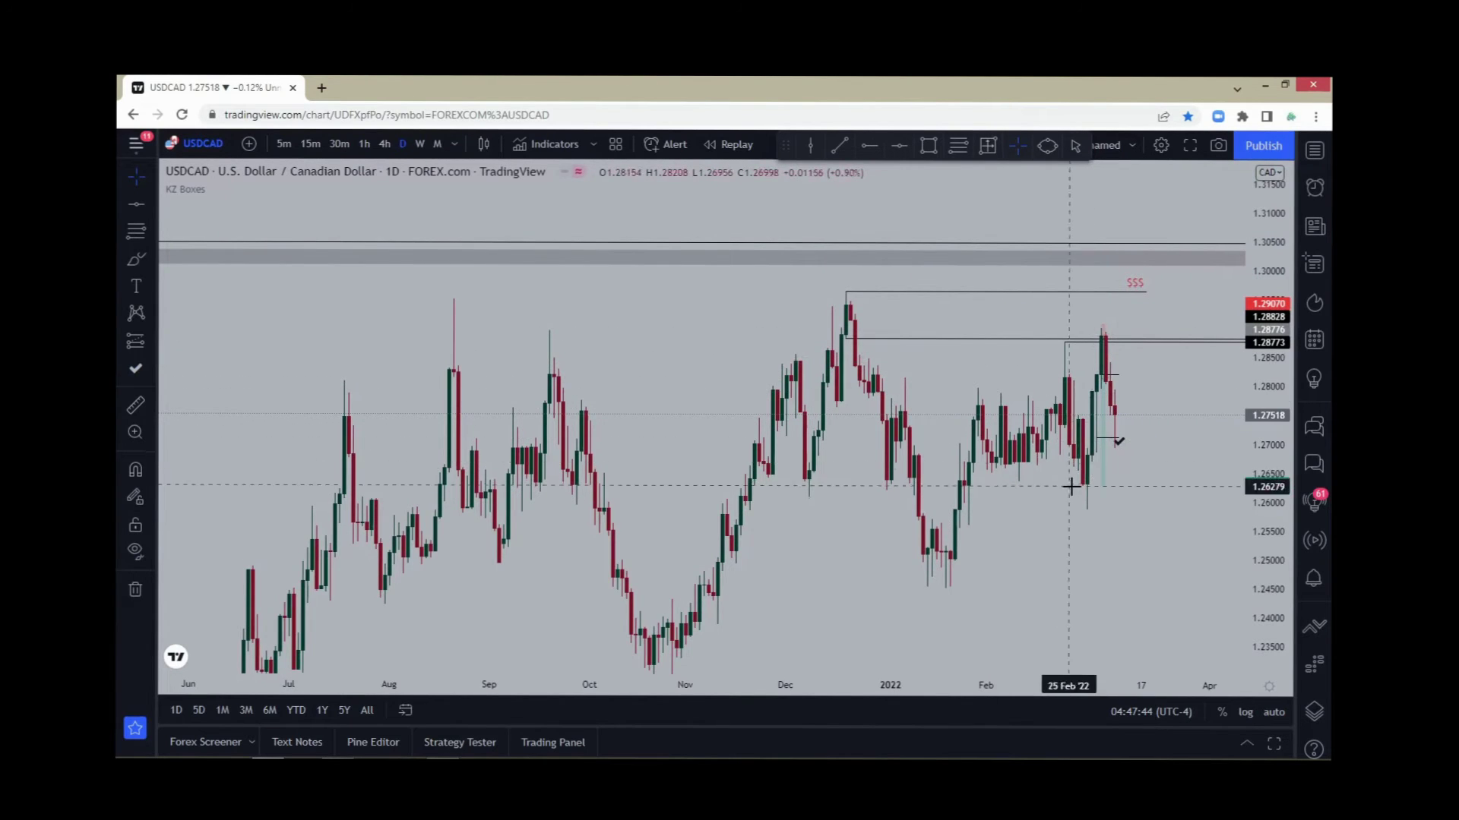
pyautogui.moveTo(1151, 497); pyautogui.dragTo(1056, 501)
# Step: Draw a Fibonacci retracement over the March 2 daily candle's body, from its close at 1.26316 to its open at 1.27428
pyautogui.scroll(3, 1056, 501)
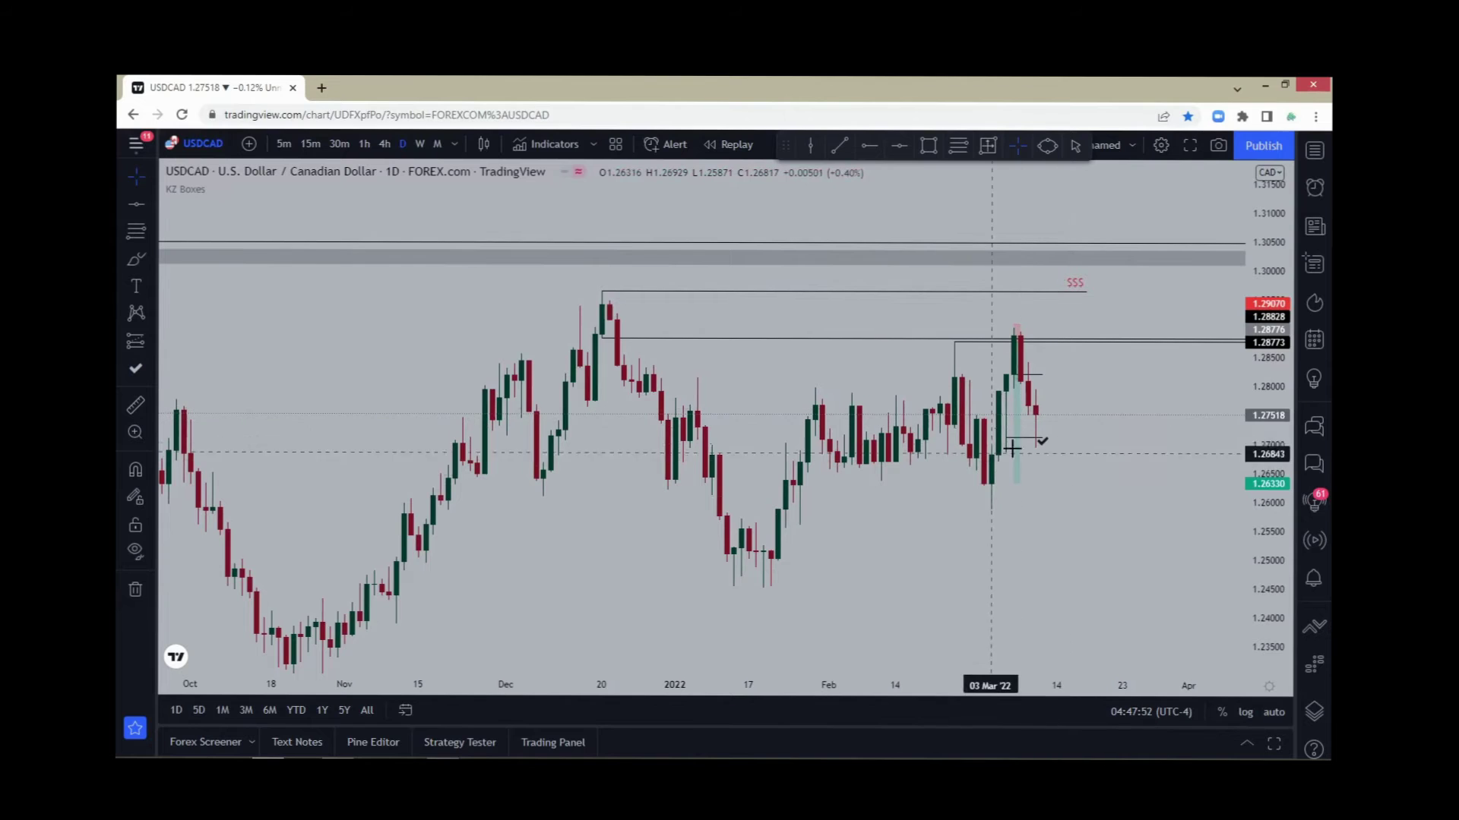
pyautogui.scroll(3, 988, 455)
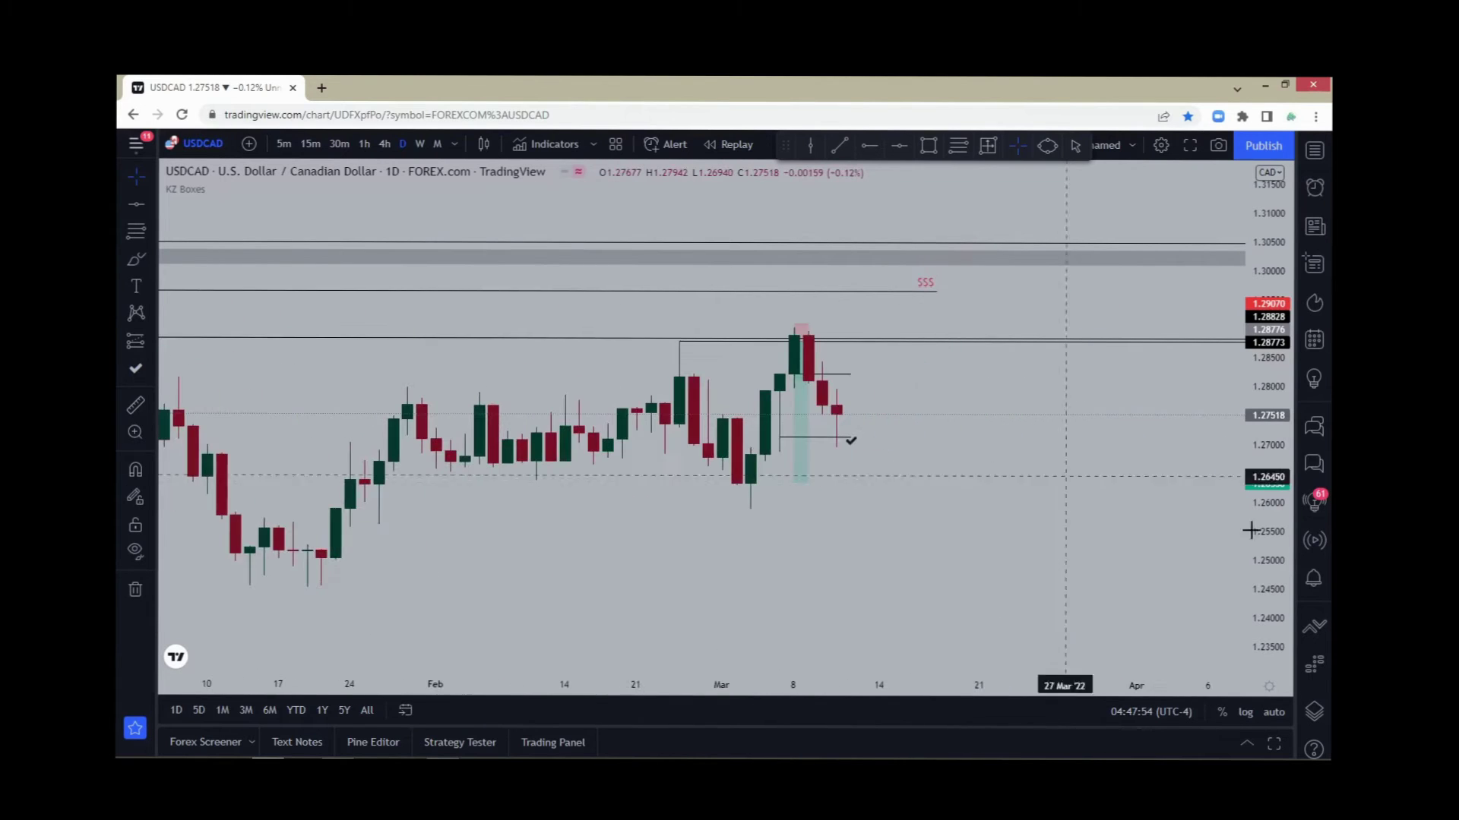
pyautogui.moveTo(1289, 566); pyautogui.dragTo(1126, 430)
pyautogui.scroll(-1, 1126, 430)
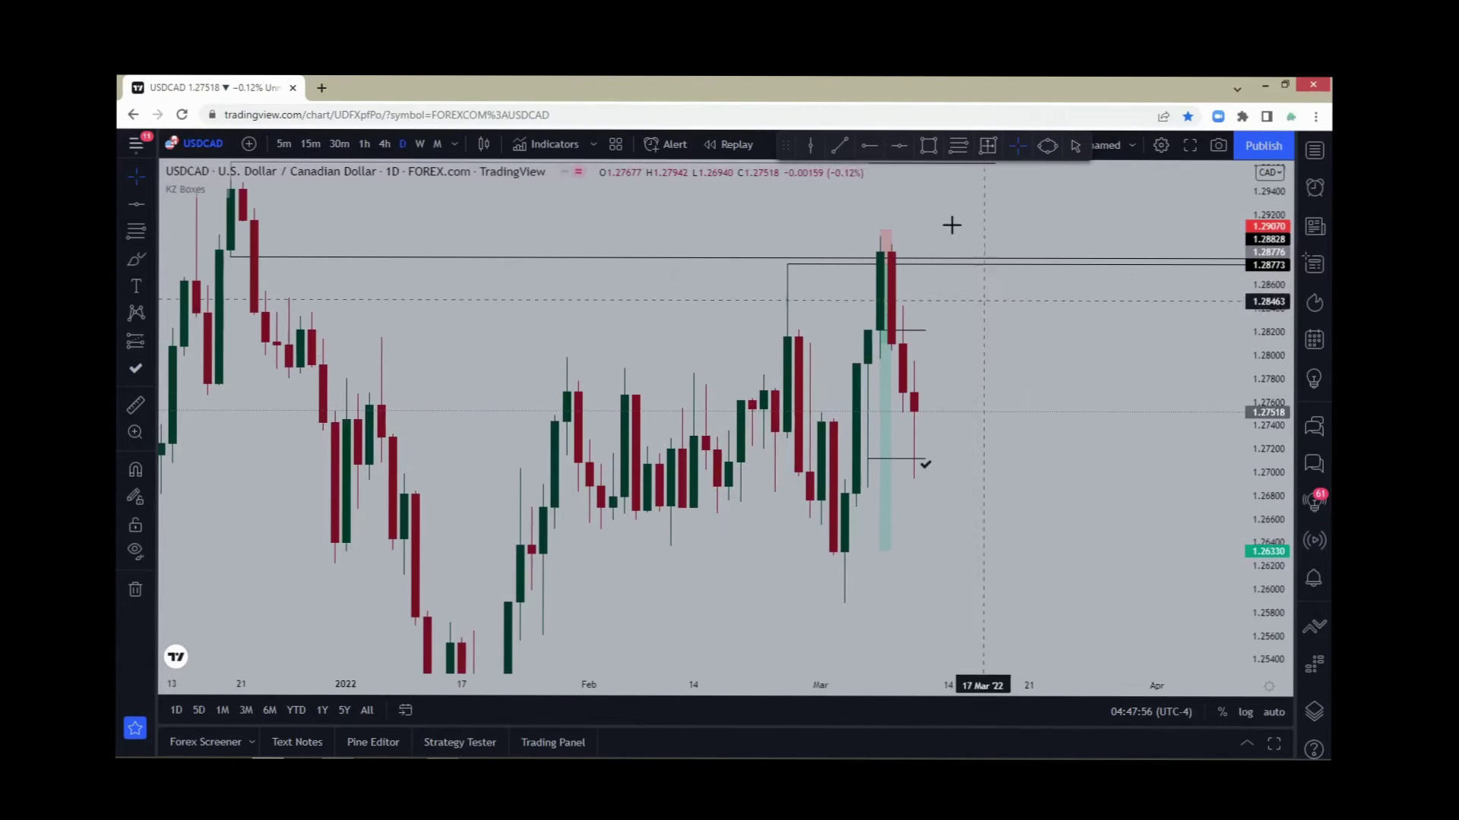
pyautogui.click(959, 149)
pyautogui.press('ctrl')
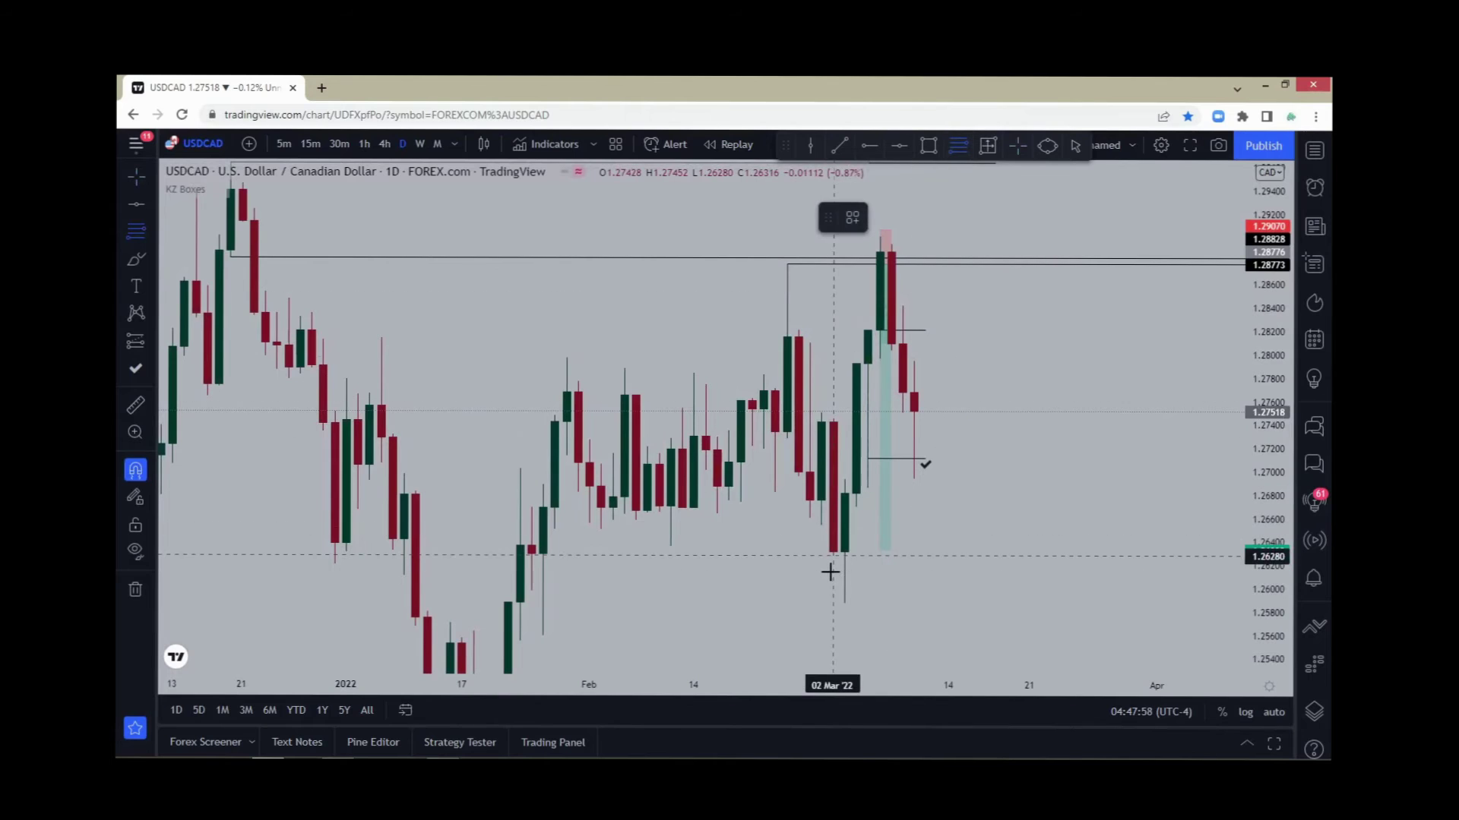
pyautogui.click(828, 545)
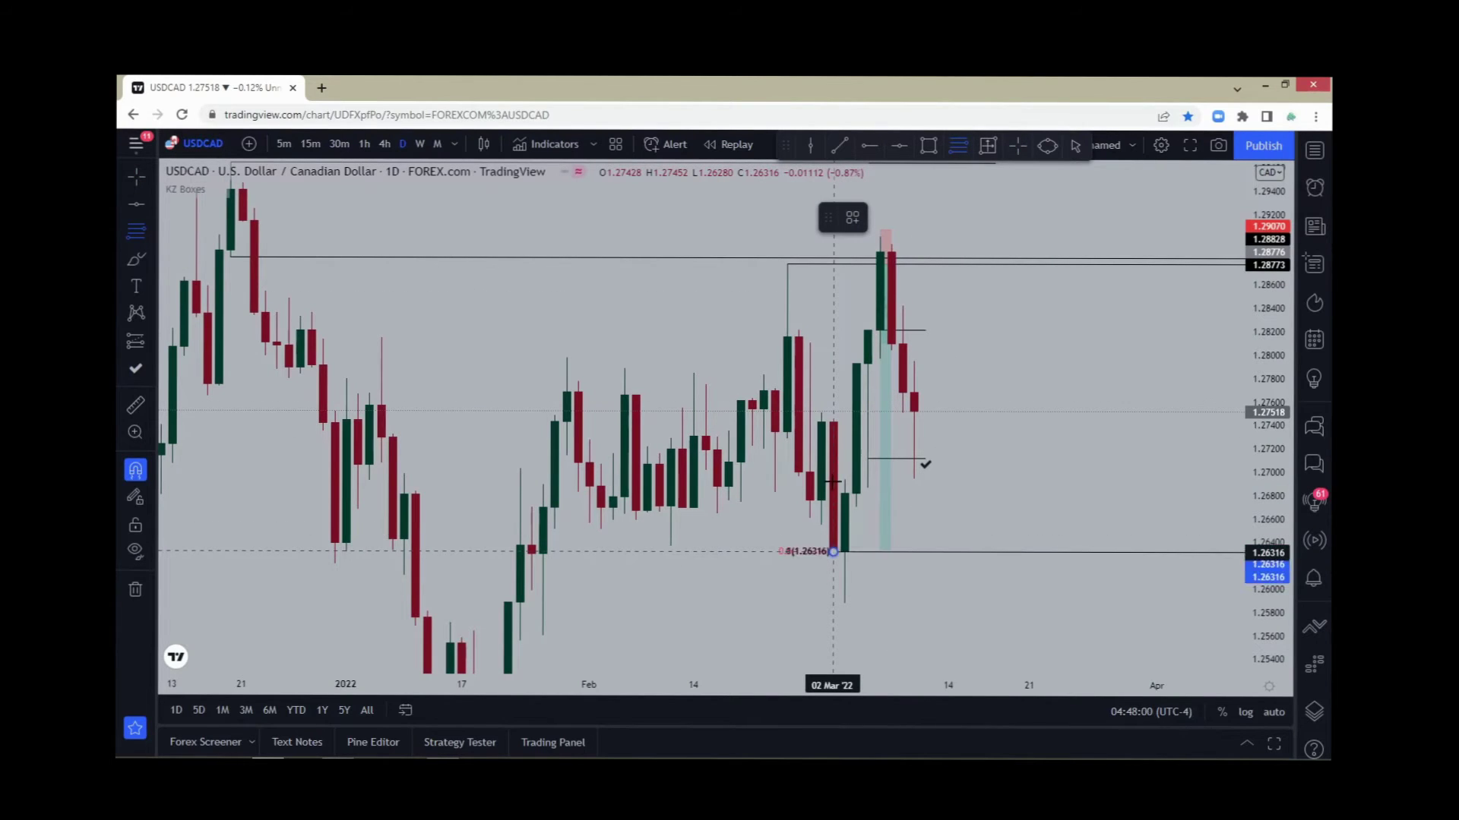
pyautogui.click(834, 423)
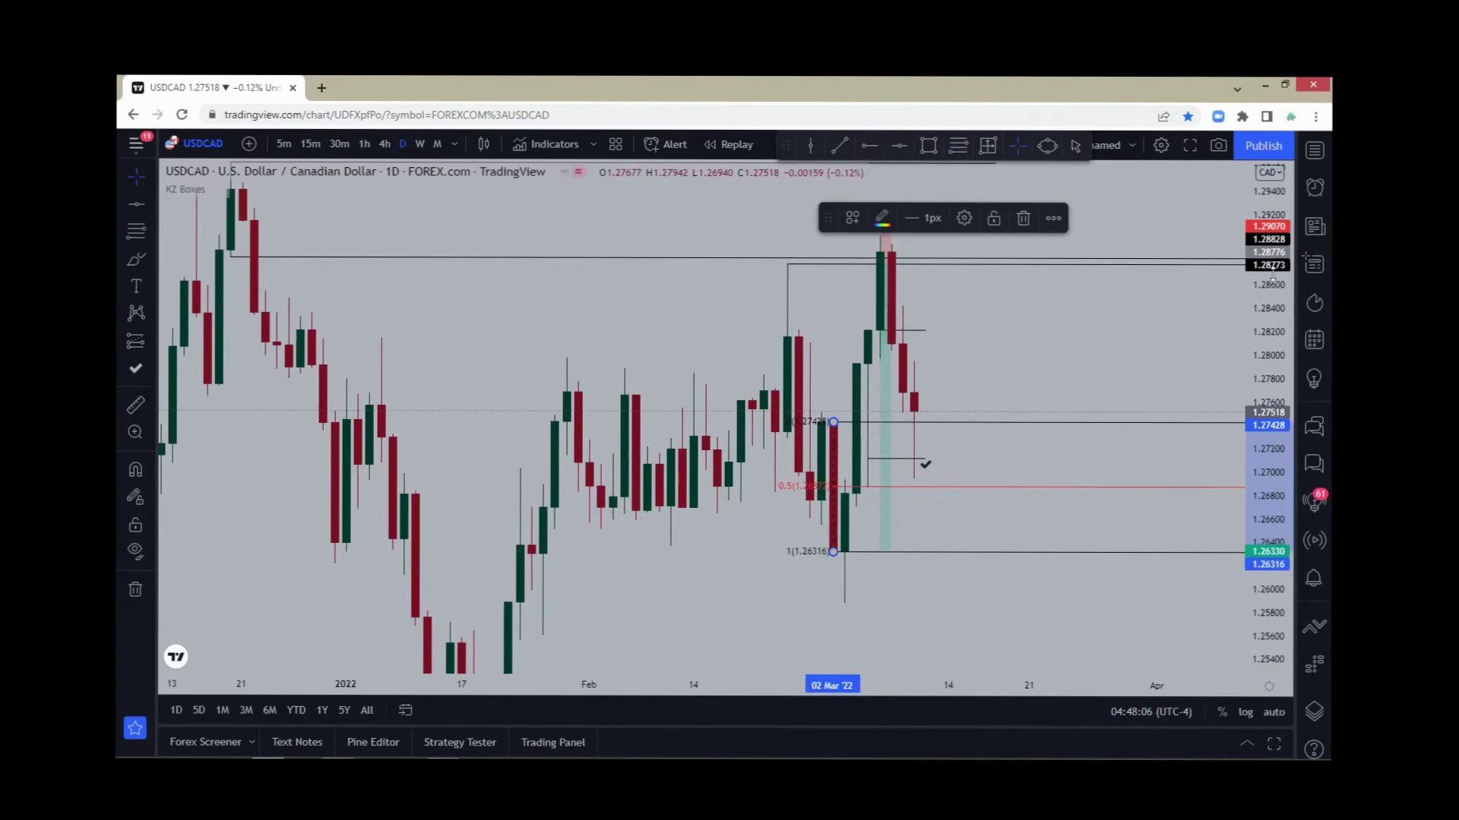
# Step: Check the March 2 candle's retracement levels on the daily and four-hour charts, and delete the retracement
pyautogui.moveTo(1272, 273); pyautogui.dragTo(1270, 304)
pyautogui.click(980, 399)
pyautogui.moveTo(977, 400); pyautogui.dragTo(924, 413)
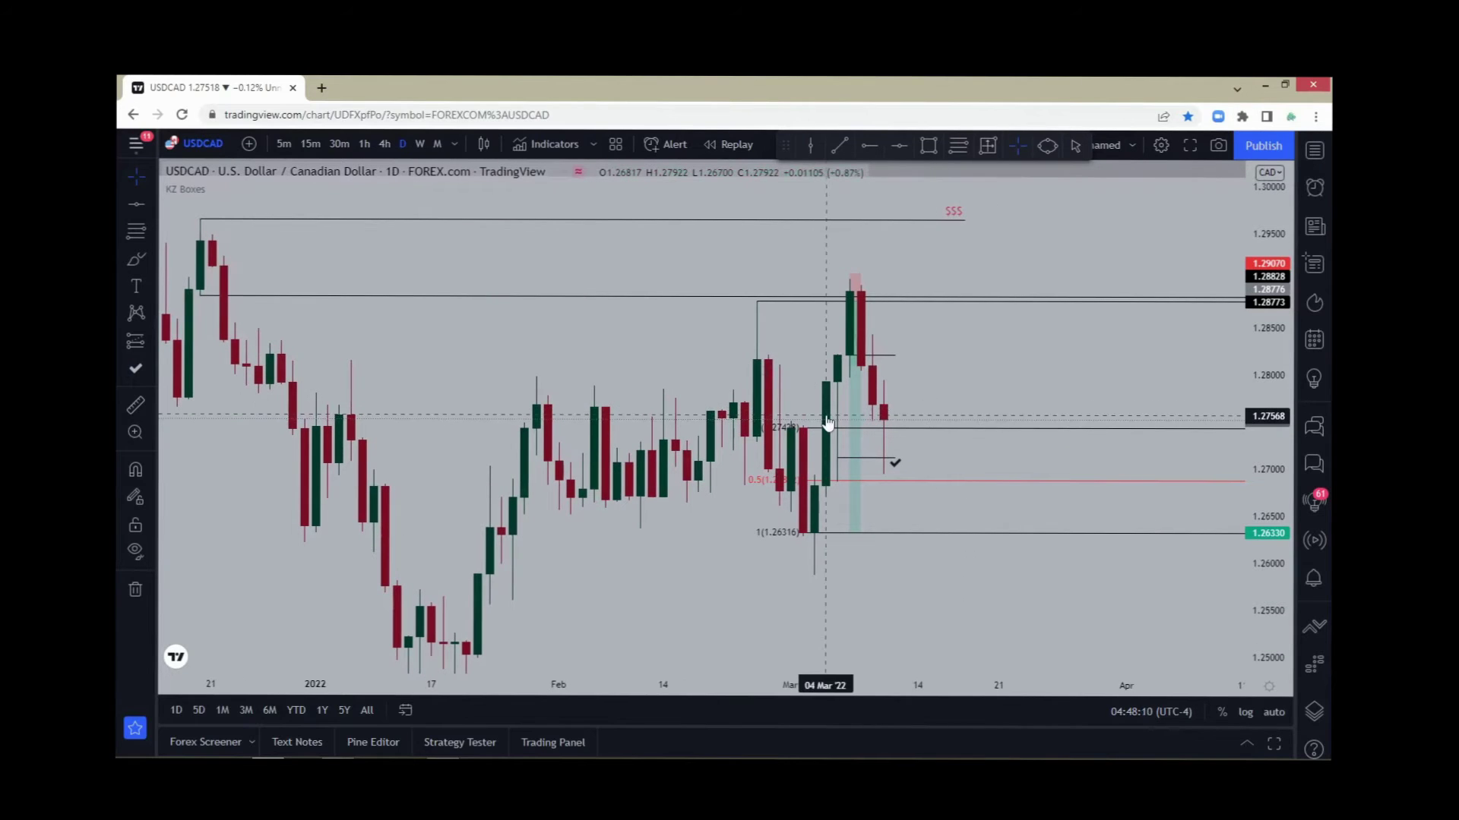
pyautogui.click(386, 144)
pyautogui.scroll(-2, 738, 516)
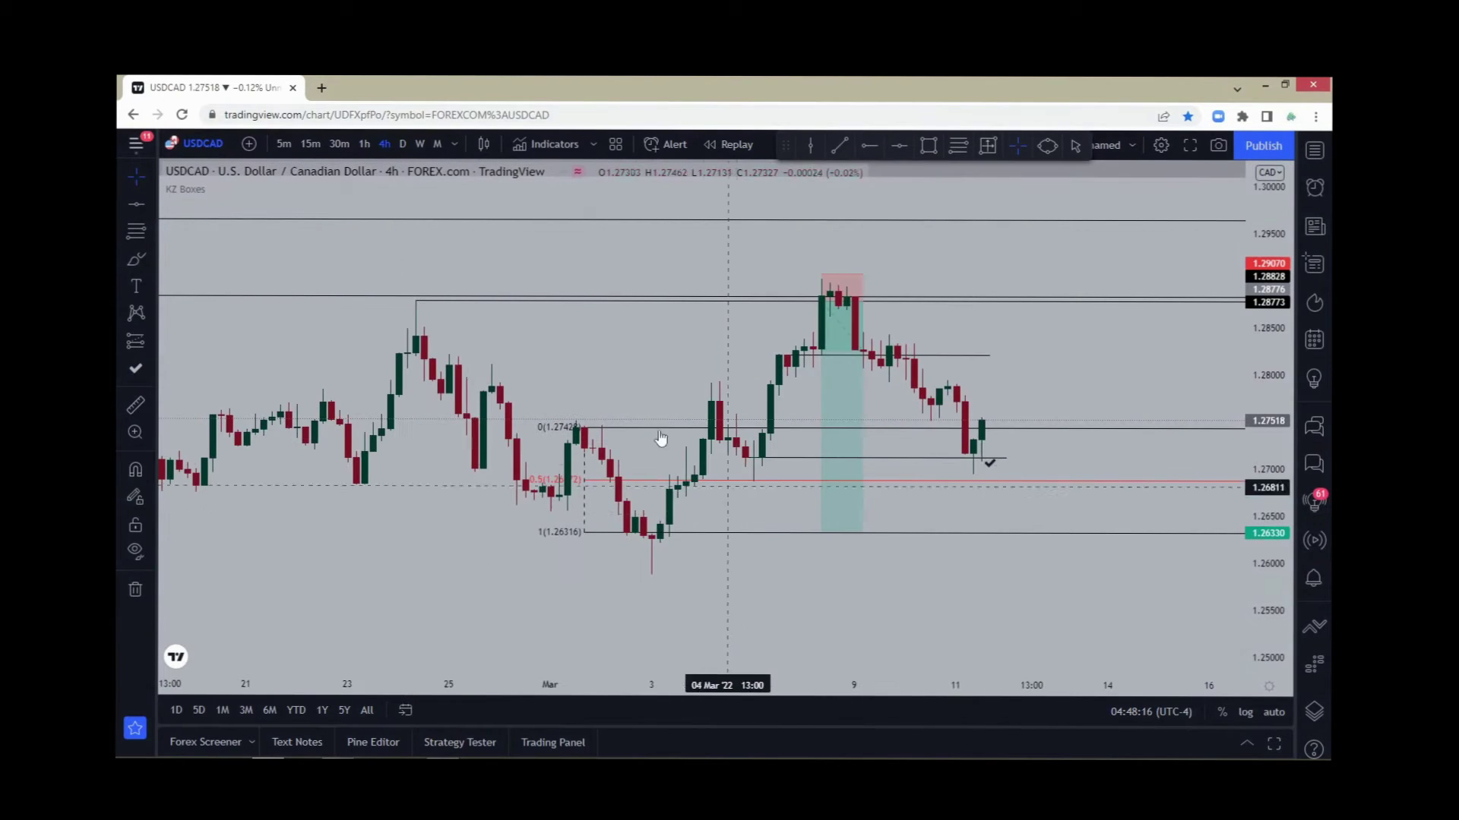
pyautogui.click(583, 428)
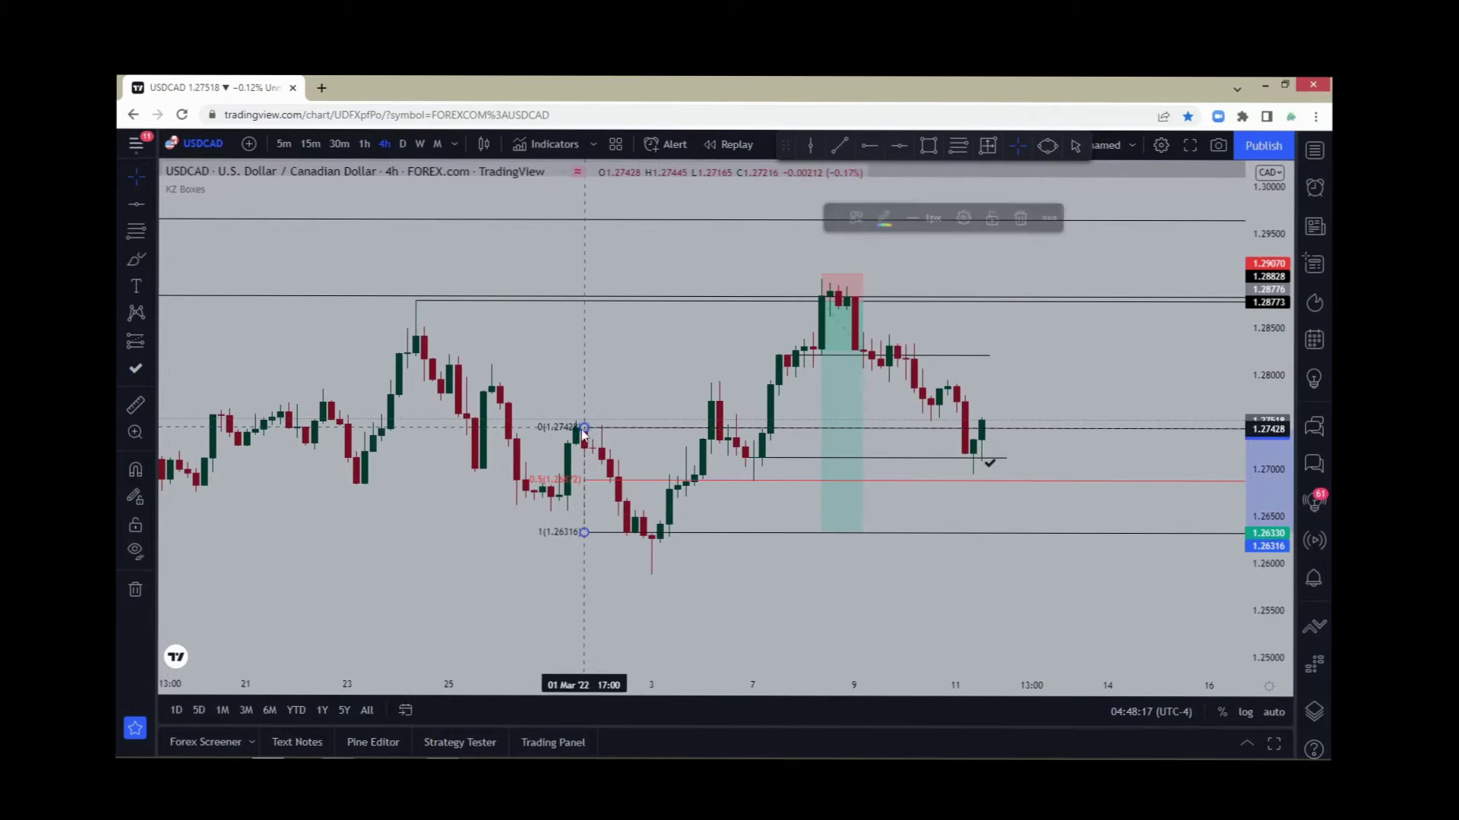
pyautogui.press('Delete')
# Step: Examine the four-hour swings from mid-January to the March 7 low and close the advertisement pop-up
pyautogui.click(751, 457)
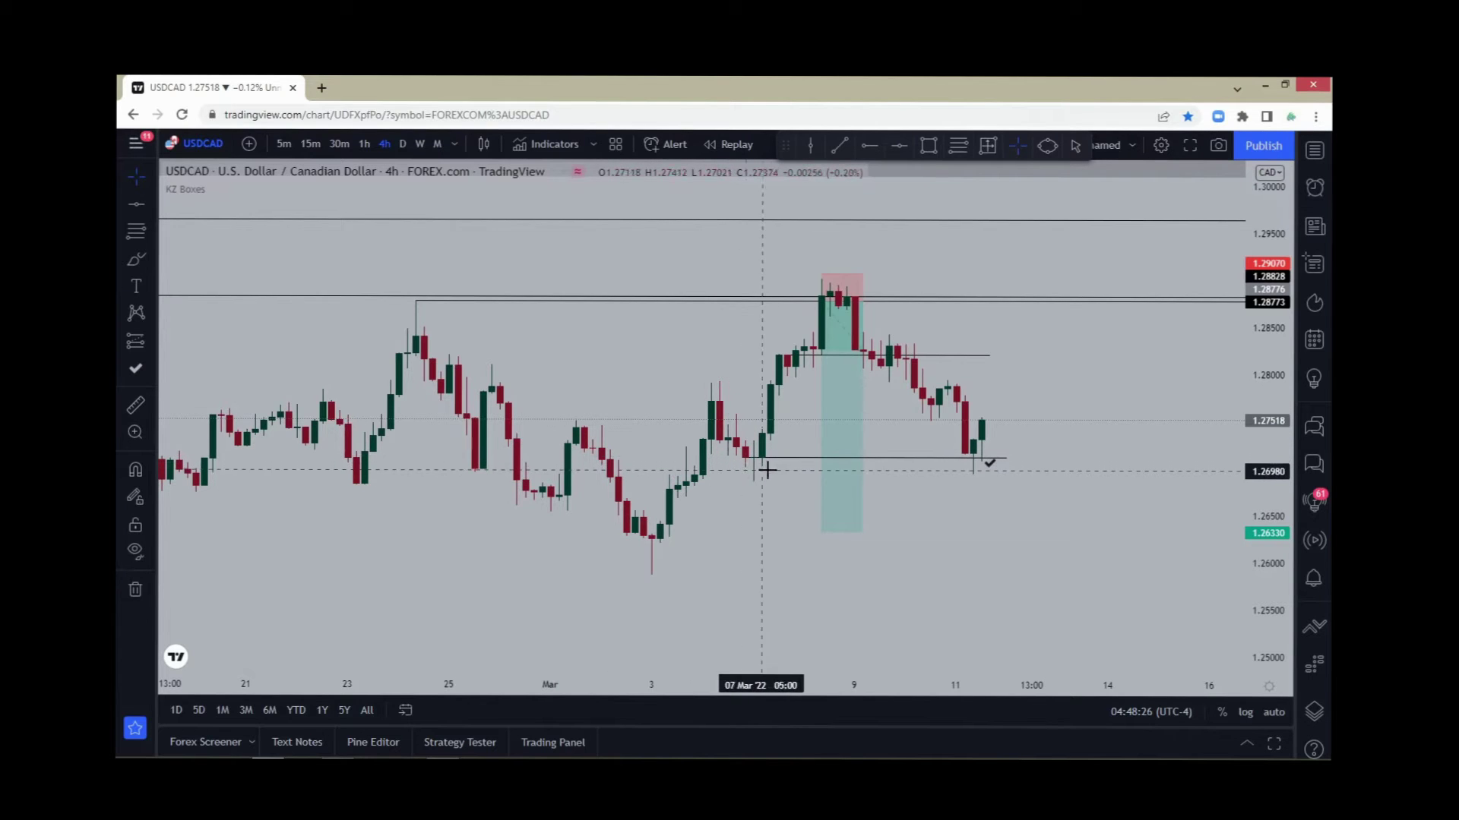
pyautogui.scroll(-2, 949, 494)
pyautogui.moveTo(950, 515); pyautogui.dragTo(855, 538)
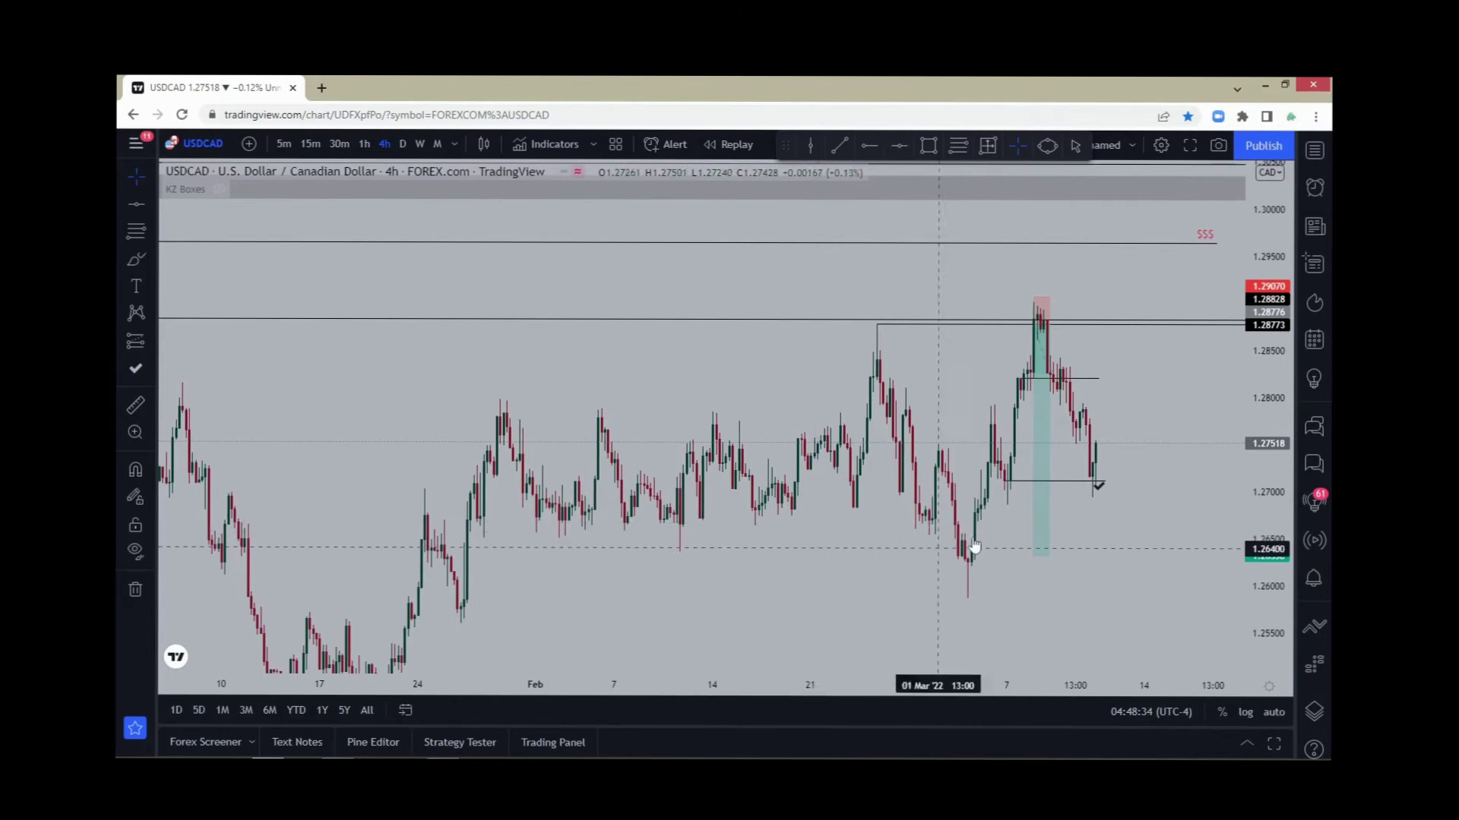
pyautogui.scroll(2, 923, 525)
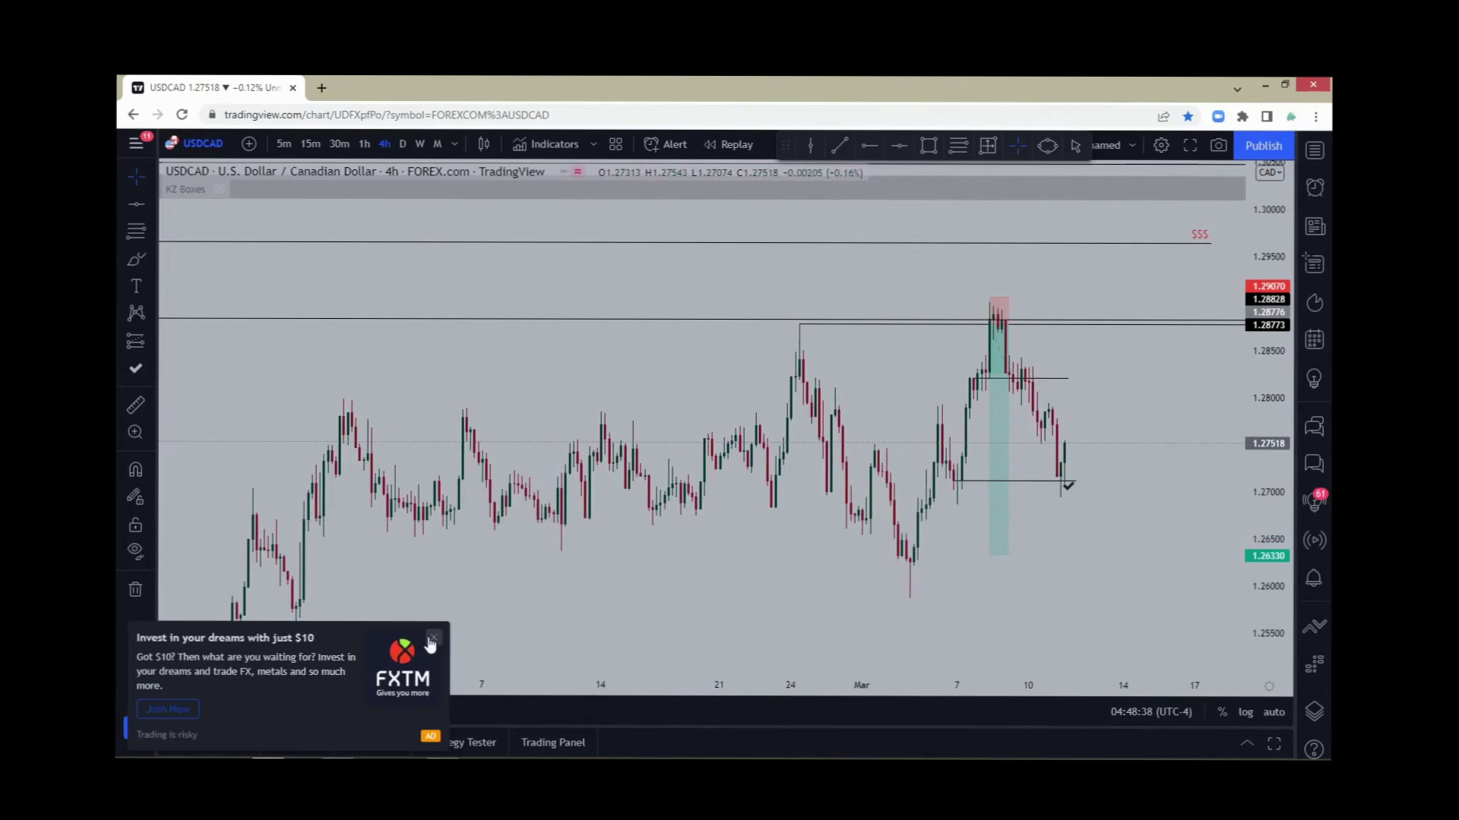
pyautogui.click(434, 640)
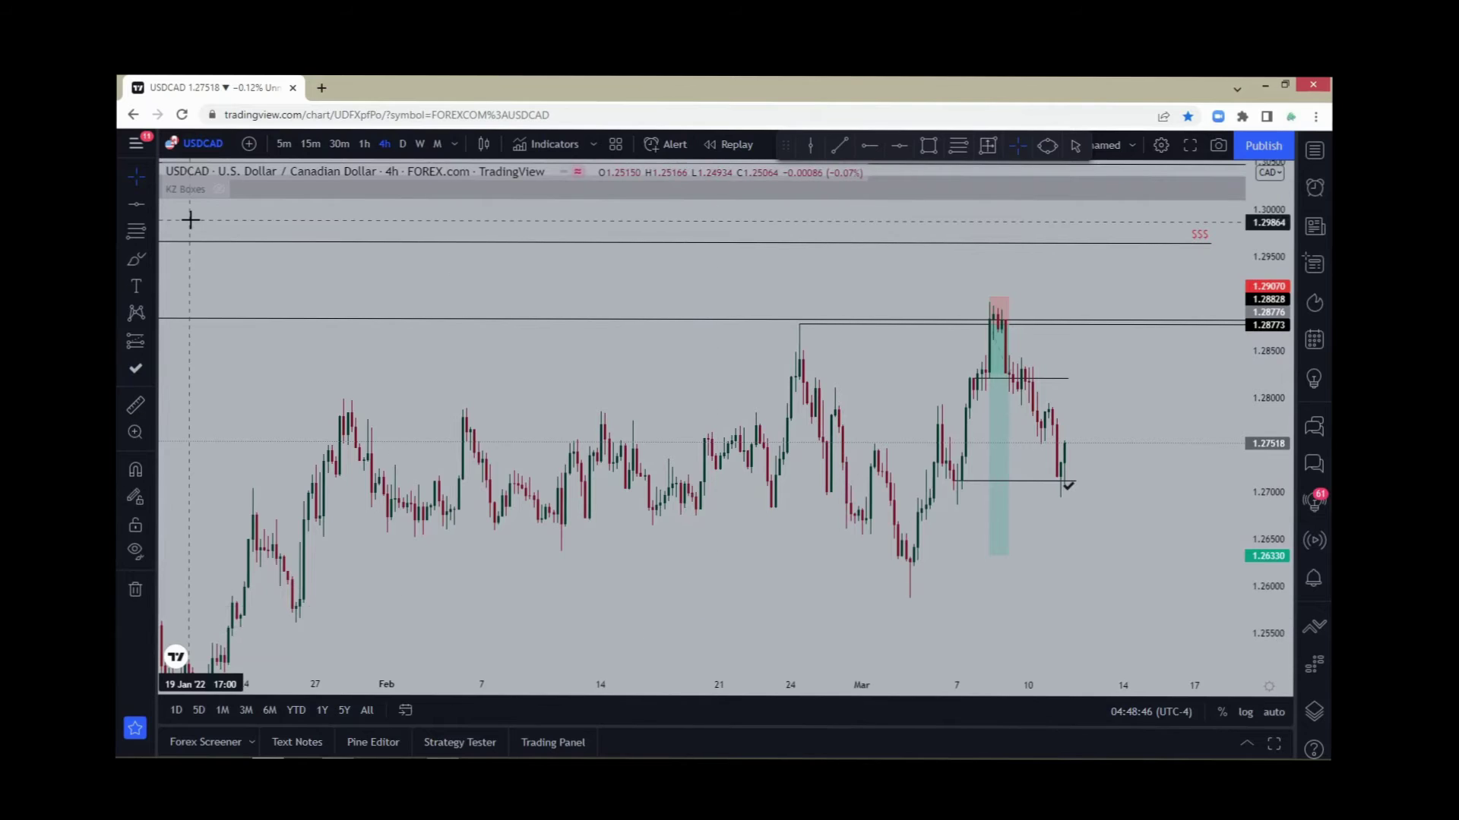
# Step: Switch to the weekly chart, reset its view and examine the highs beneath the grey zone near 1.30
pyautogui.moveTo(238, 192)
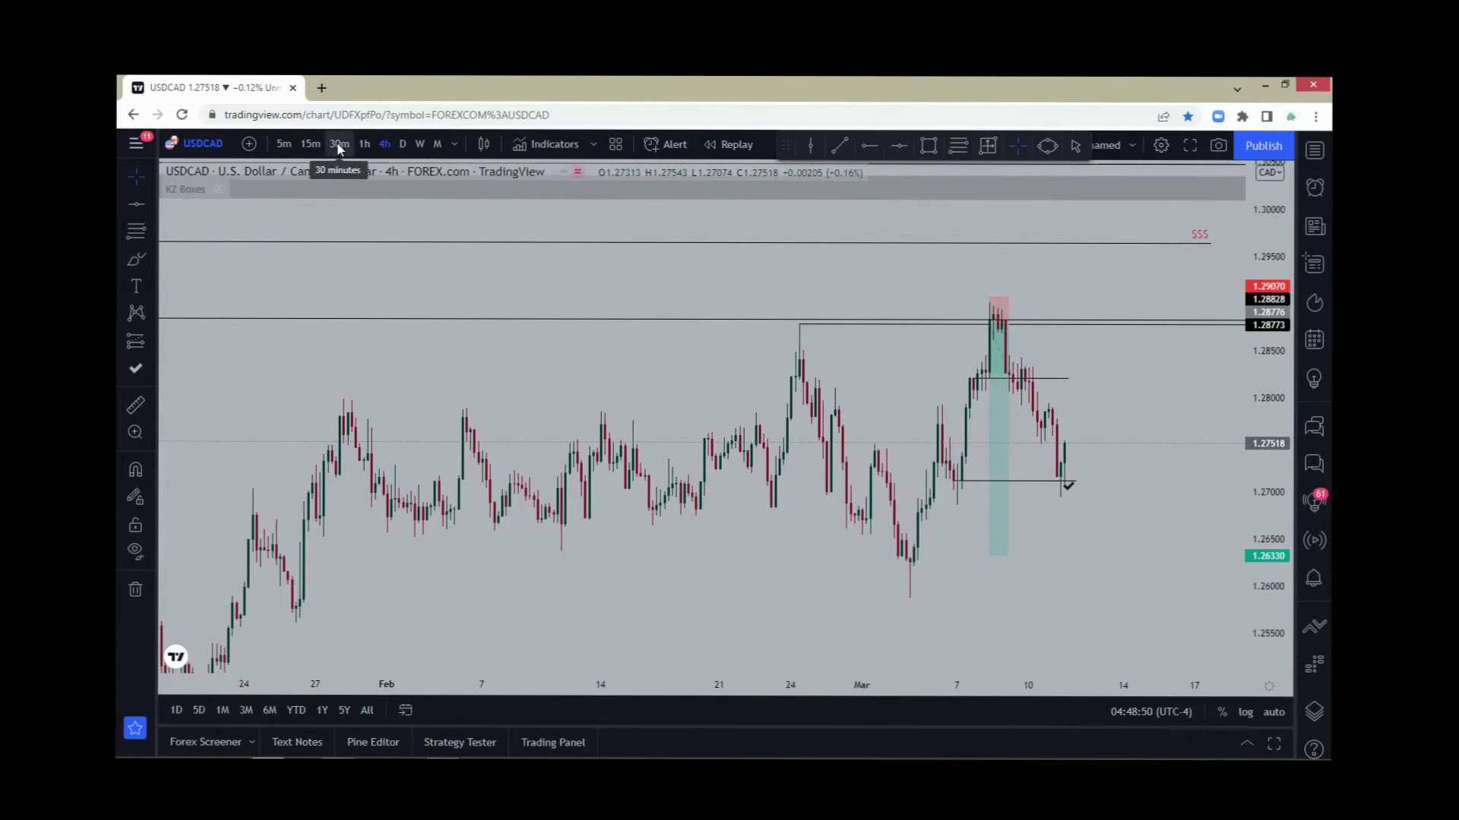
pyautogui.click(419, 144)
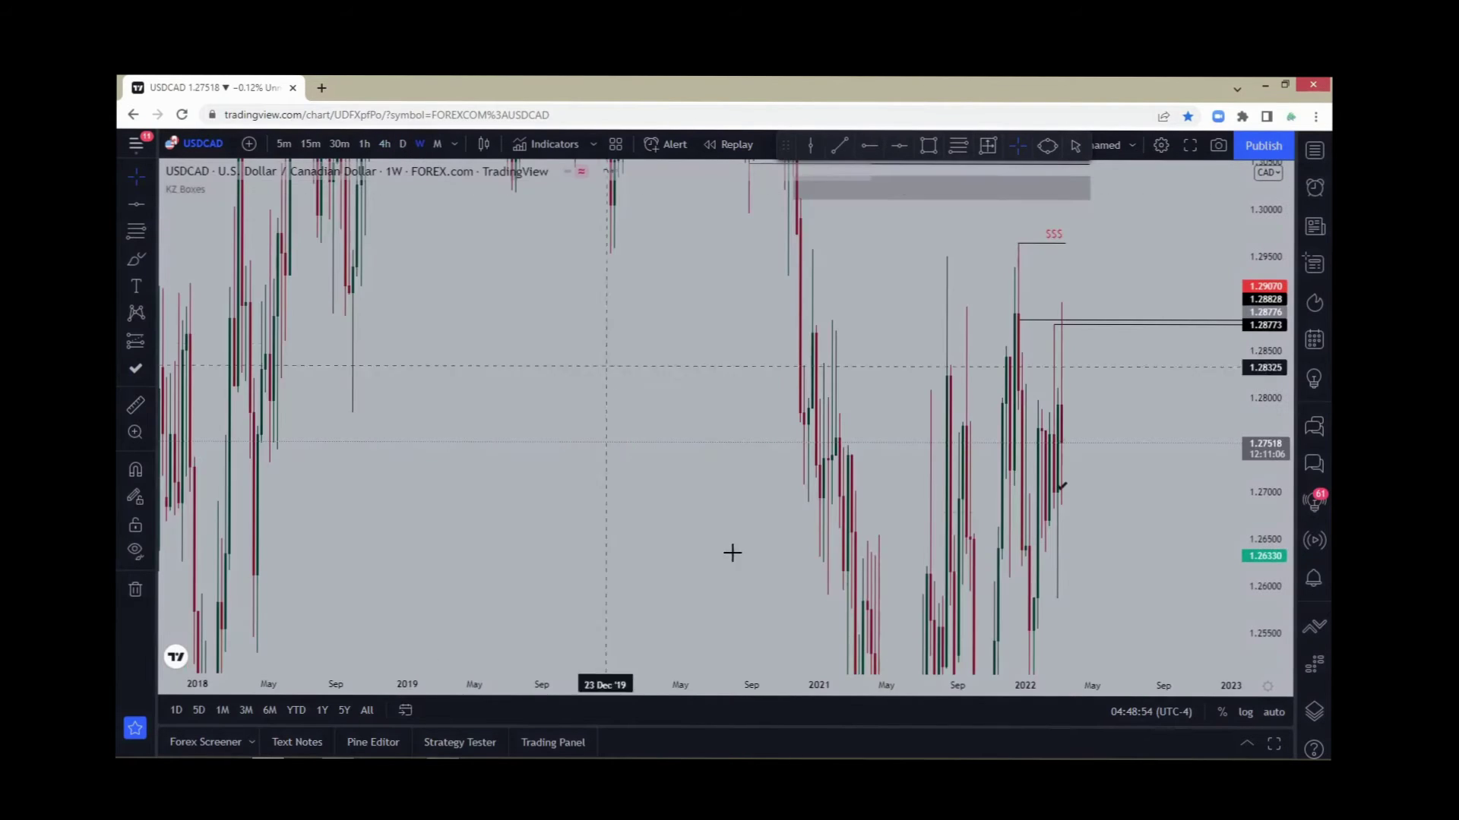
pyautogui.click(790, 639)
pyautogui.scroll(5, 768, 579)
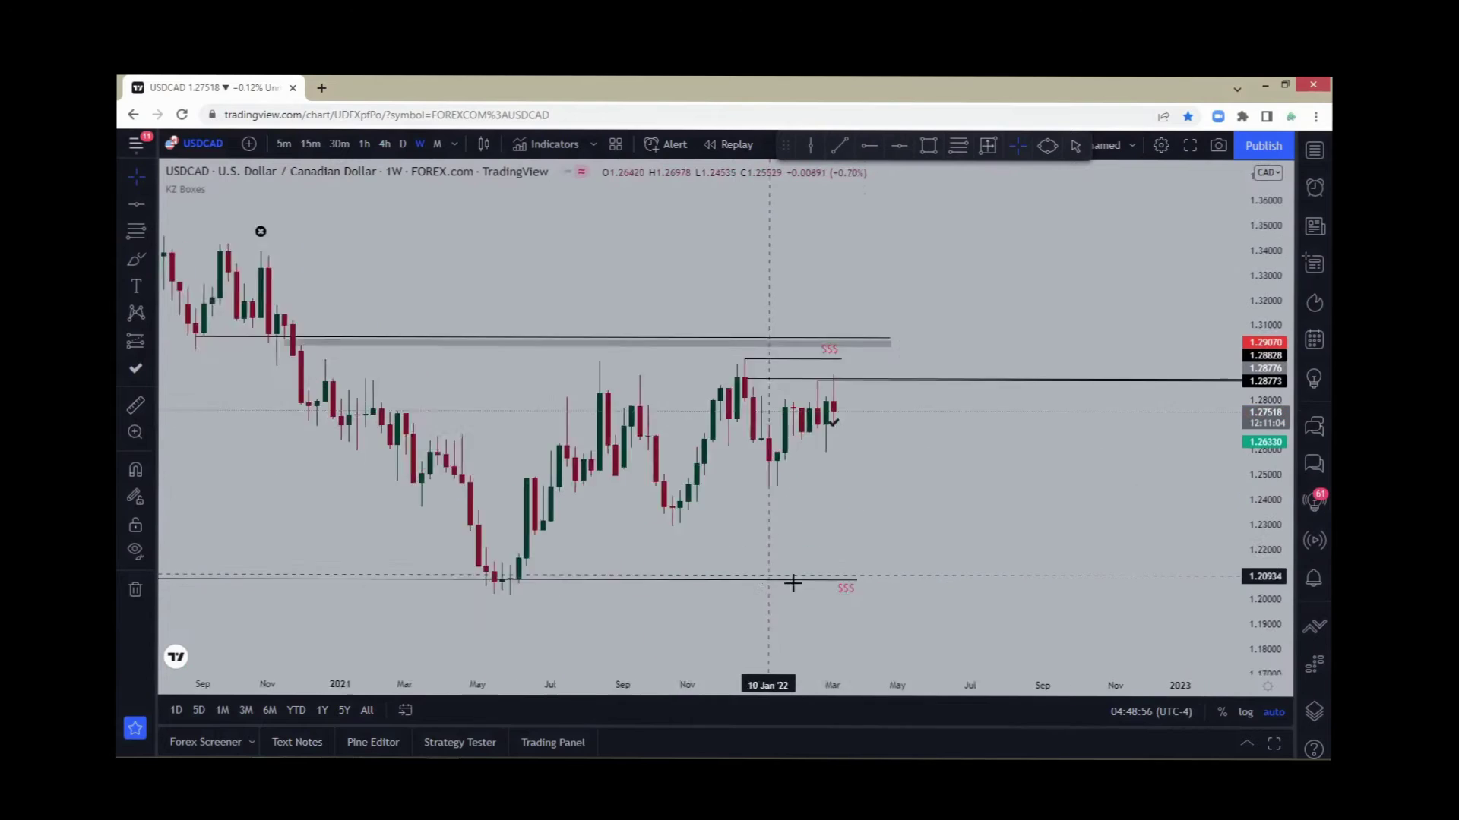
pyautogui.moveTo(1265, 600); pyautogui.dragTo(1265, 494)
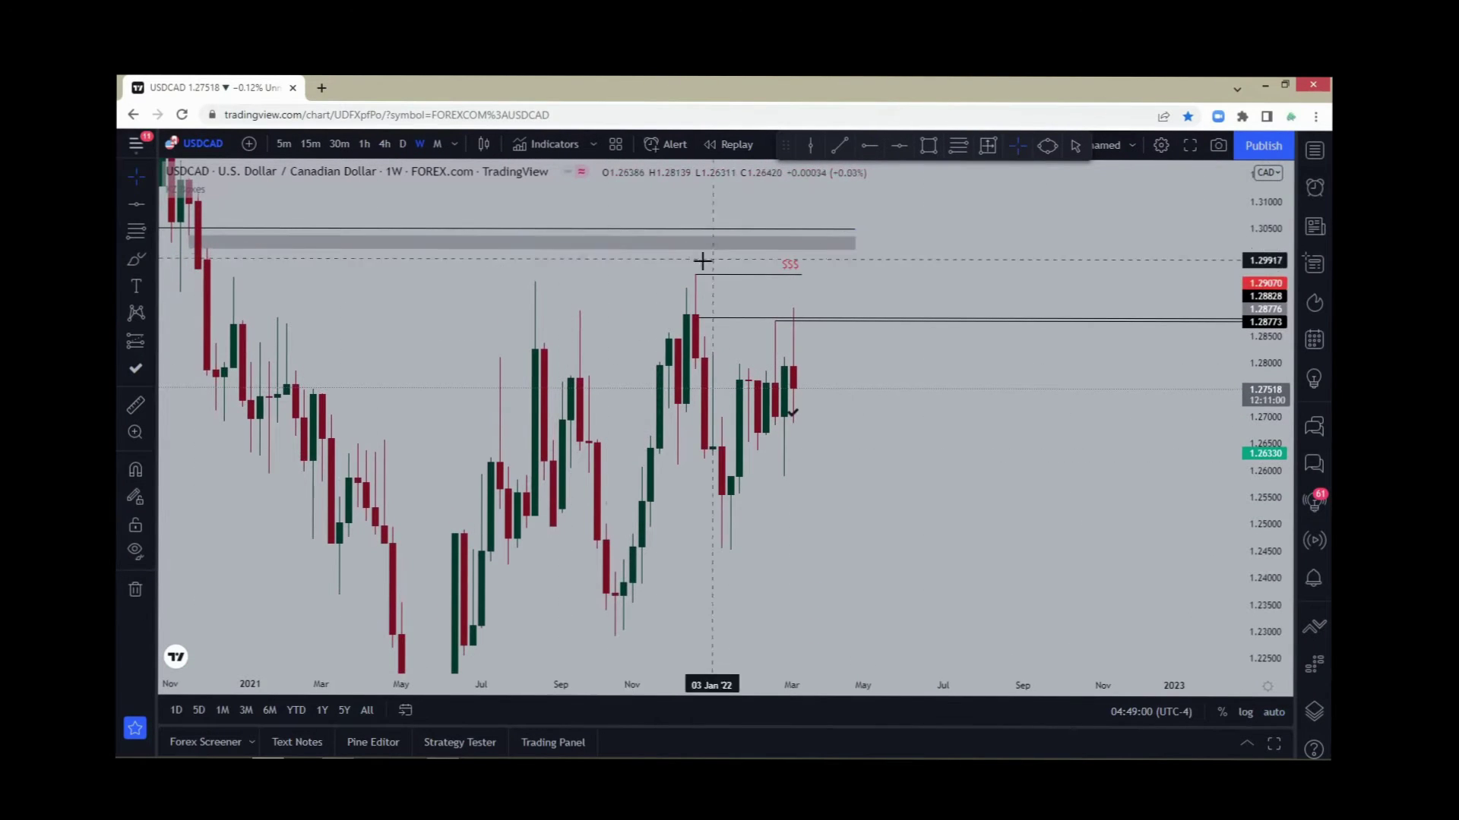
pyautogui.moveTo(418, 313); pyautogui.dragTo(552, 348)
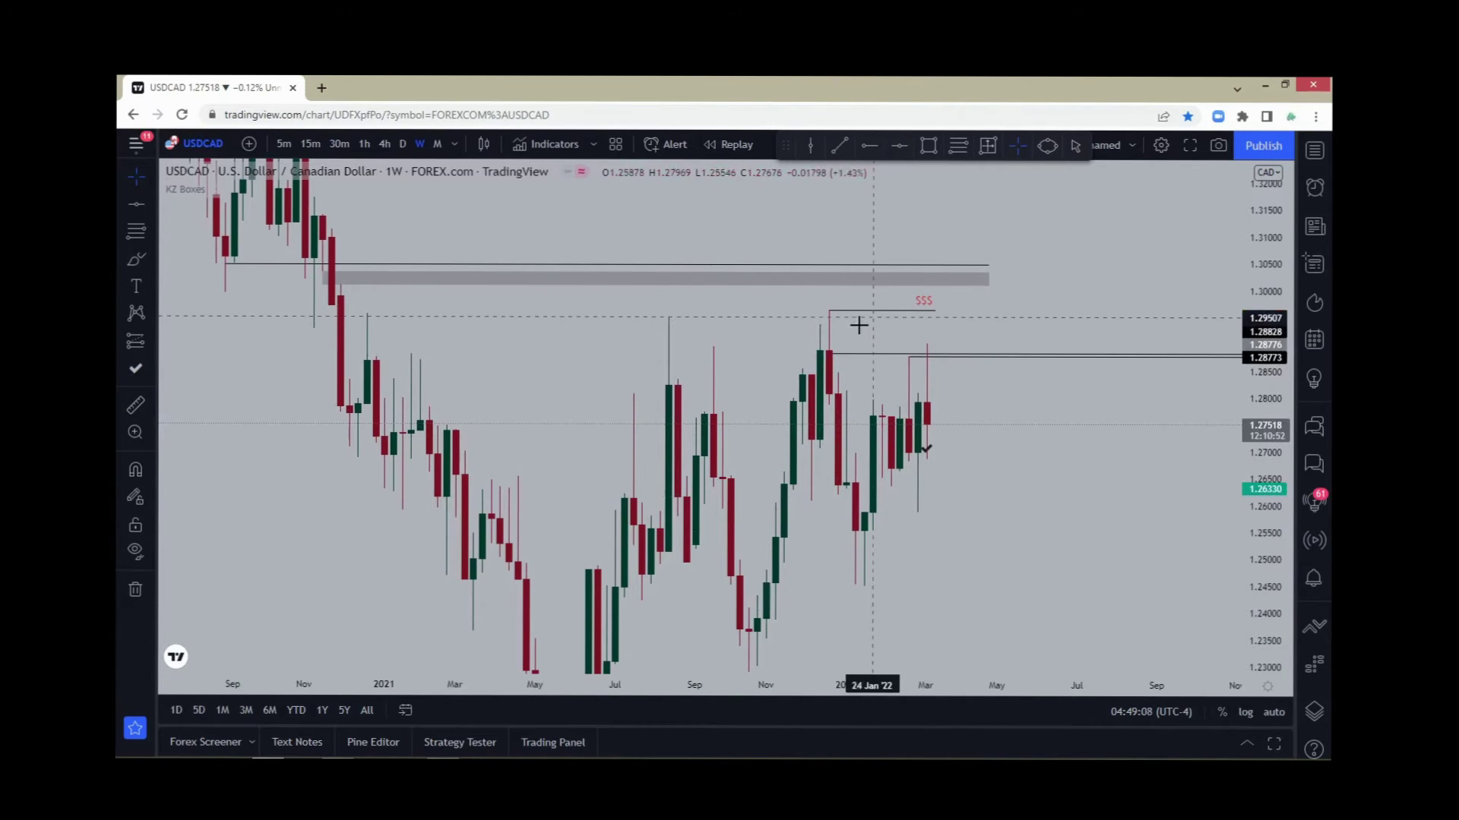
# Step: Look back over the weekly price history to 2007, relating the major swings to the marked high and low liquidity levels
pyautogui.scroll(-3, 1205, 411)
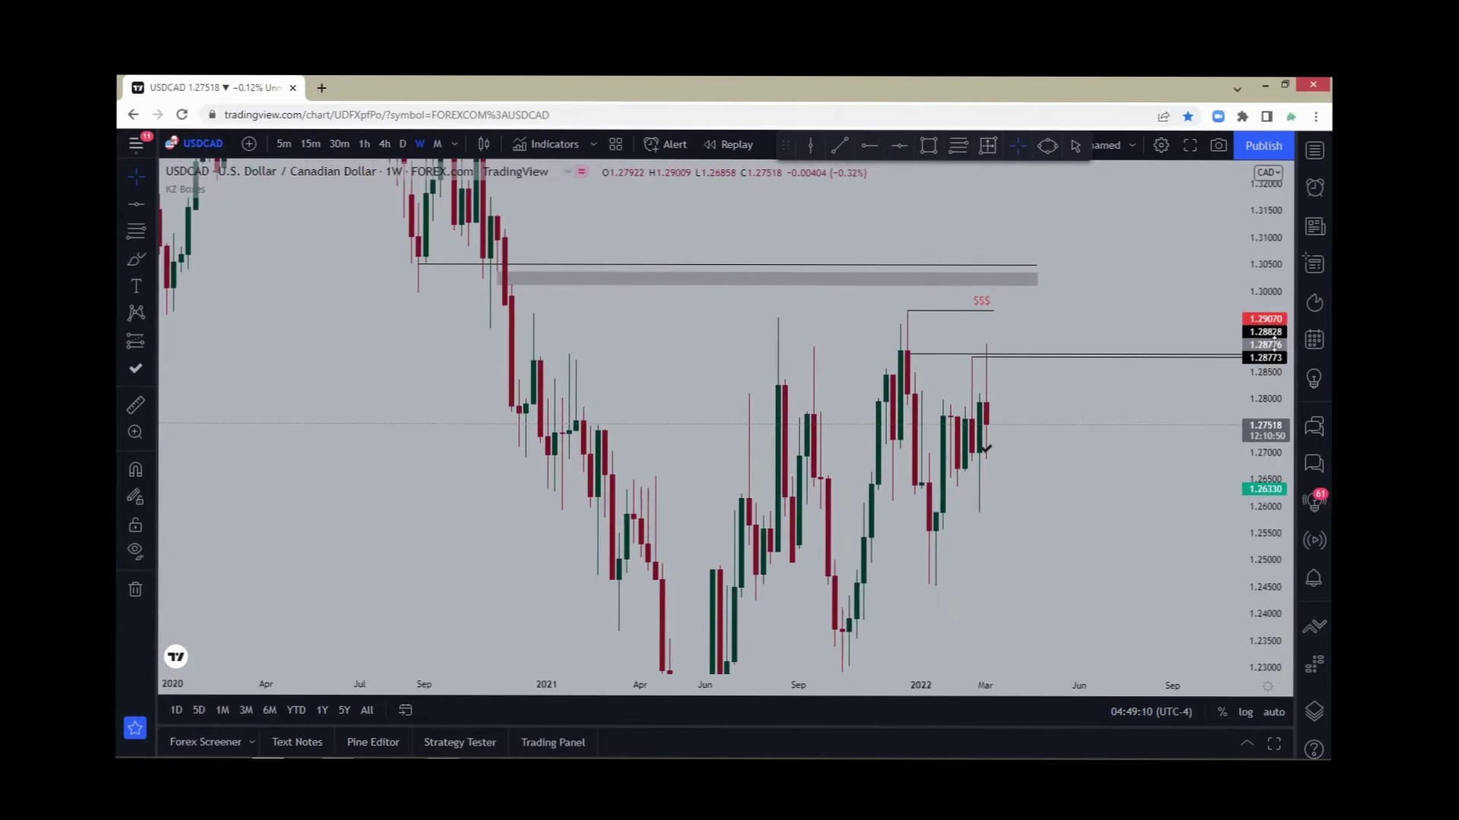
pyautogui.moveTo(1267, 345); pyautogui.dragTo(1169, 570)
pyautogui.scroll(-2, 1167, 569)
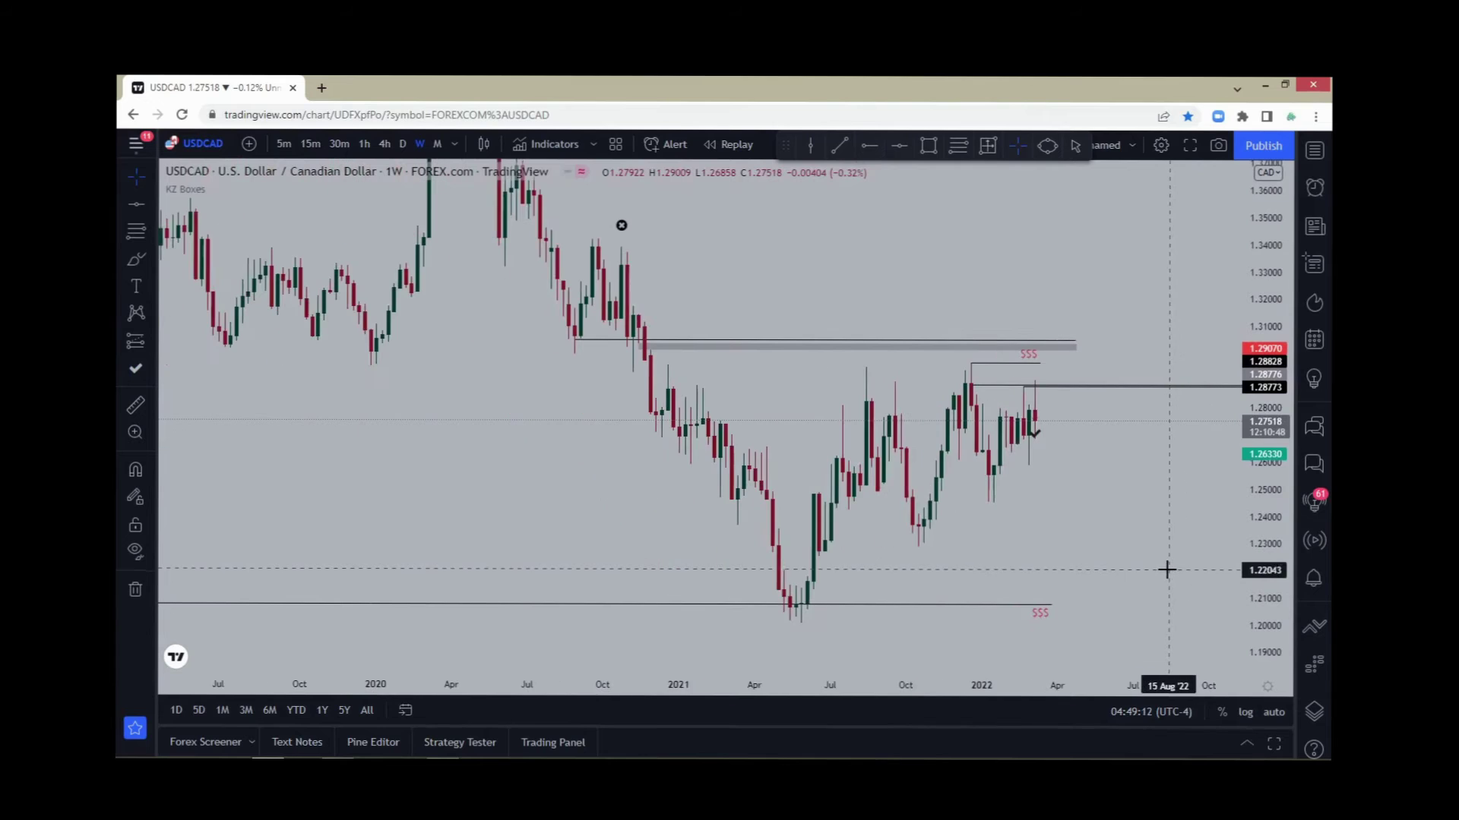
pyautogui.scroll(-2, 1149, 494)
pyautogui.scroll(-2, 1156, 489)
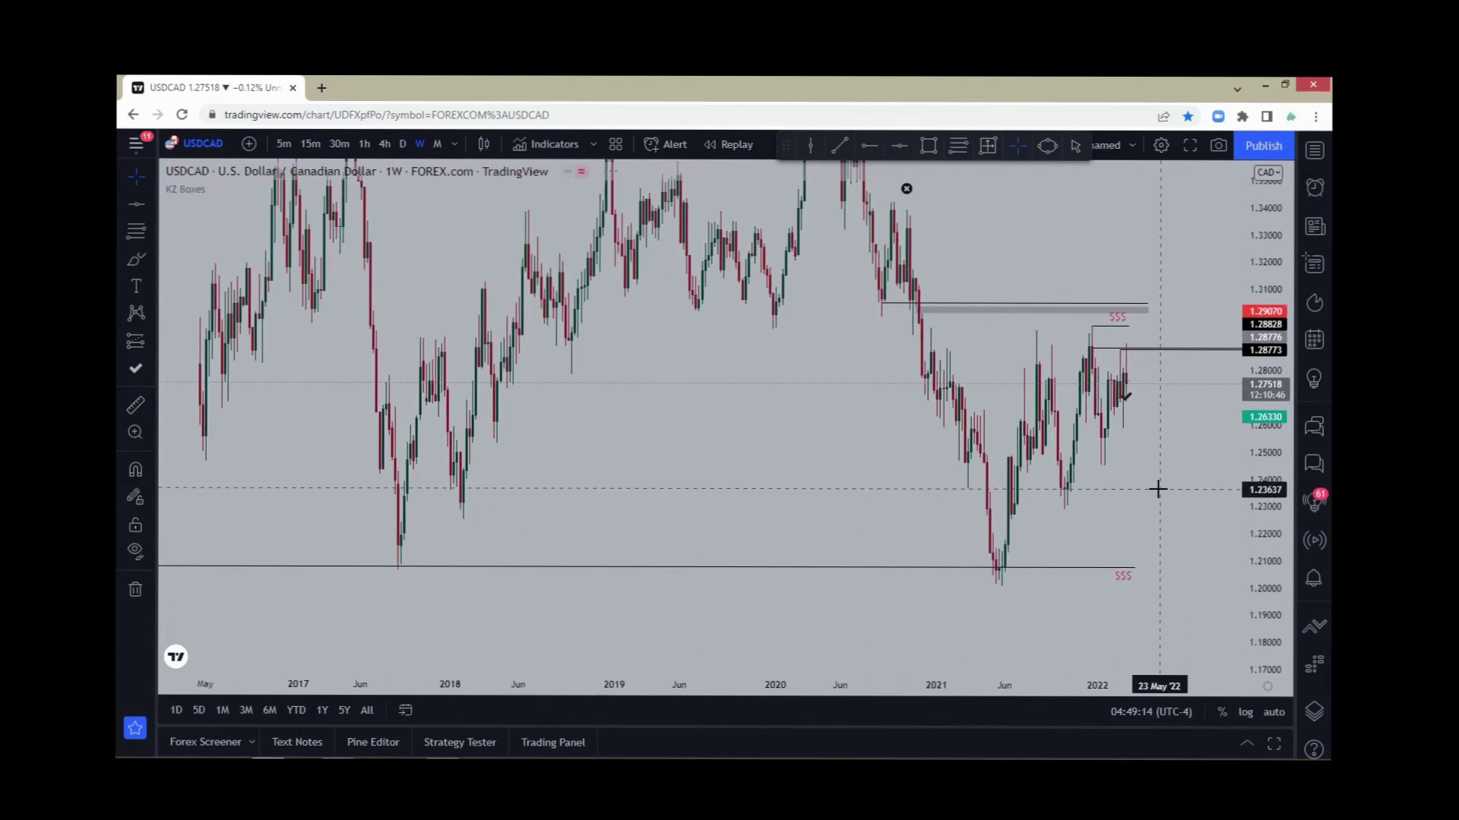
pyautogui.moveTo(1247, 348); pyautogui.dragTo(1236, 479)
pyautogui.scroll(2, 1236, 477)
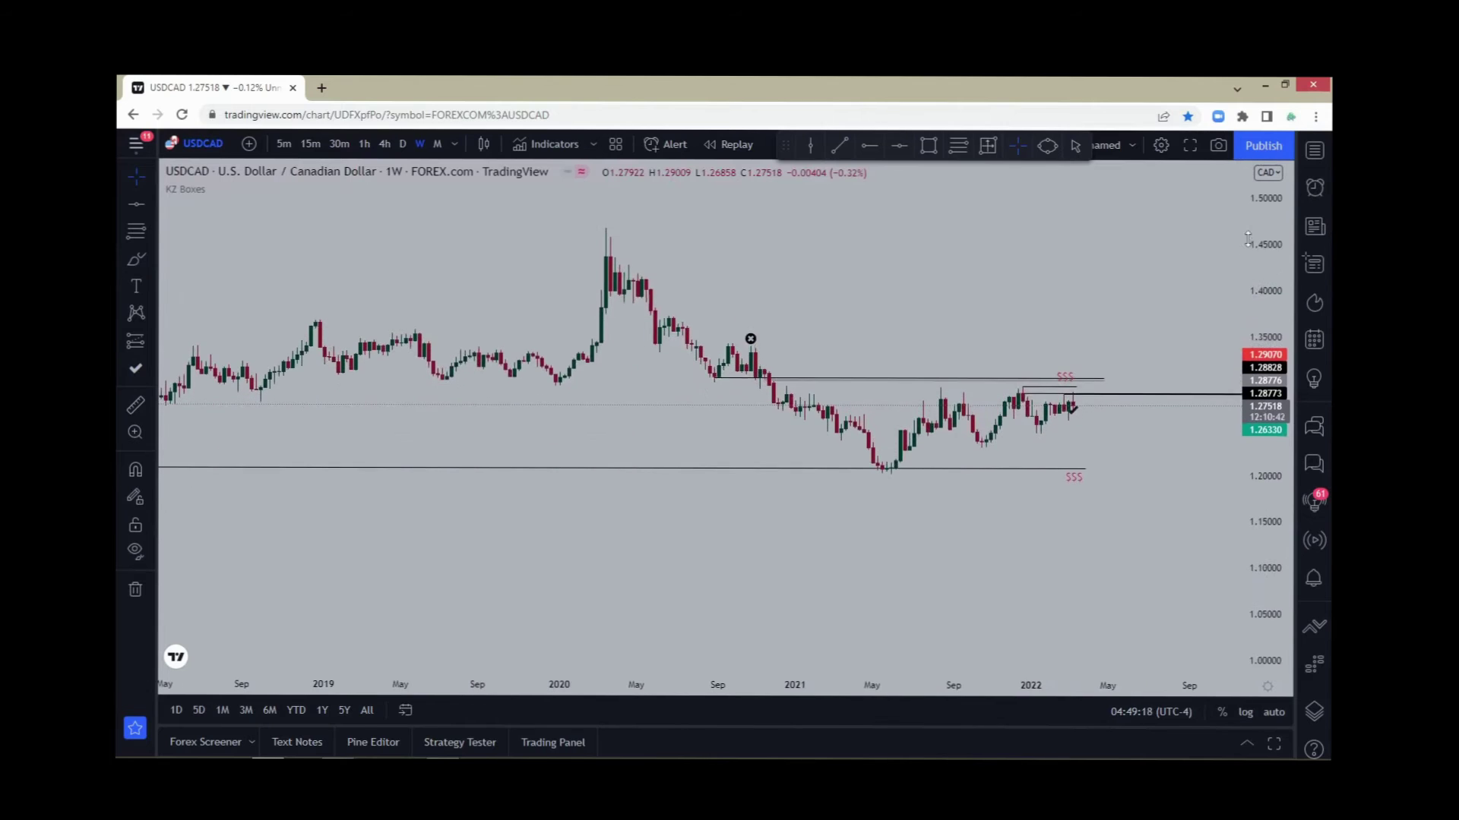
pyautogui.scroll(-3, 920, 477)
pyautogui.scroll(-5, 921, 477)
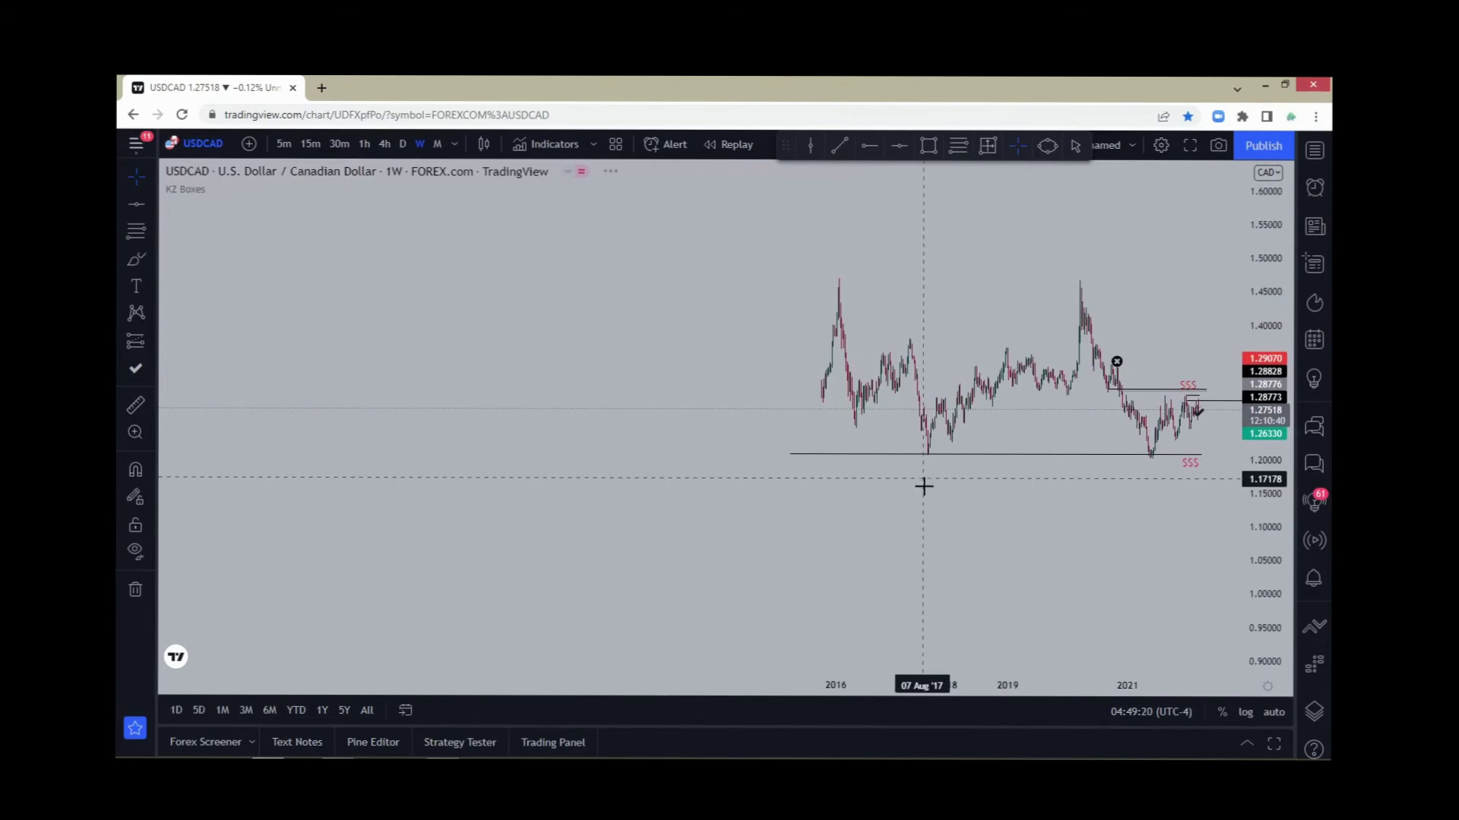
pyautogui.scroll(2, 853, 556)
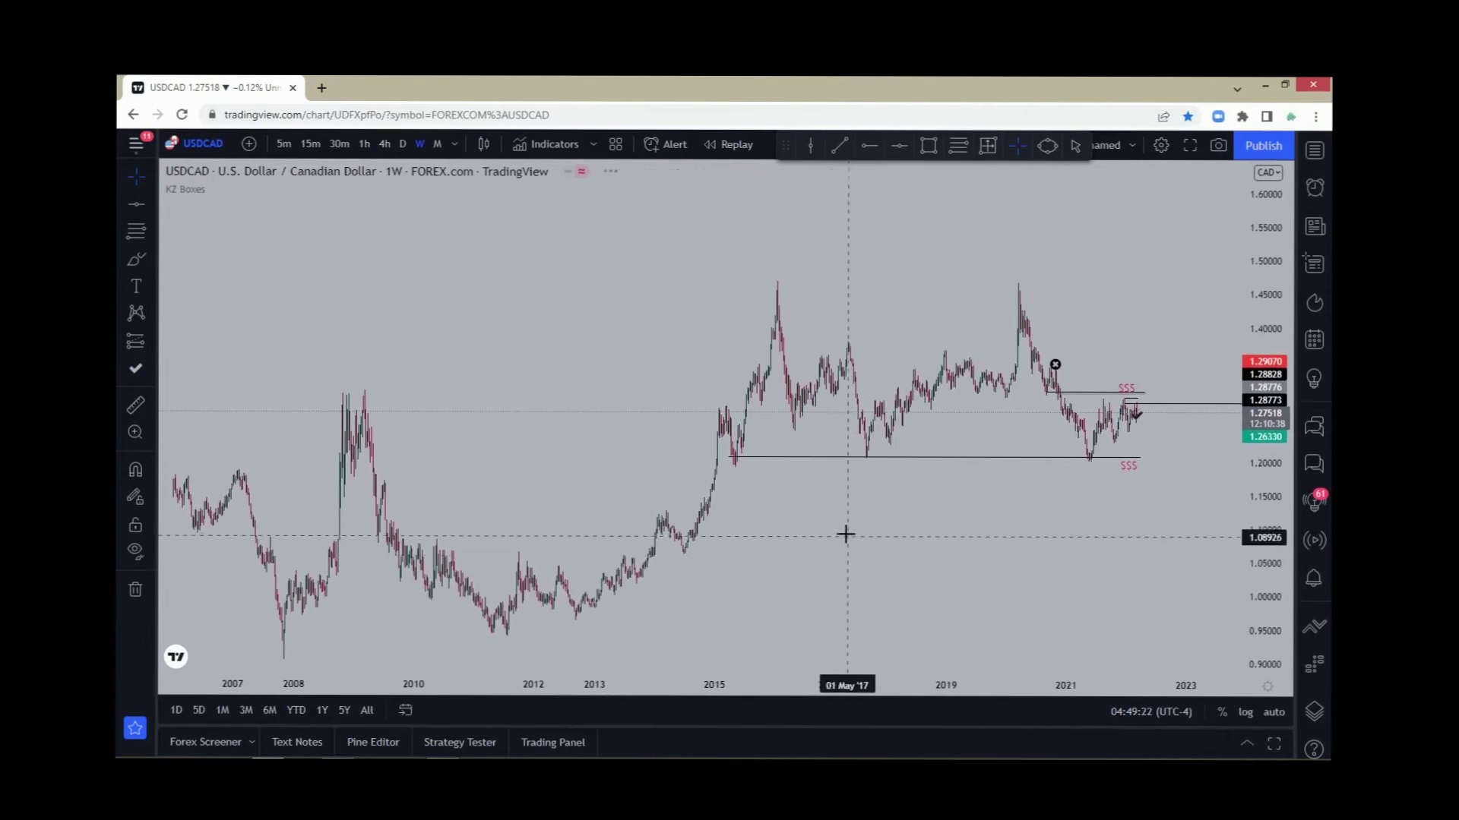
# Step: Draw a Fibonacci retracement on the weekly chart from the March 2020 high at 1.46683 to the 31 May 2021 low at 1.20071
pyautogui.moveTo(1269, 536); pyautogui.dragTo(1269, 566)
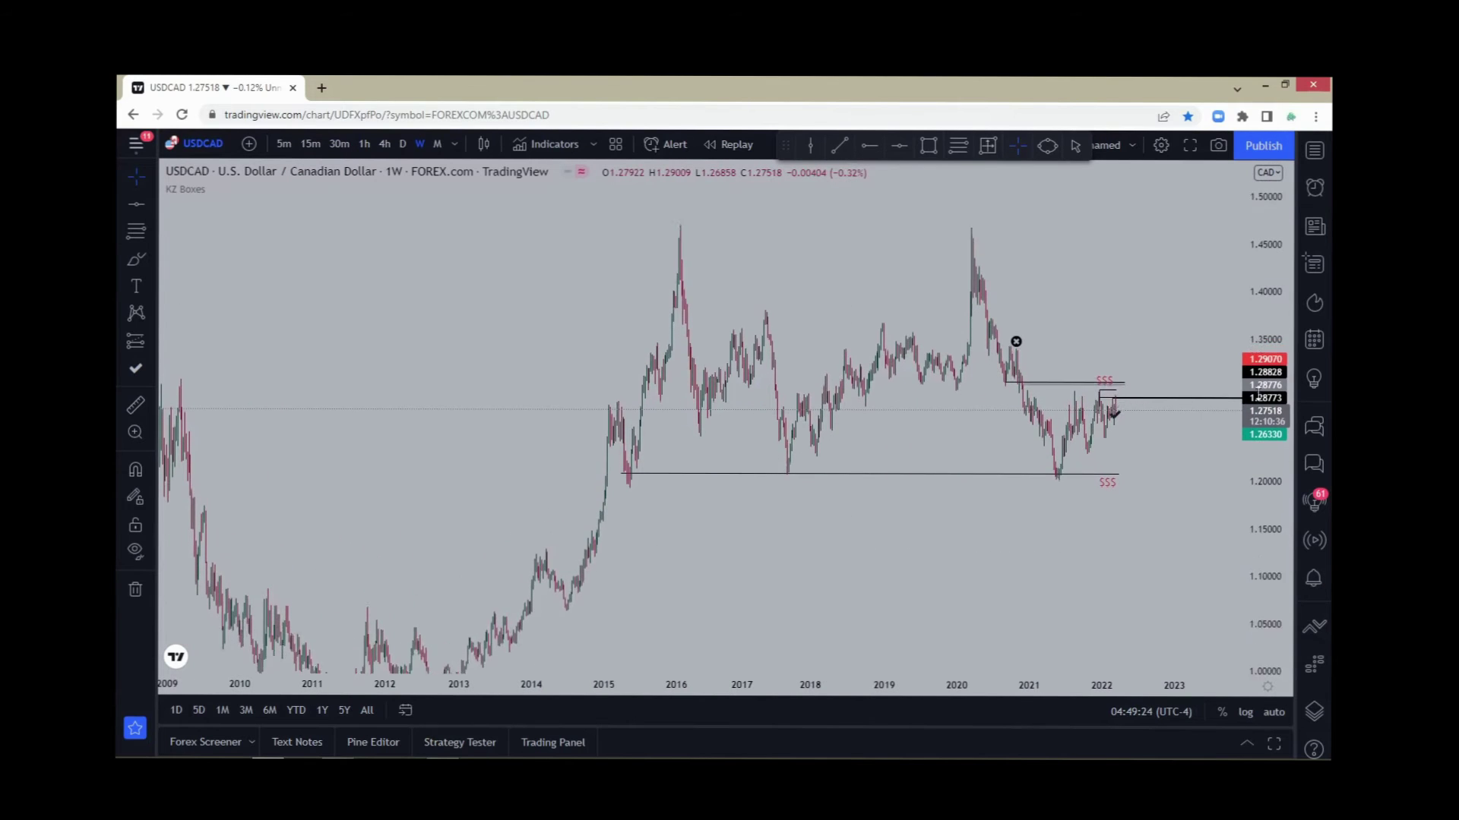
pyautogui.scroll(2, 1009, 544)
pyautogui.moveTo(945, 554); pyautogui.dragTo(942, 591)
pyautogui.scroll(3, 940, 590)
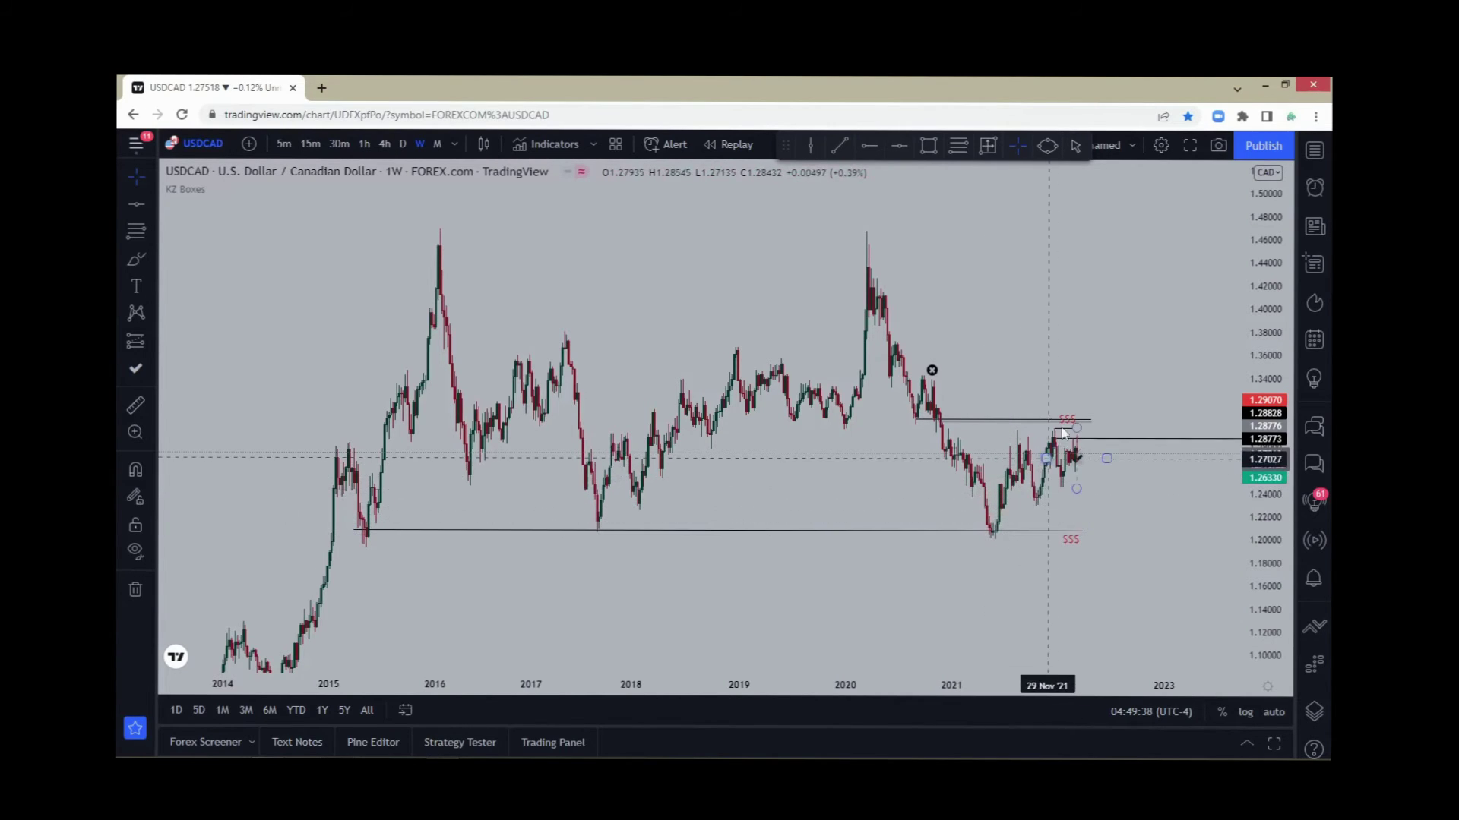
pyautogui.scroll(4, 1077, 378)
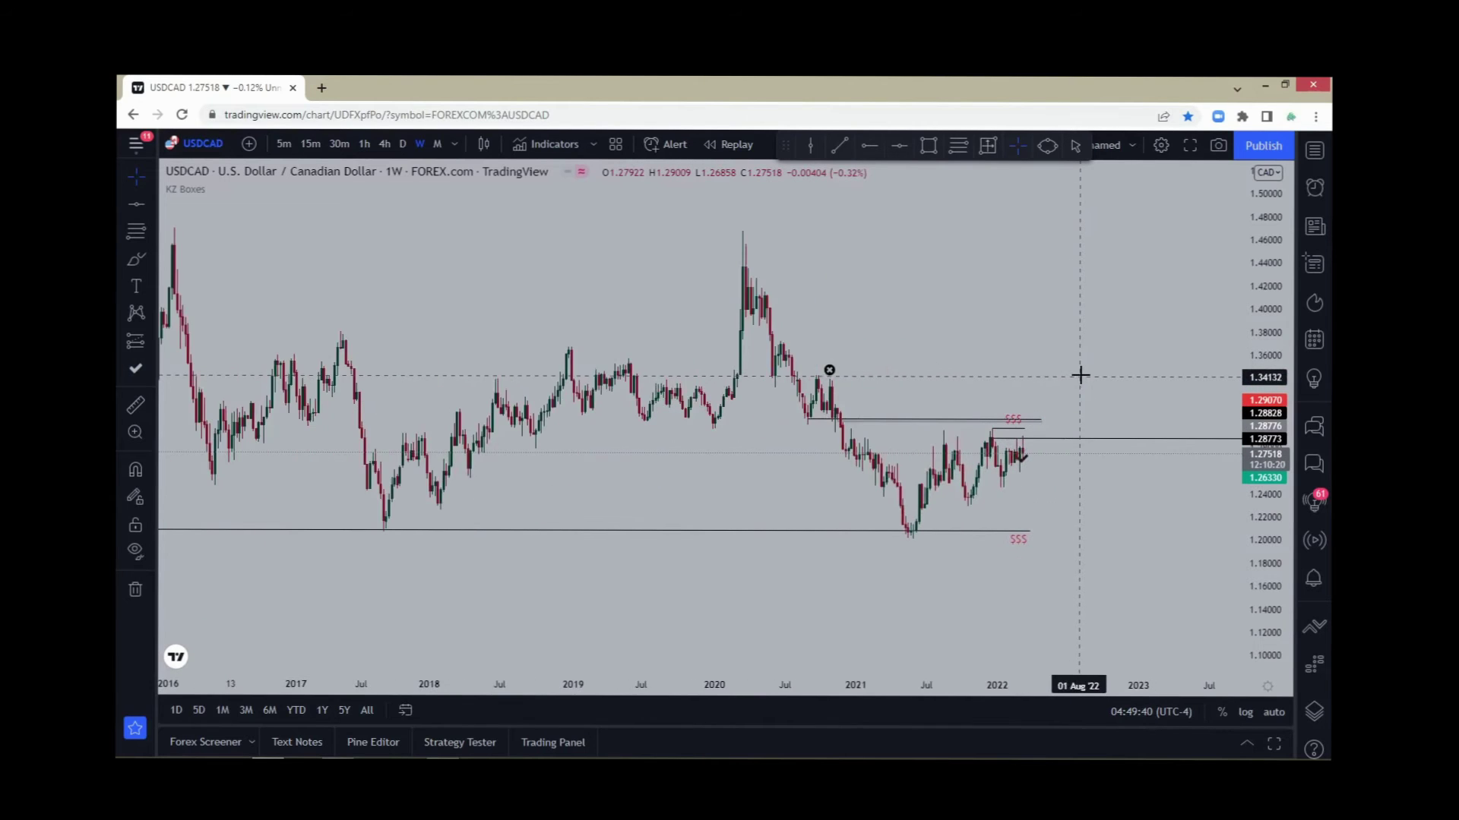
pyautogui.moveTo(1016, 367); pyautogui.dragTo(1030, 465)
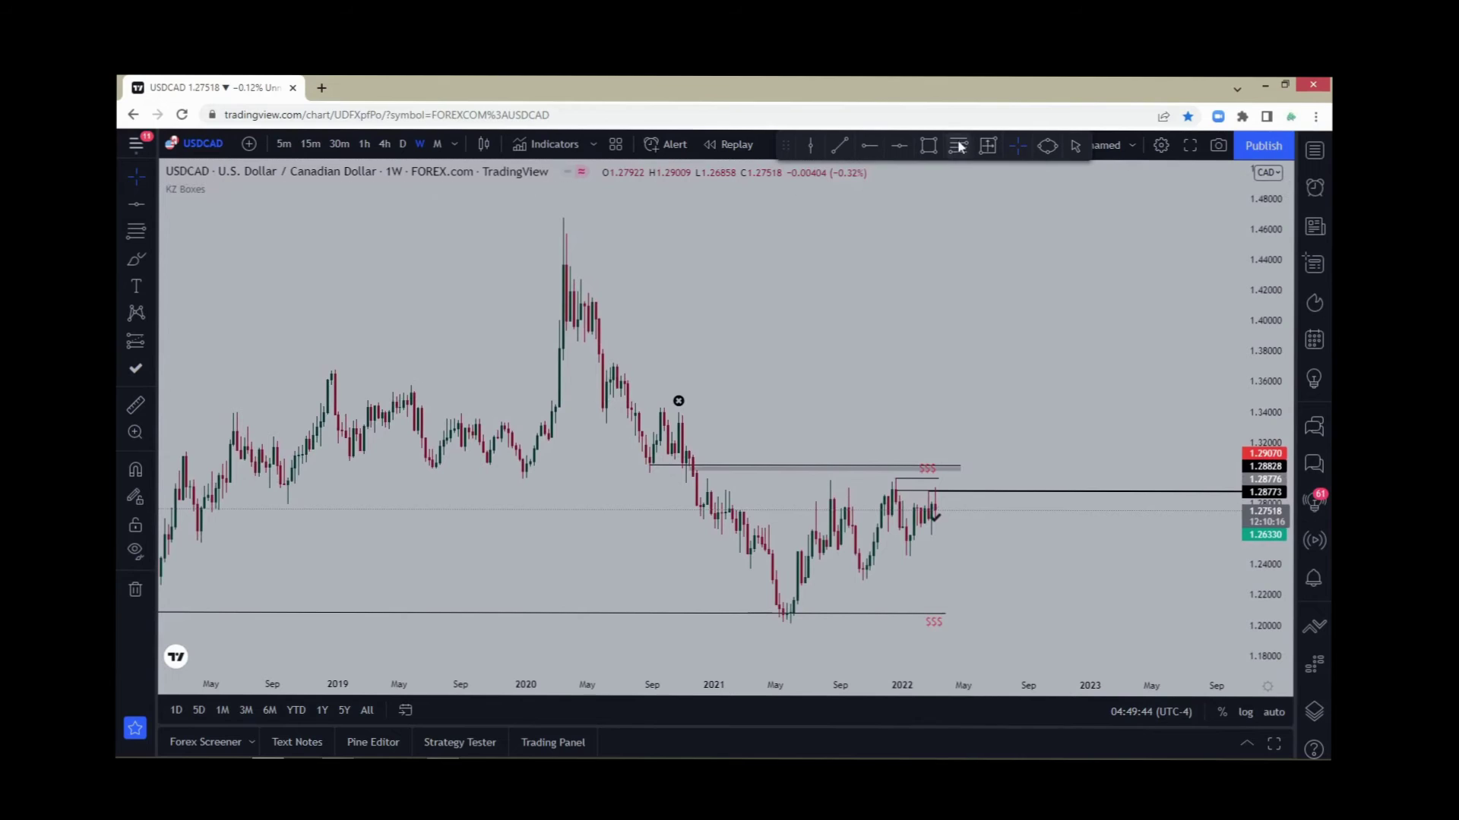
pyautogui.click(561, 218)
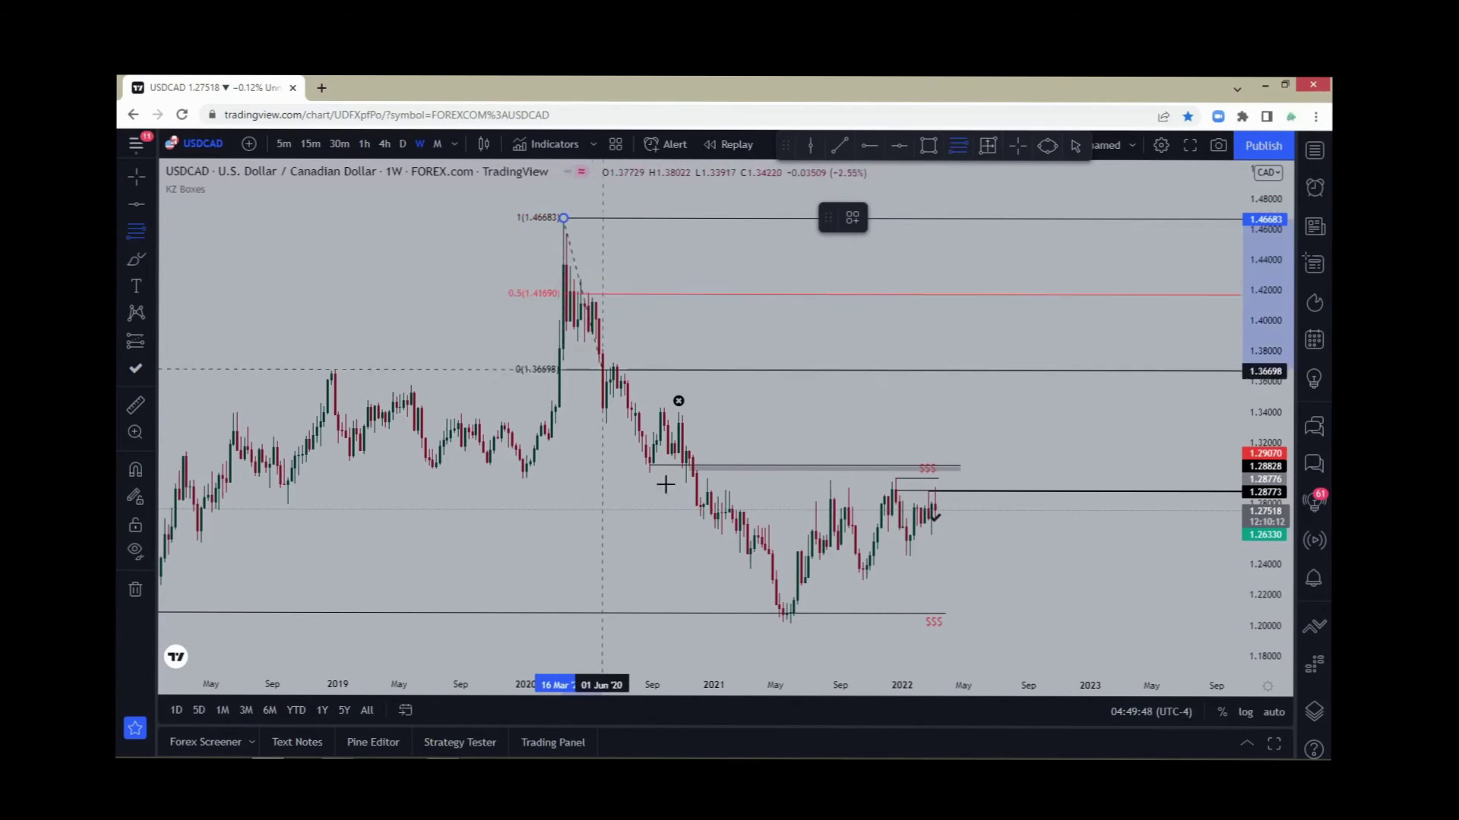
pyautogui.click(790, 643)
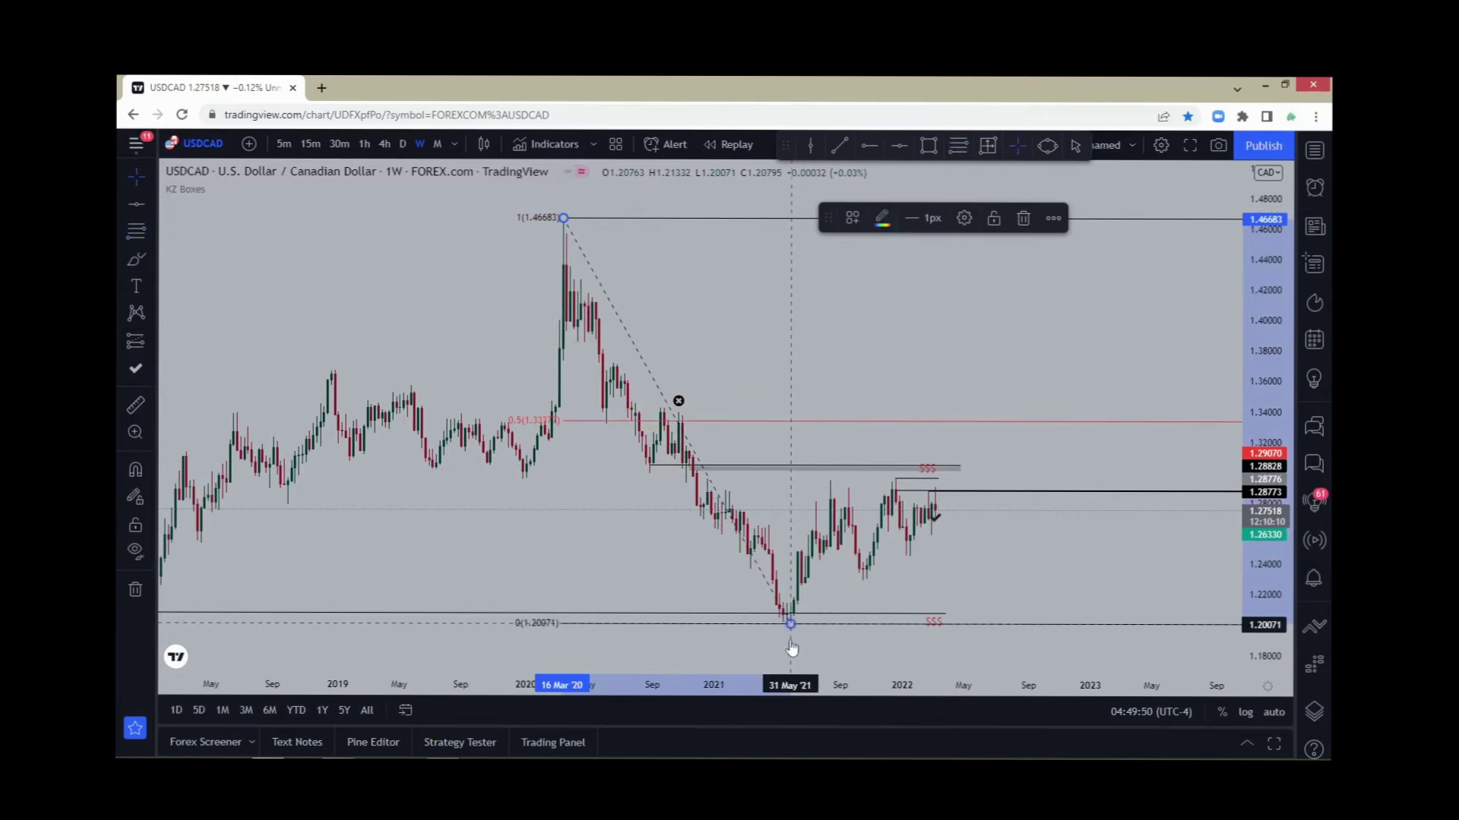
pyautogui.click(957, 580)
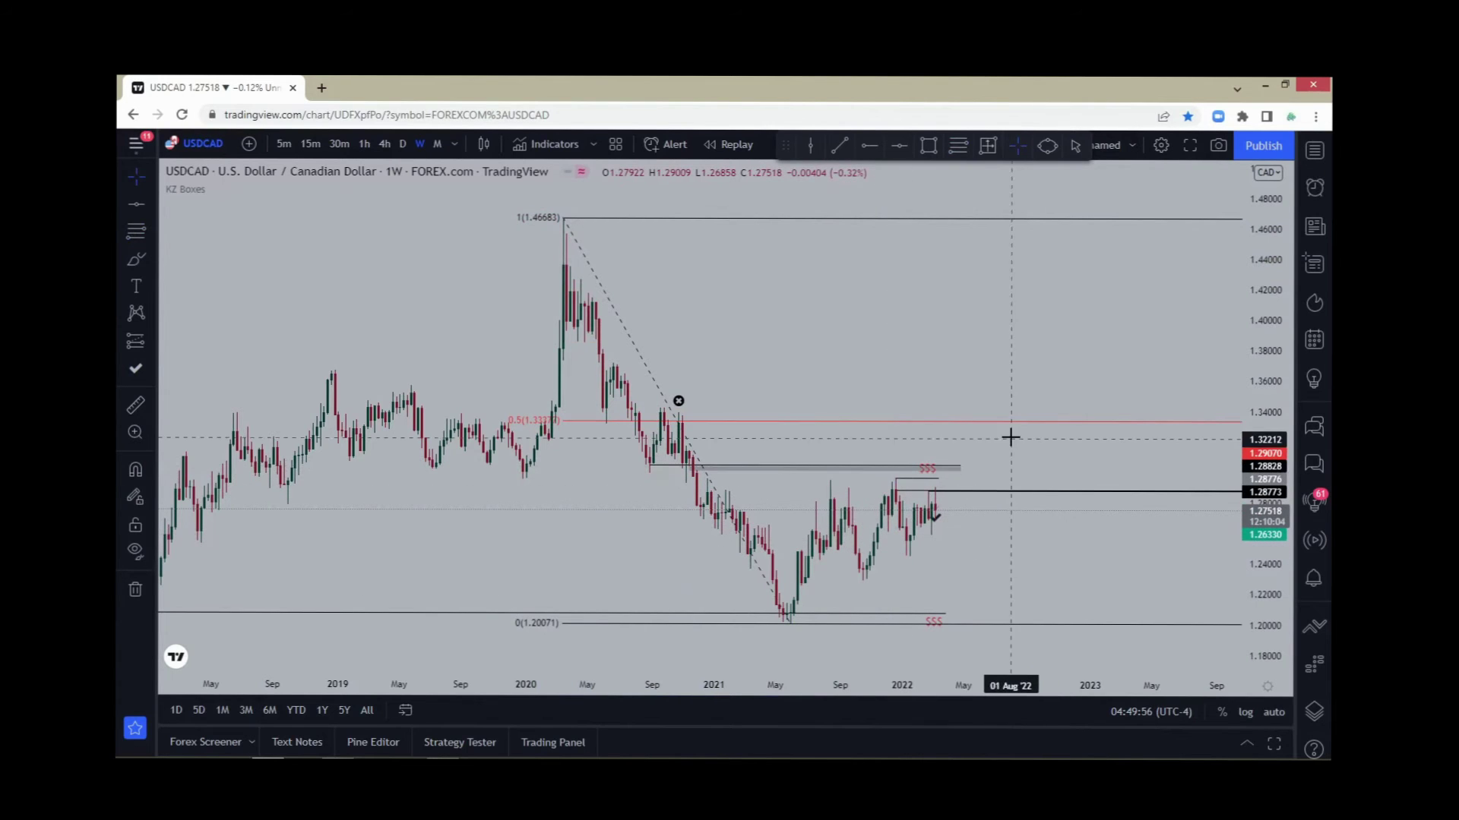
# Step: Compare the retracement's 0.5 level with the marked highs and current price, and delete the retracement
pyautogui.click(959, 469)
pyautogui.click(976, 407)
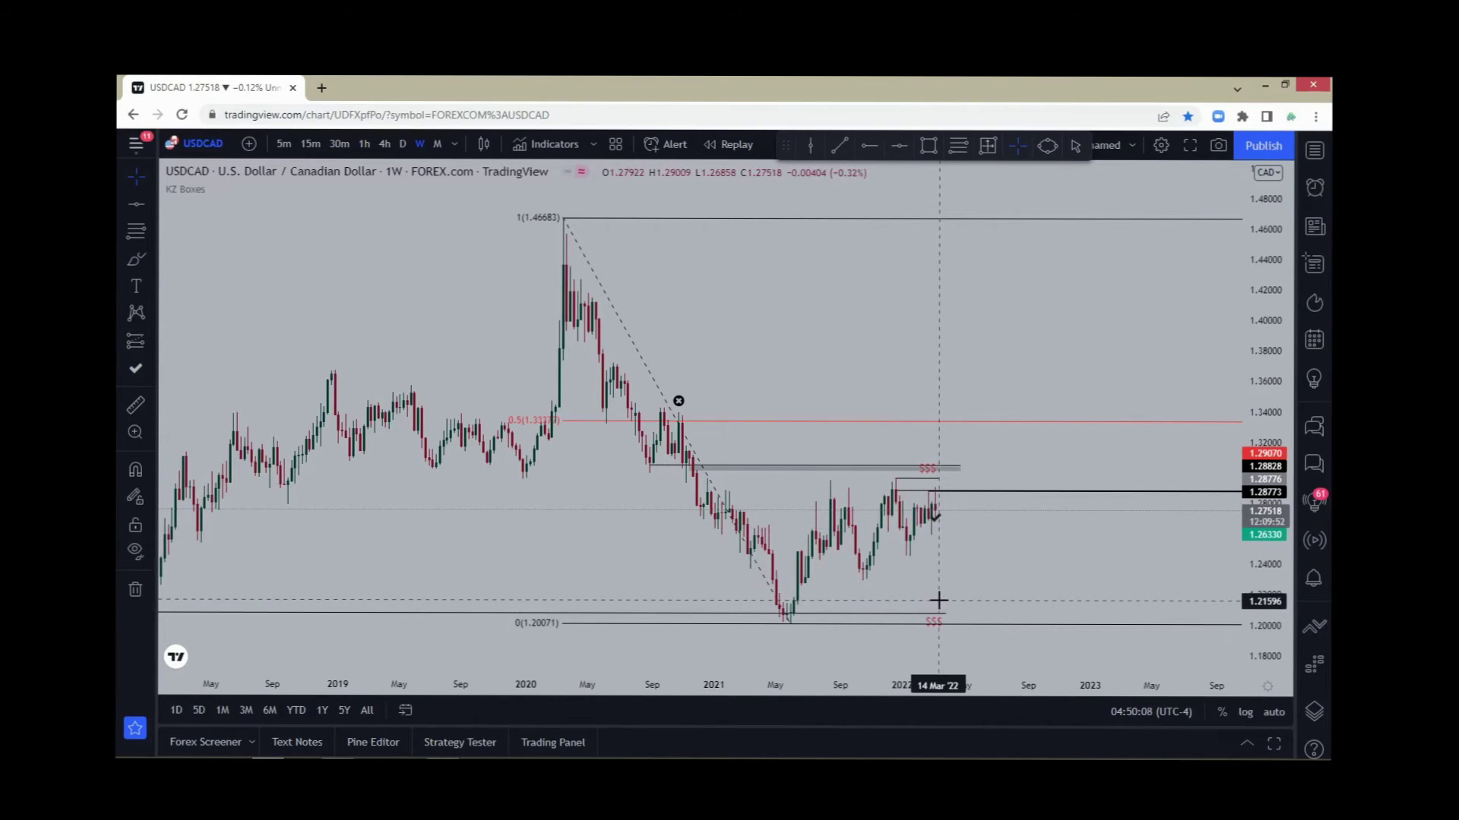
pyautogui.click(959, 626)
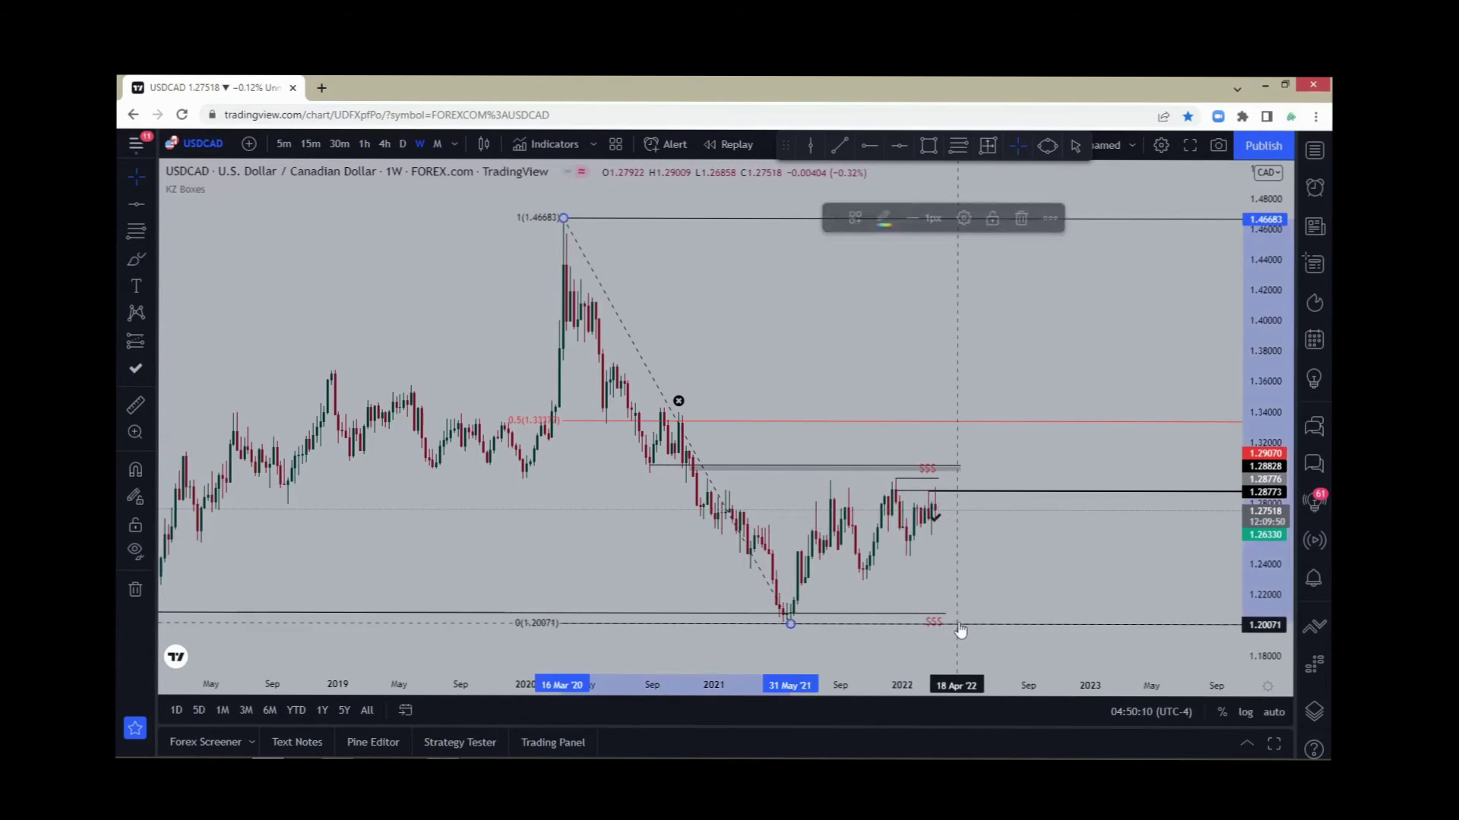
pyautogui.press('Delete')
# Step: Switch to the monthly chart, reset its view and examine the major swings back to 2007
pyautogui.scroll(-5, 964, 607)
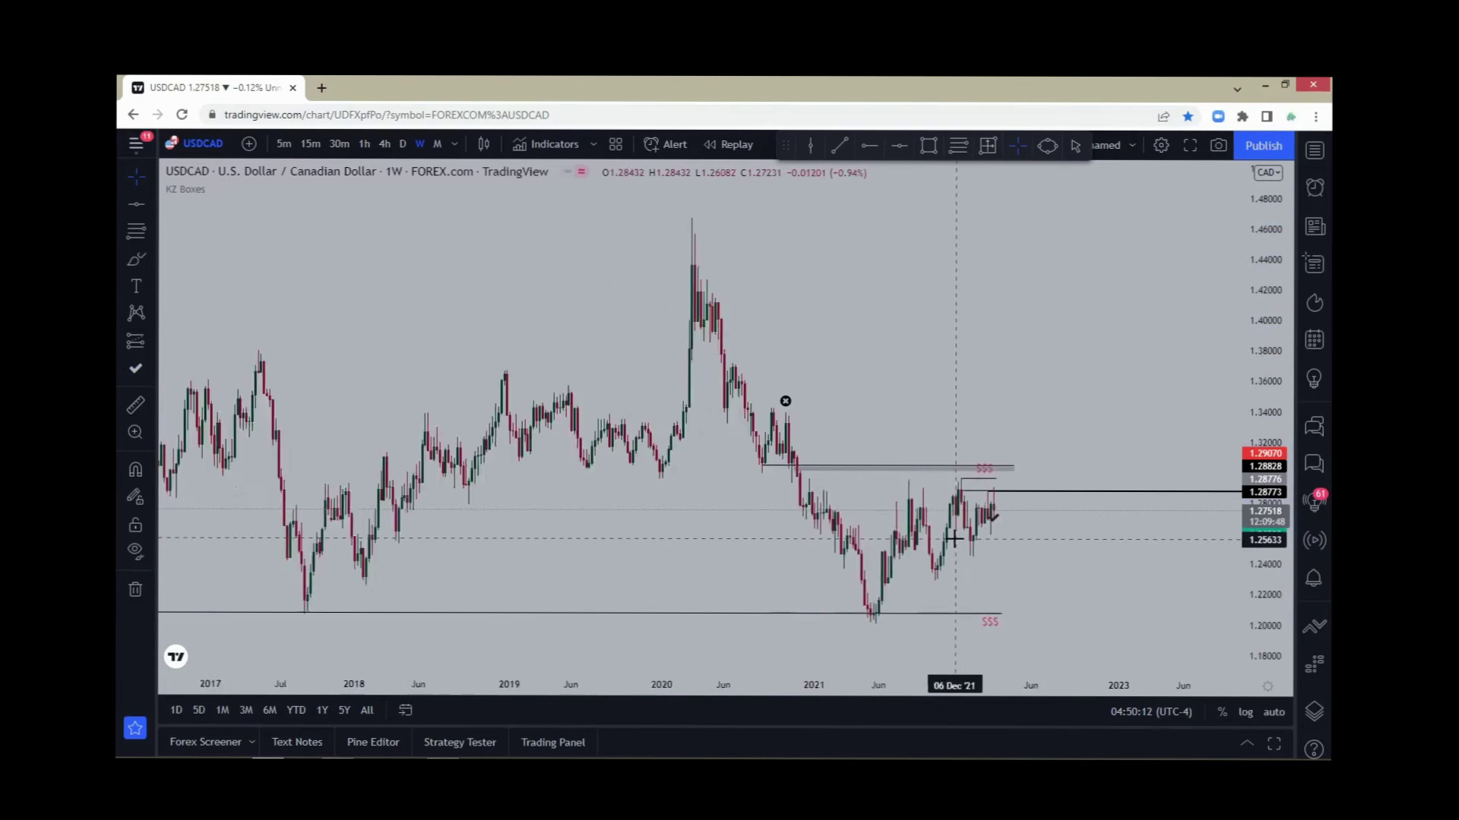
pyautogui.click(437, 144)
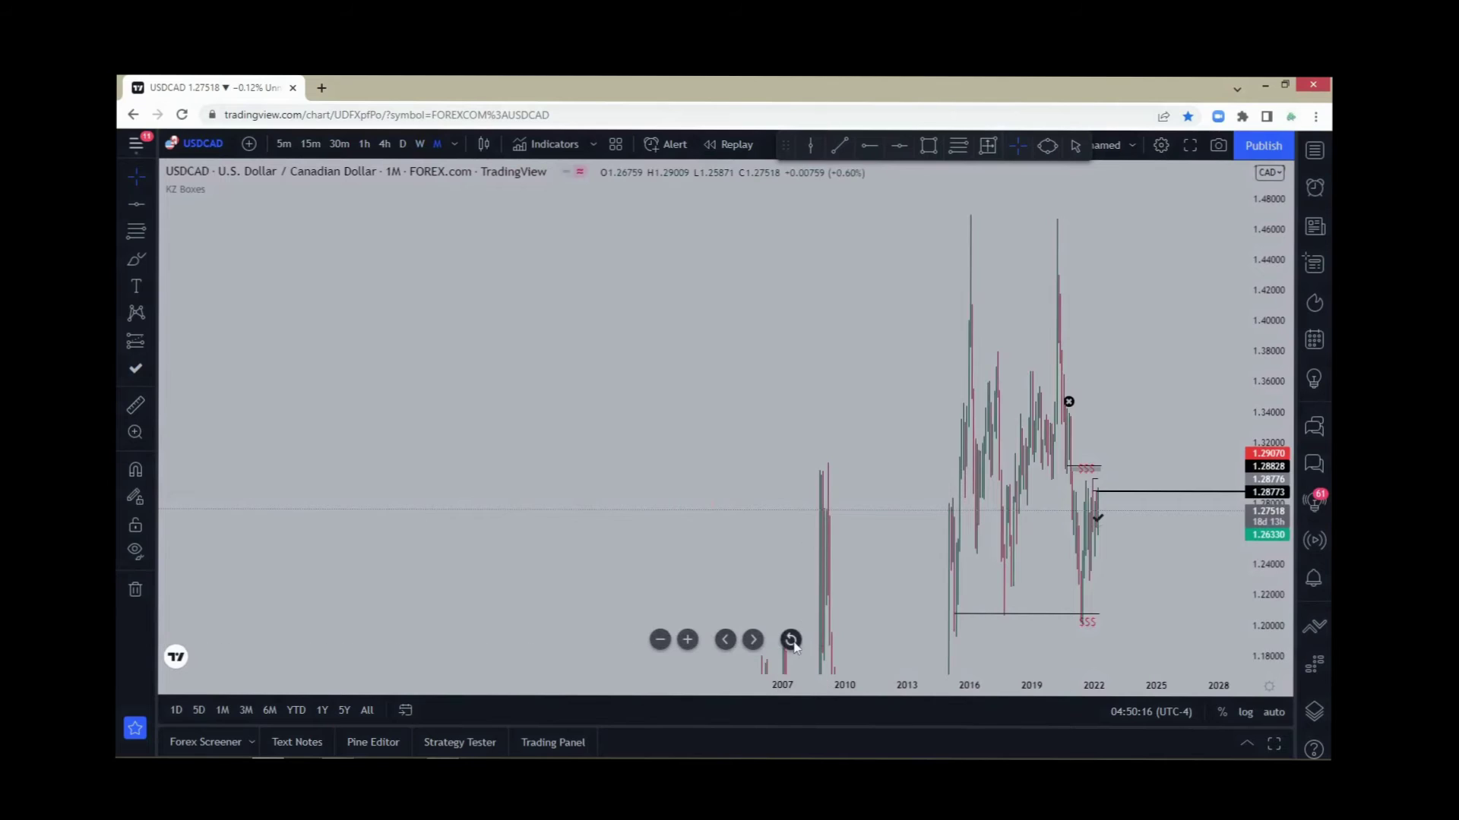
pyautogui.click(791, 640)
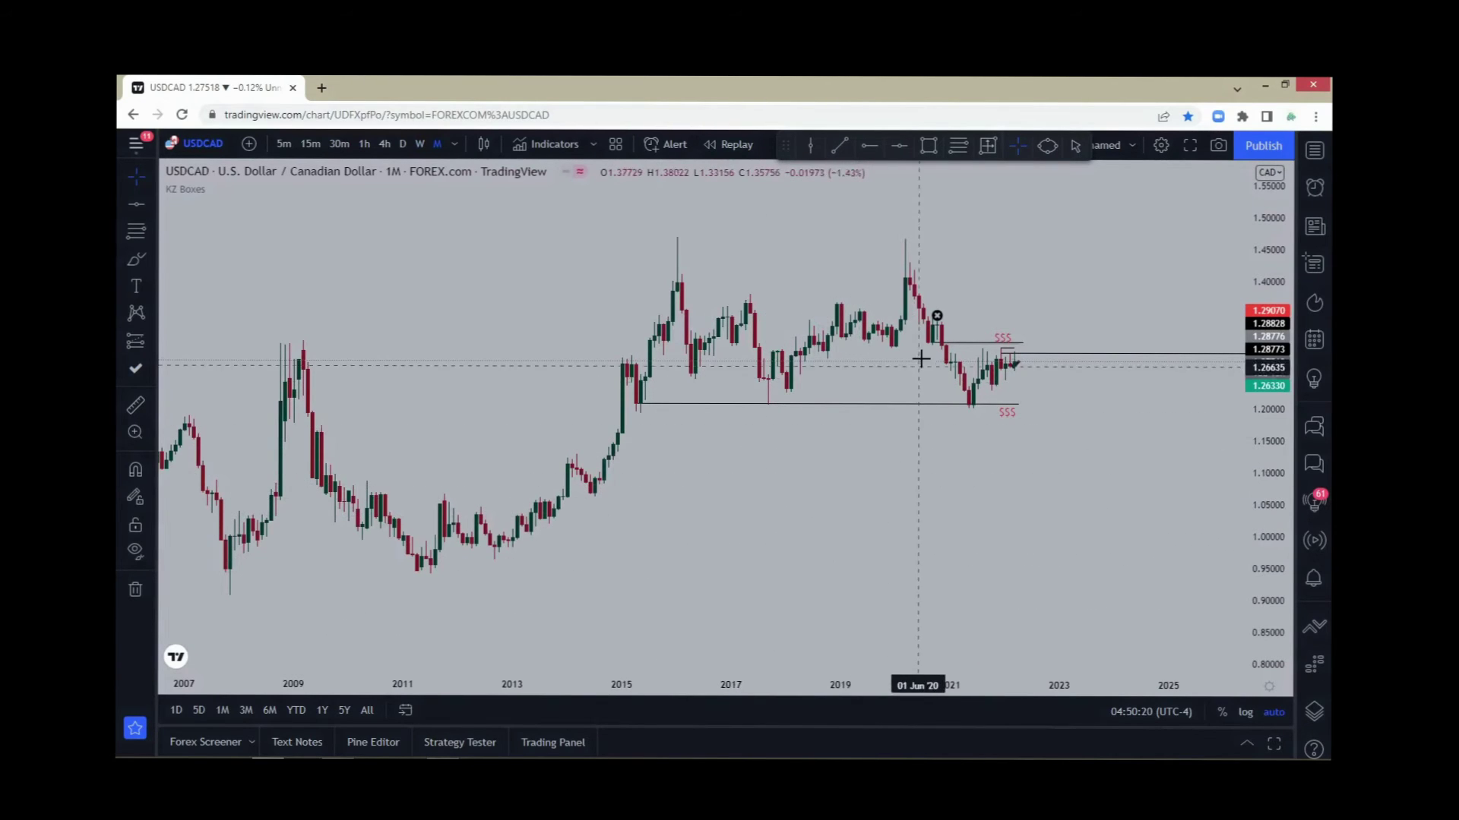
pyautogui.scroll(-2, 961, 403)
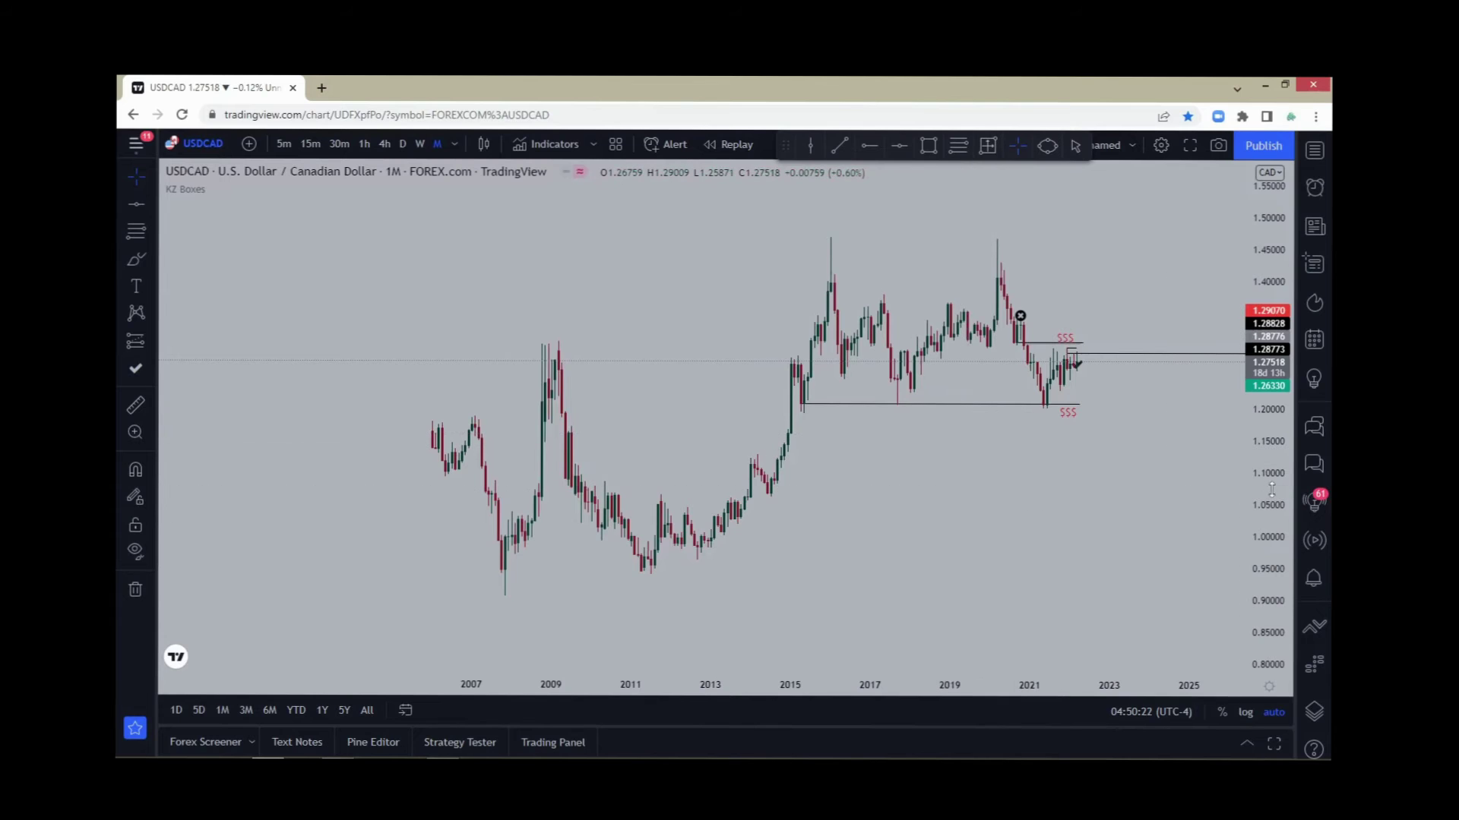
pyautogui.moveTo(1271, 490); pyautogui.dragTo(653, 562)
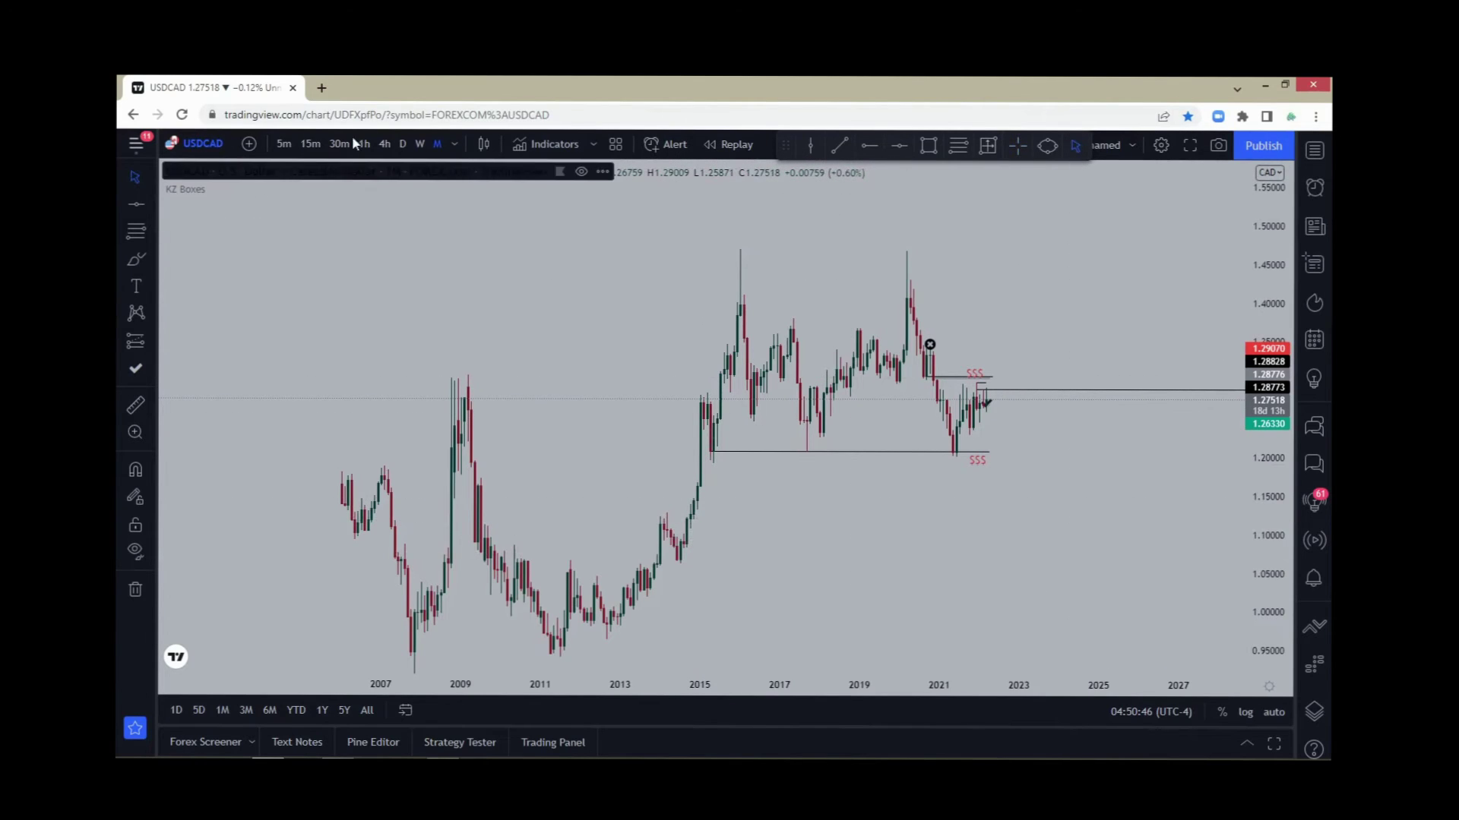
# Step: Switch to the daily chart and examine the decline from the March 2020 high to the mid-2021 low
pyautogui.click(403, 143)
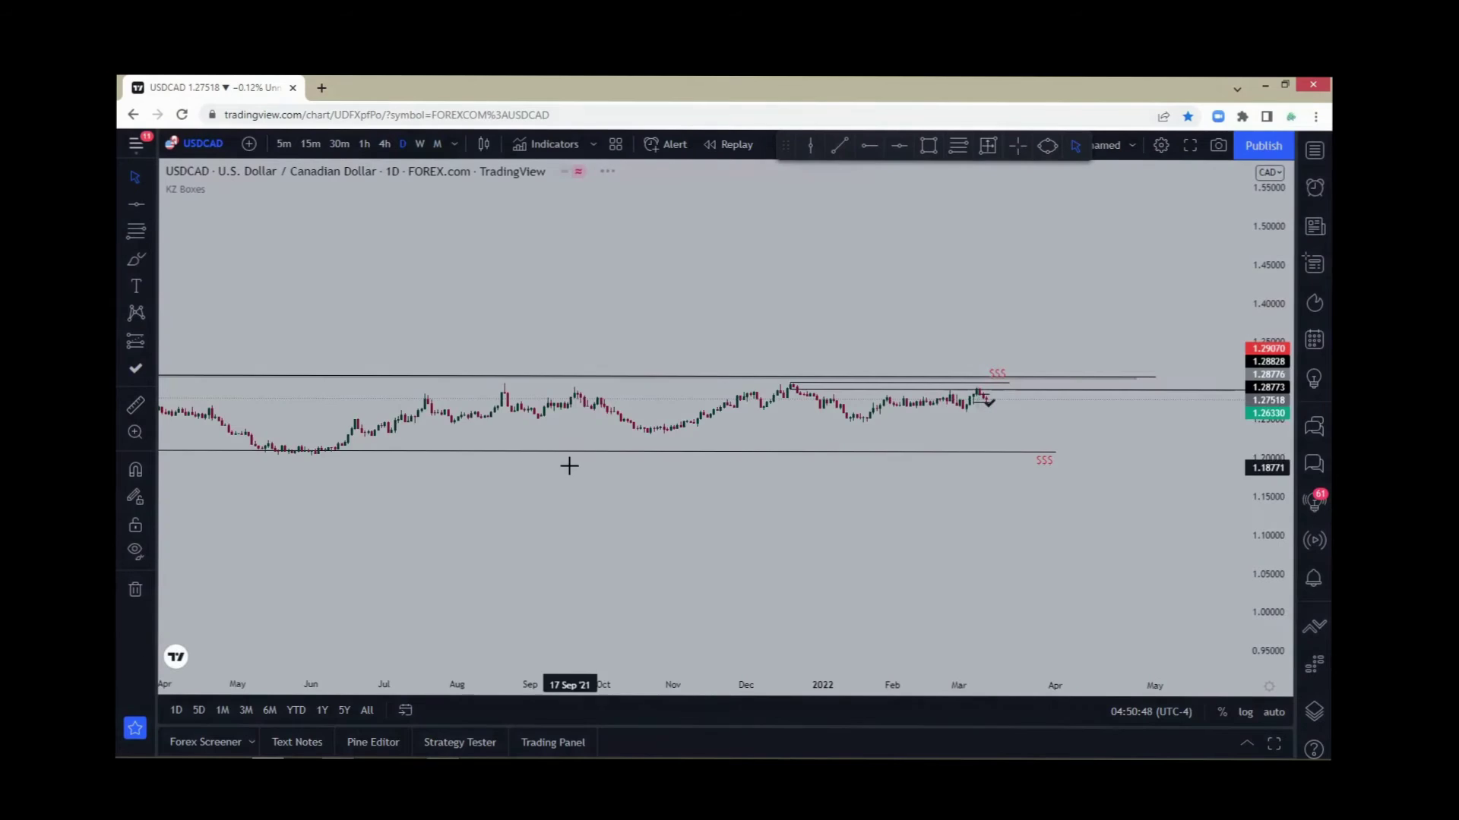
pyautogui.scroll(-5, 605, 488)
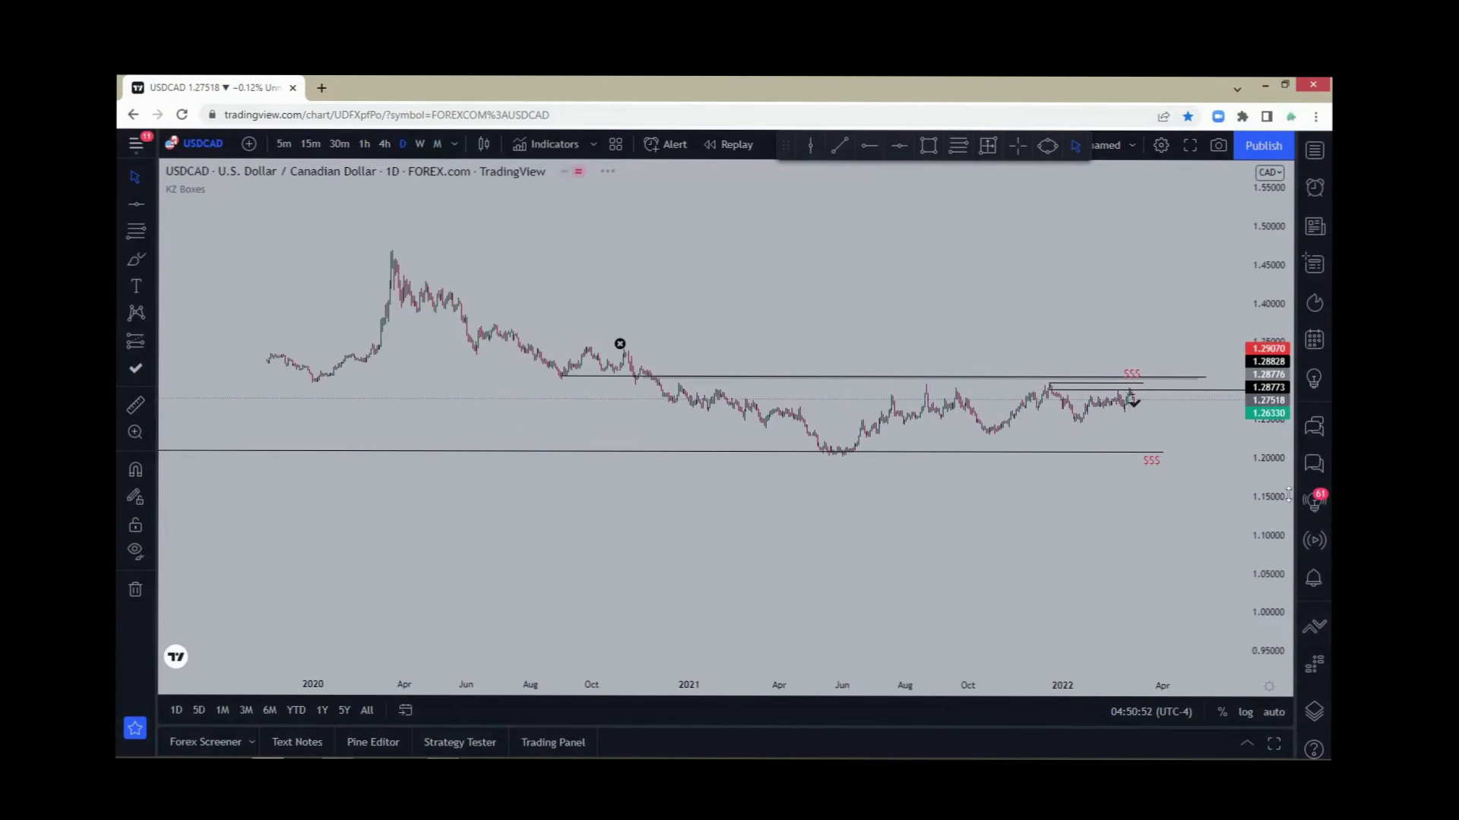
pyautogui.moveTo(1268, 439); pyautogui.dragTo(1269, 403)
pyautogui.scroll(3, 924, 559)
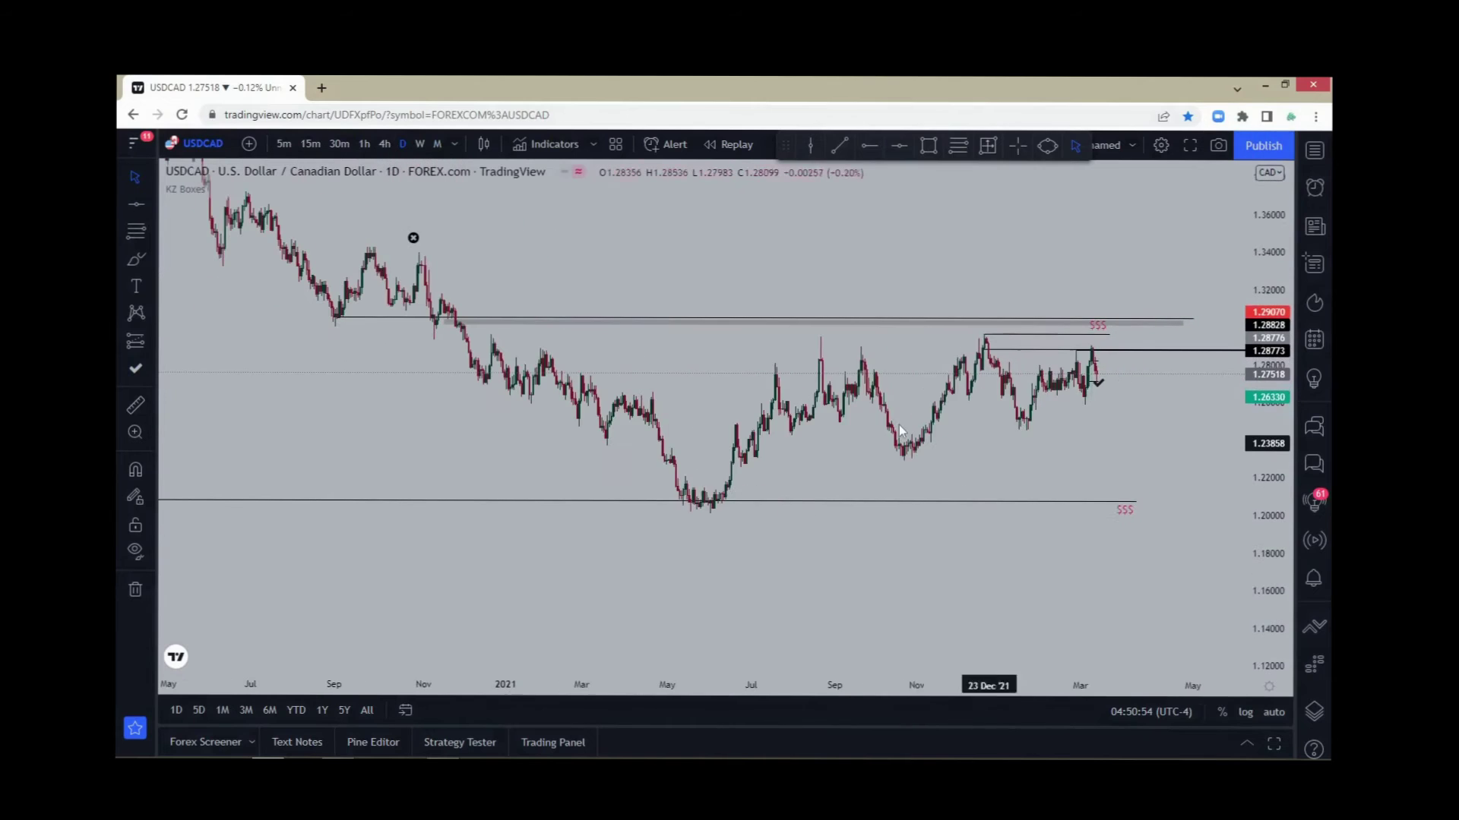
pyautogui.moveTo(924, 559); pyautogui.dragTo(942, 635)
pyautogui.moveTo(461, 503); pyautogui.dragTo(579, 530)
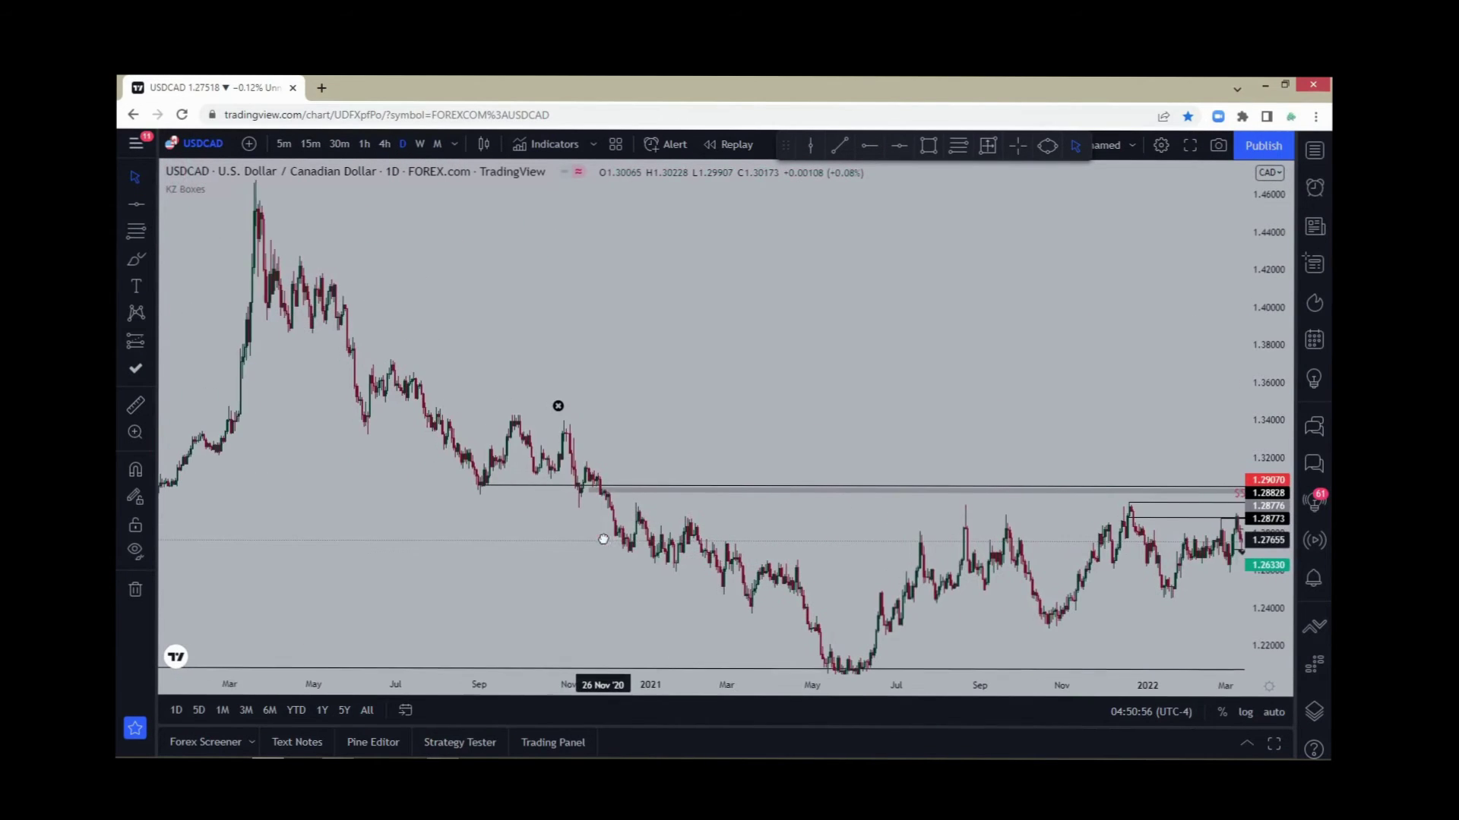
pyautogui.hscroll(5, 532, 441)
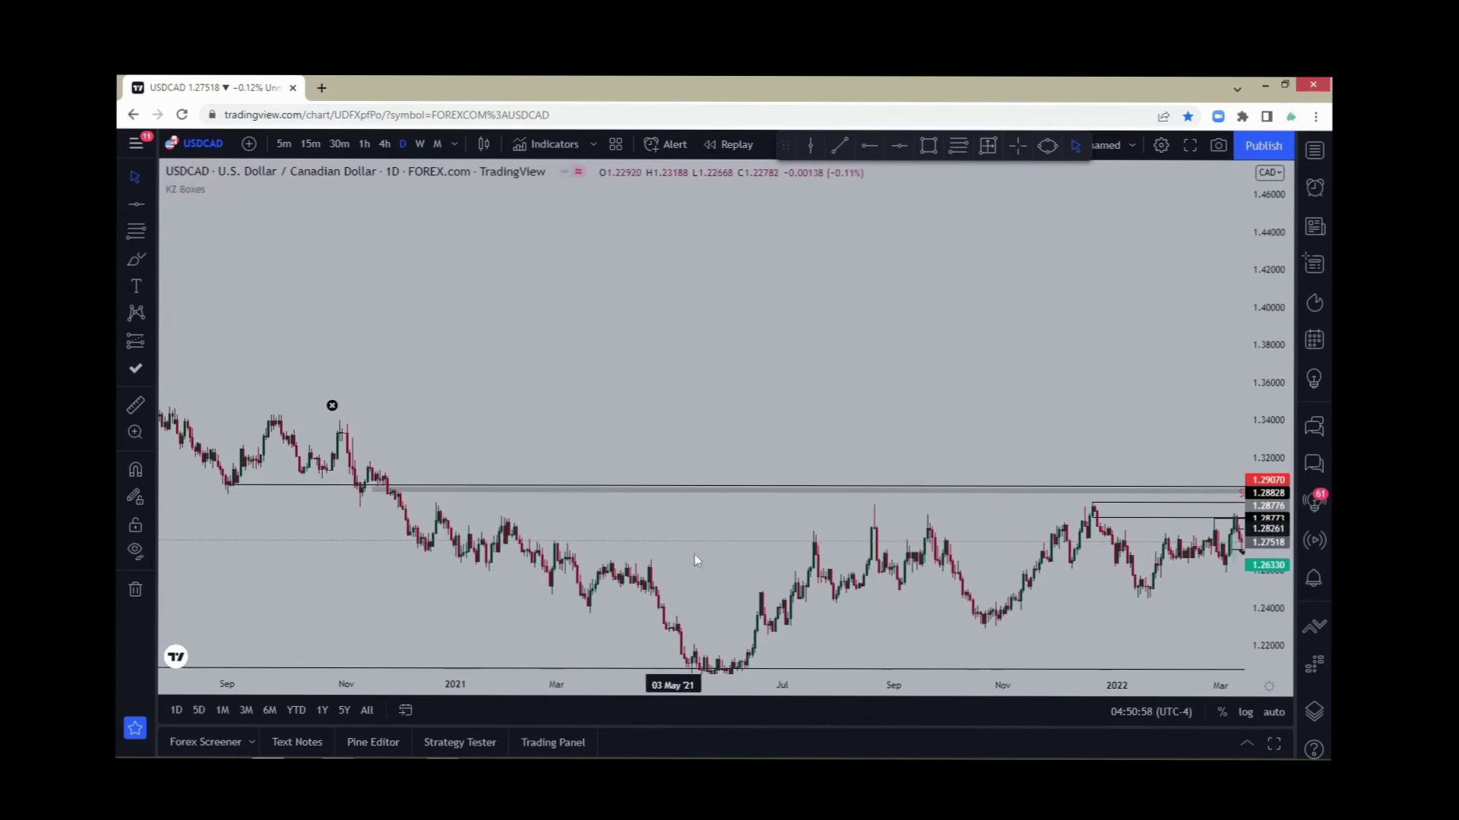
# Step: Examine the grey zone near 1.30 on the daily chart, tracing its origin in November 2020
pyautogui.moveTo(1265, 414); pyautogui.dragTo(1237, 368)
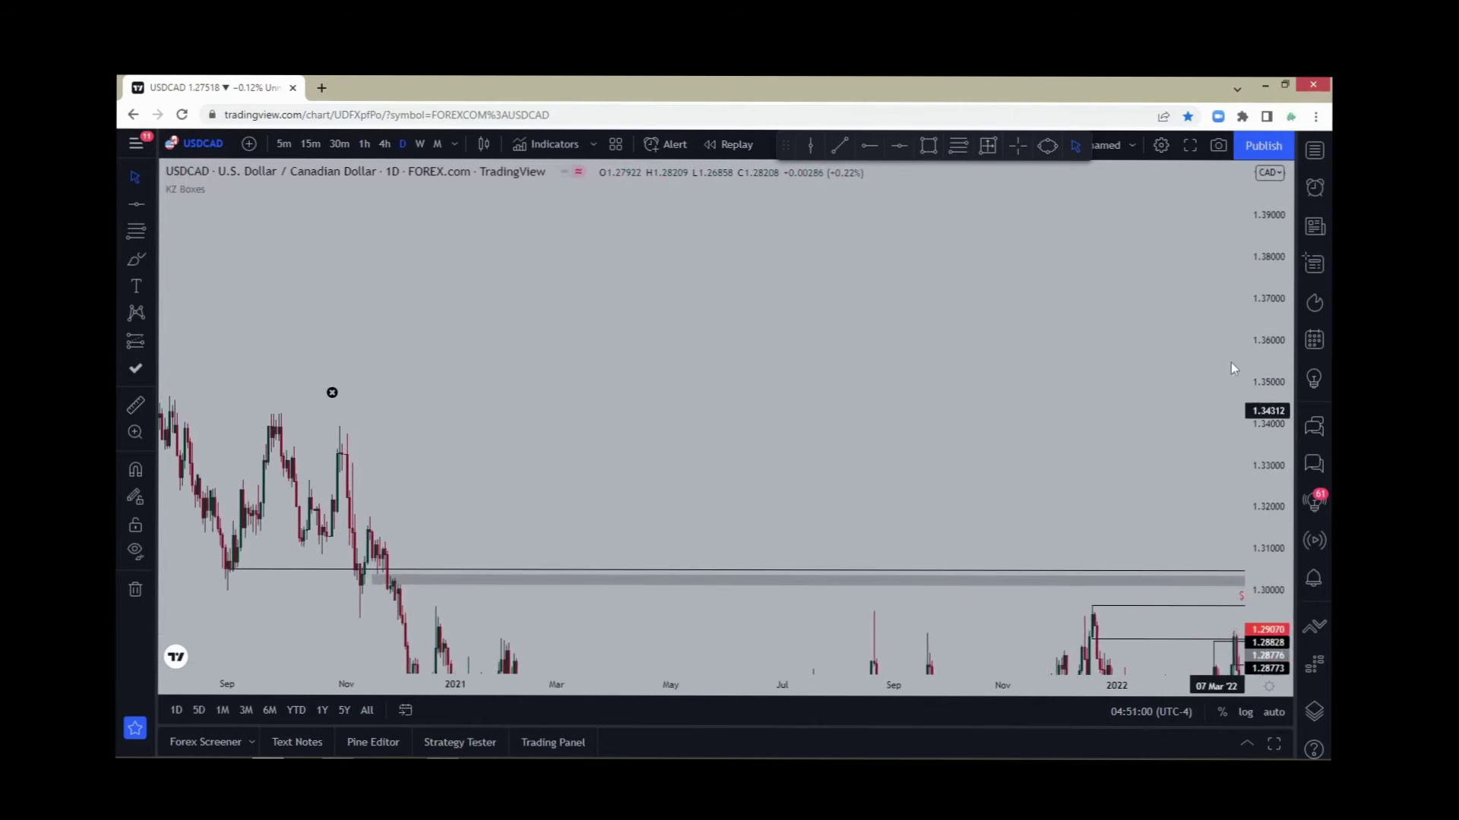
pyautogui.moveTo(1052, 372); pyautogui.dragTo(1165, 312)
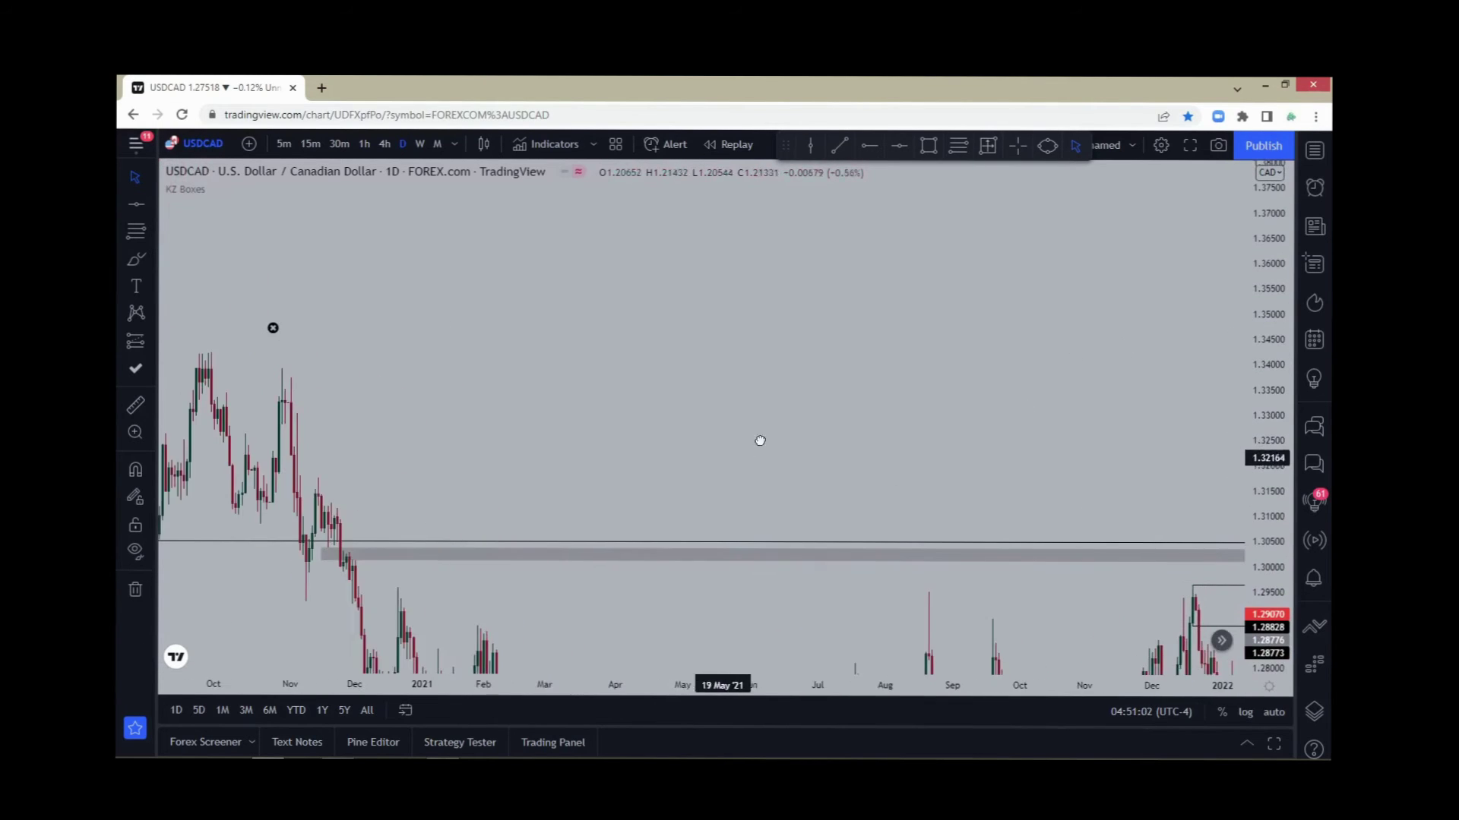
pyautogui.scroll(2, 798, 426)
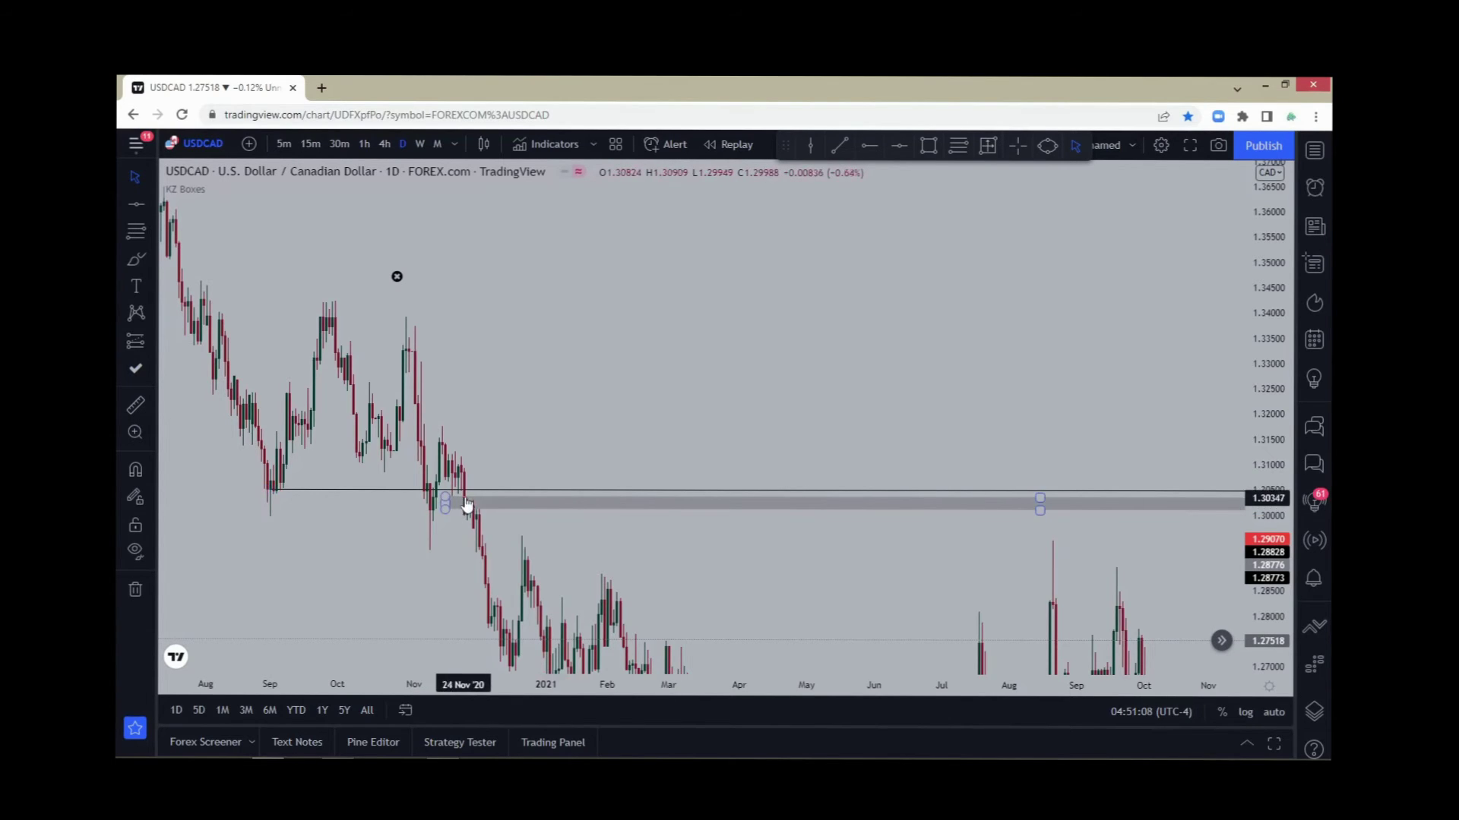
pyautogui.hscroll(3, 614, 404)
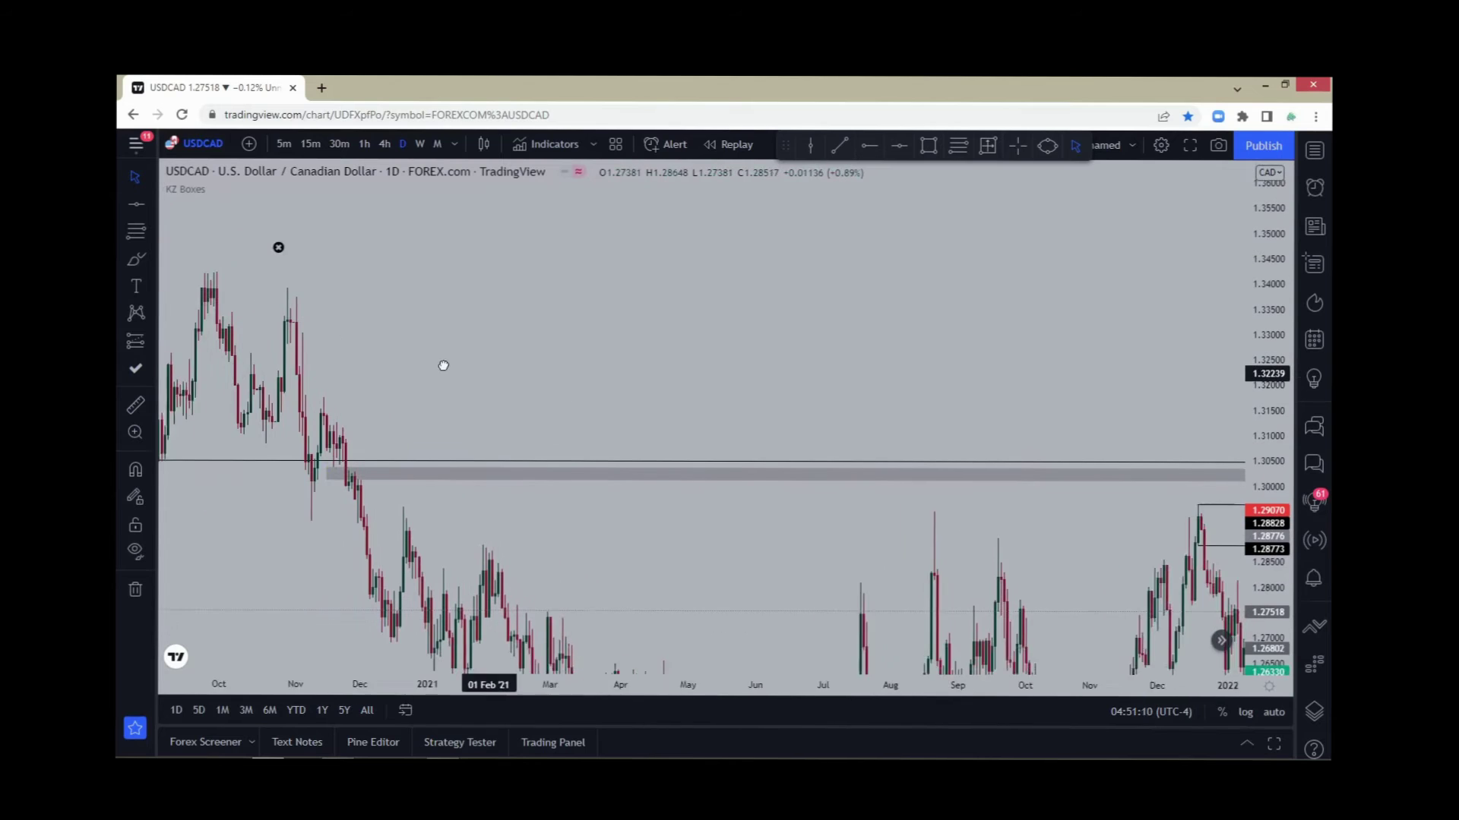
# Step: Follow the daily swings beneath the grey zone up to the March 2022 high, relating them to the marked liquidity level
pyautogui.scroll(-2, 723, 390)
pyautogui.hscroll(4, 817, 393)
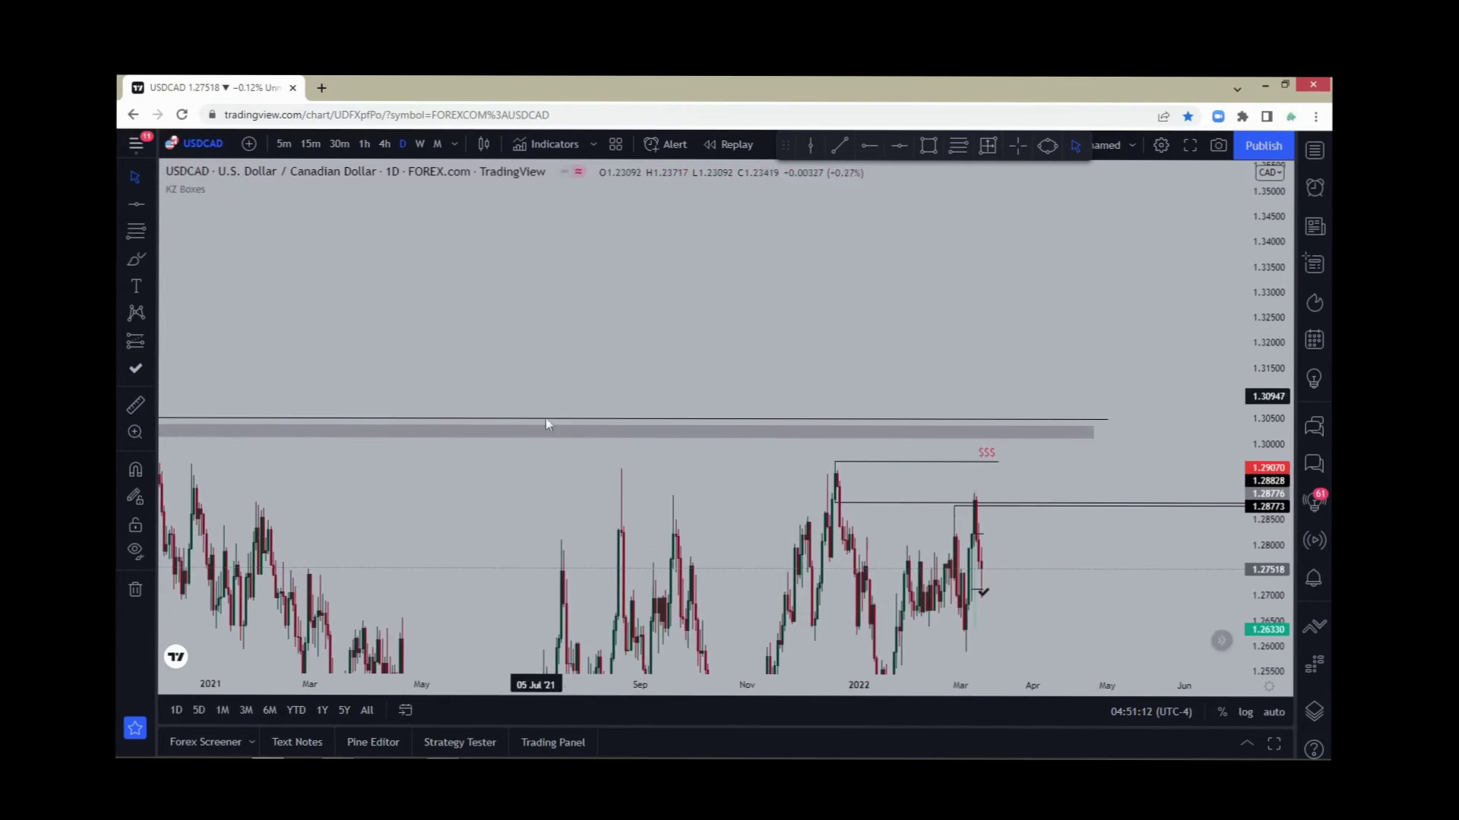
pyautogui.moveTo(1058, 553); pyautogui.dragTo(1107, 453)
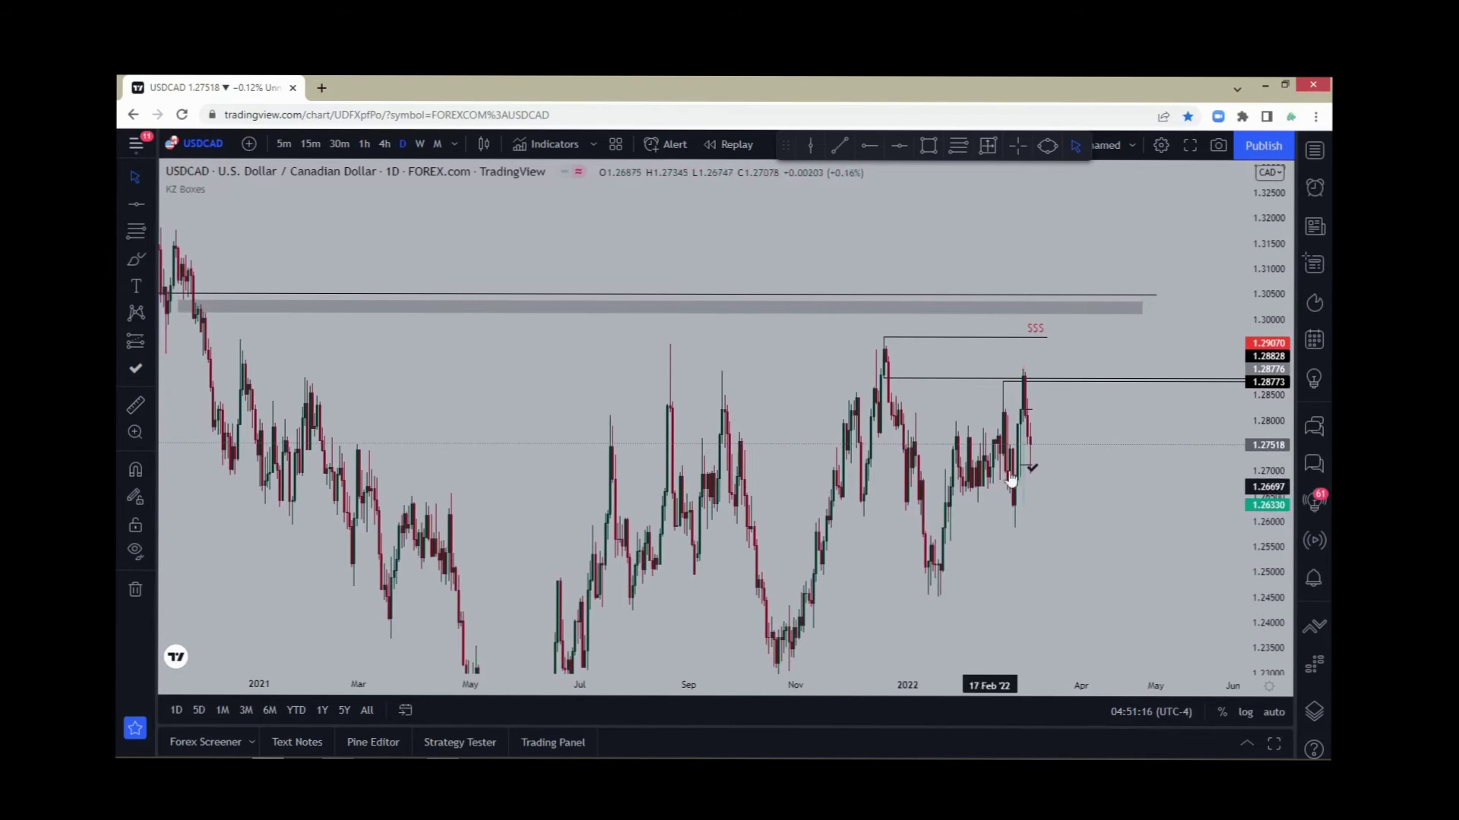
pyautogui.click(1020, 521)
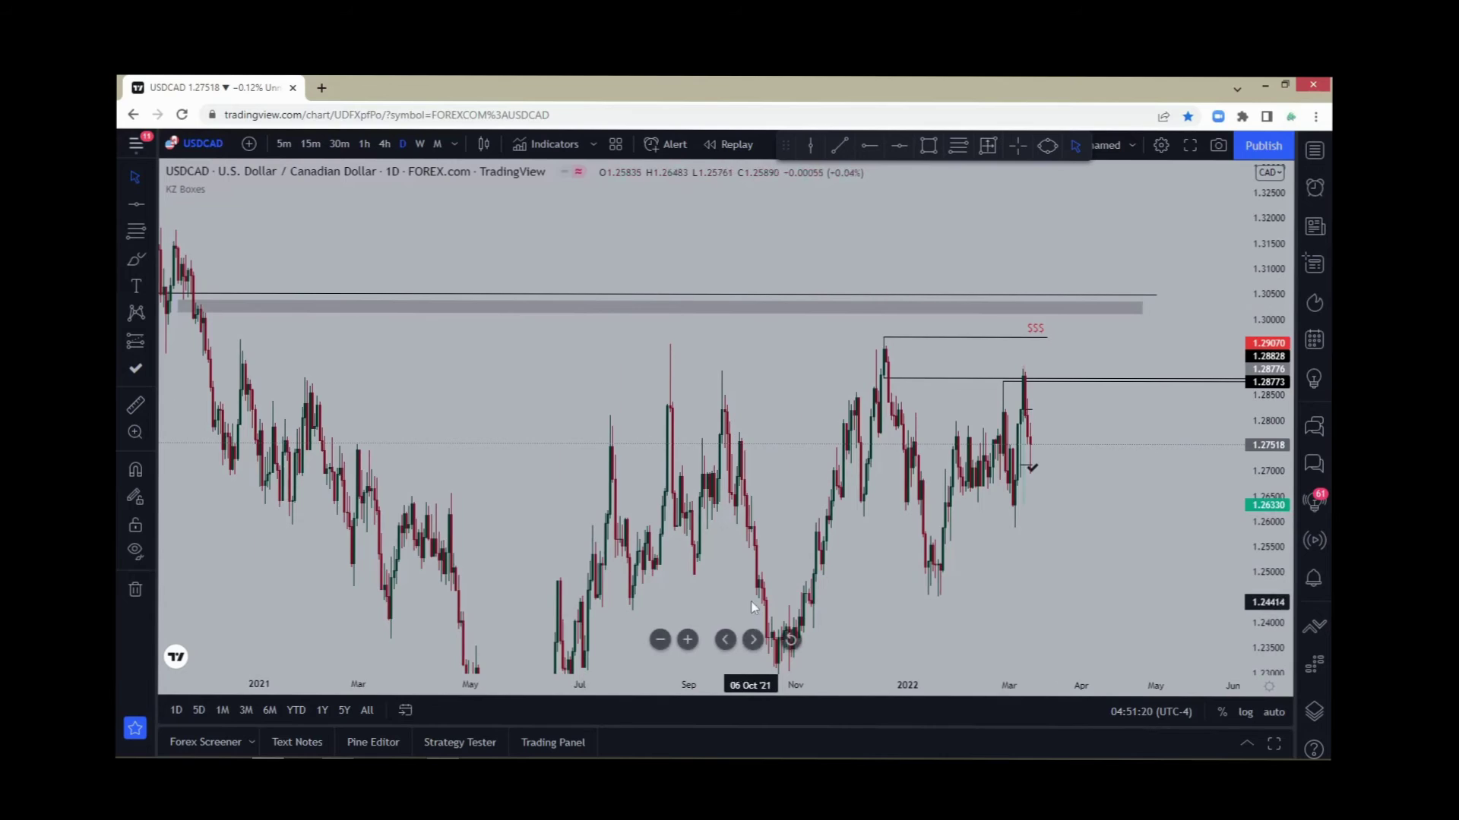
pyautogui.scroll(5, 751, 601)
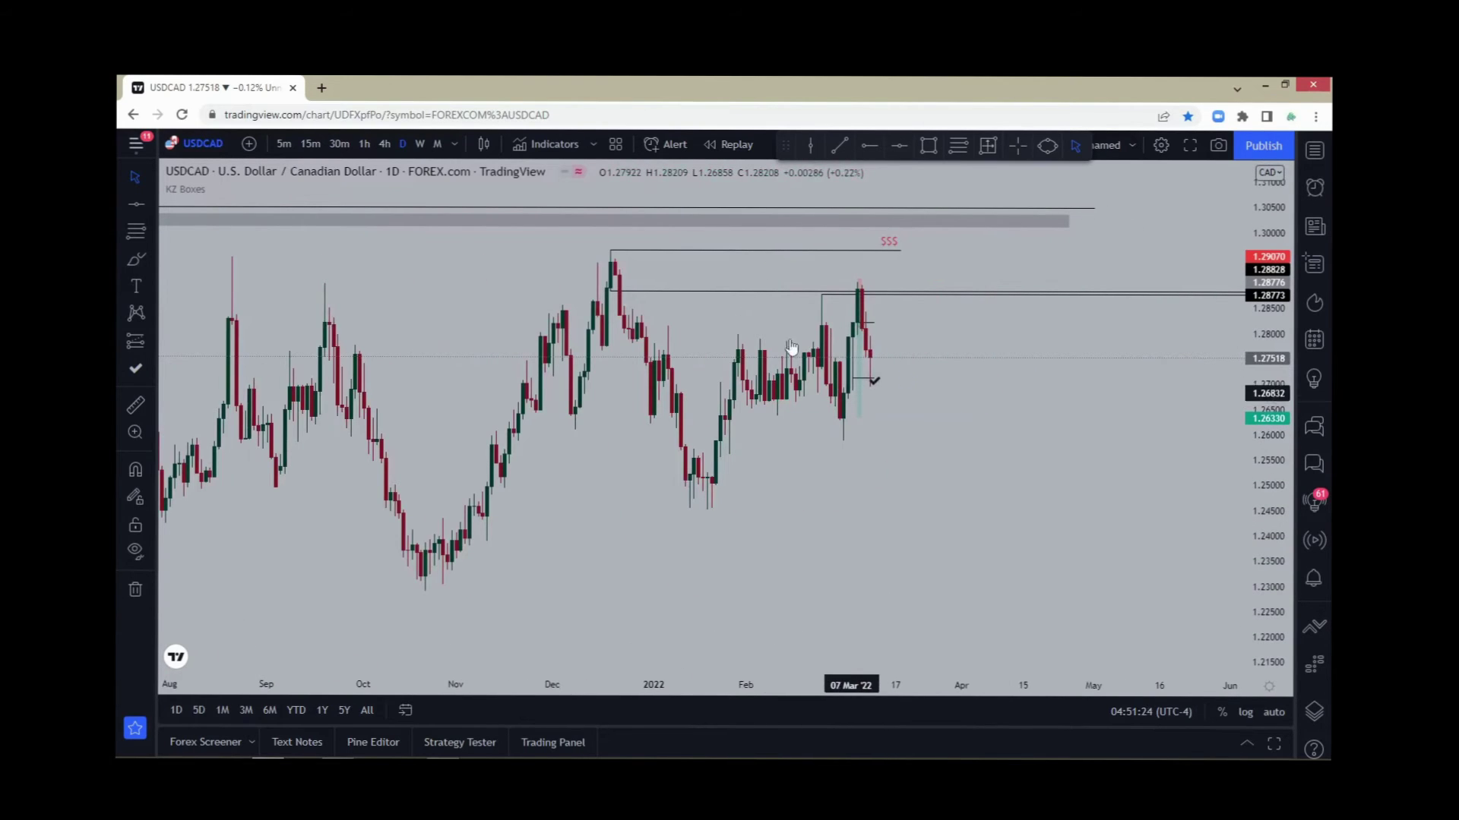
# Step: Switch to the weekly chart and examine the latest candle against the lines near 1.288 and the liquidity above
pyautogui.click(420, 144)
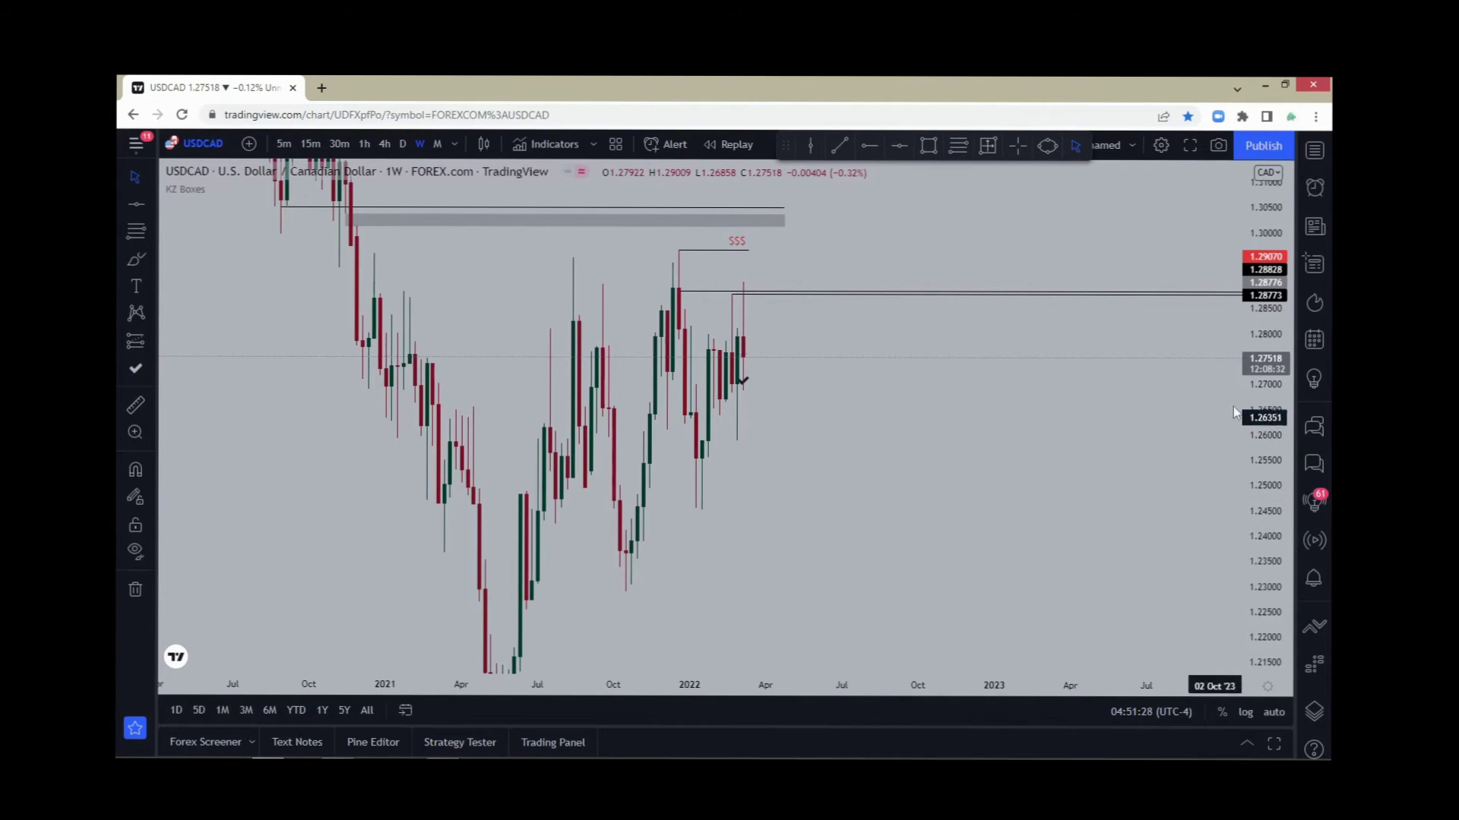
pyautogui.scroll(5, 1233, 407)
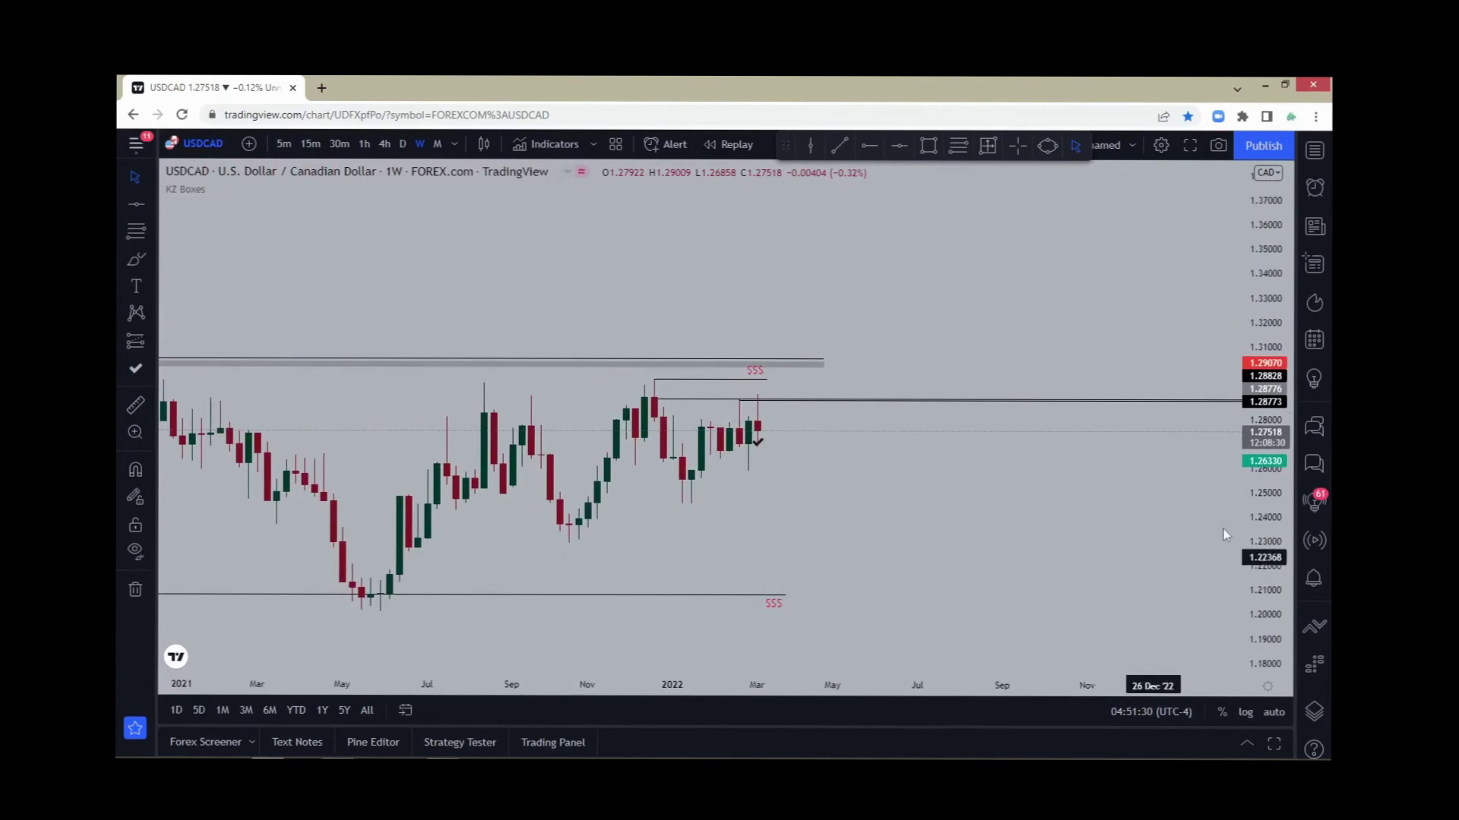
pyautogui.moveTo(1264, 532); pyautogui.dragTo(1066, 304)
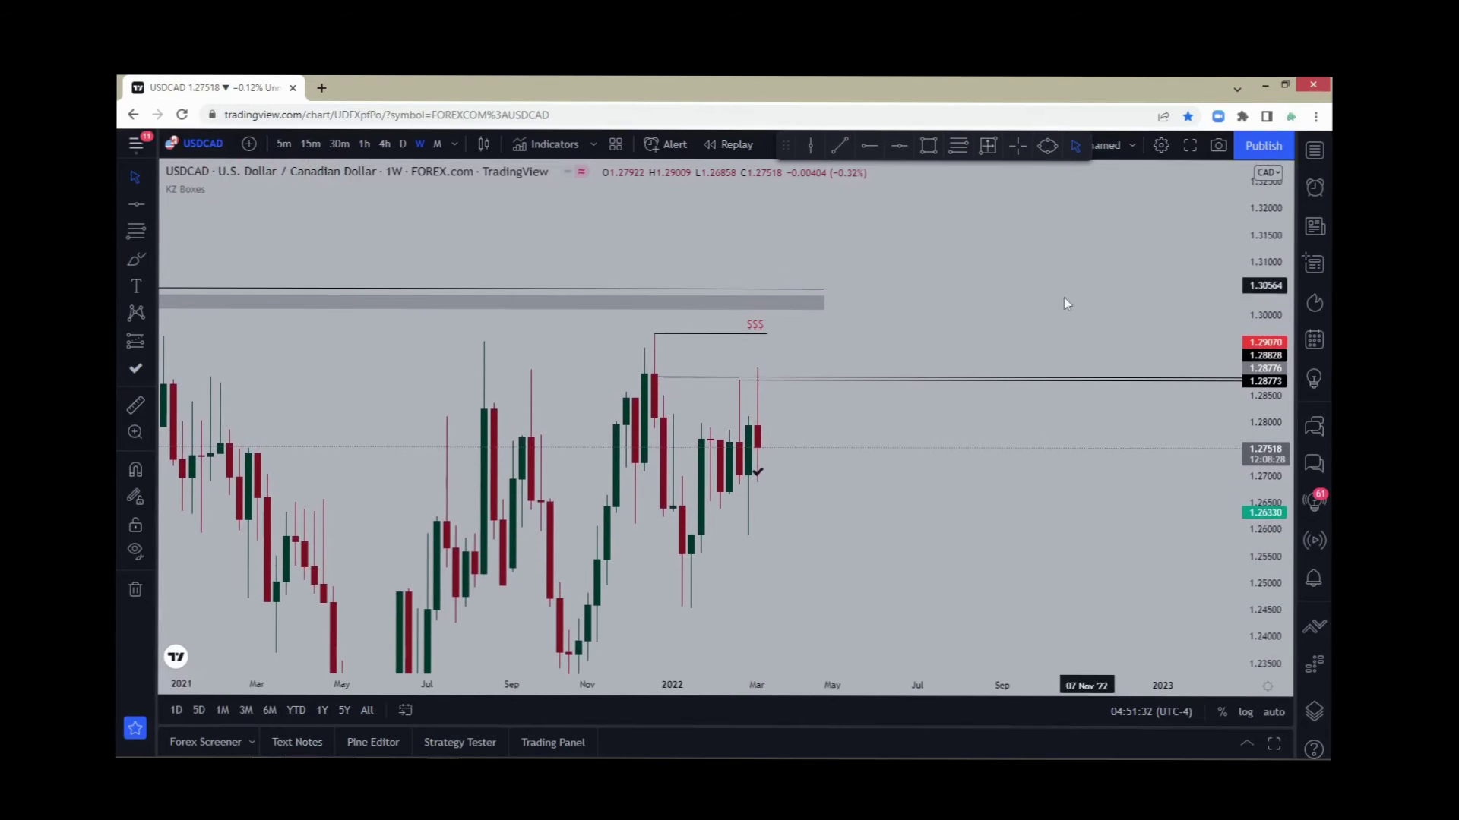
pyautogui.click(757, 441)
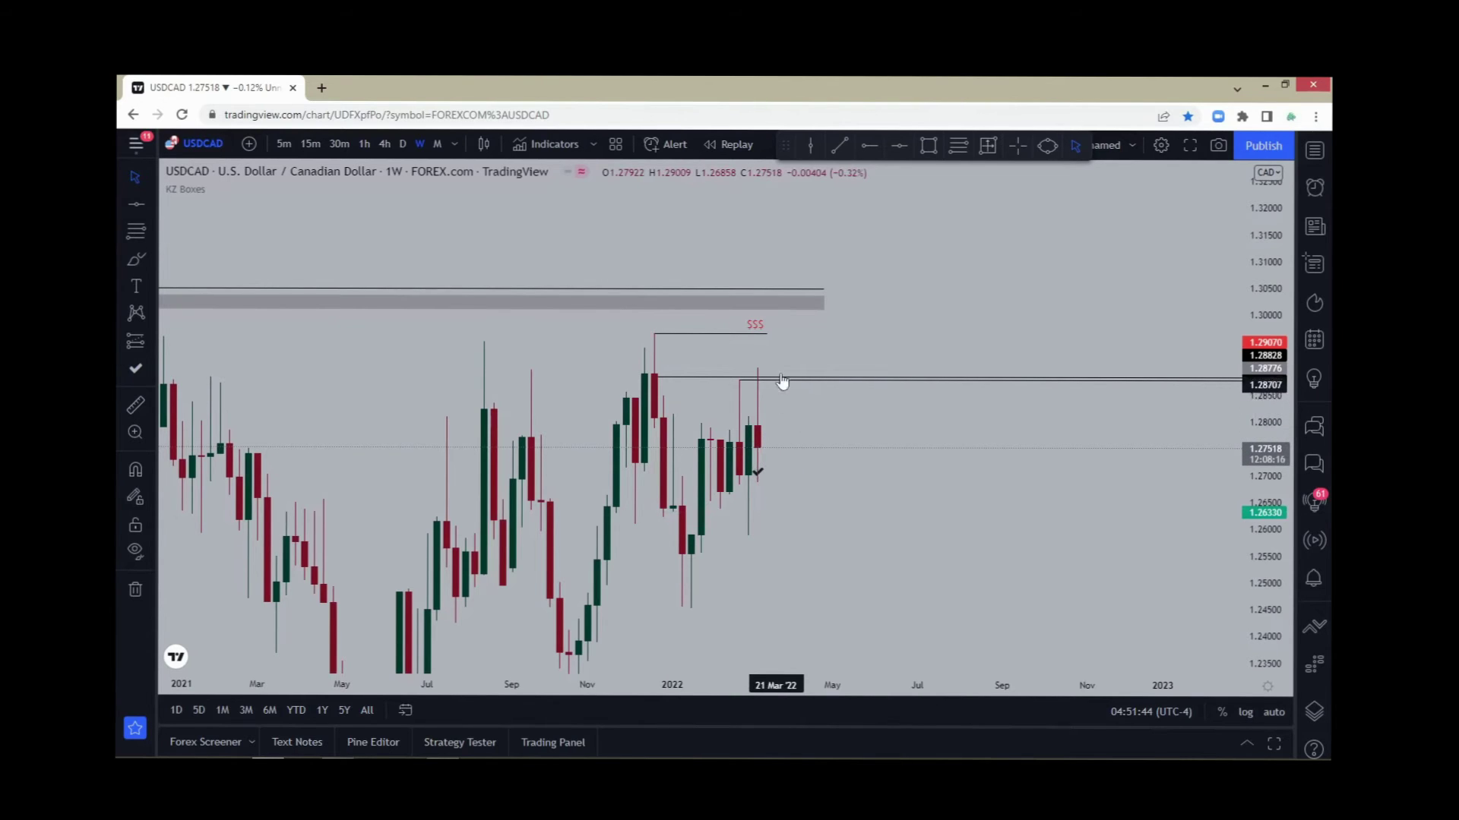
# Step: Relate the late 2020 weekly breakdown and its grey zone near 1.30 to the current weekly price action
pyautogui.scroll(-3, 785, 354)
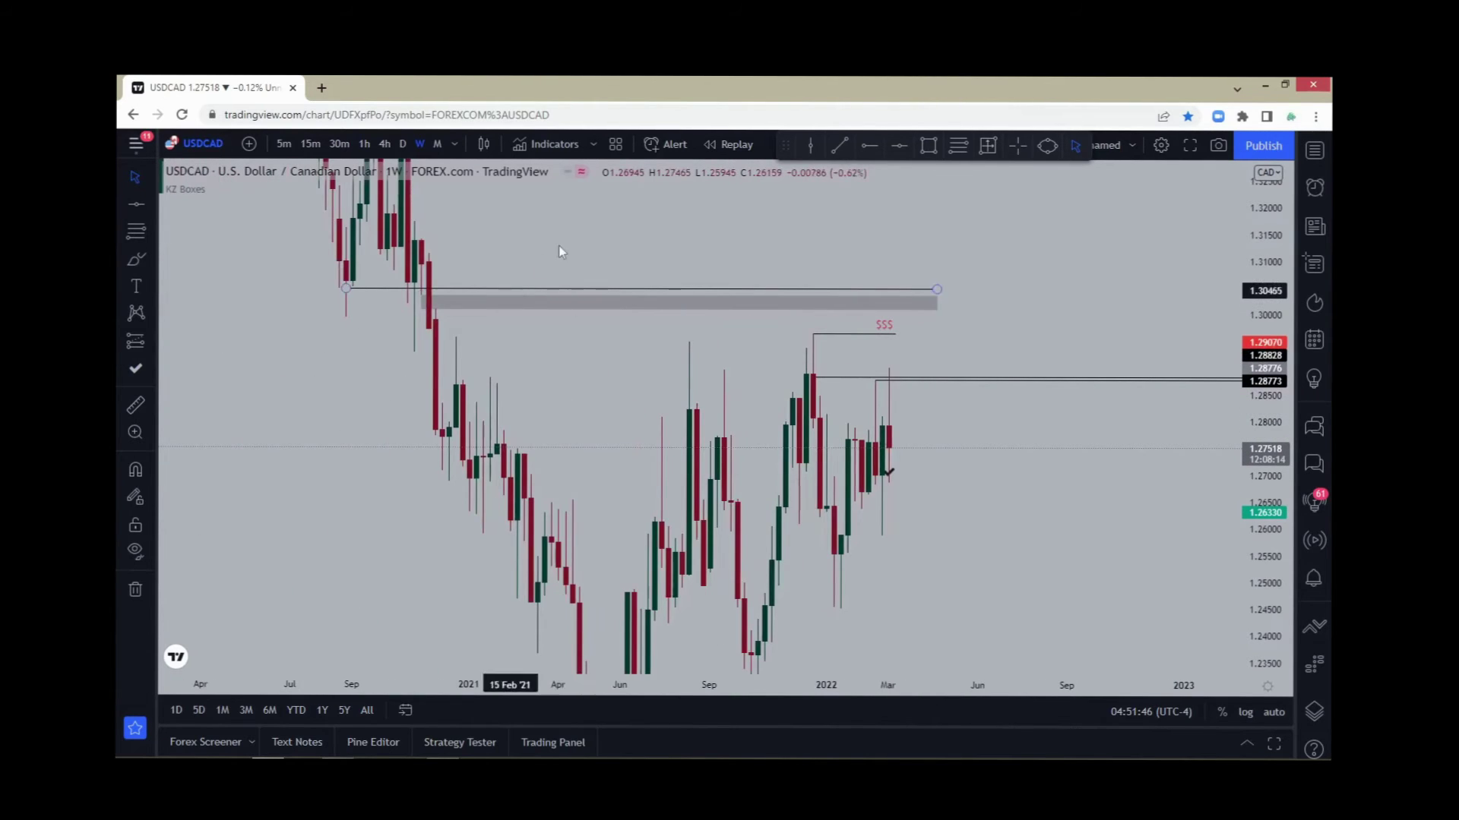
pyautogui.moveTo(558, 244); pyautogui.dragTo(699, 318)
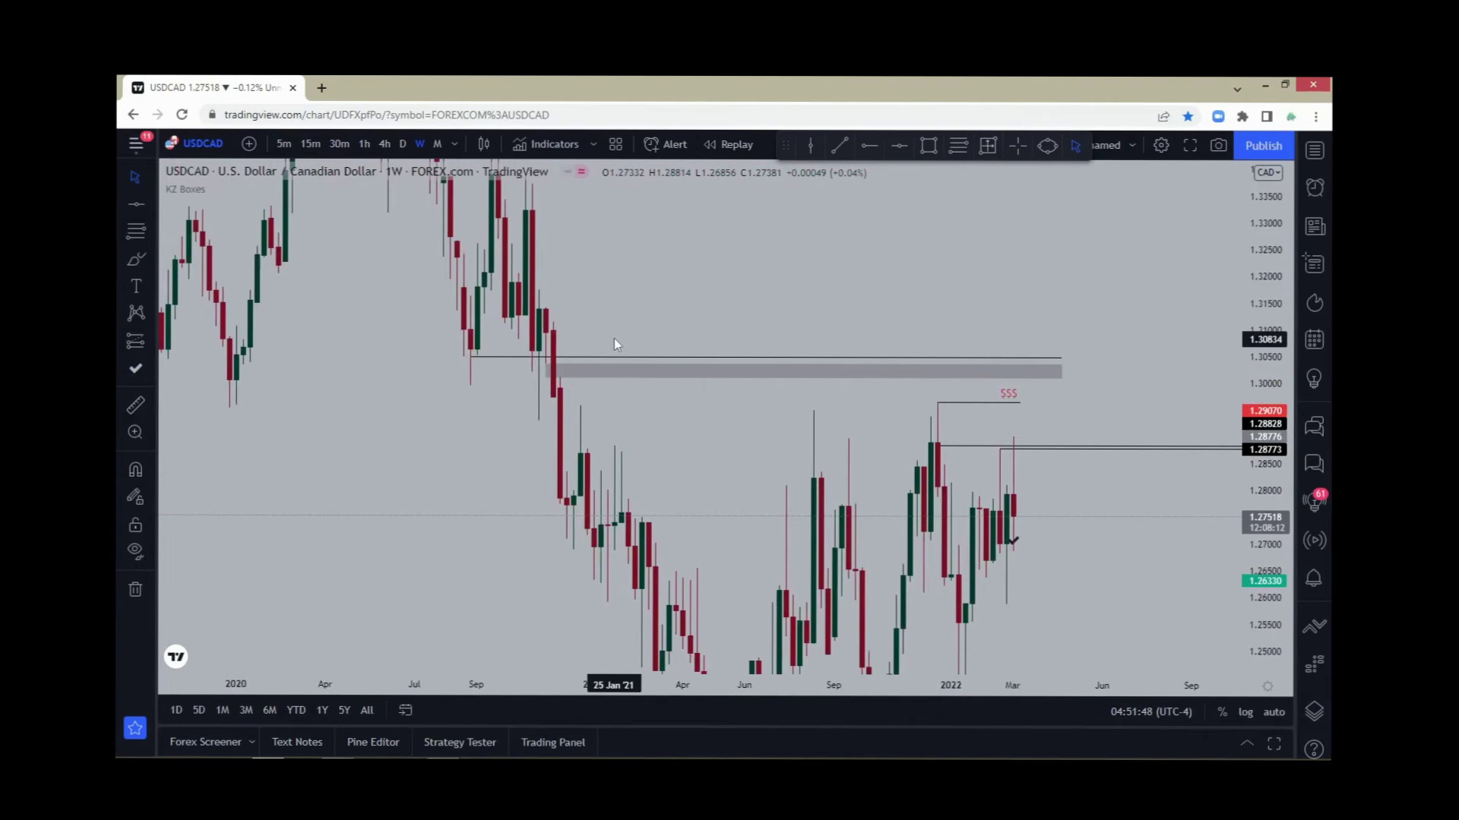
pyautogui.moveTo(1283, 338); pyautogui.dragTo(1283, 395)
pyautogui.scroll(2, 1056, 567)
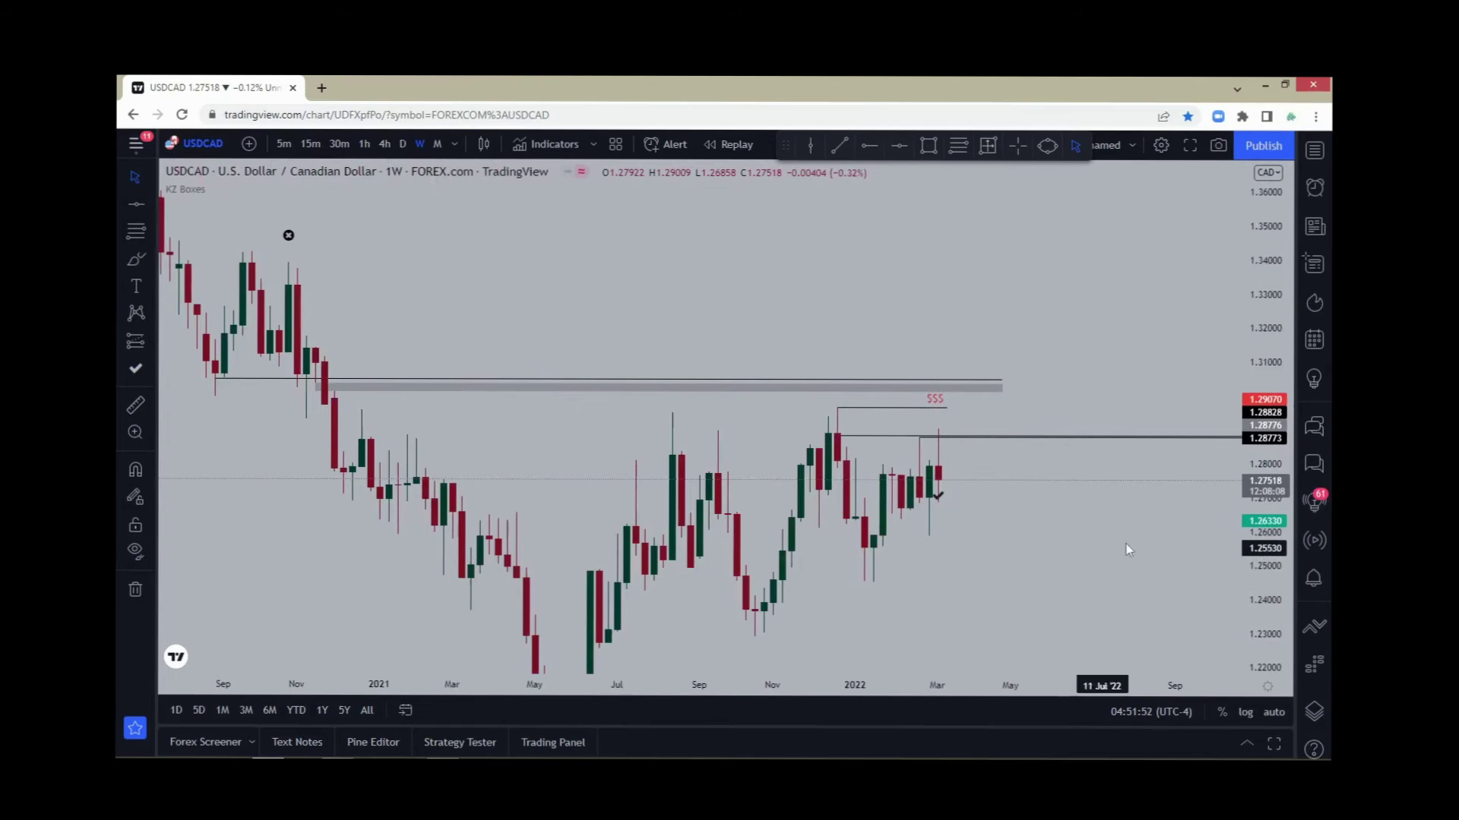
pyautogui.scroll(2, 1188, 549)
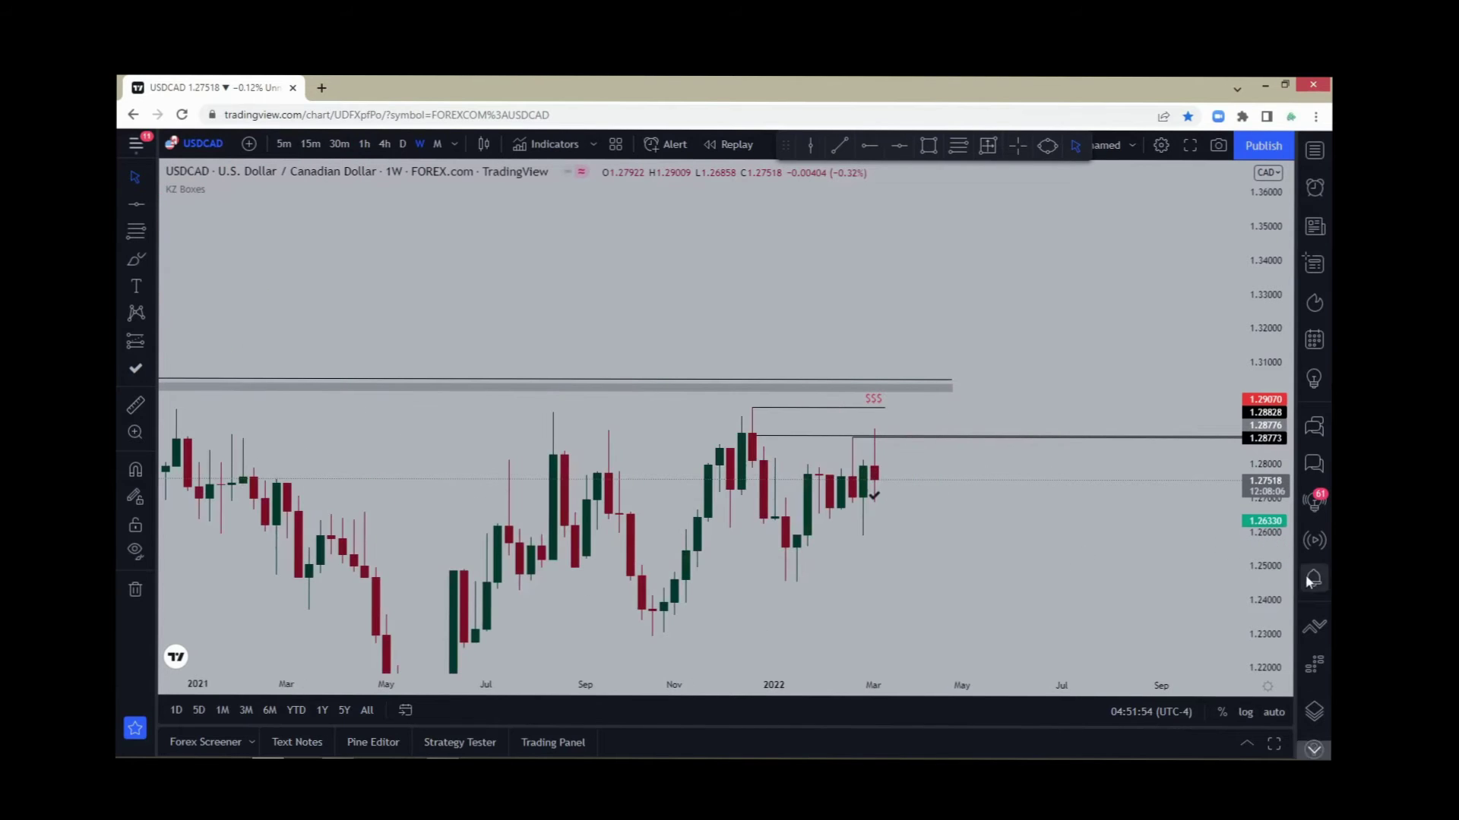
# Step: Examine the weekly swings from the late 2020 breakdown to March 2022, relating them to the grey zone near 1.30
pyautogui.scroll(-4, 1102, 436)
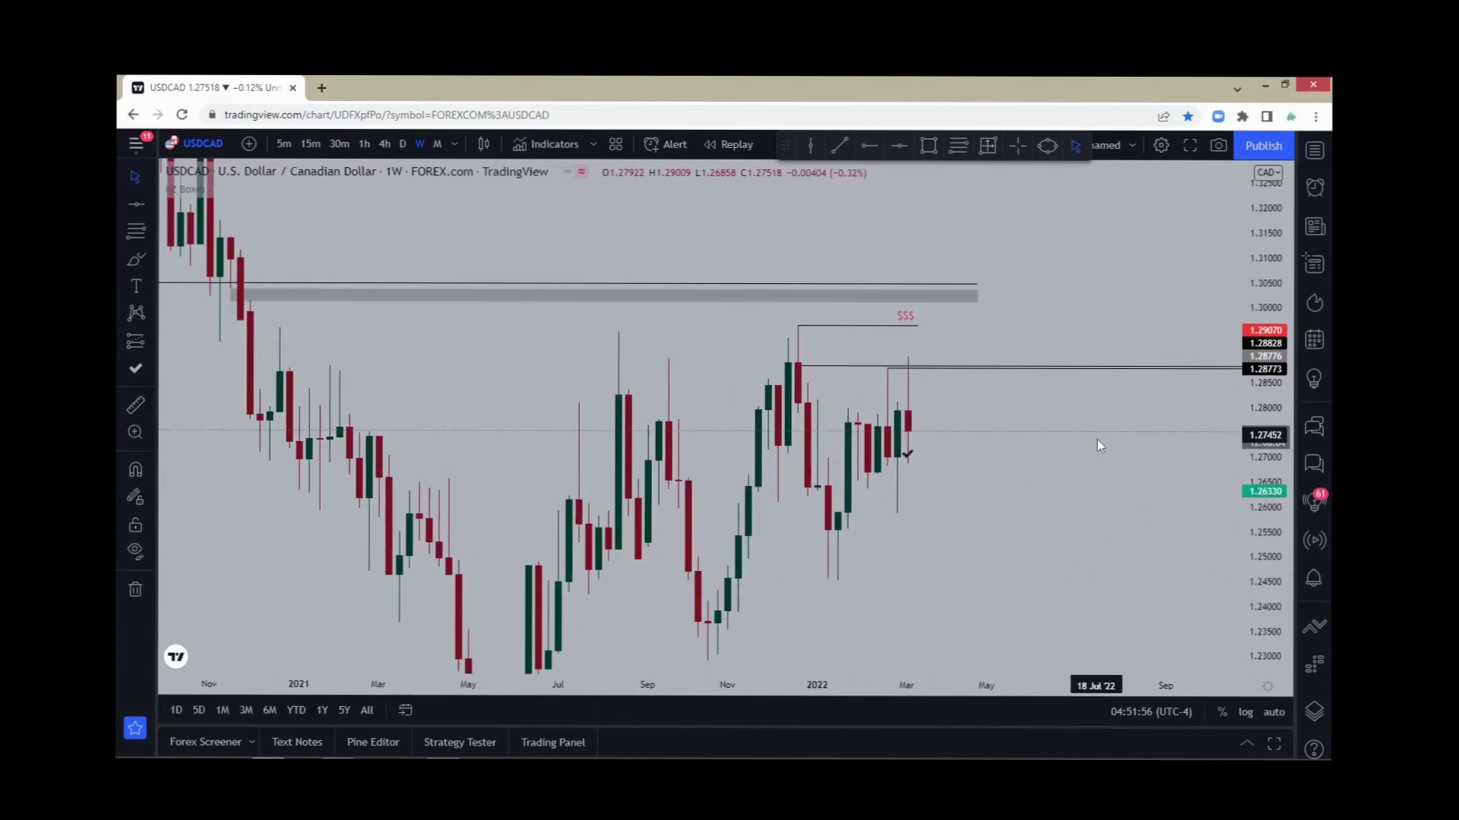
pyautogui.moveTo(1039, 509); pyautogui.dragTo(974, 502)
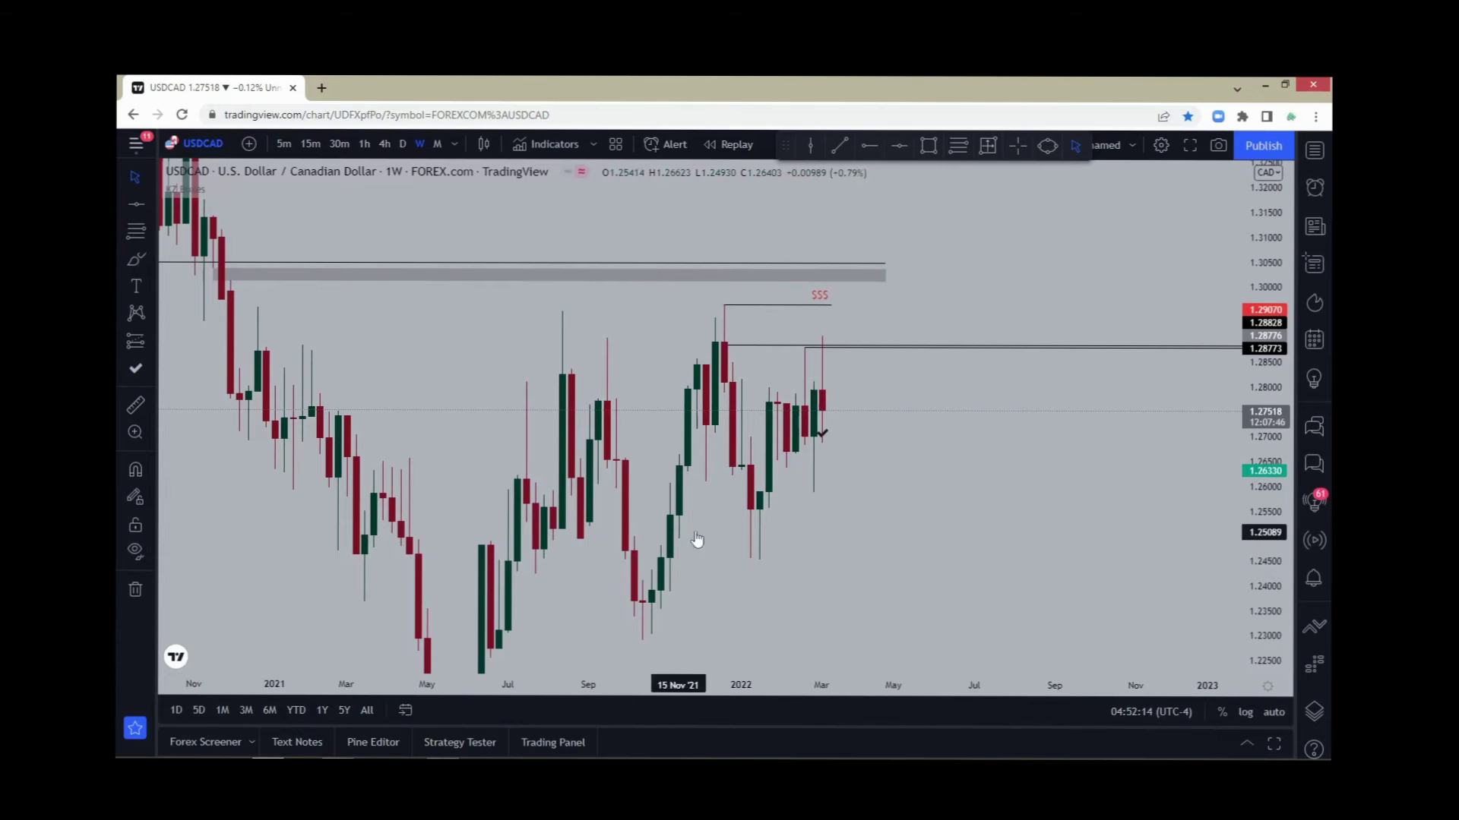
pyautogui.scroll(-1, 842, 477)
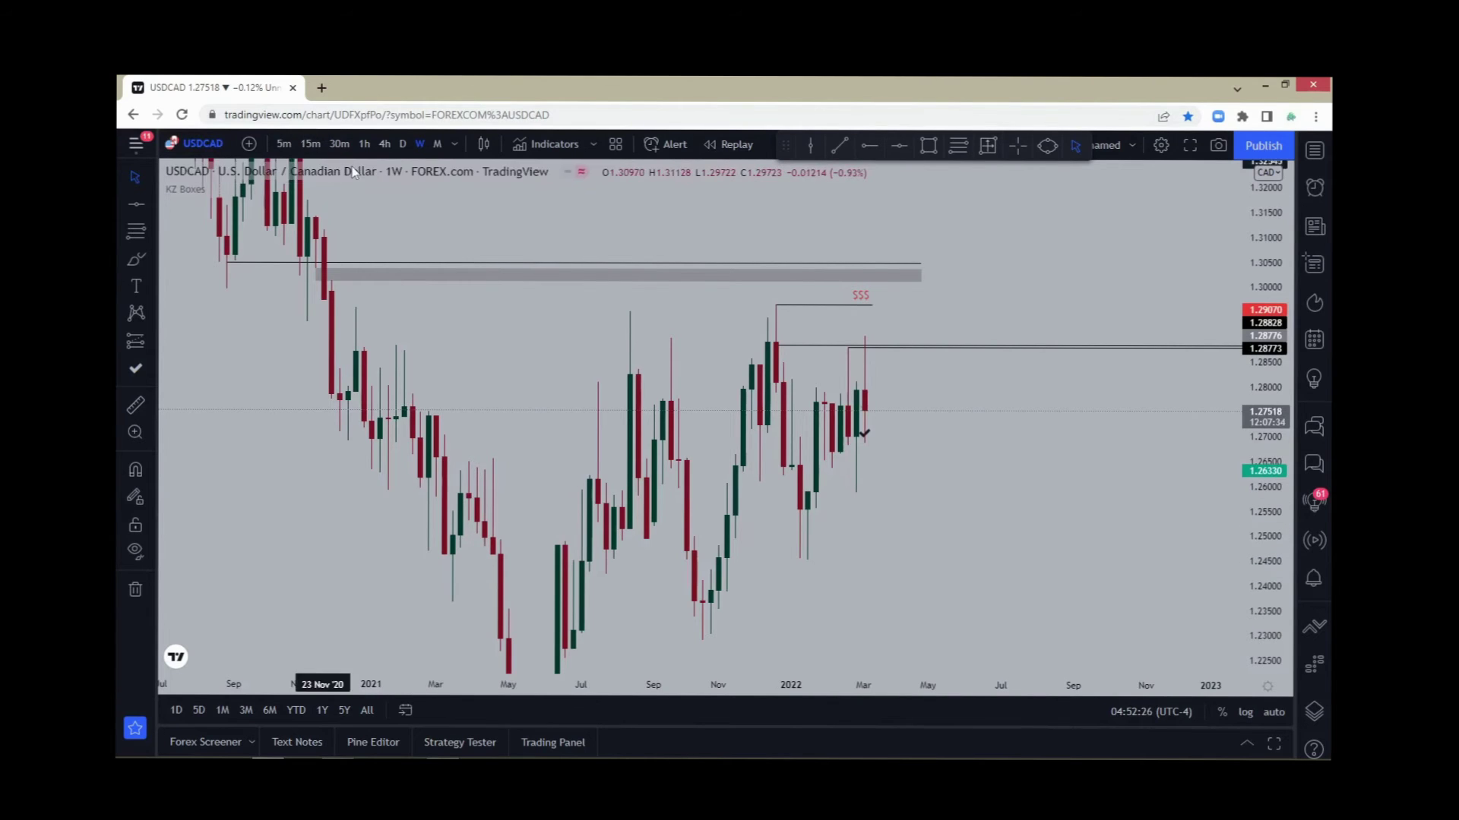
# Step: Switch to the daily chart and examine the swings leading into and out of the December 2021 high
pyautogui.click(403, 144)
pyautogui.scroll(-3, 722, 456)
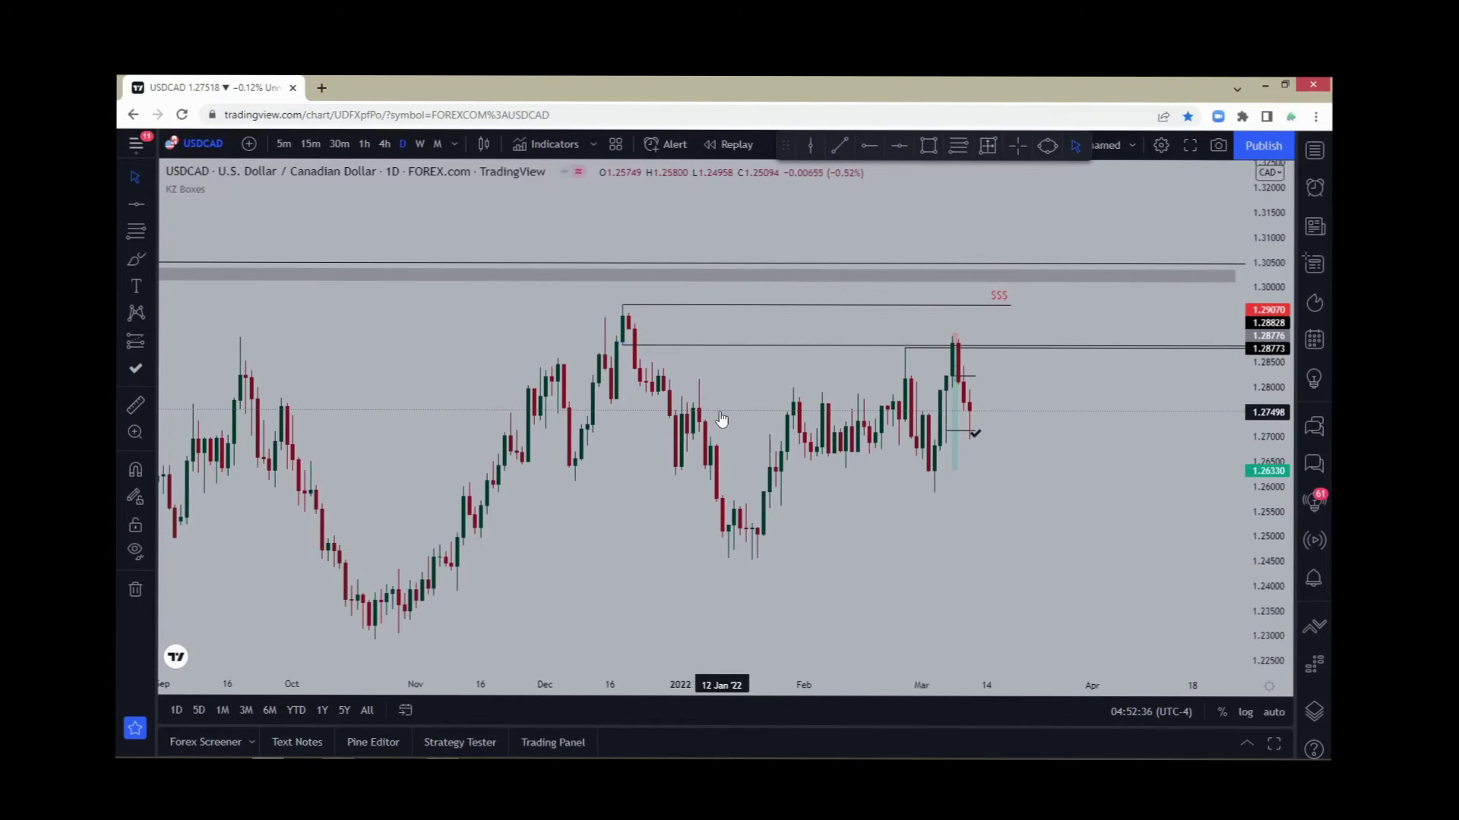
pyautogui.scroll(-4, 769, 446)
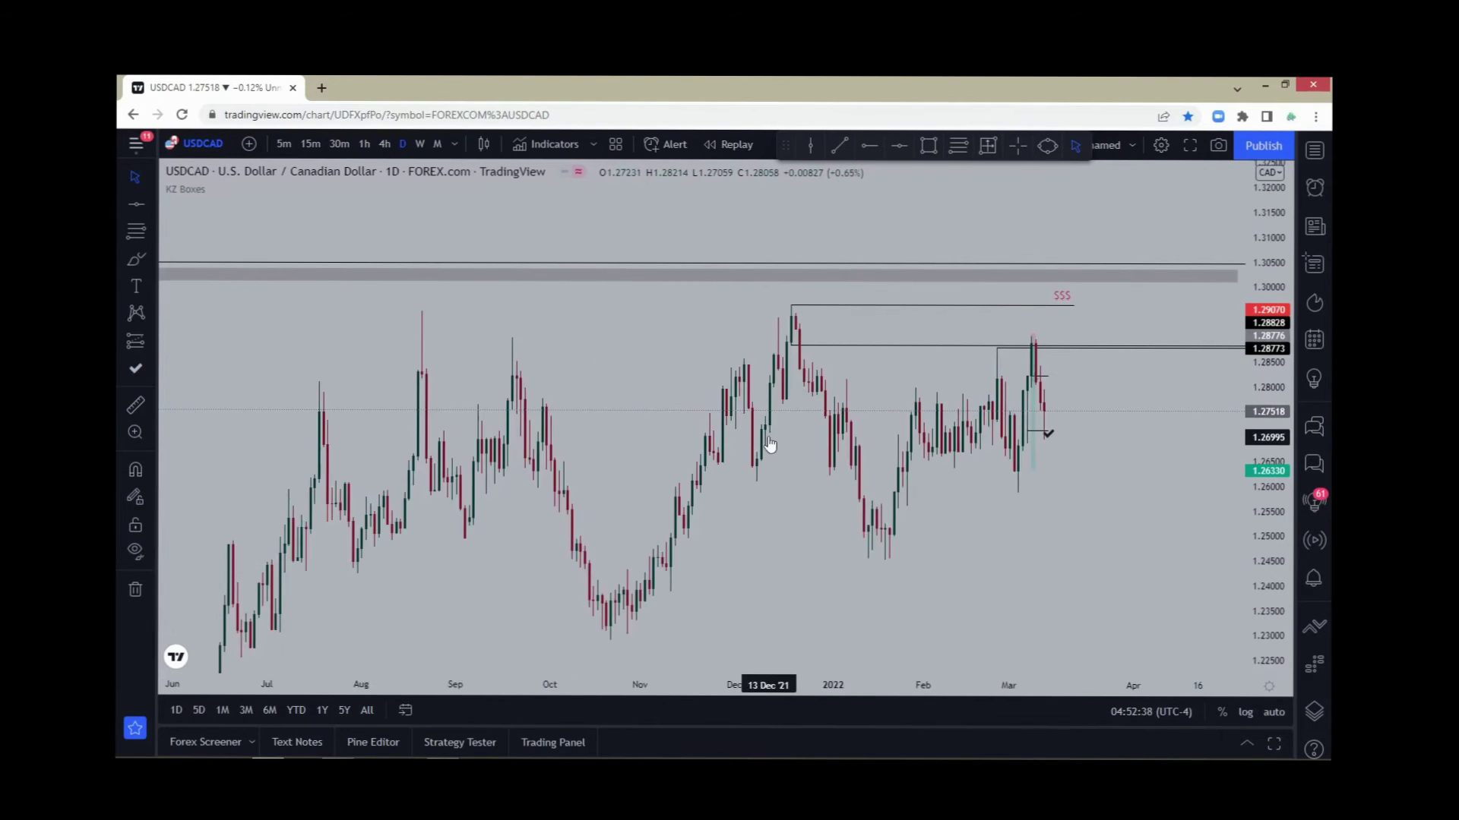
pyautogui.scroll(3, 769, 444)
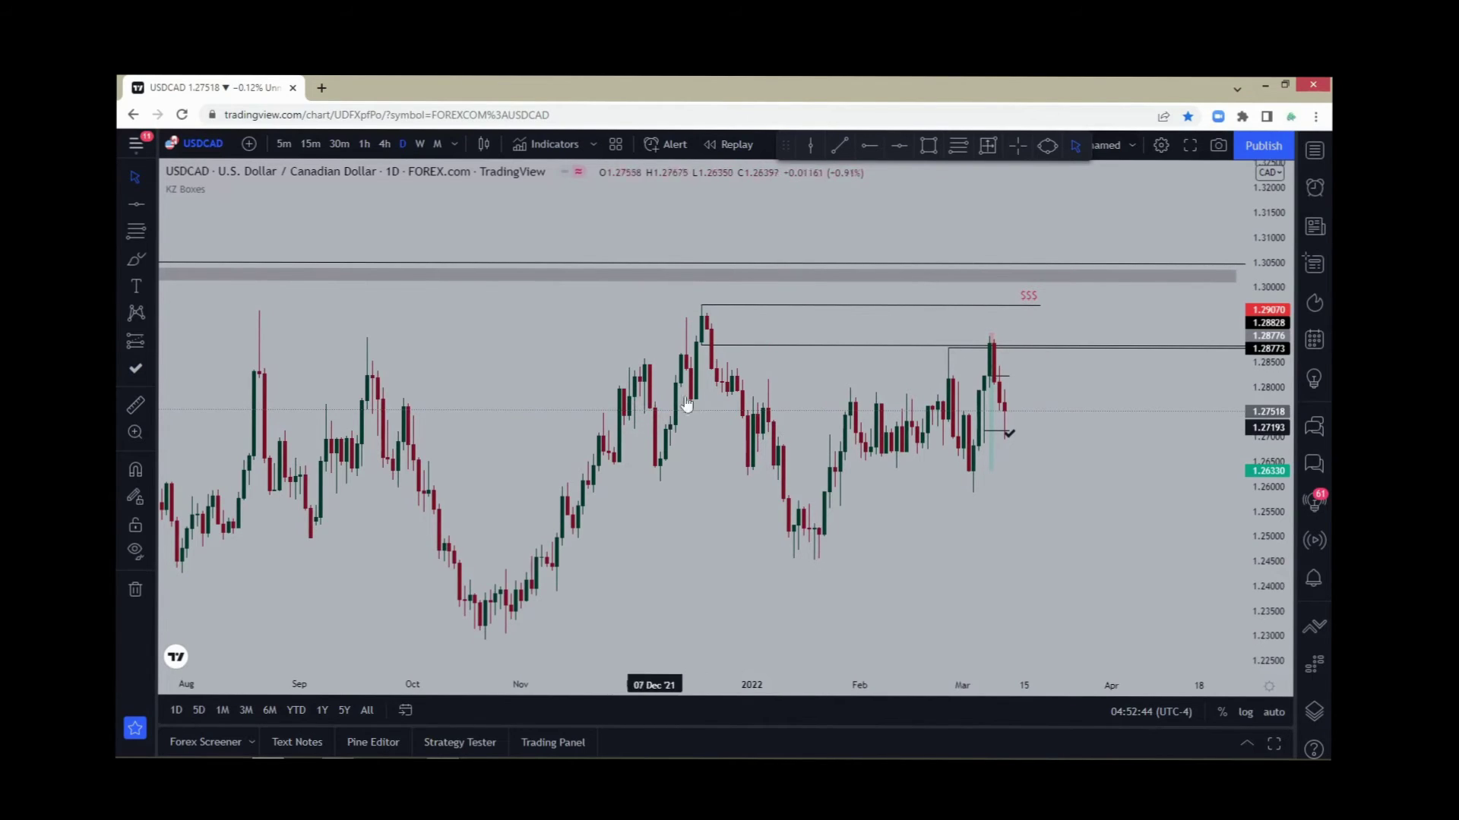
# Step: Draw a near-horizontal trend line at about 1.2855 from 3 to 17 December 2021 and apply the BOS template to it
pyautogui.click(837, 152)
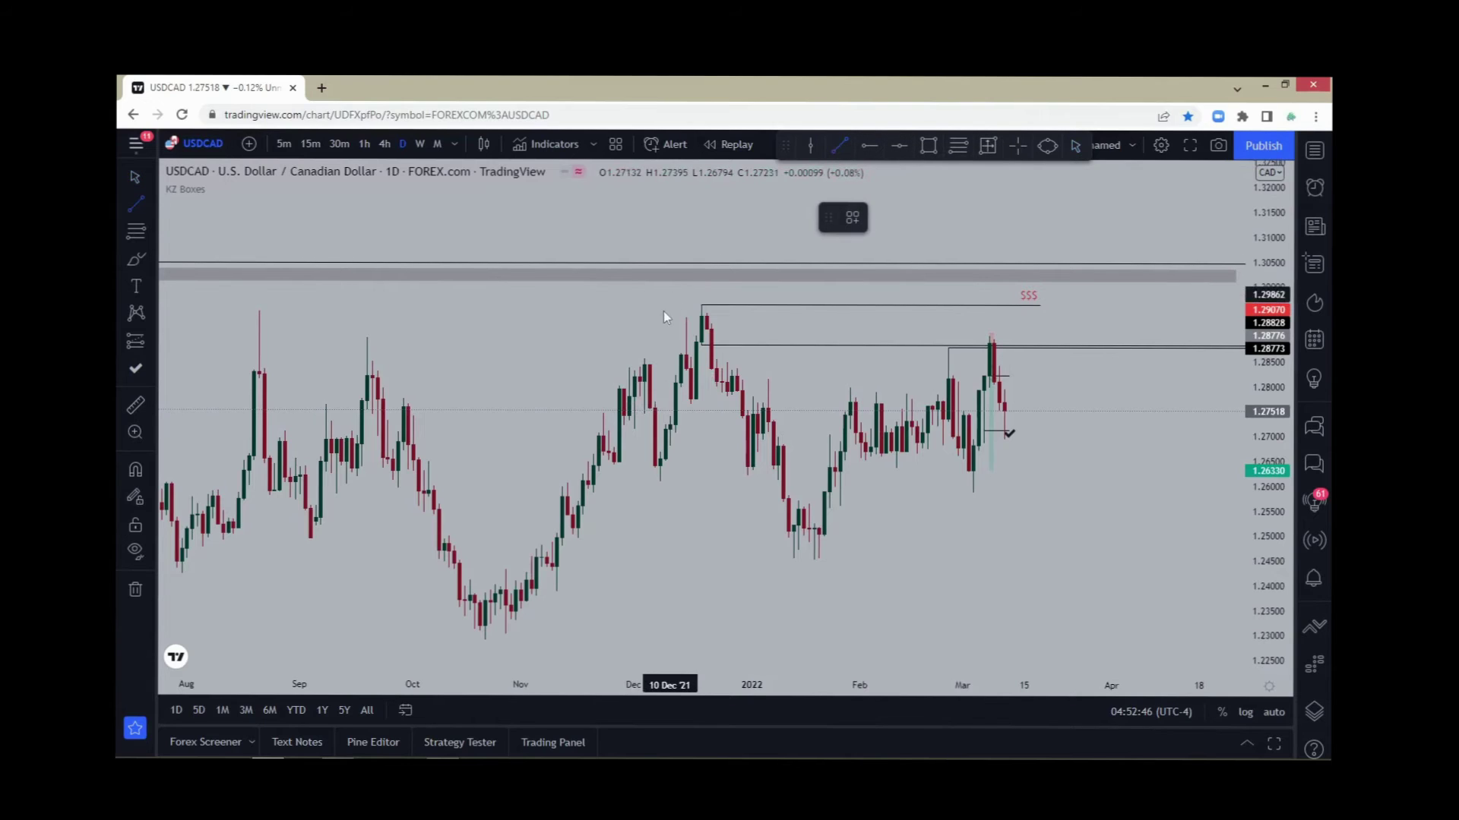
pyautogui.press('ctrl')
pyautogui.click(644, 360)
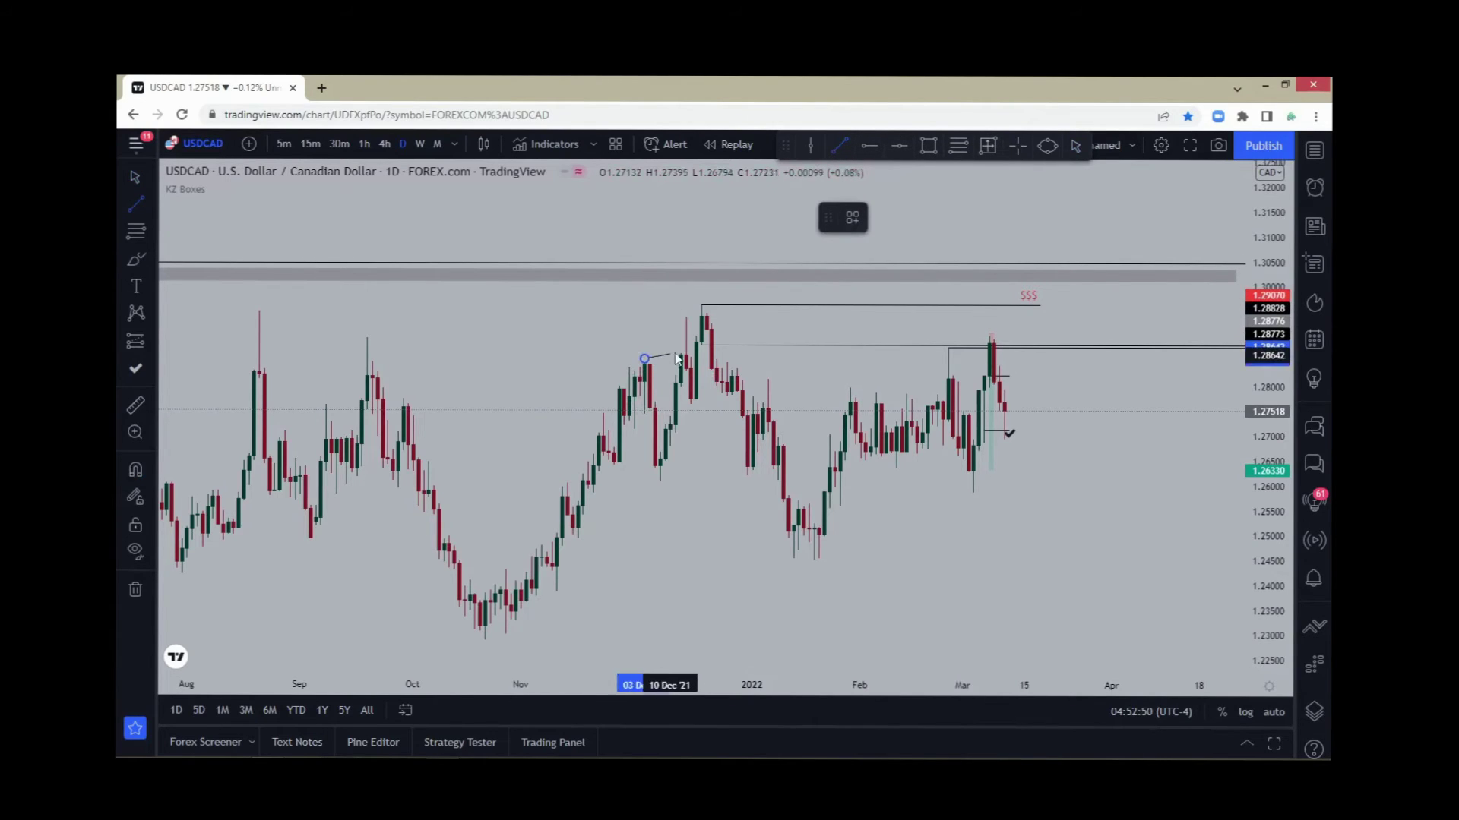
pyautogui.click(695, 362)
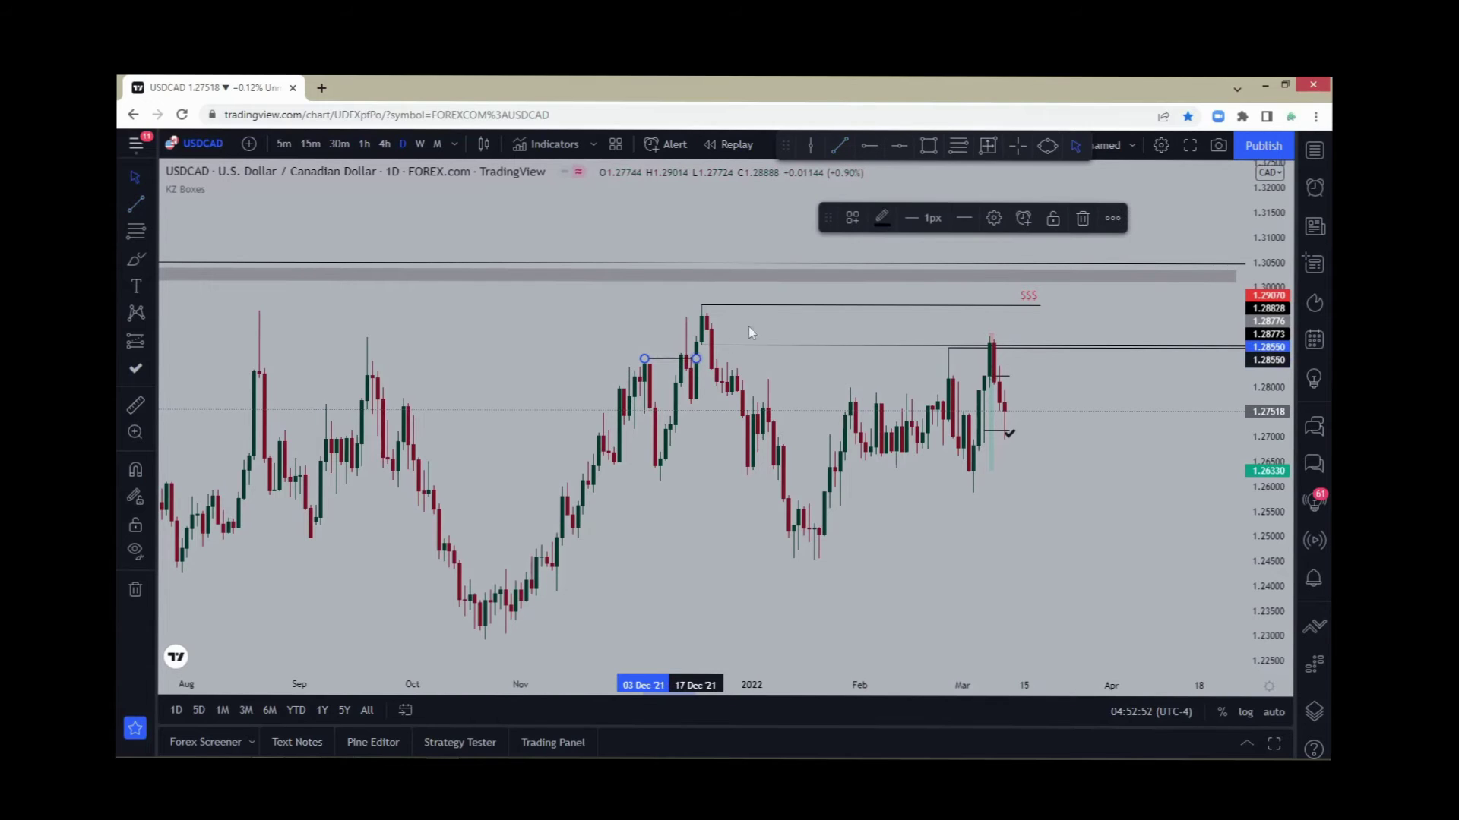
pyautogui.click(853, 219)
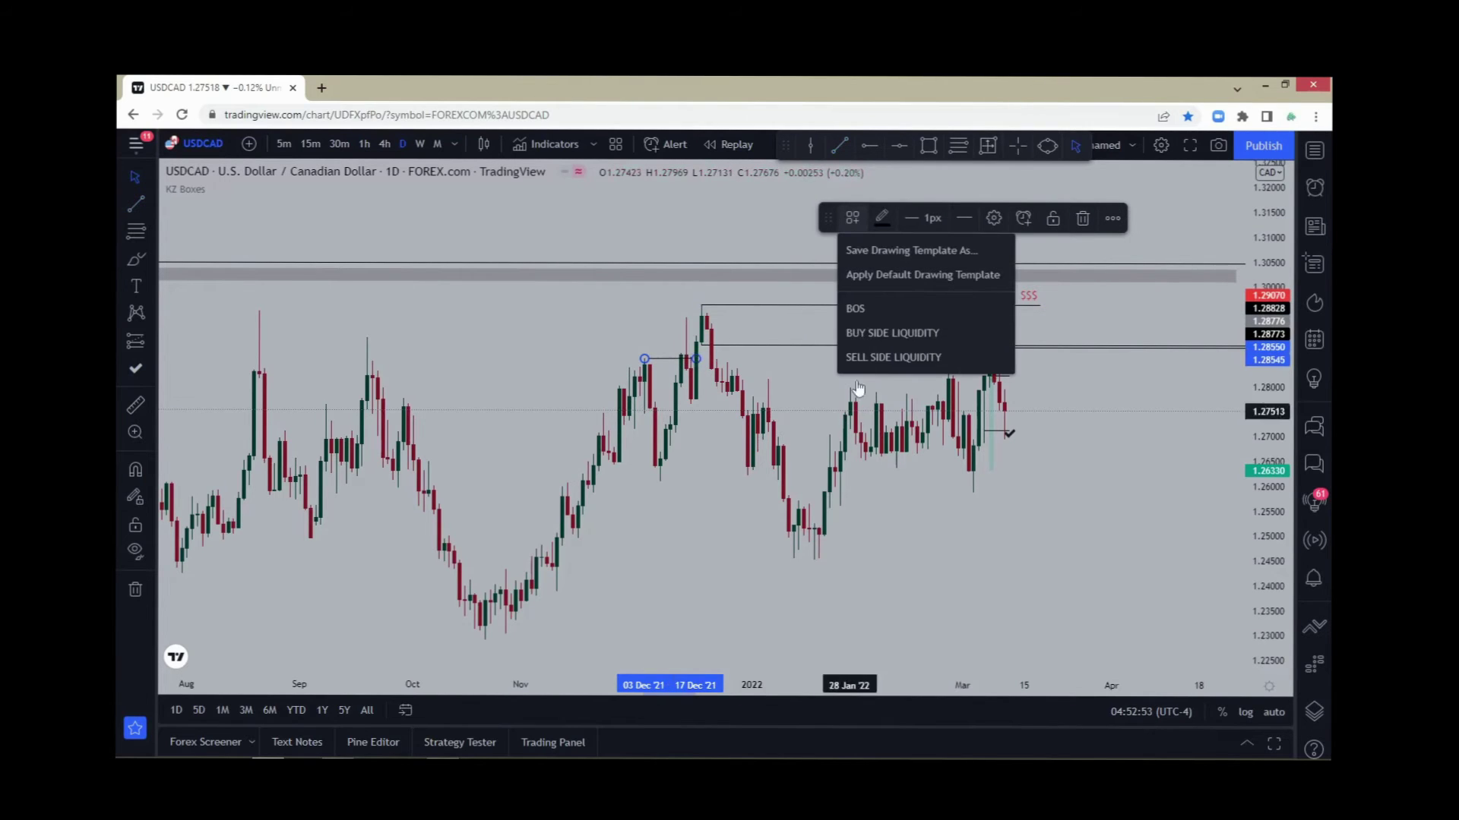
pyautogui.click(871, 300)
pyautogui.click(696, 439)
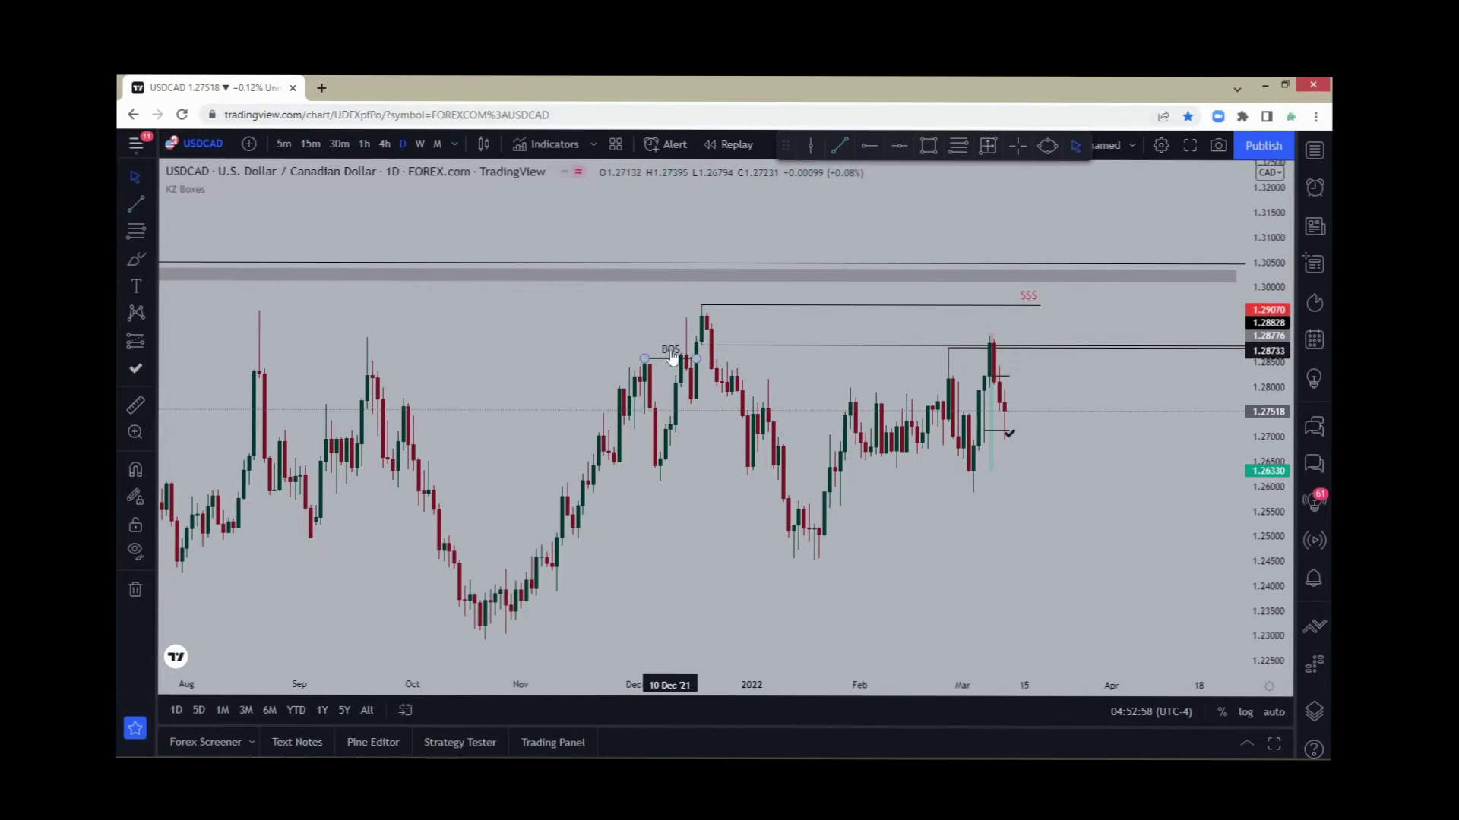
# Step: Change the template of the December 2021 trend line across the highs to BUY SIDE LIQUIDITY
pyautogui.doubleClick(692, 364)
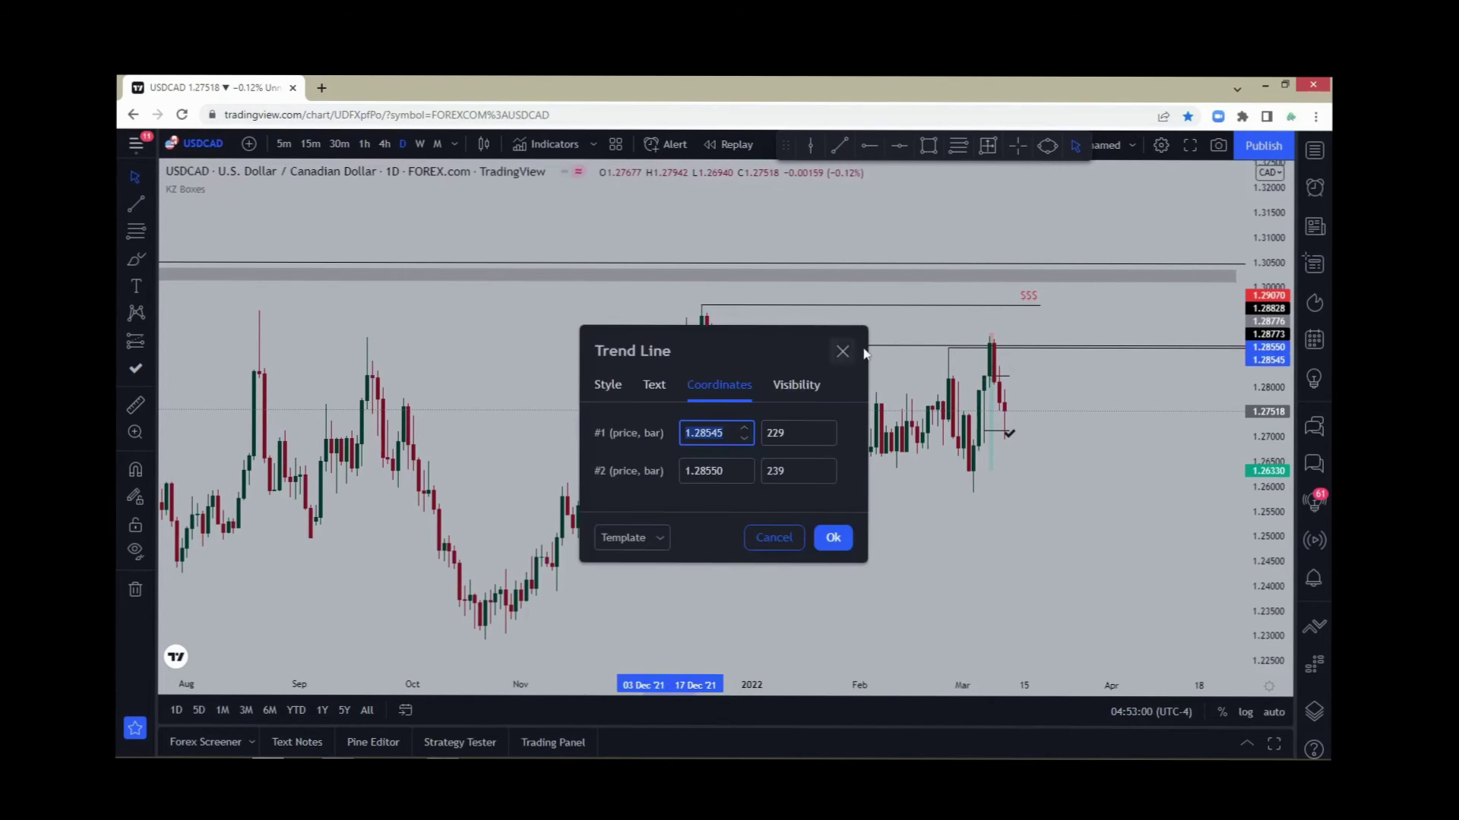
pyautogui.click(657, 536)
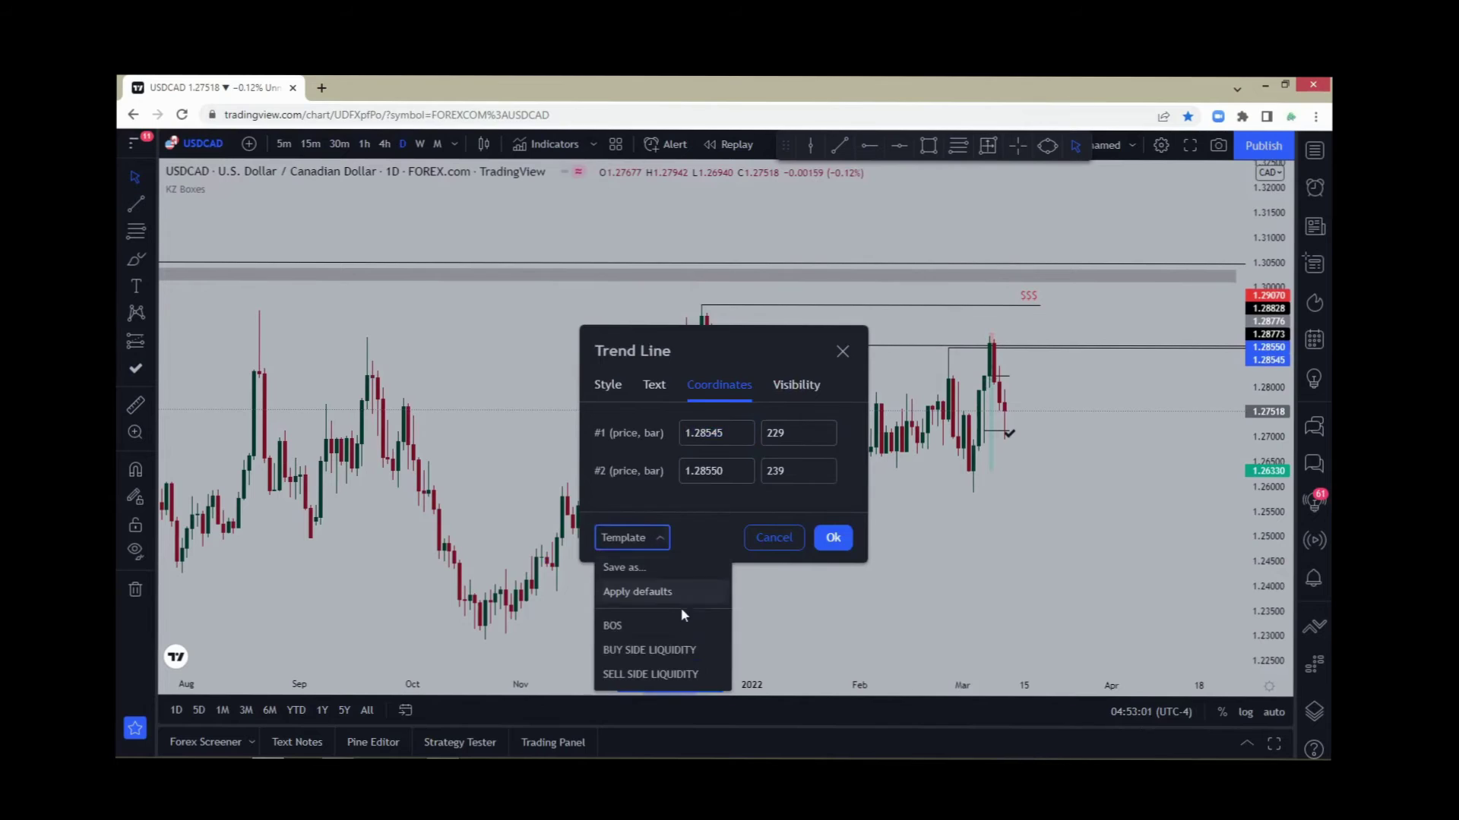
pyautogui.click(670, 652)
pyautogui.click(833, 537)
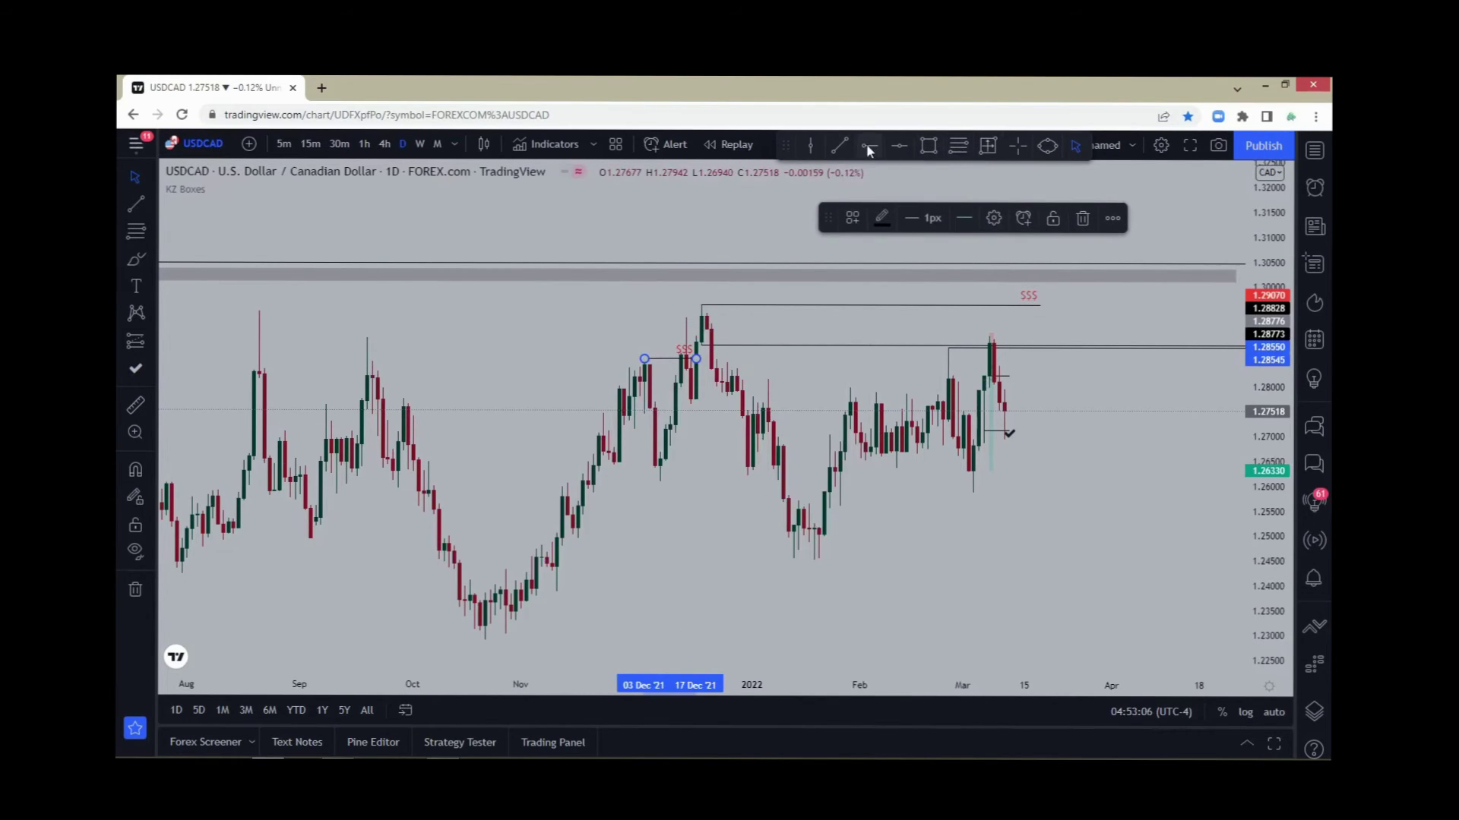
# Step: Draw a trend line from the 8 December 2021 low at about 1.261 to 11 January 2022, using the BOS template
pyautogui.click(839, 146)
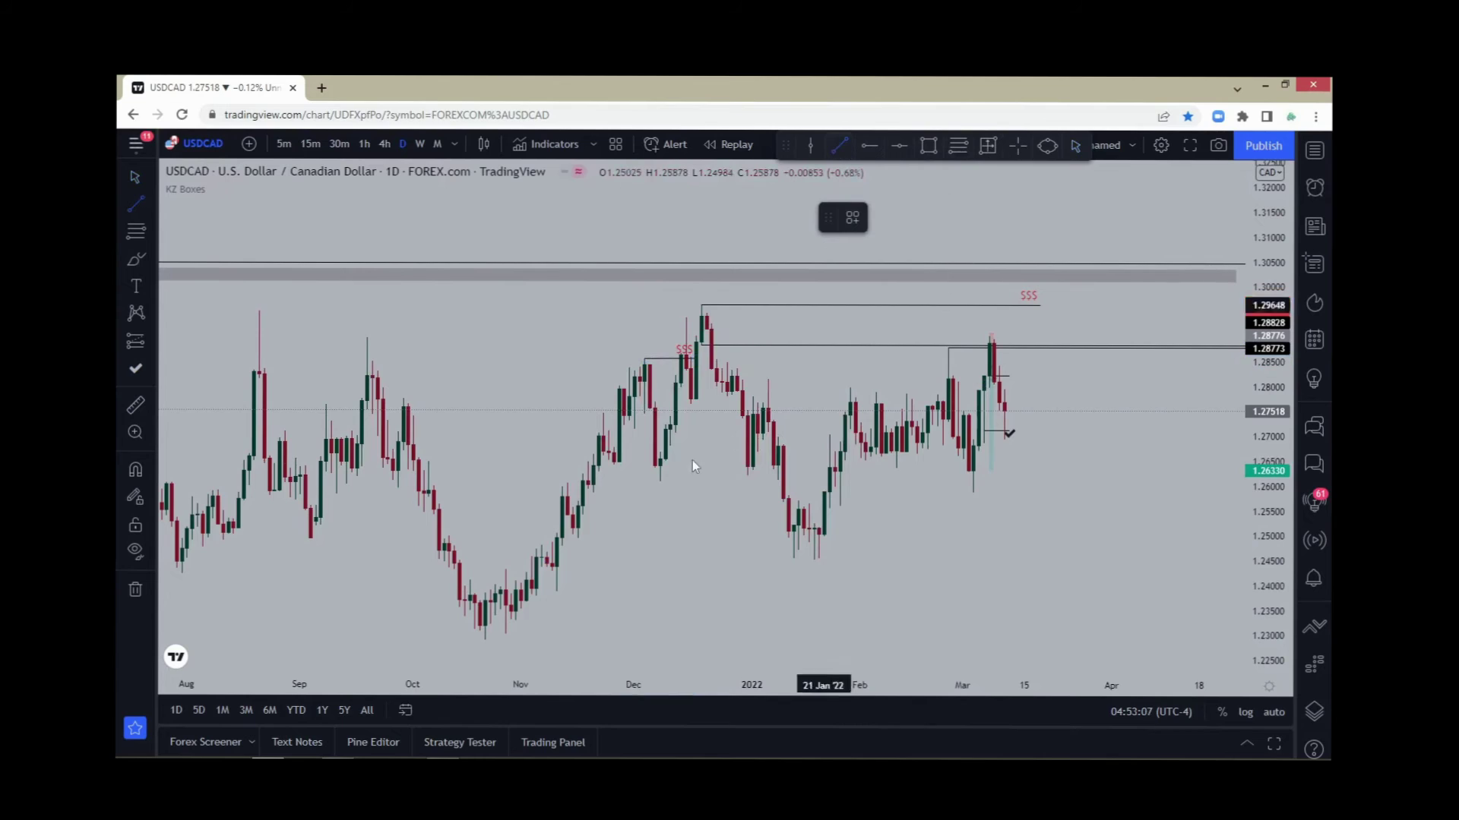
pyautogui.click(660, 480)
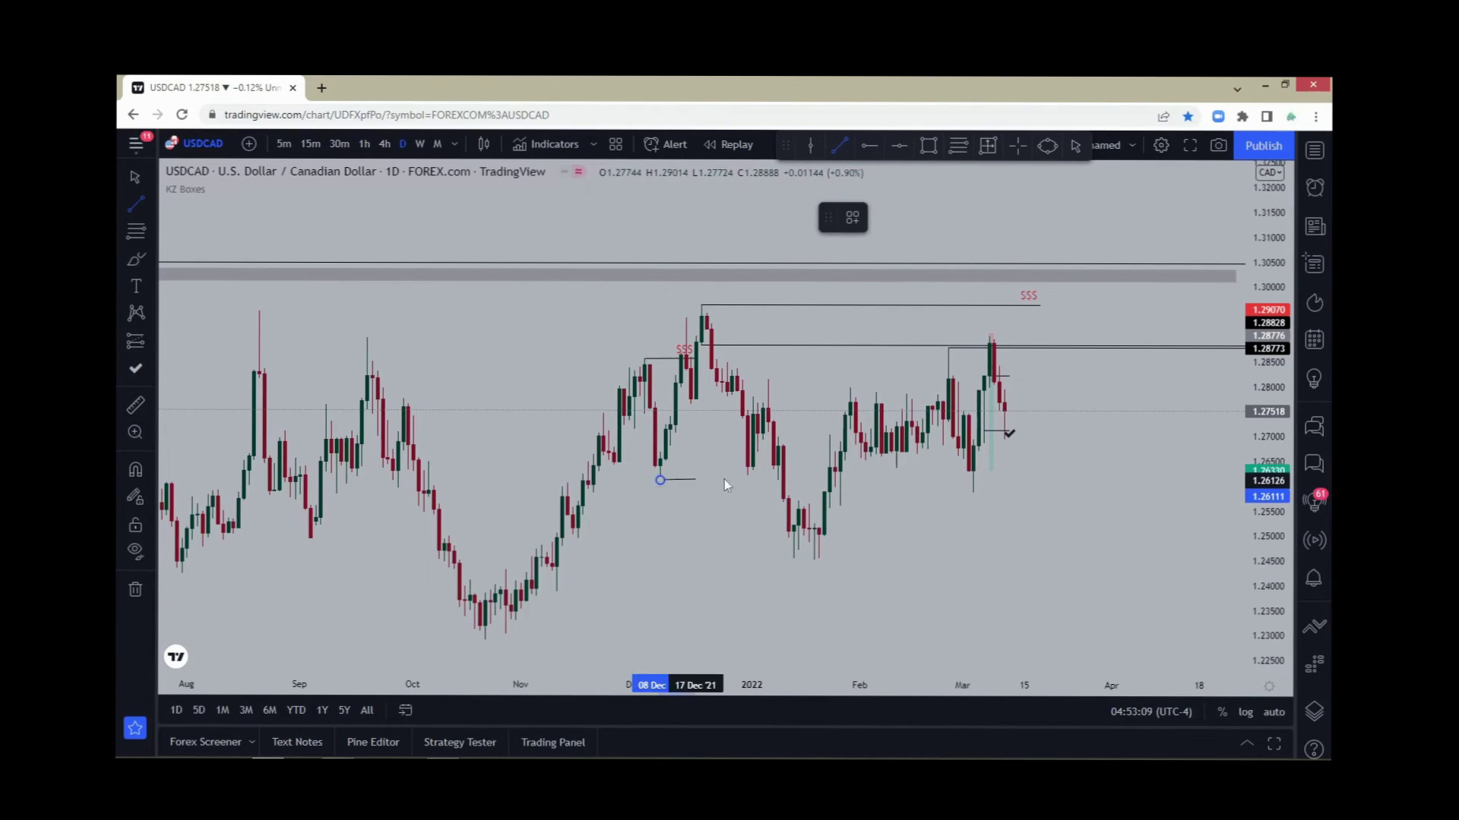
pyautogui.click(784, 482)
pyautogui.click(853, 218)
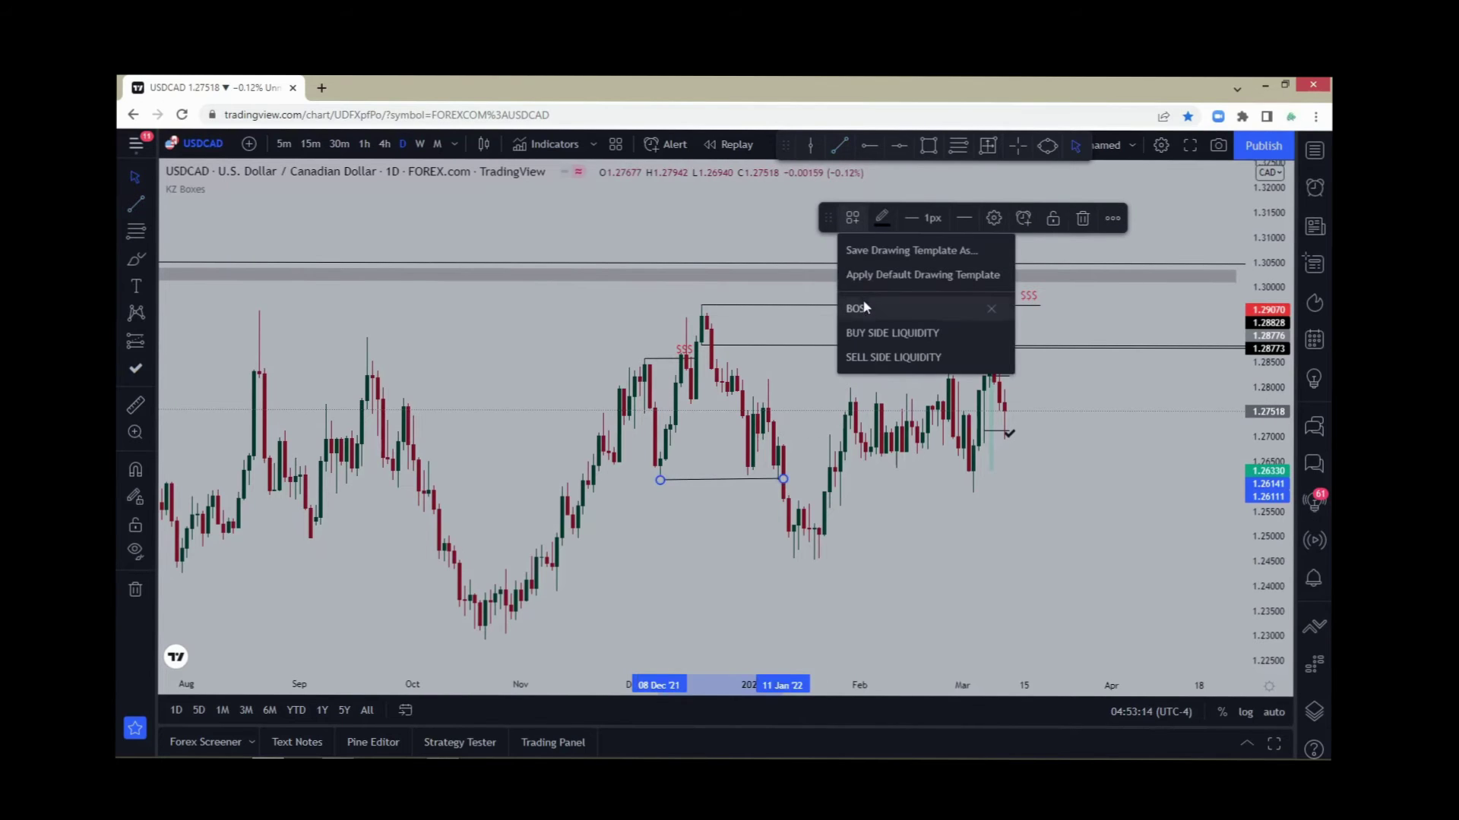
pyautogui.click(858, 313)
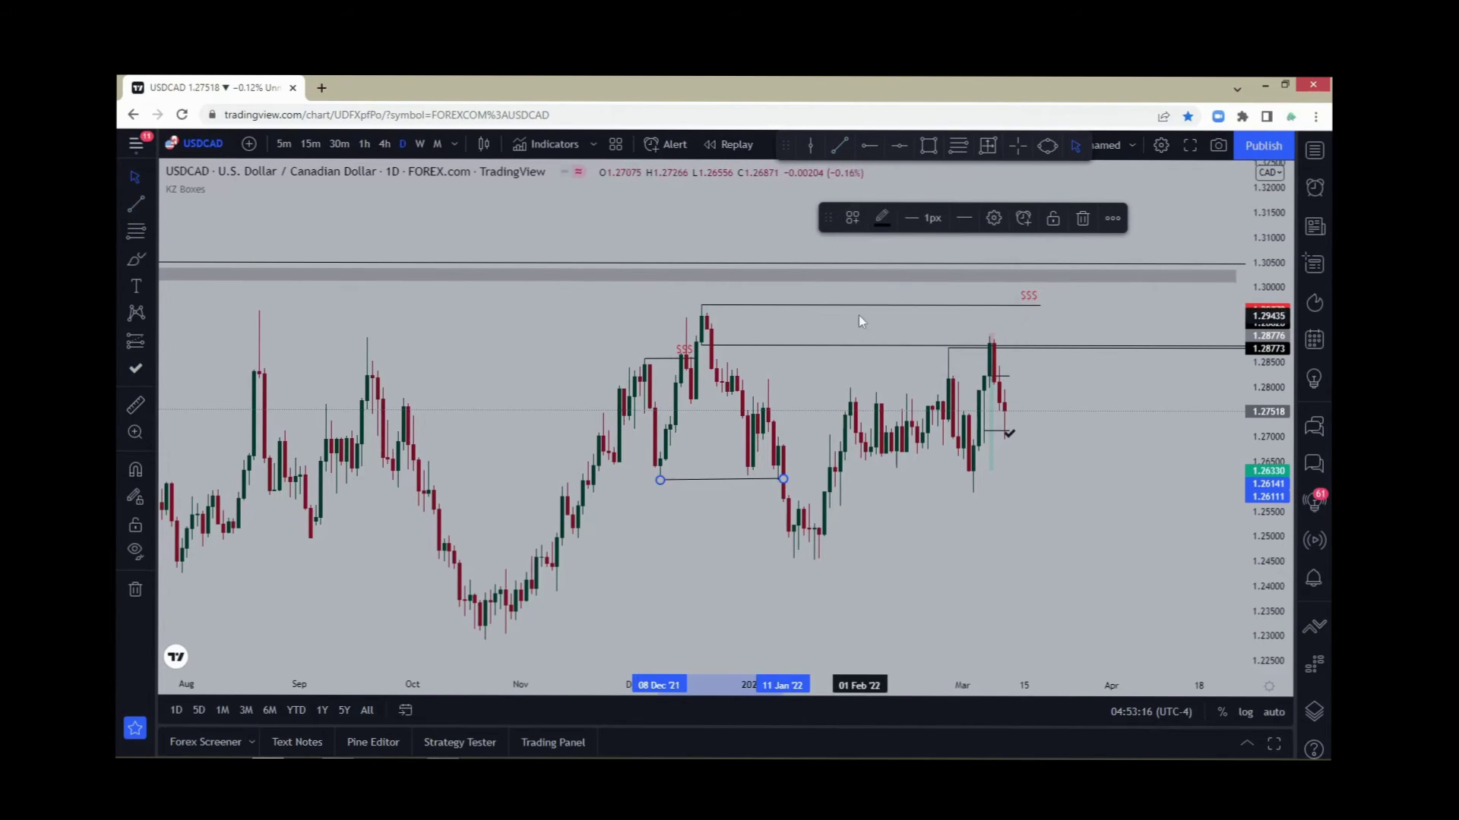
pyautogui.click(878, 520)
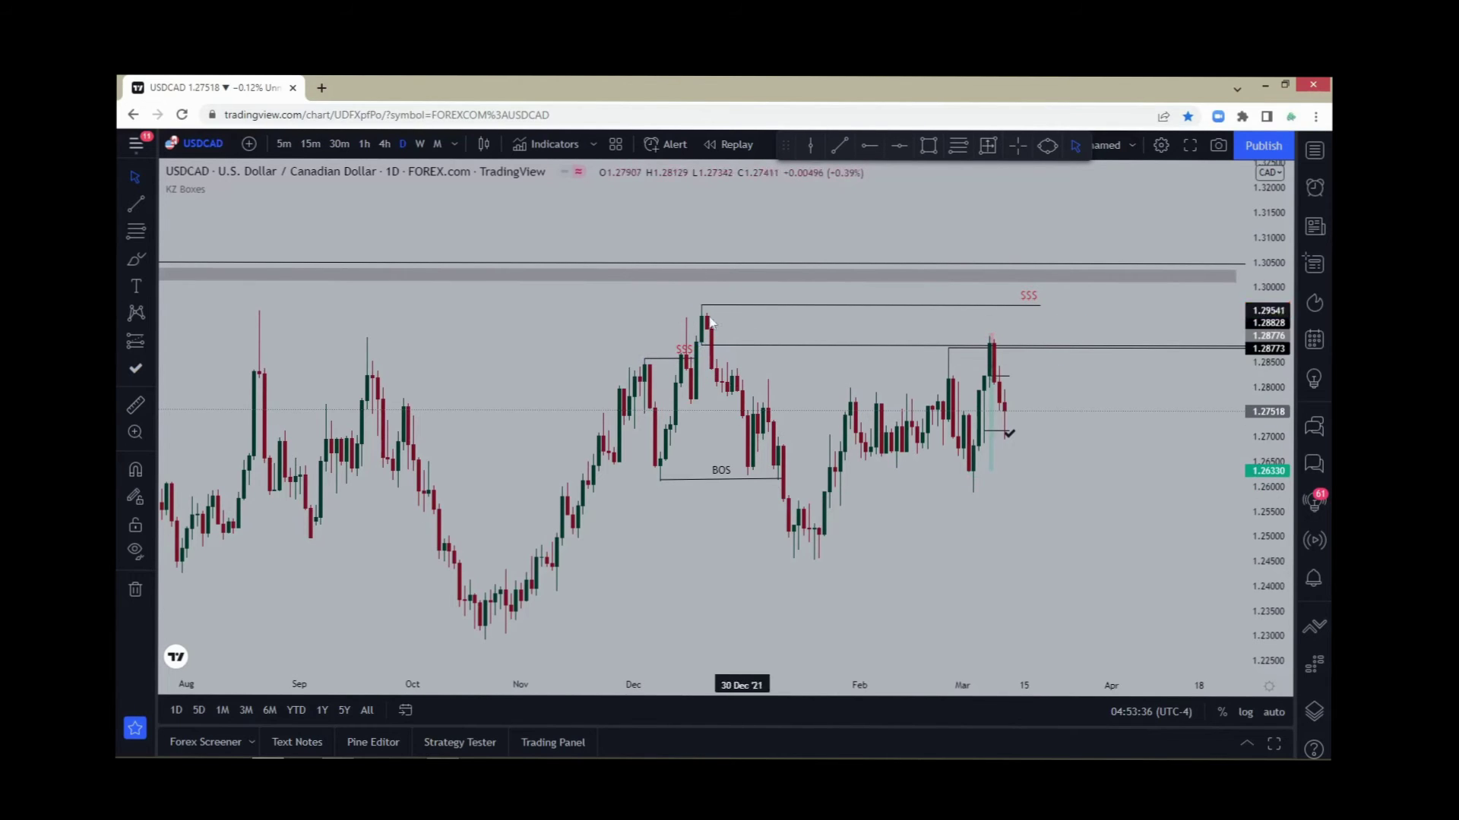
# Step: Check the latest daily candle at the marked target, and undo the added December 2021 liquidity and BOS lines
pyautogui.click(1007, 432)
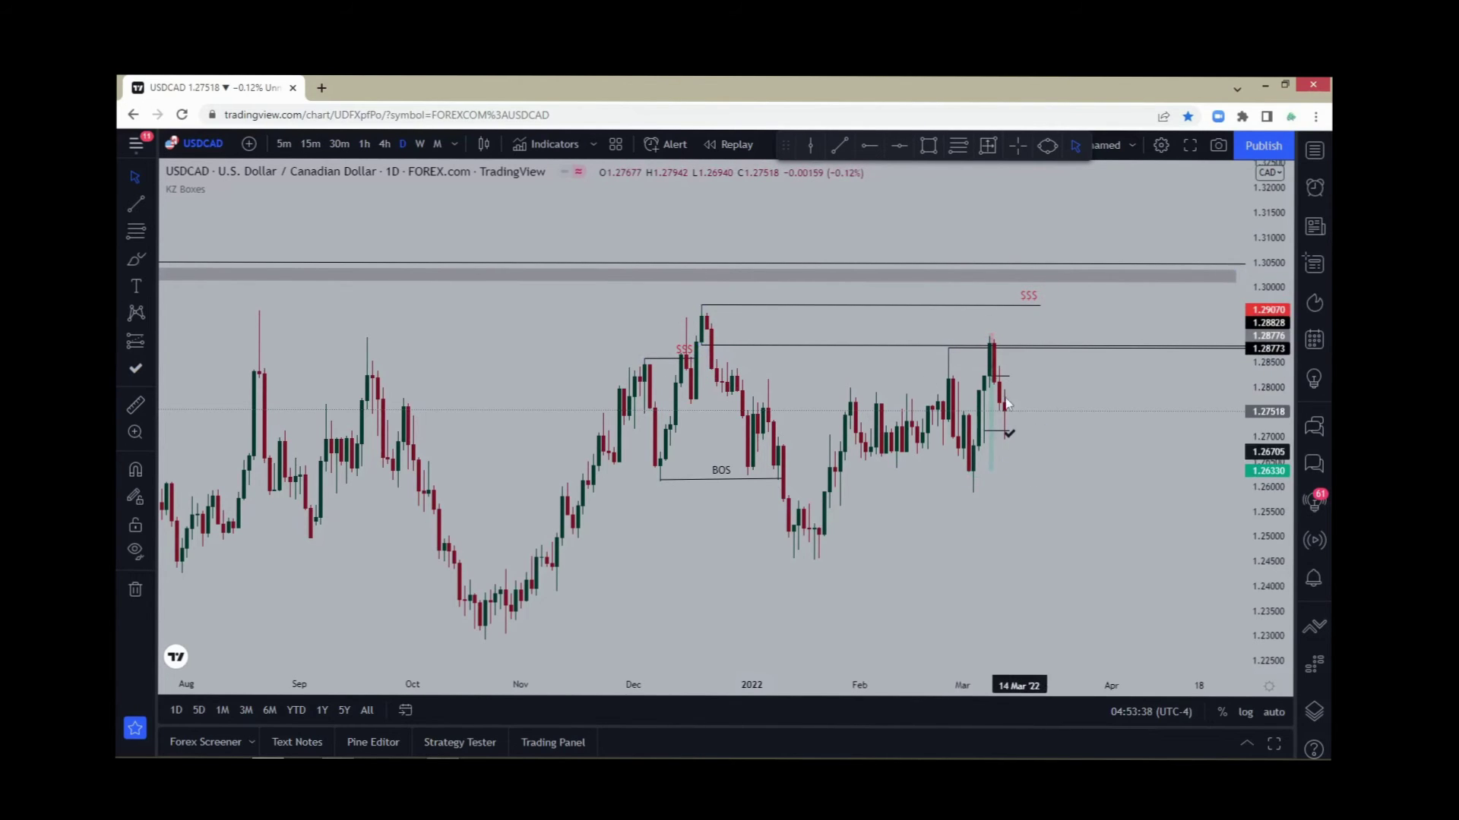
pyautogui.click(1059, 460)
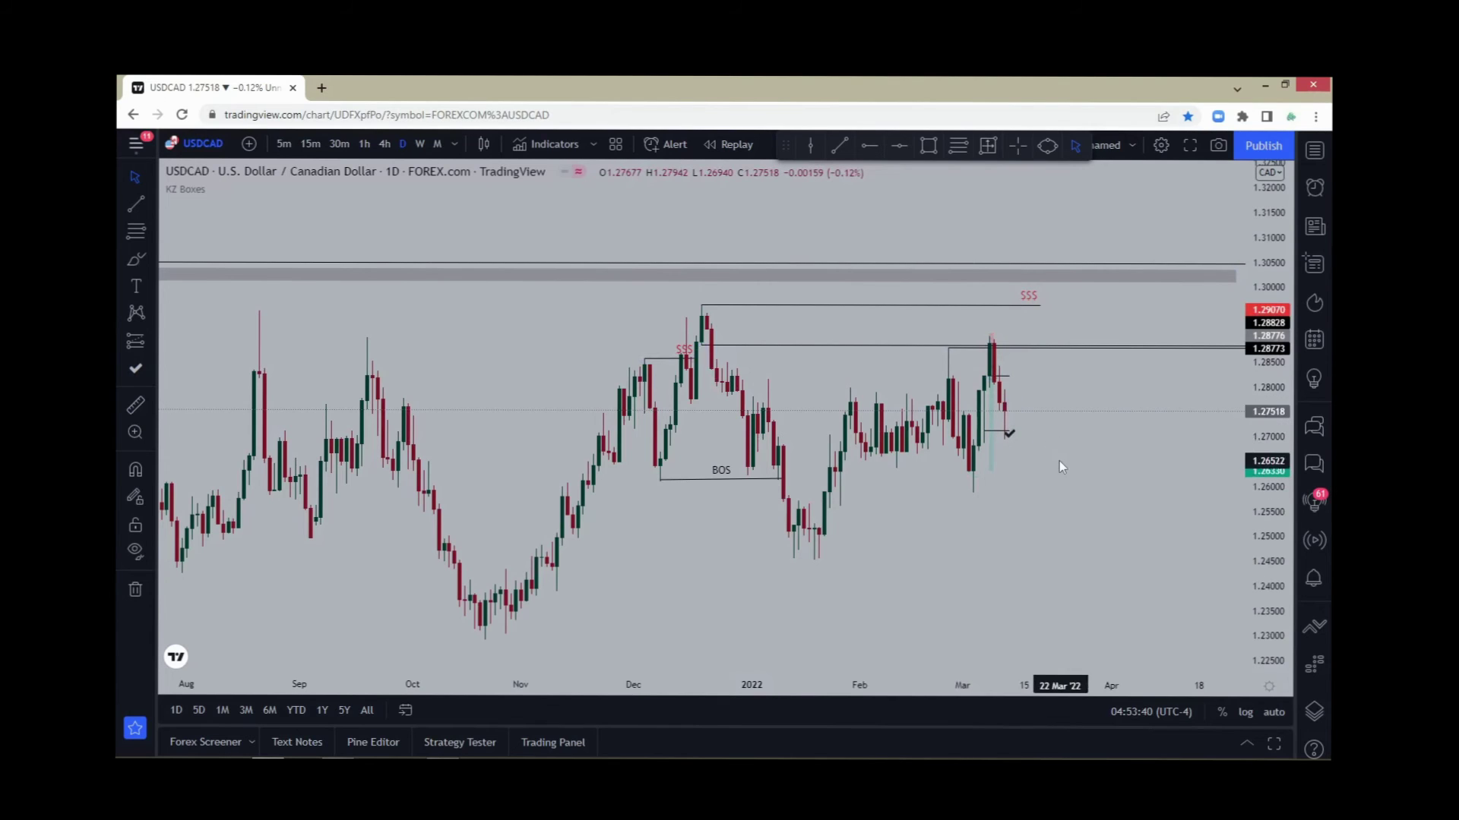
pyautogui.hotkey('ctrl', 'z')
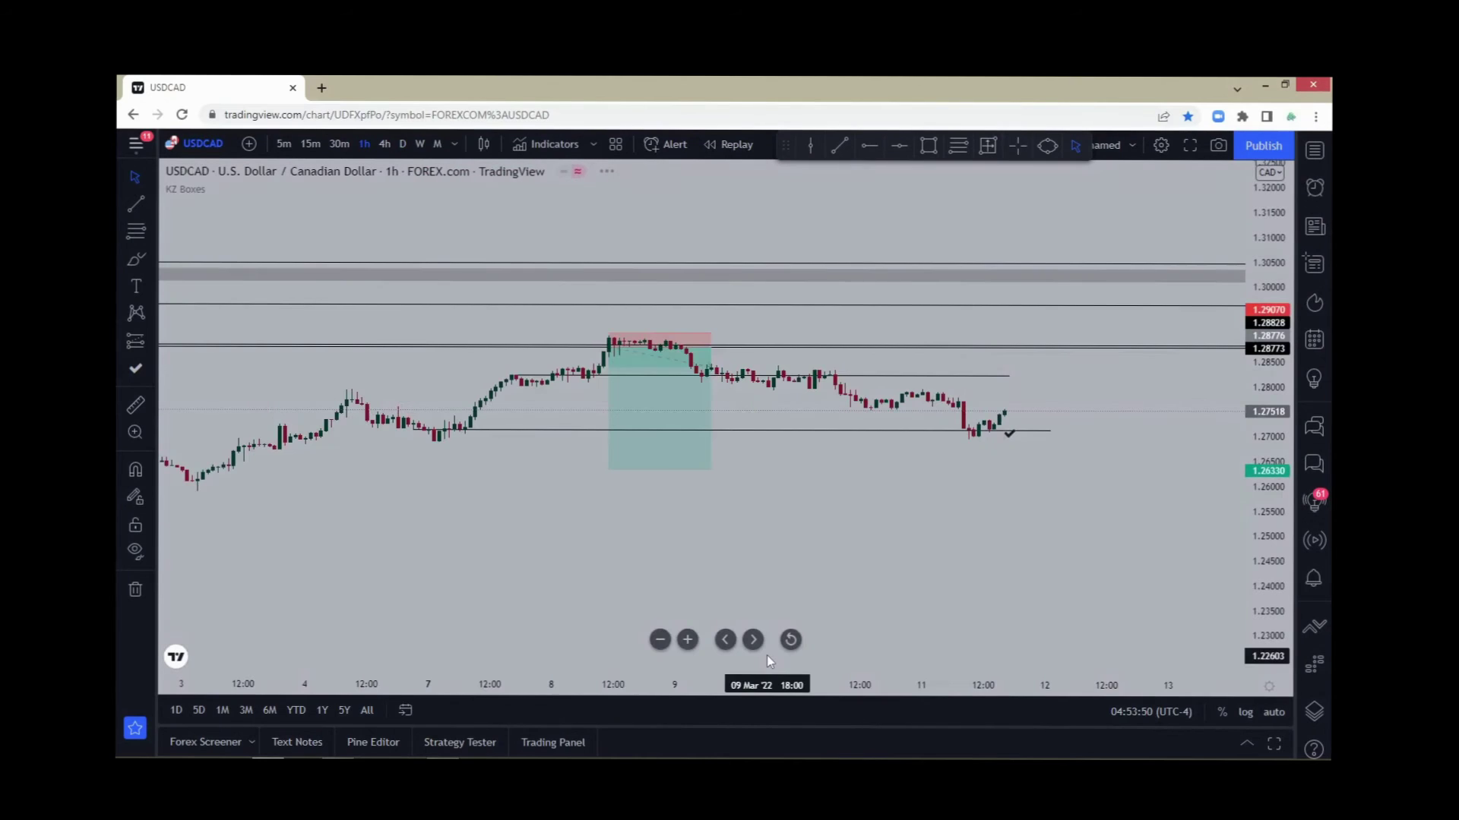
# Step: Review the hourly short position against its marked levels and return to the daily chart around the March 2022 high
pyautogui.click(790, 640)
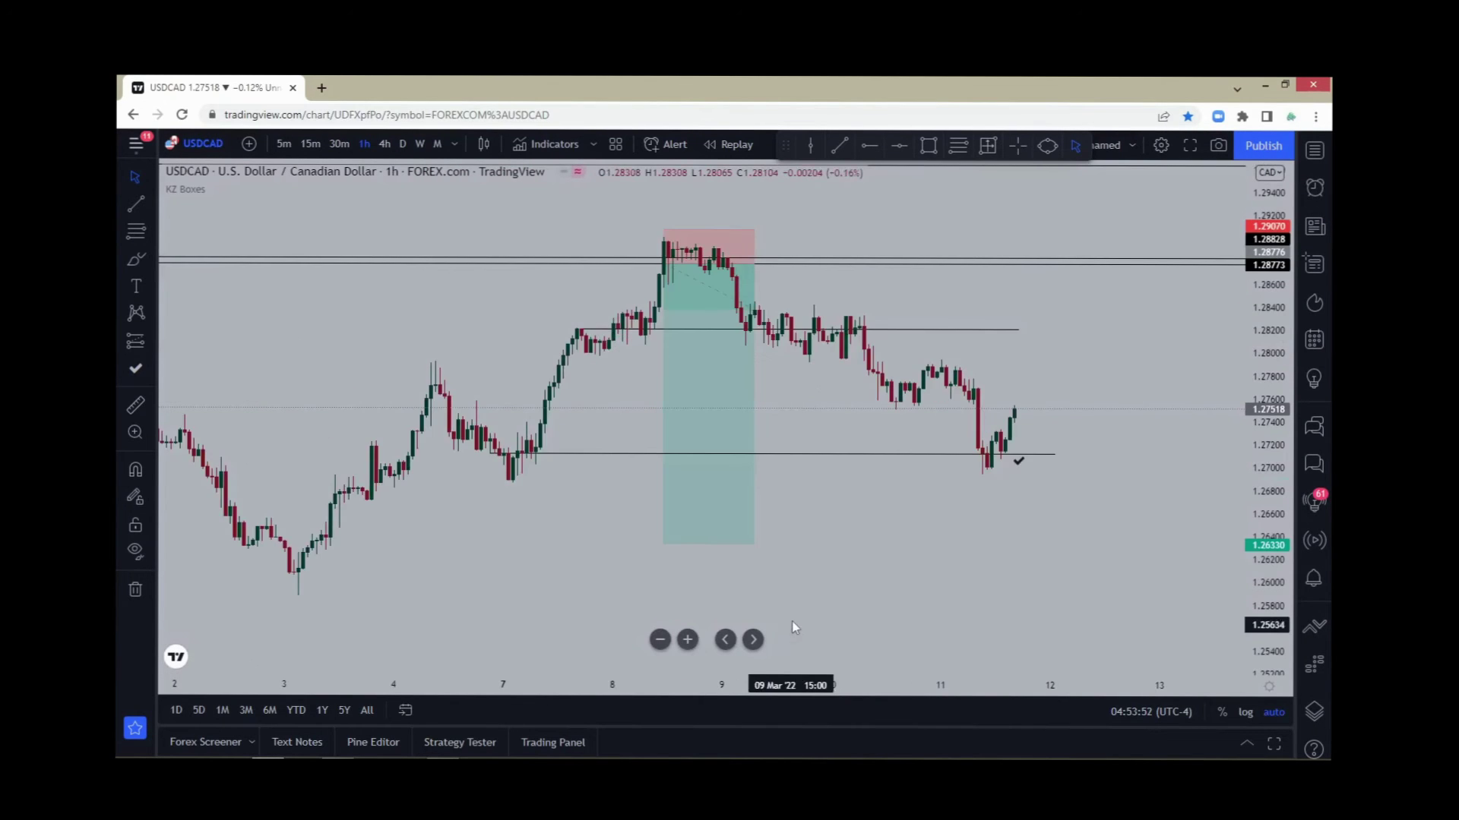
pyautogui.scroll(-3, 478, 264)
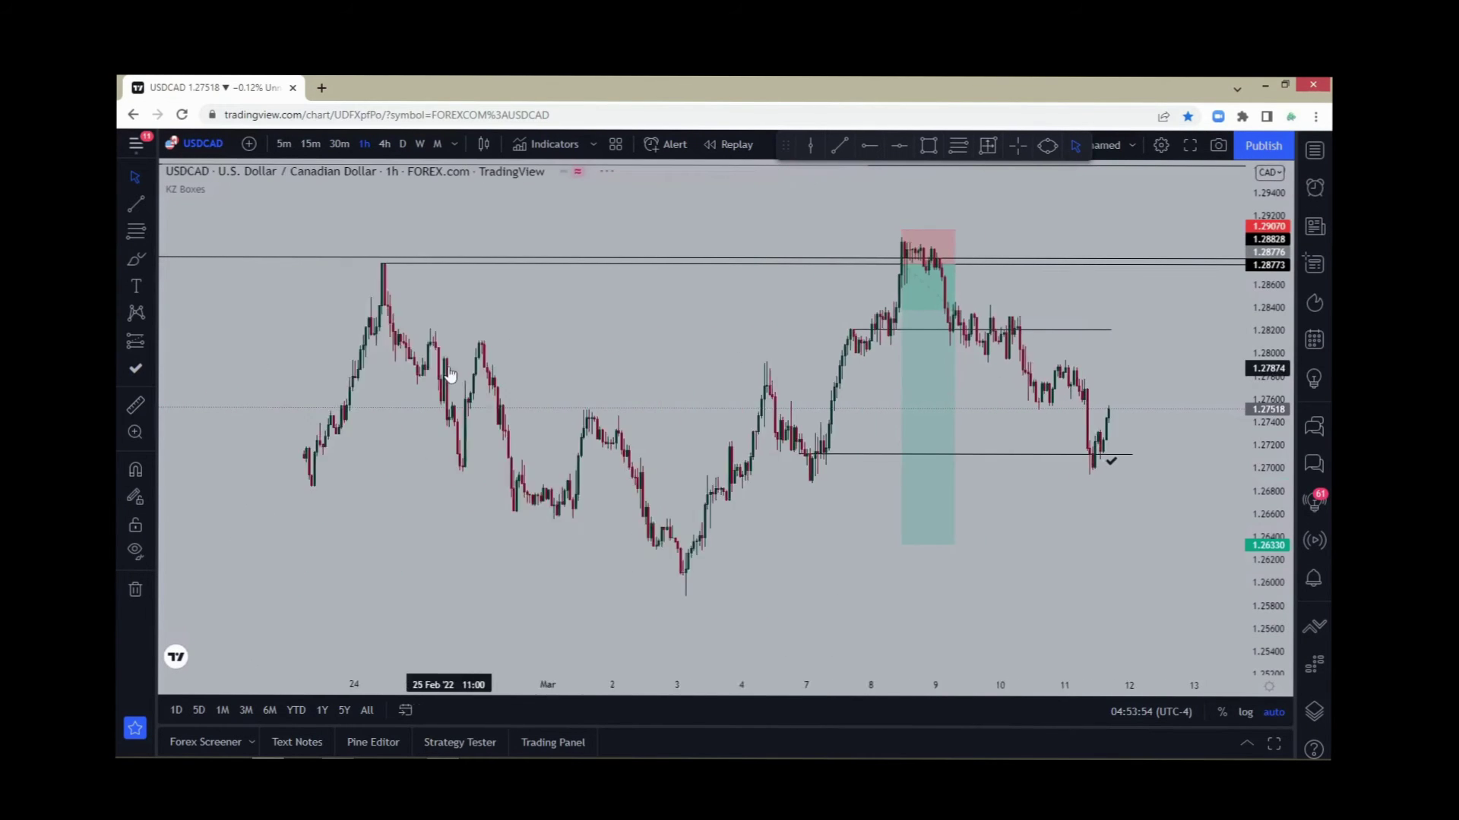
pyautogui.click(403, 143)
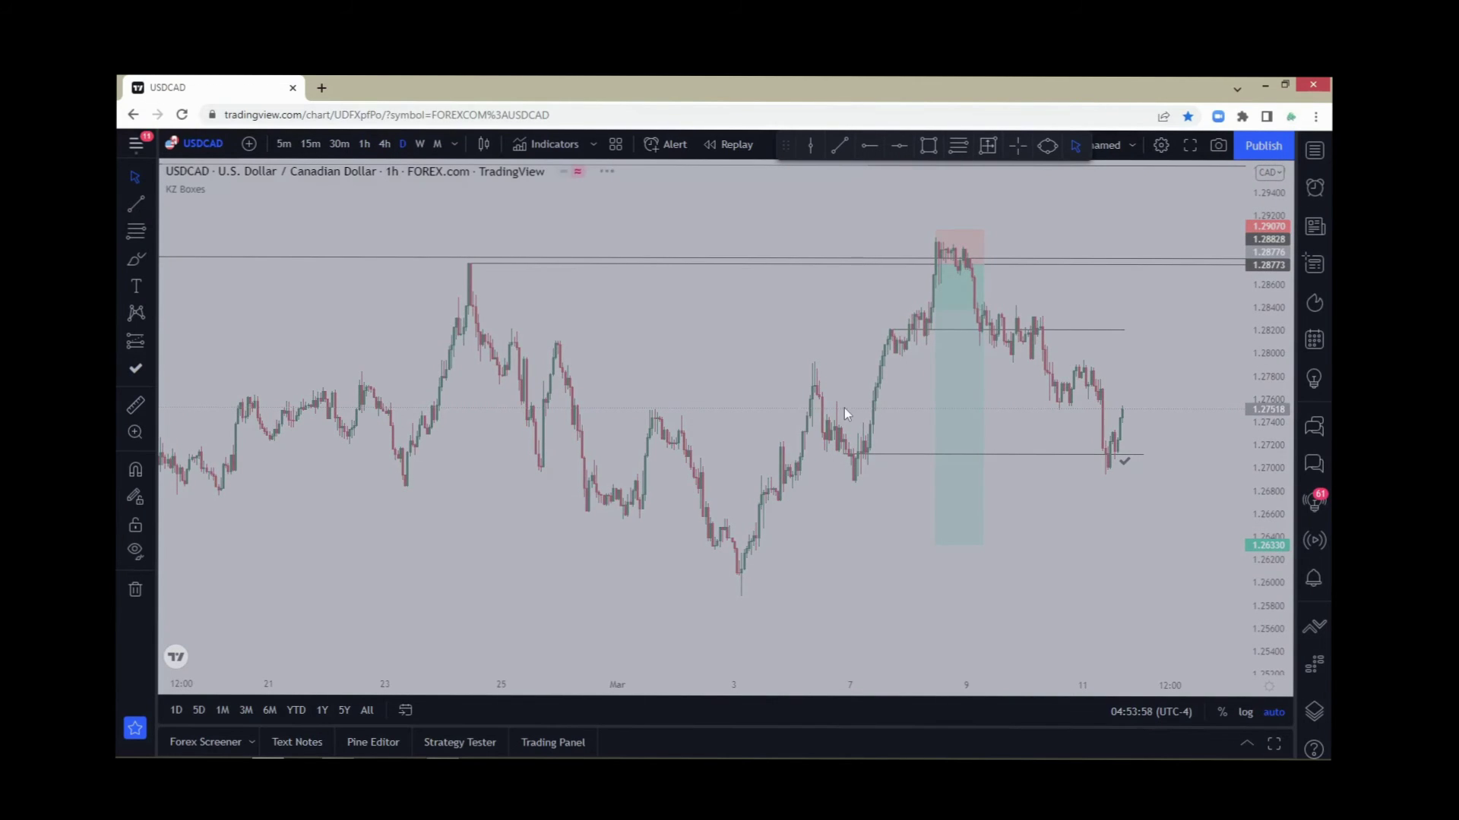
pyautogui.scroll(3, 860, 426)
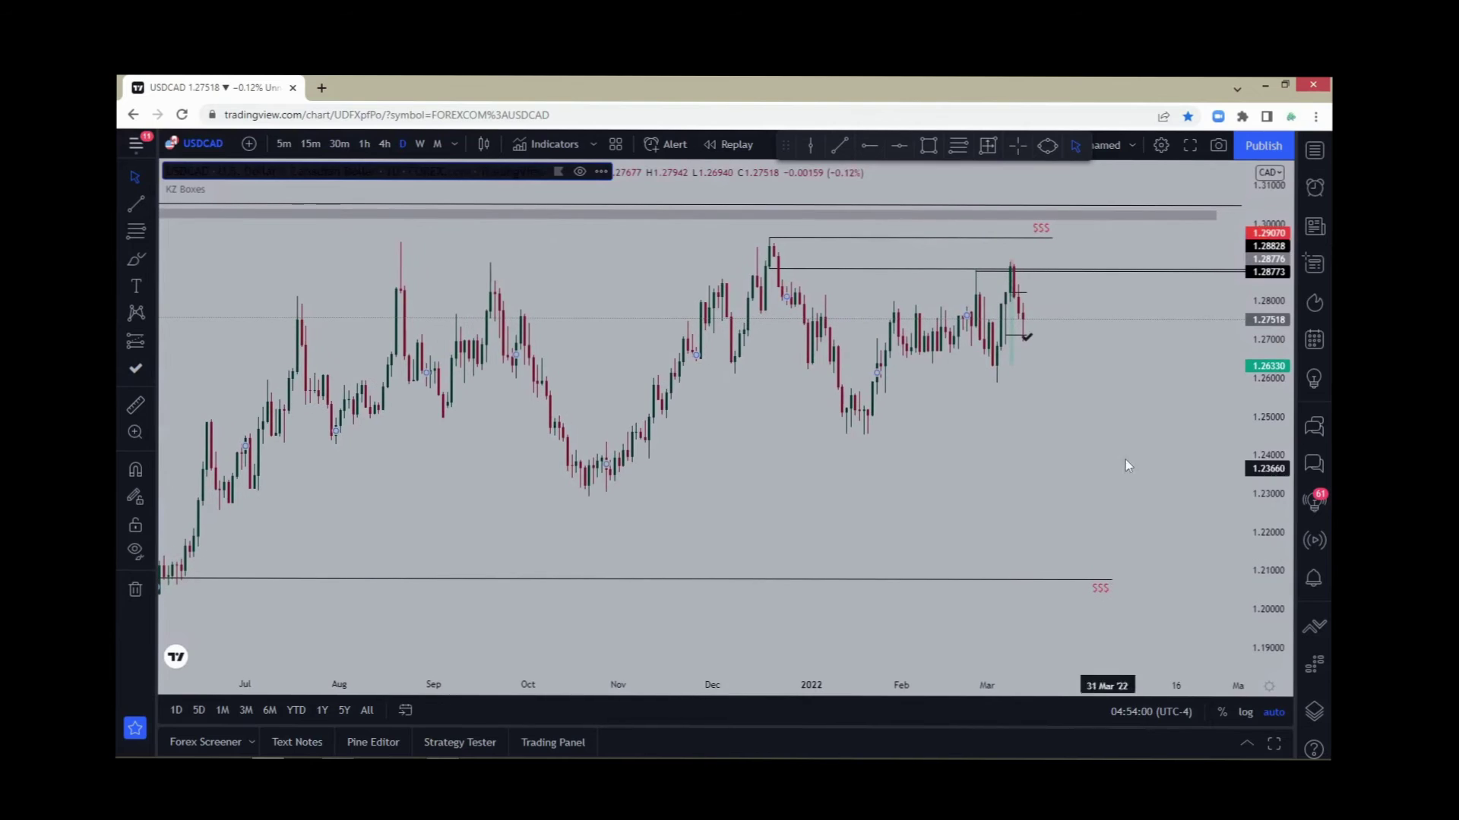
pyautogui.moveTo(1257, 402); pyautogui.dragTo(1257, 319)
pyautogui.scroll(2, 1154, 538)
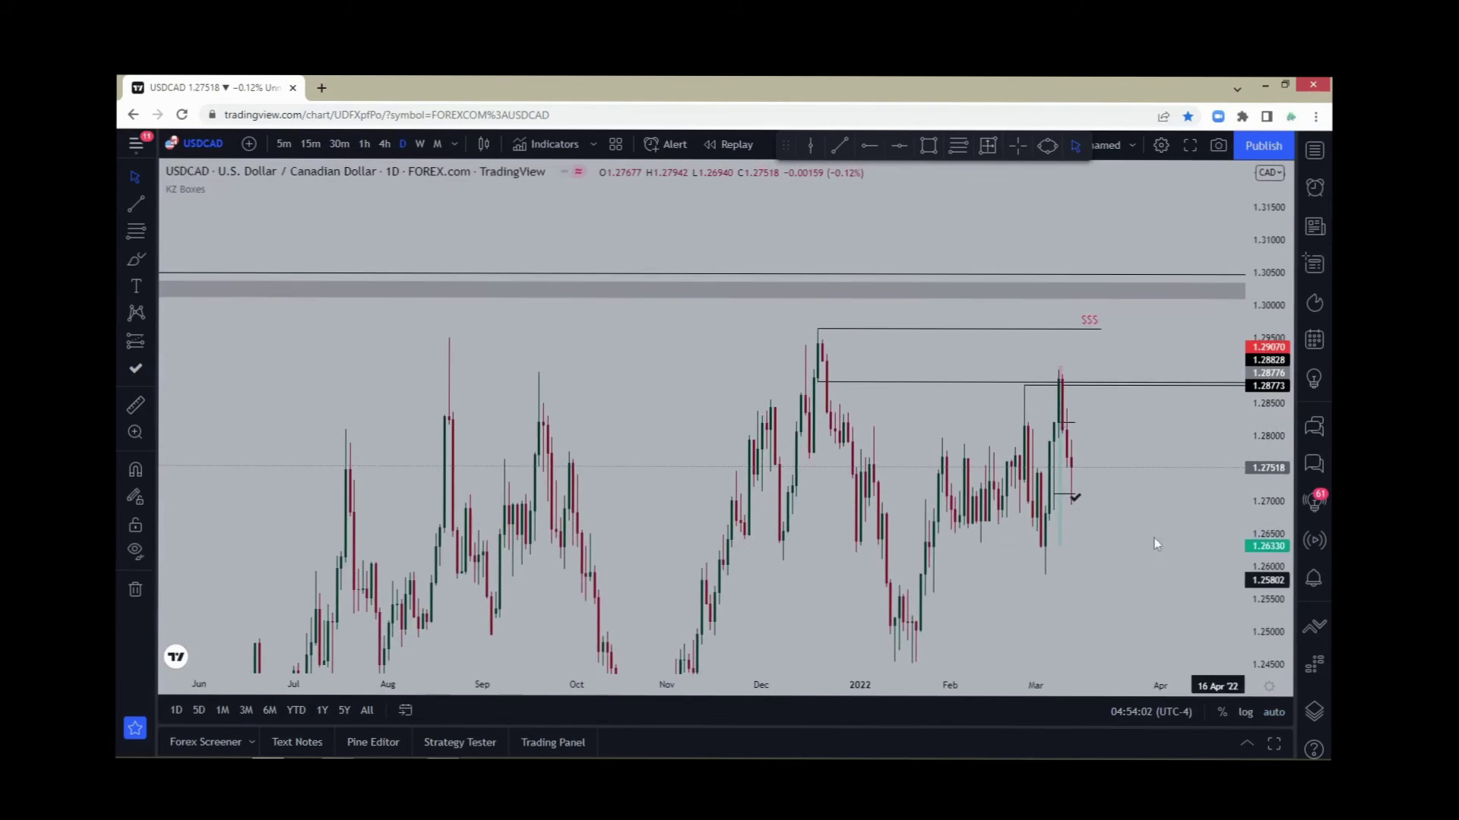
pyautogui.moveTo(1155, 538); pyautogui.dragTo(1119, 513)
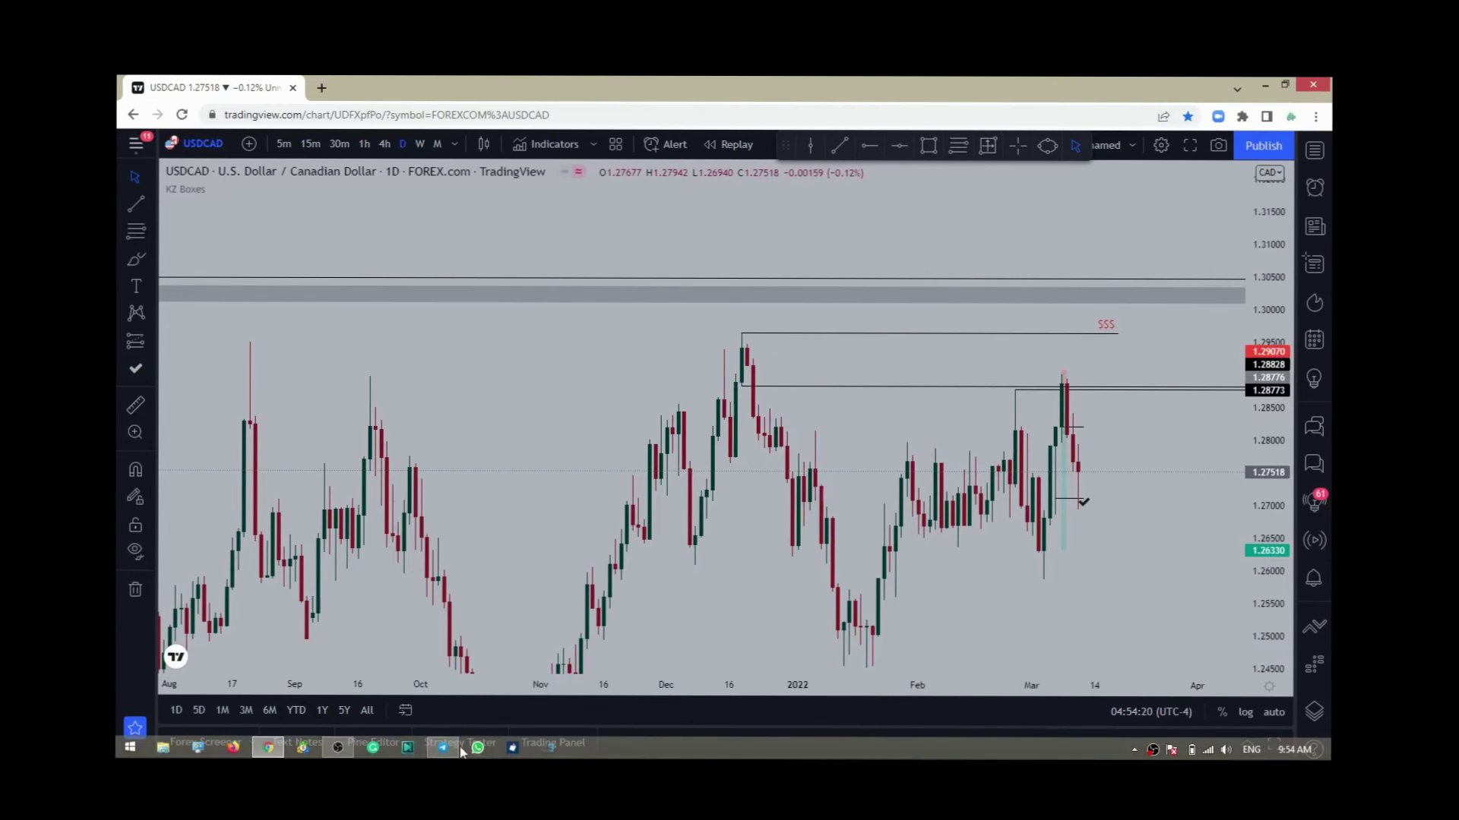
# Step: Switch to Telegram, review the ECHO CHARTS channel's February 2022 USDCAD chart and earlier posts, and return to the TradingView chart
pyautogui.click(460, 751)
pyautogui.scroll(3, 756, 319)
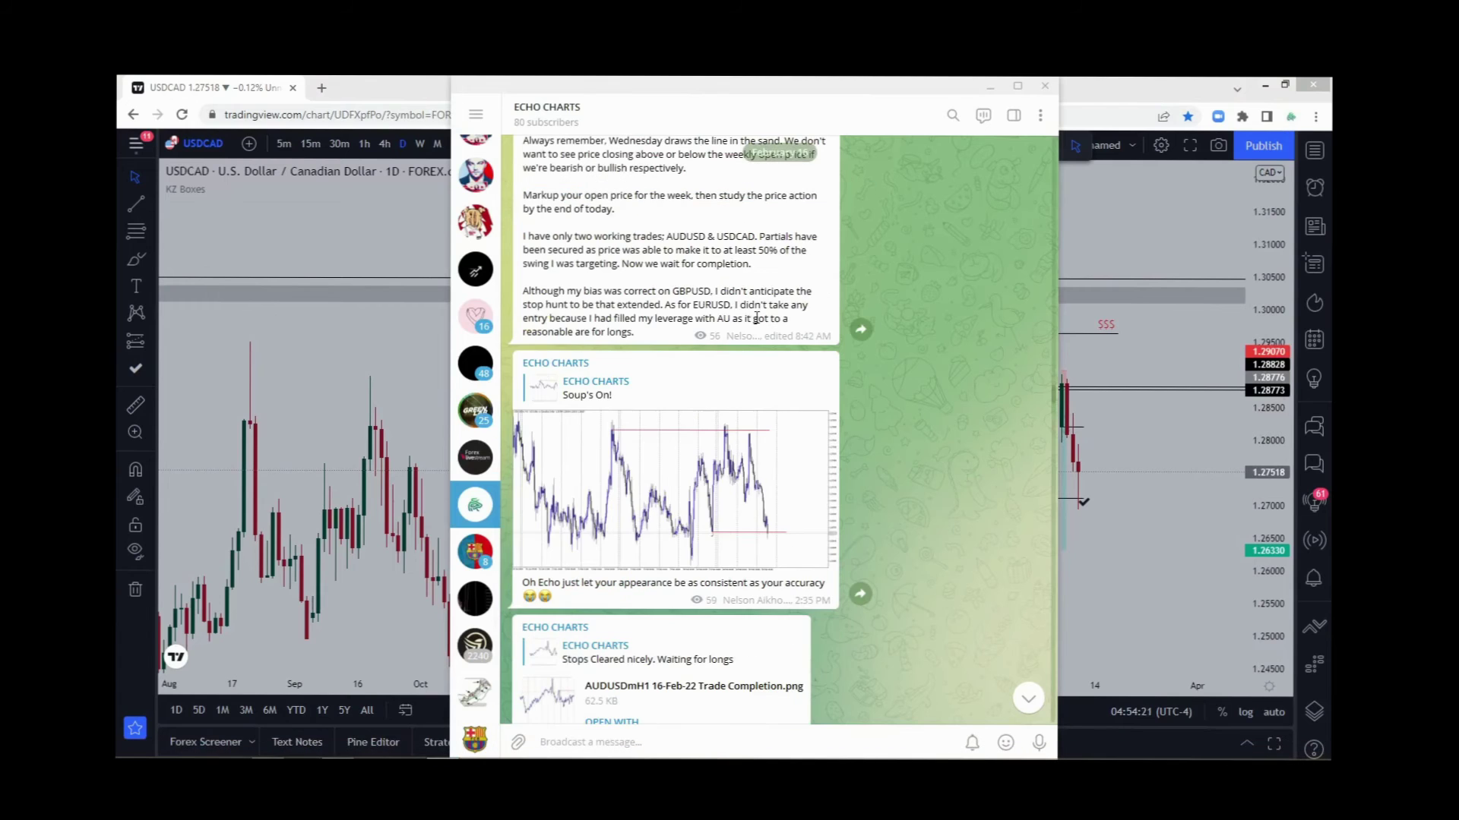
pyautogui.click(781, 473)
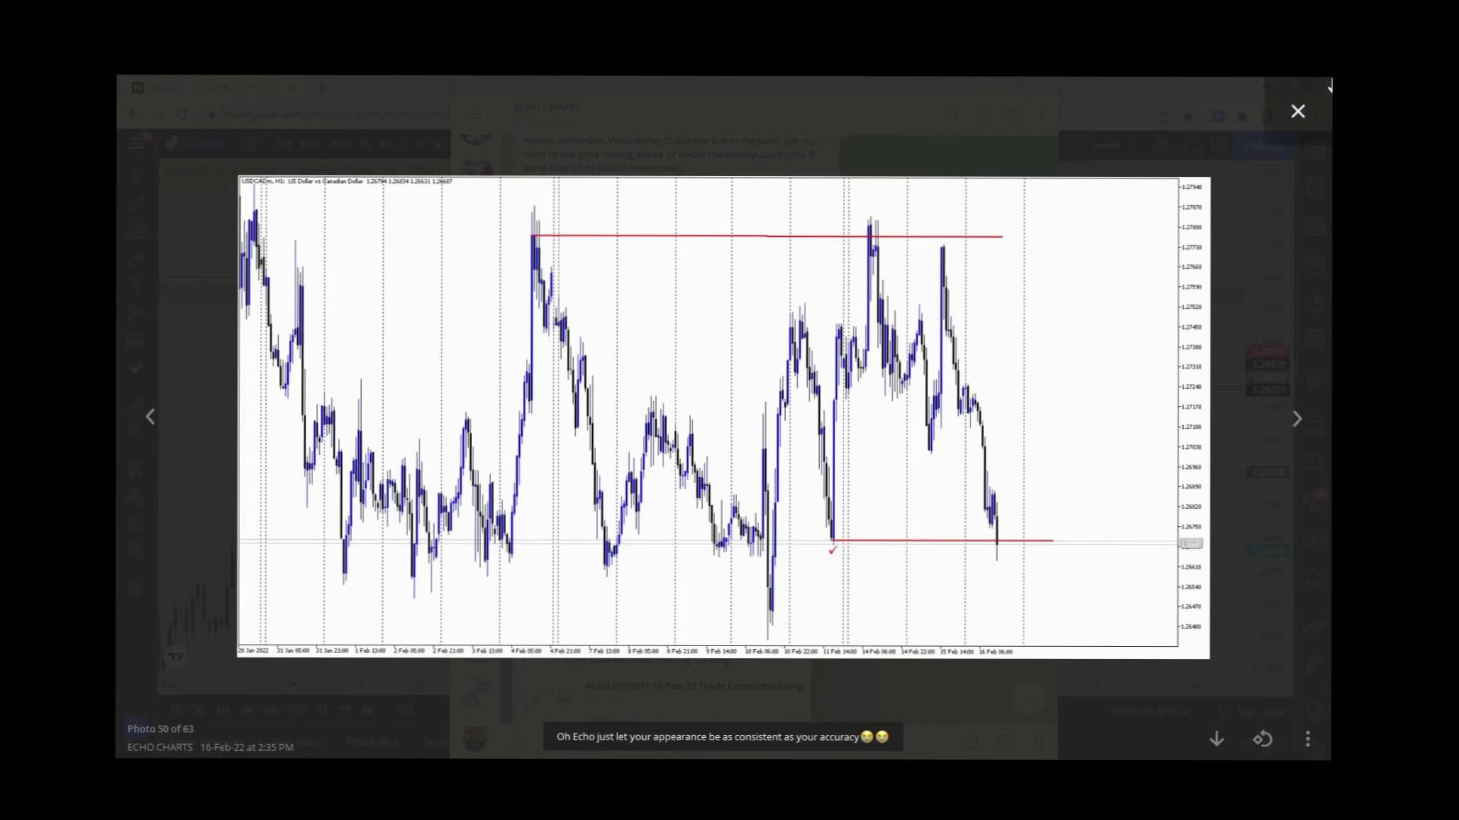
pyautogui.click(1297, 111)
pyautogui.scroll(10, 901, 344)
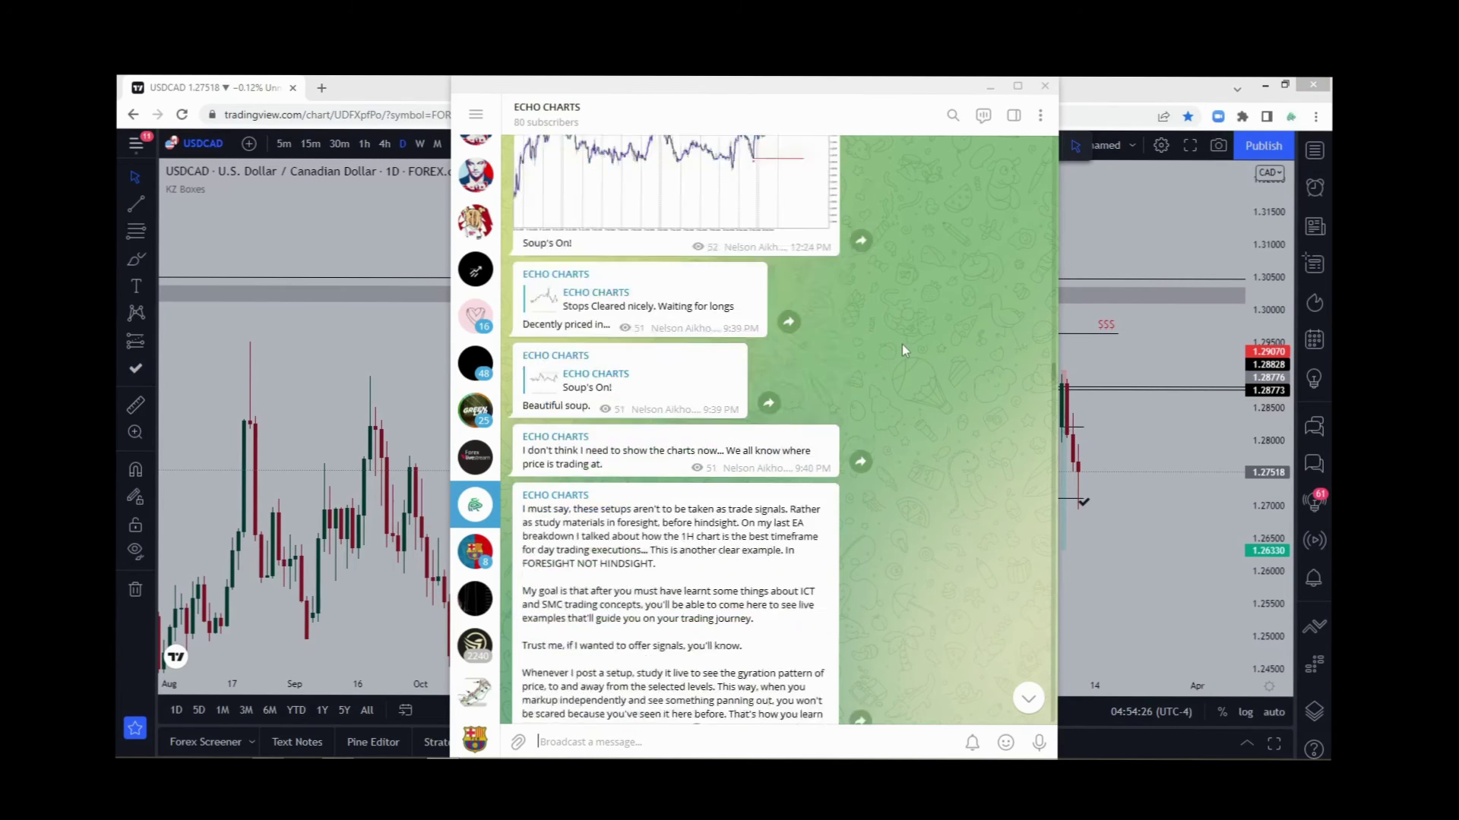
pyautogui.click(1096, 166)
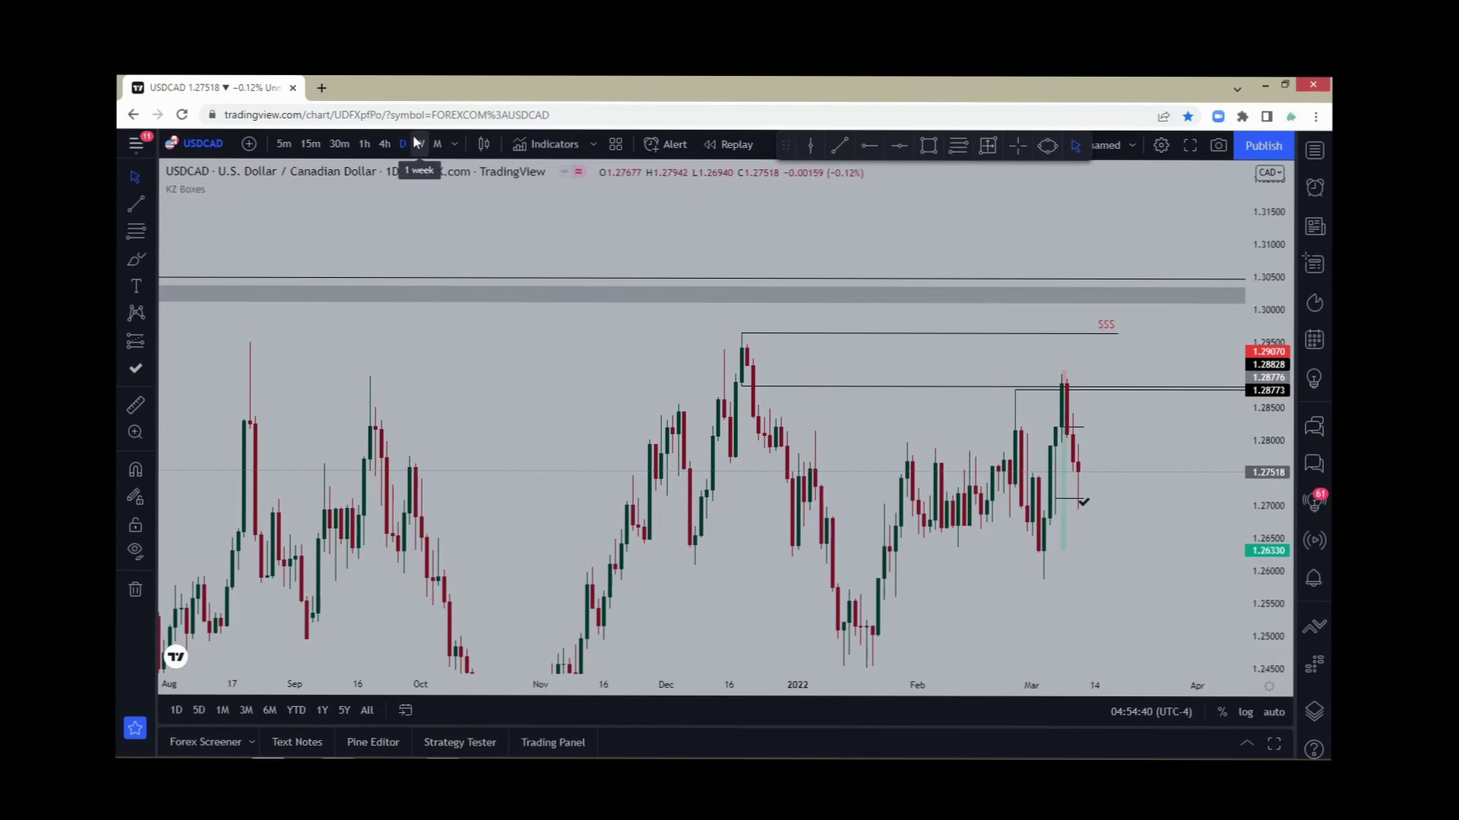
# Step: Switch to the 4-hour chart and examine the short position against the February to March 2022 swings and marked liquidity
pyautogui.click(384, 143)
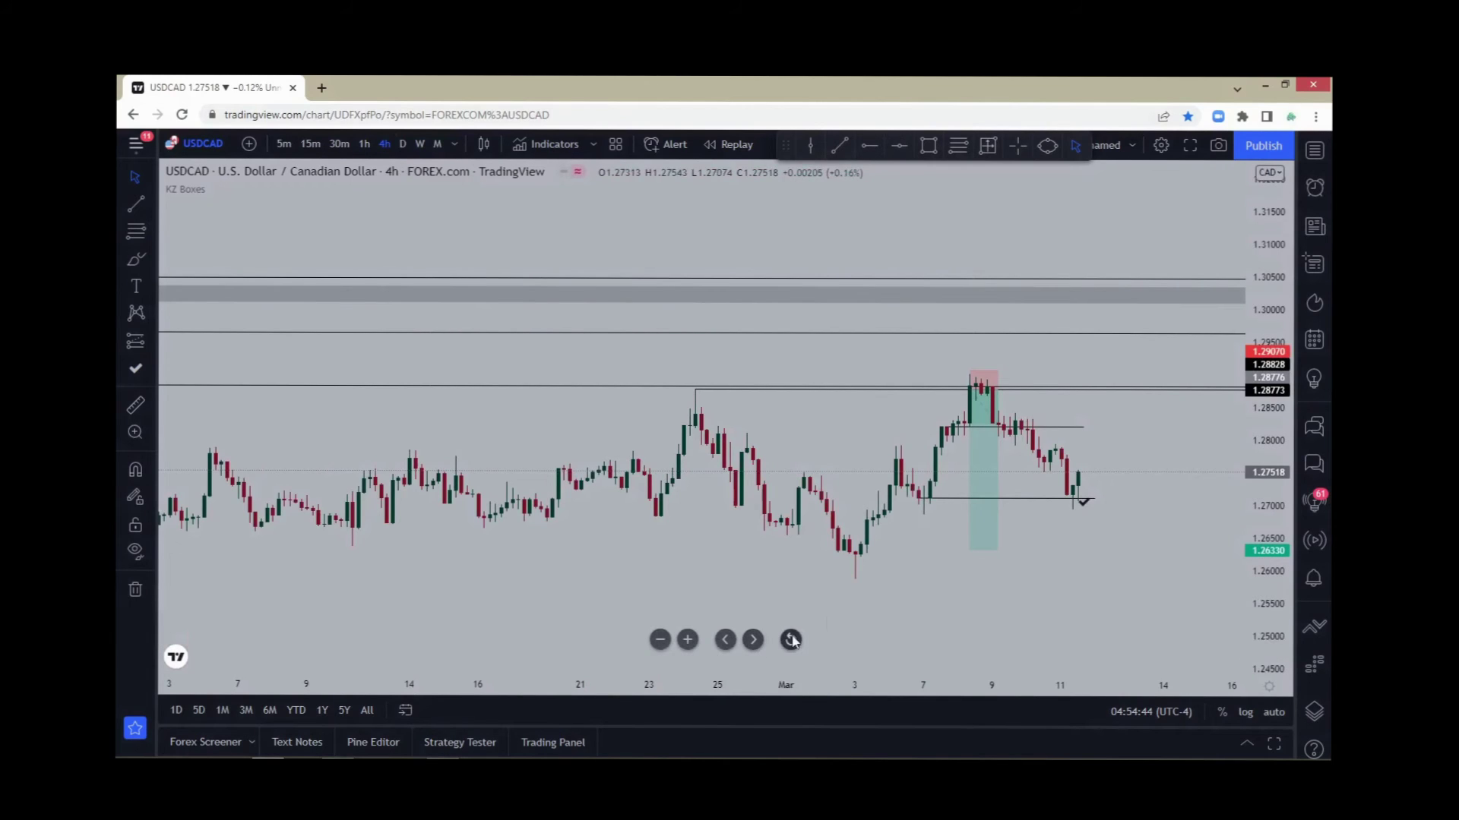
pyautogui.click(791, 639)
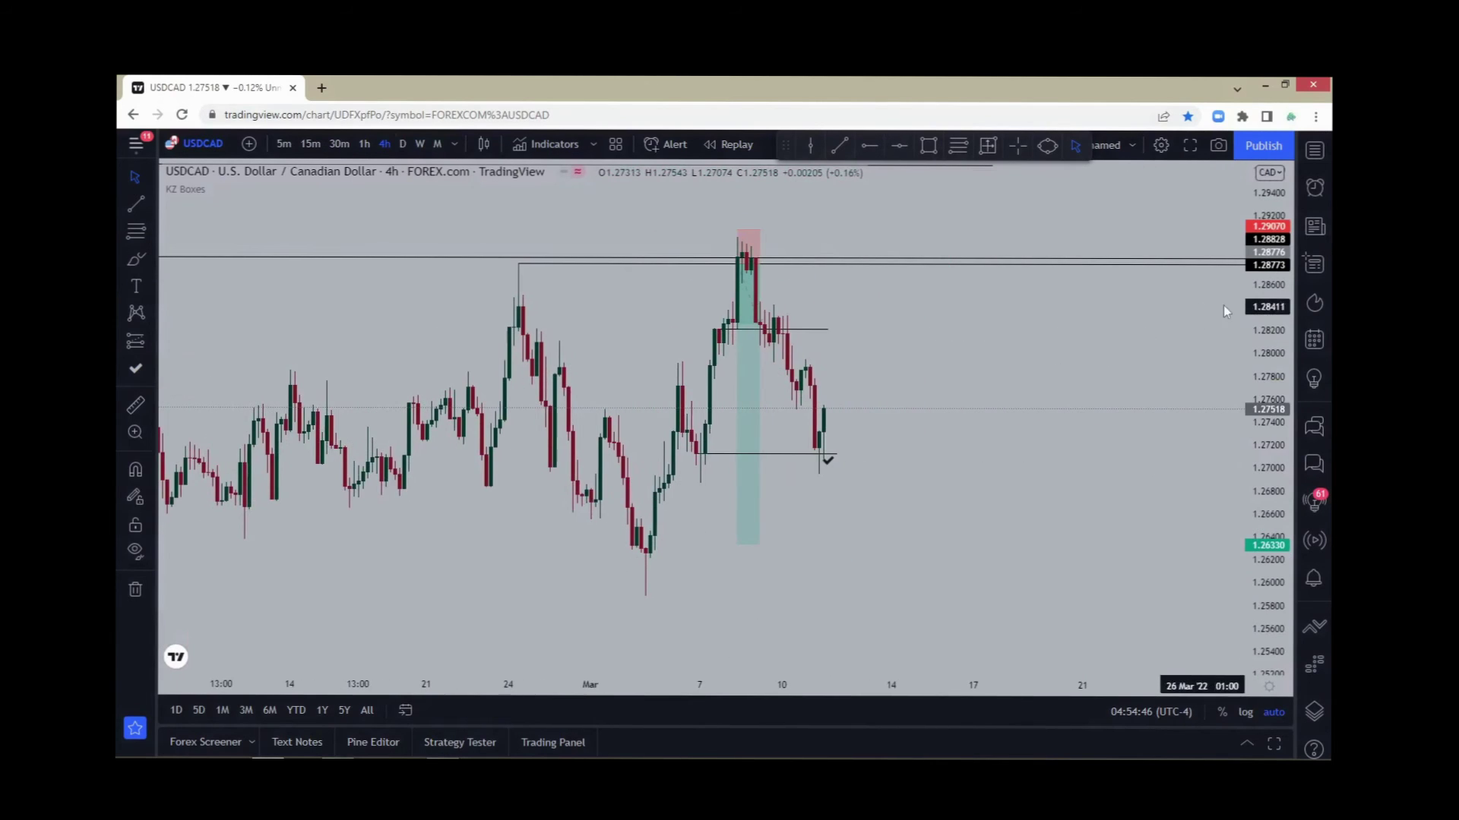
pyautogui.moveTo(1264, 403); pyautogui.dragTo(1268, 456)
pyautogui.scroll(-2, 1035, 453)
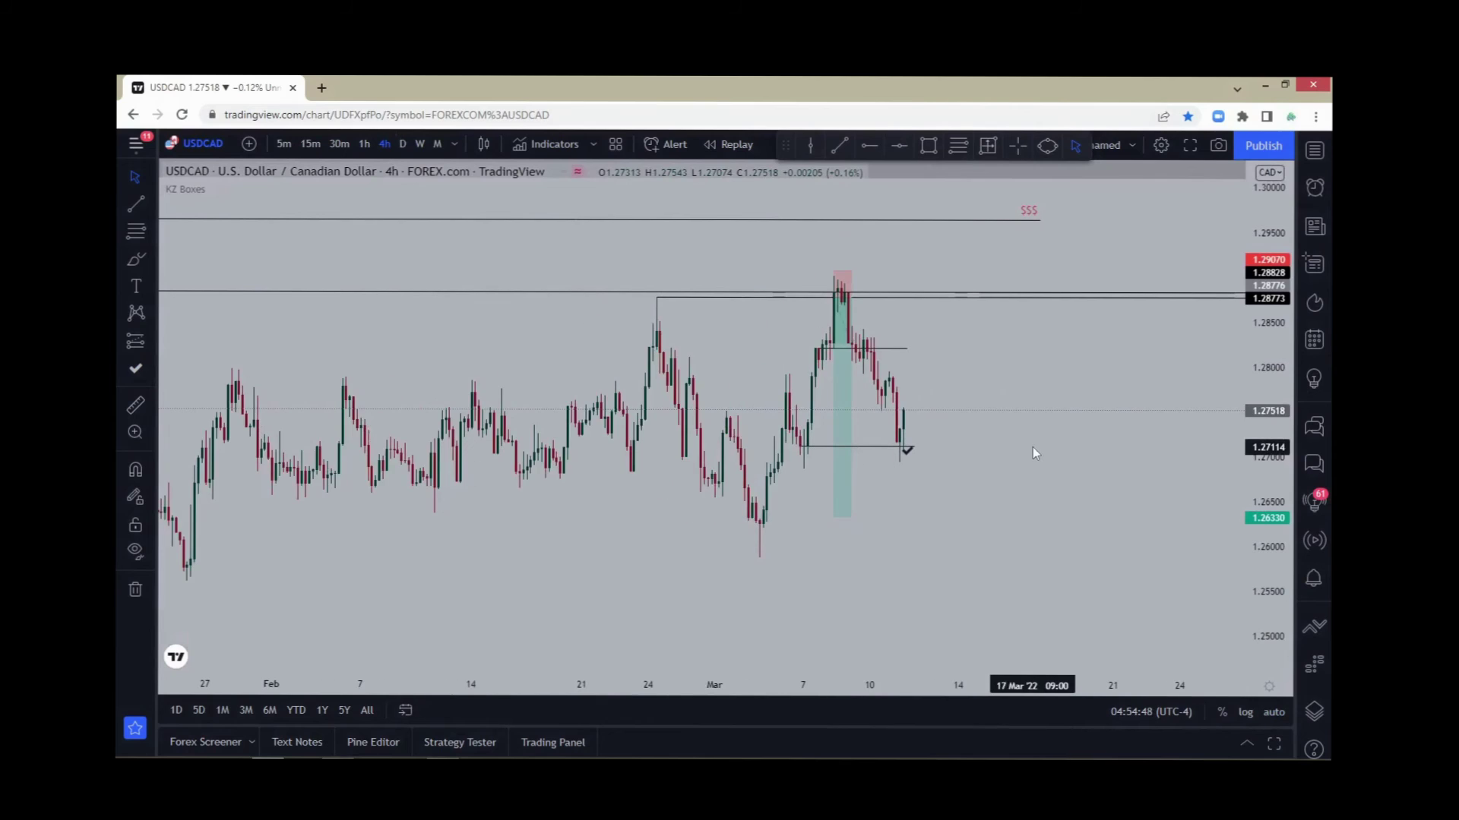
# Step: Place an X icon just below the 3 March 2022 swing low on the 4-hour chart
pyautogui.scroll(-3, 526, 532)
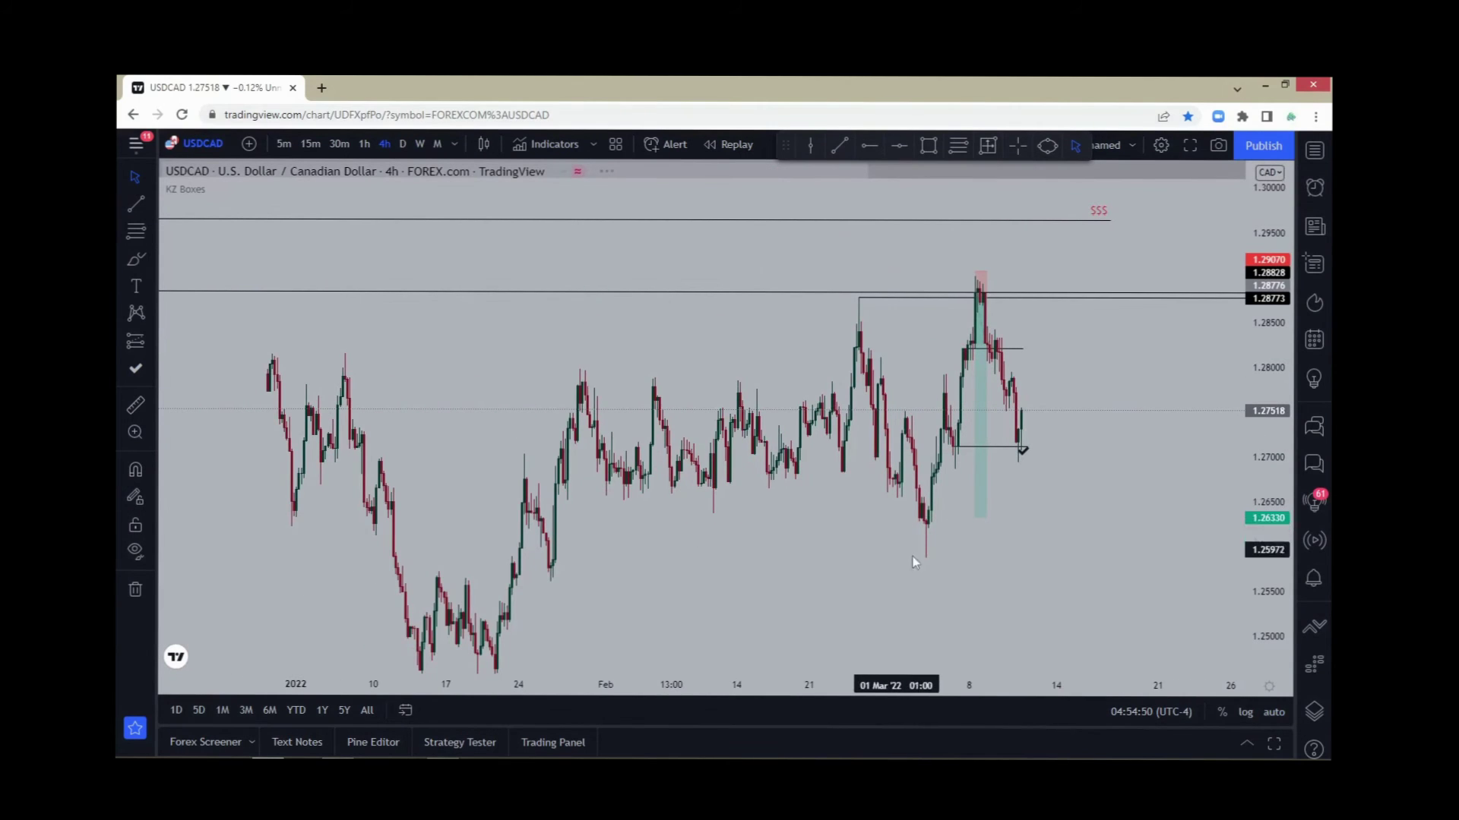
pyautogui.click(149, 348)
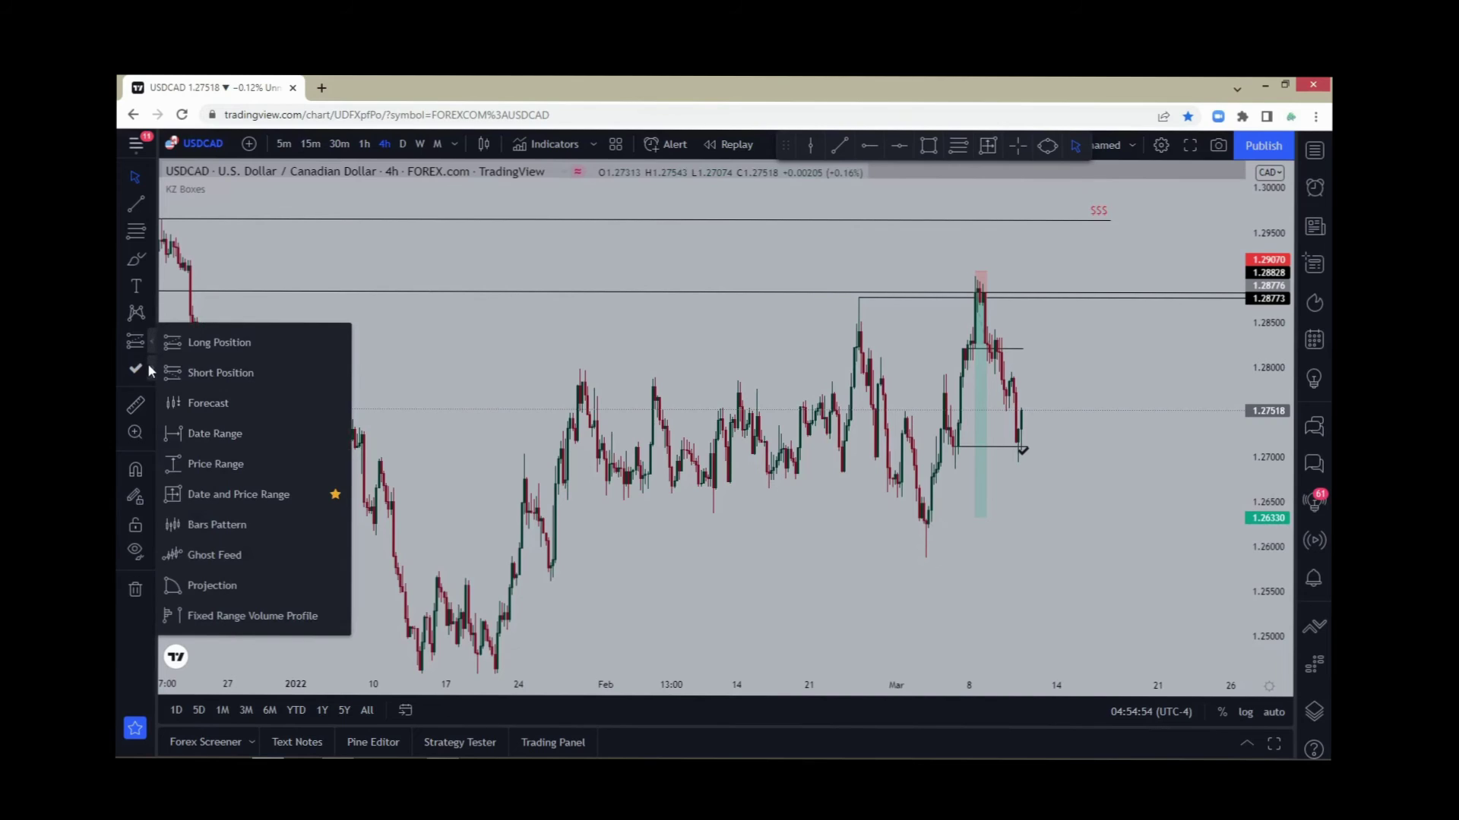
pyautogui.click(148, 365)
pyautogui.click(262, 151)
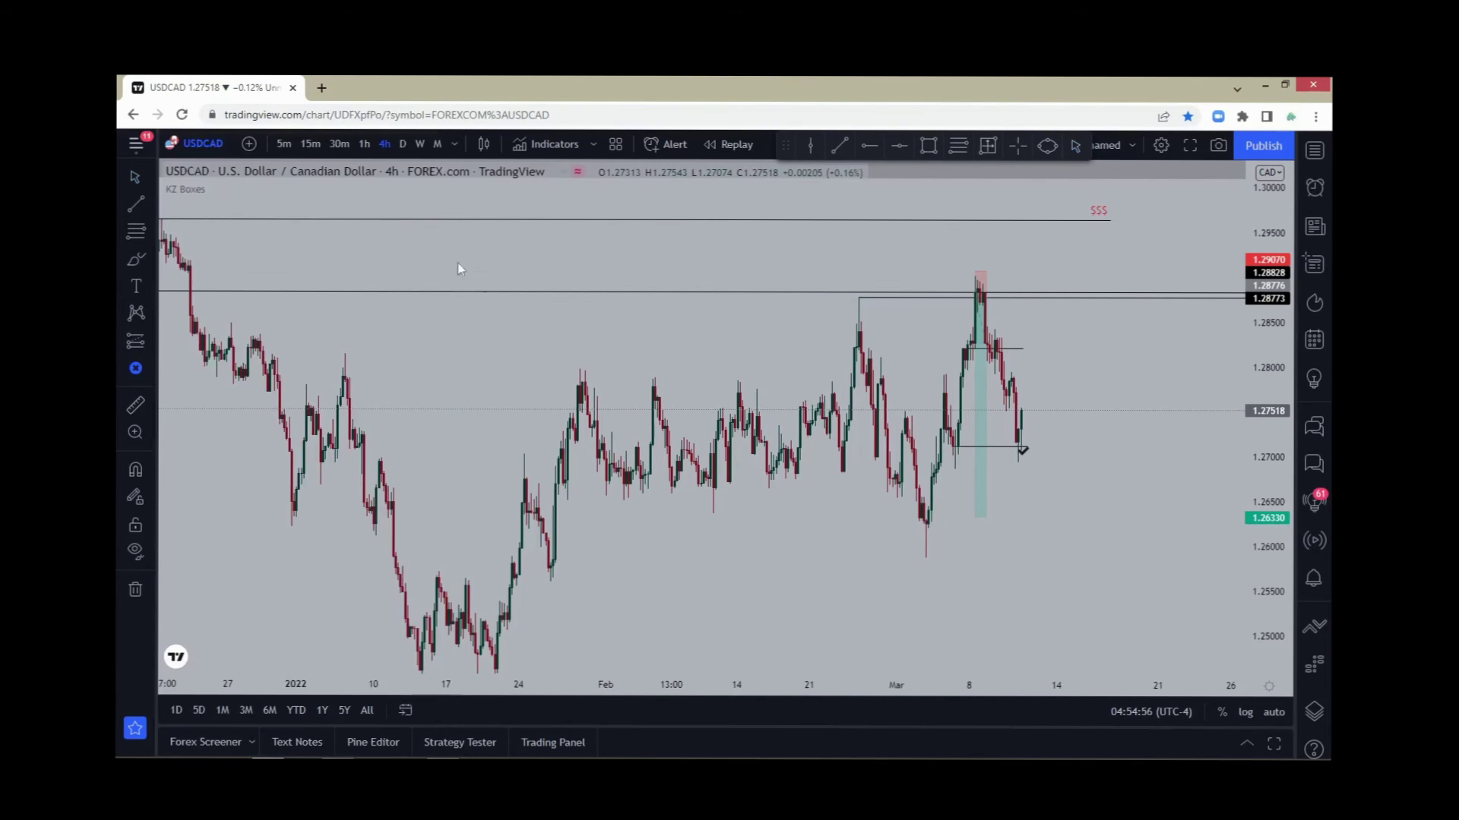
pyautogui.click(924, 564)
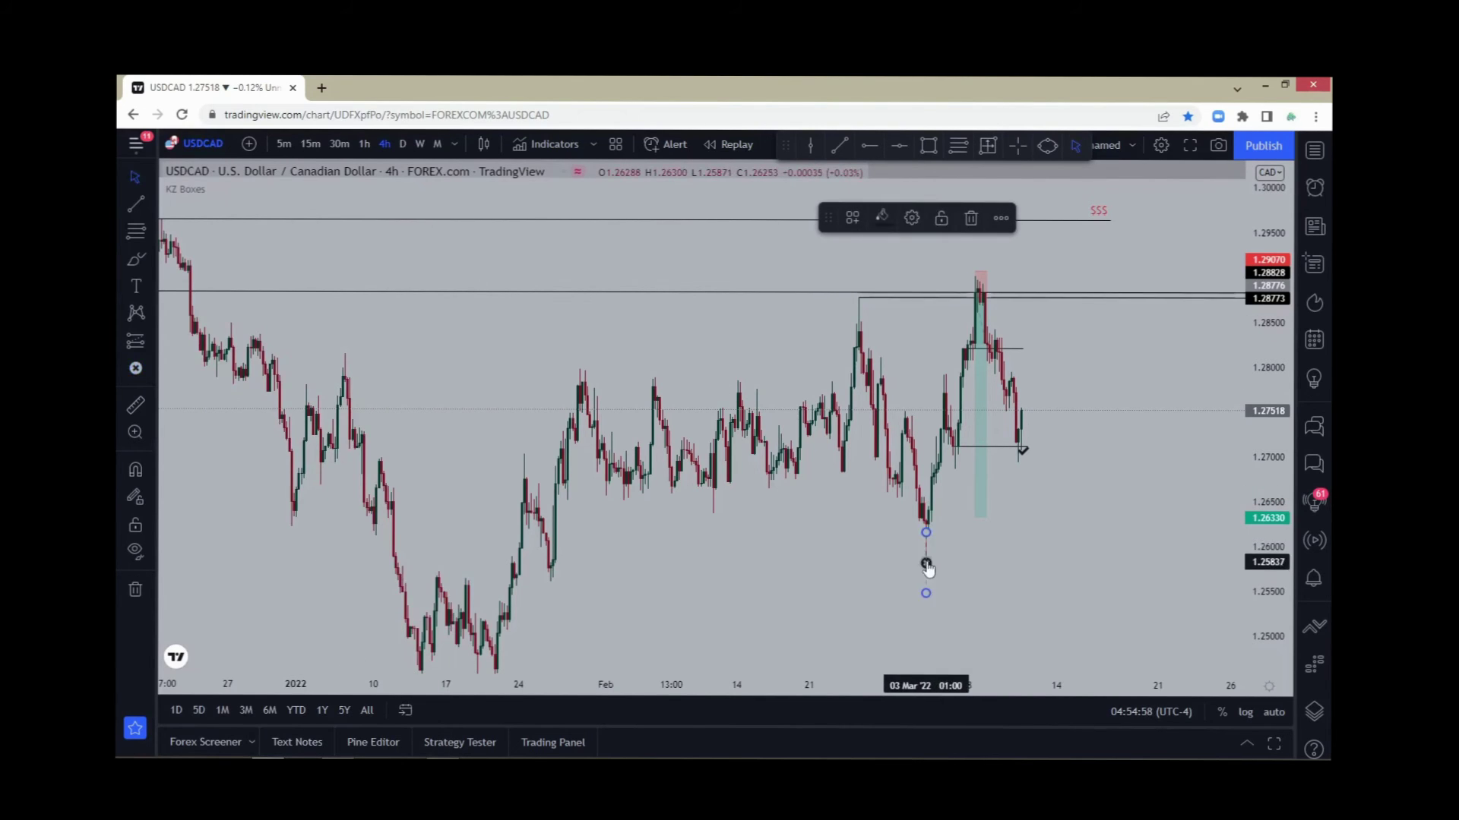
pyautogui.click(951, 579)
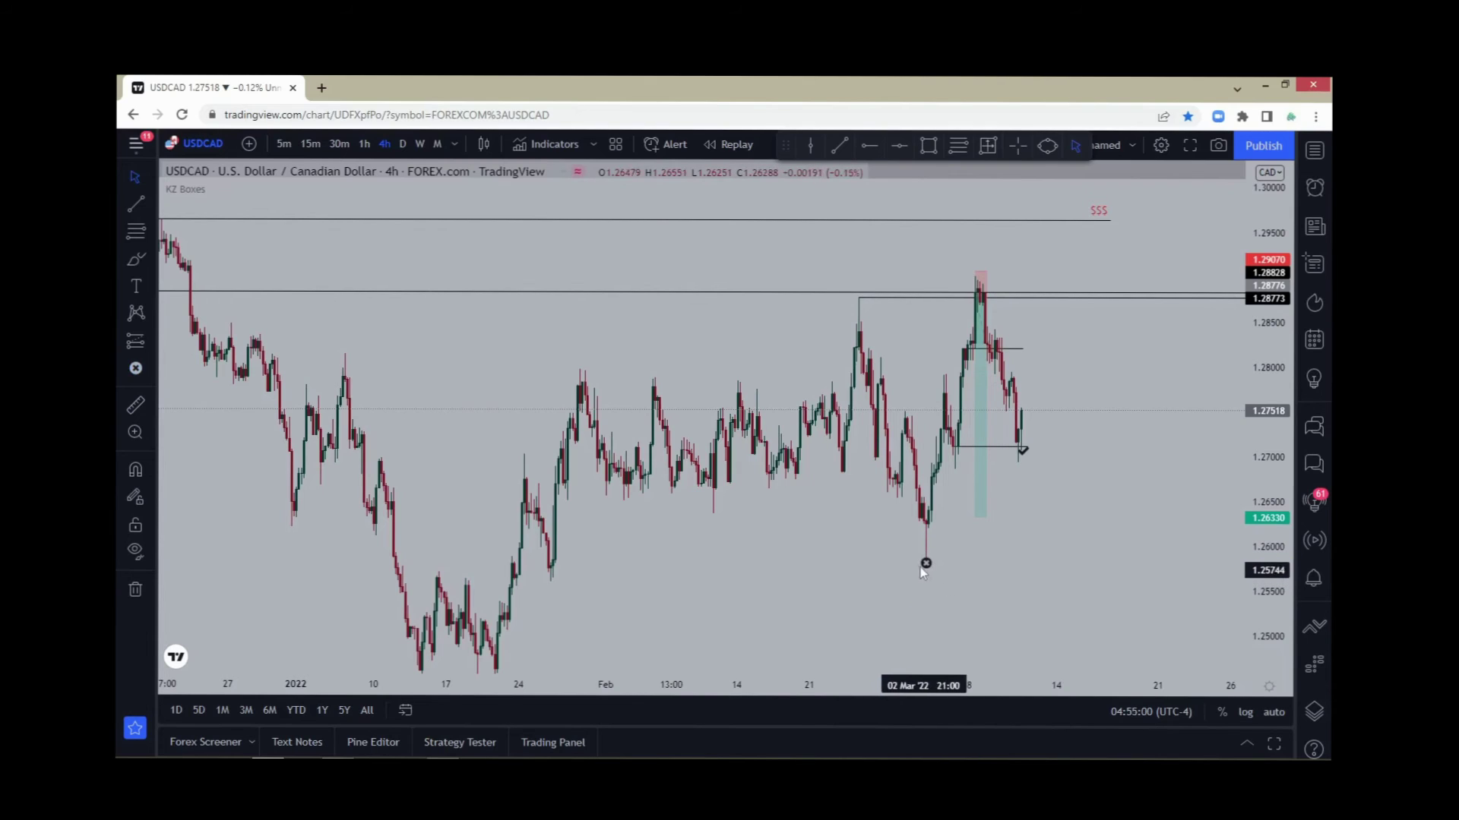
pyautogui.moveTo(924, 563); pyautogui.dragTo(923, 572)
pyautogui.click(706, 503)
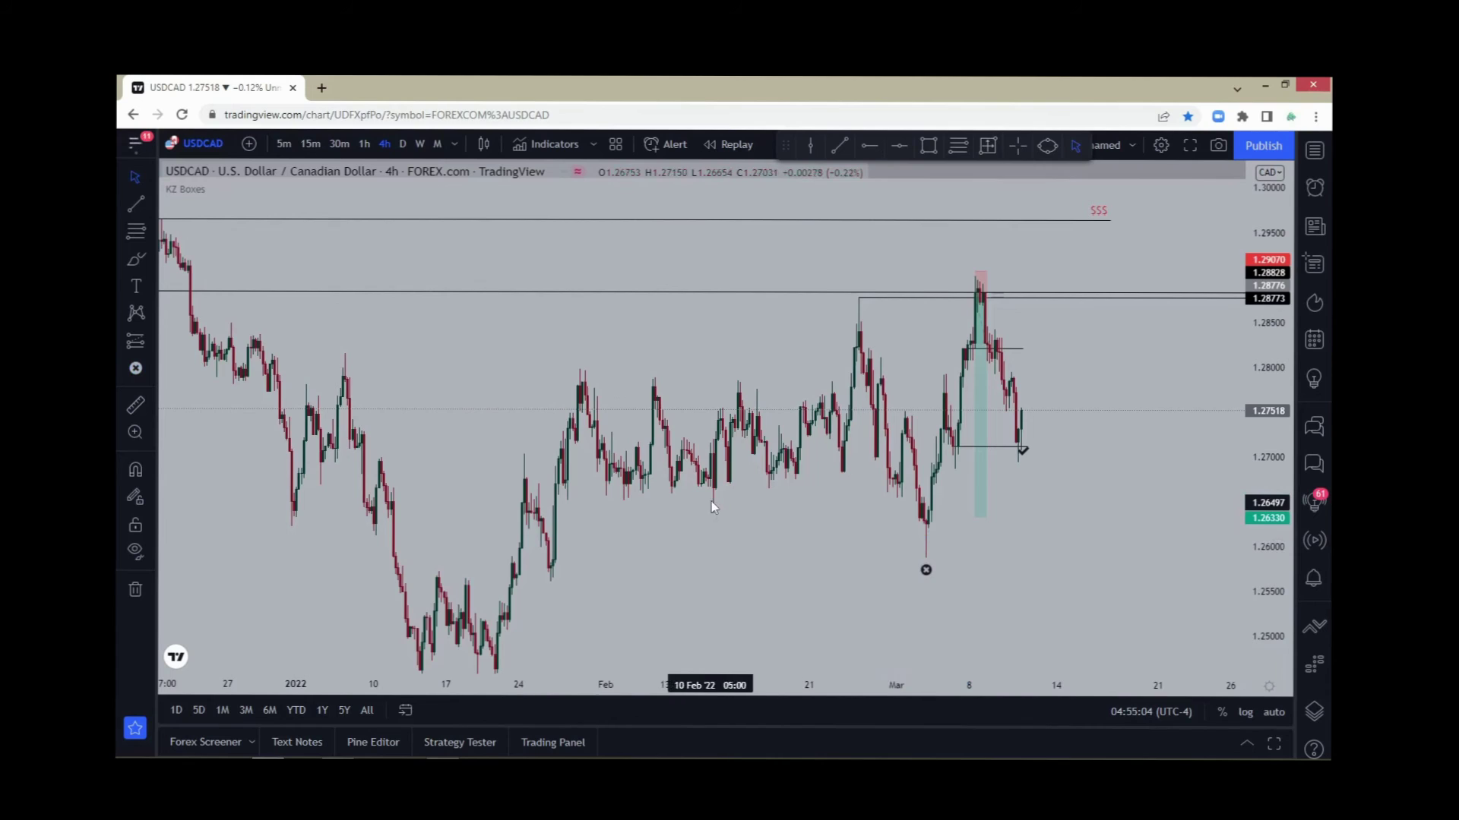
# Step: Draw a Fibonacci retracement from the 3 March 2022 low at 1.25871 to the 8 March high at 1.29009
pyautogui.scroll(3, 721, 503)
pyautogui.moveTo(1034, 502); pyautogui.dragTo(994, 569)
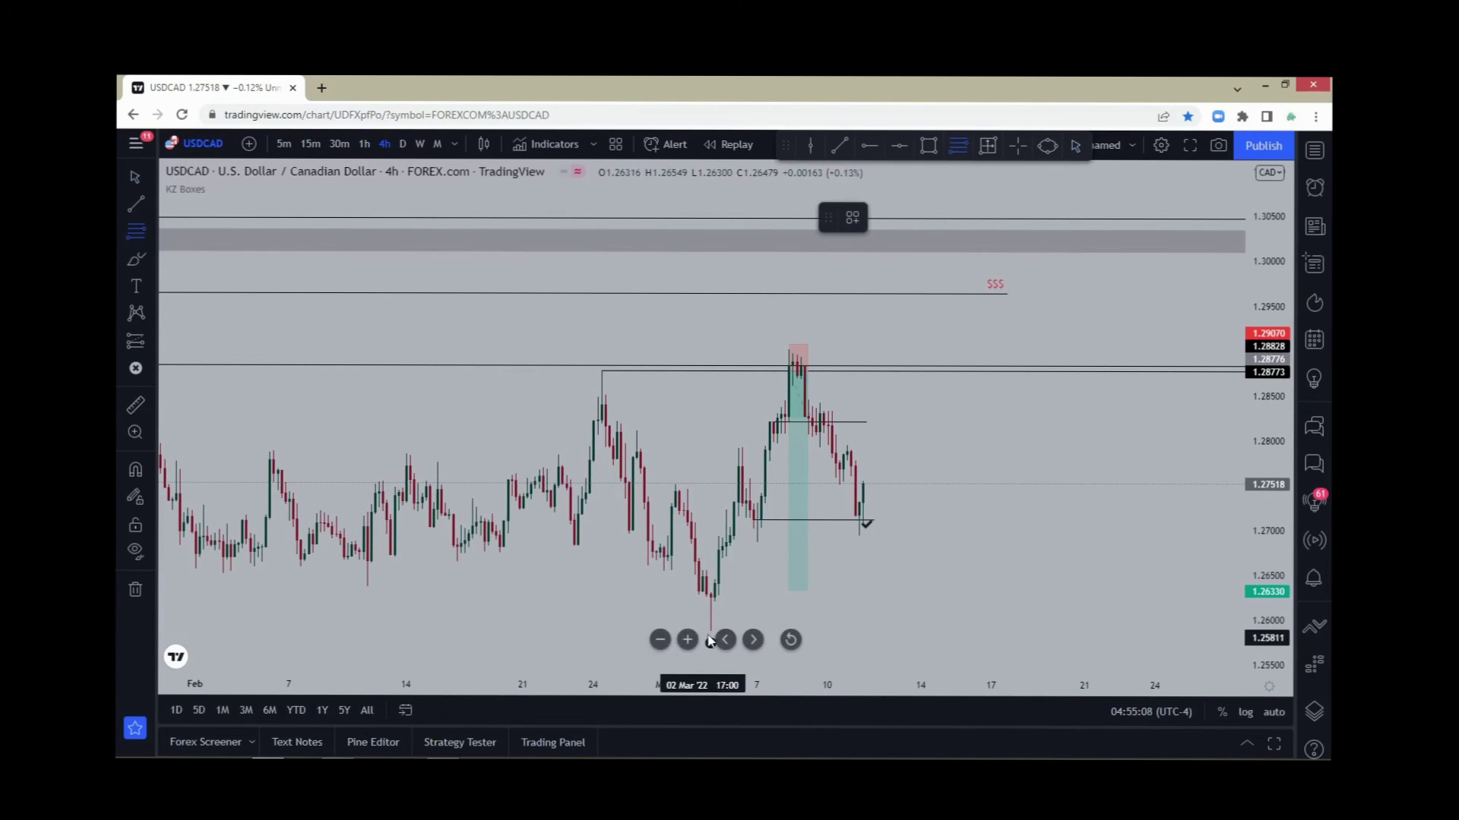
pyautogui.click(711, 635)
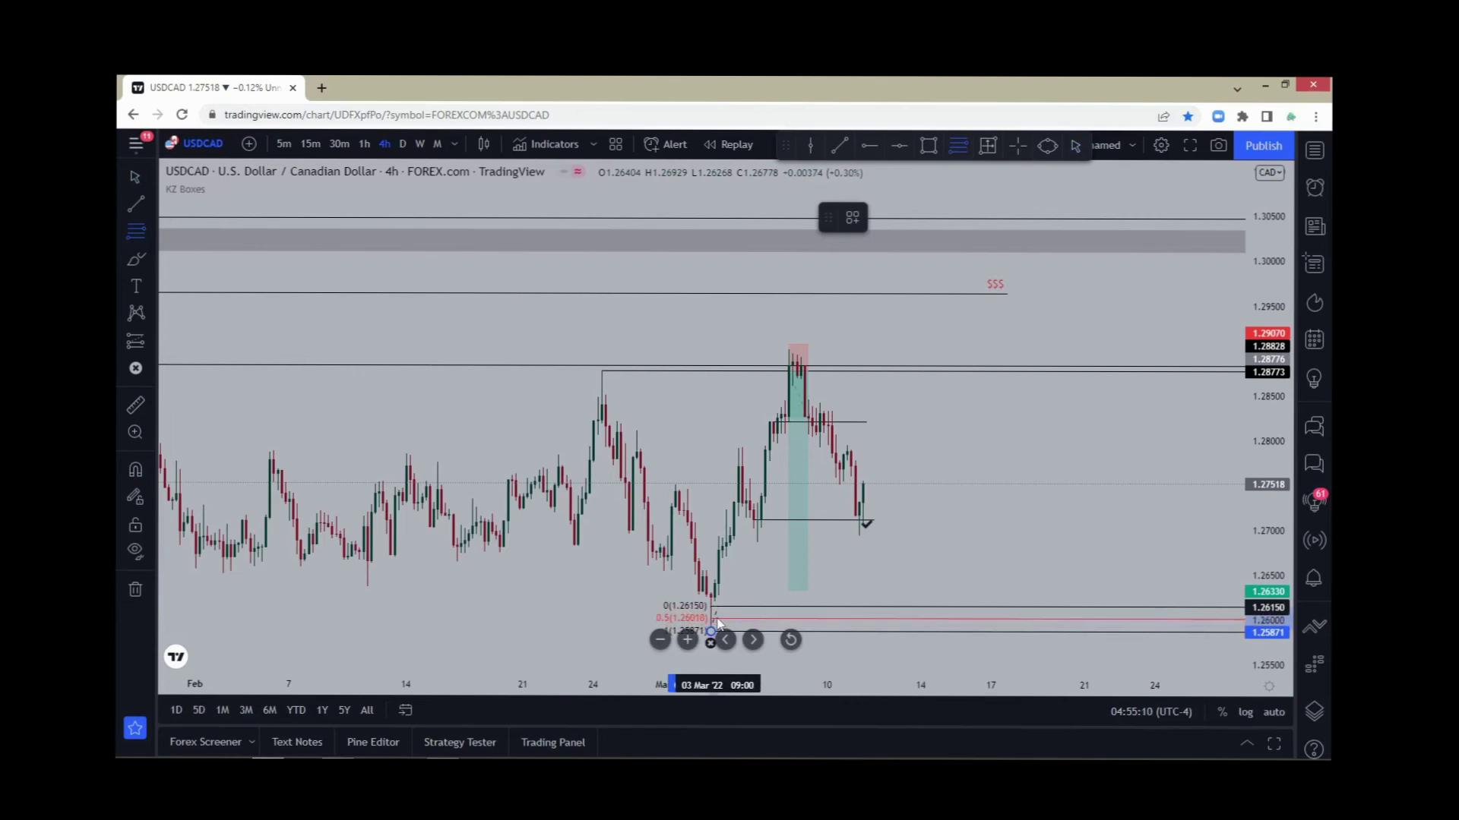
pyautogui.moveTo(793, 367); pyautogui.dragTo(792, 349)
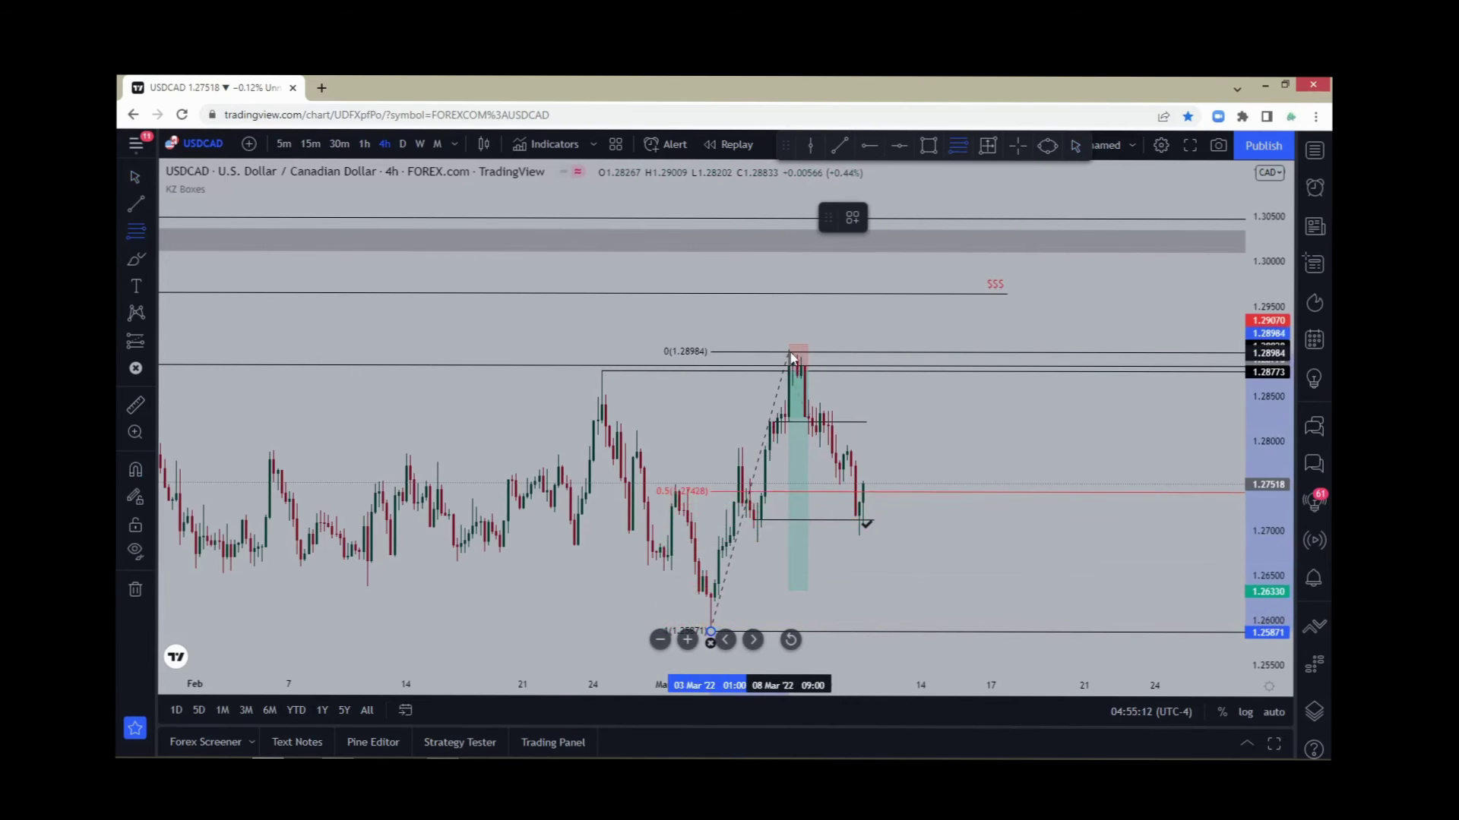
pyautogui.click(798, 455)
pyautogui.click(934, 469)
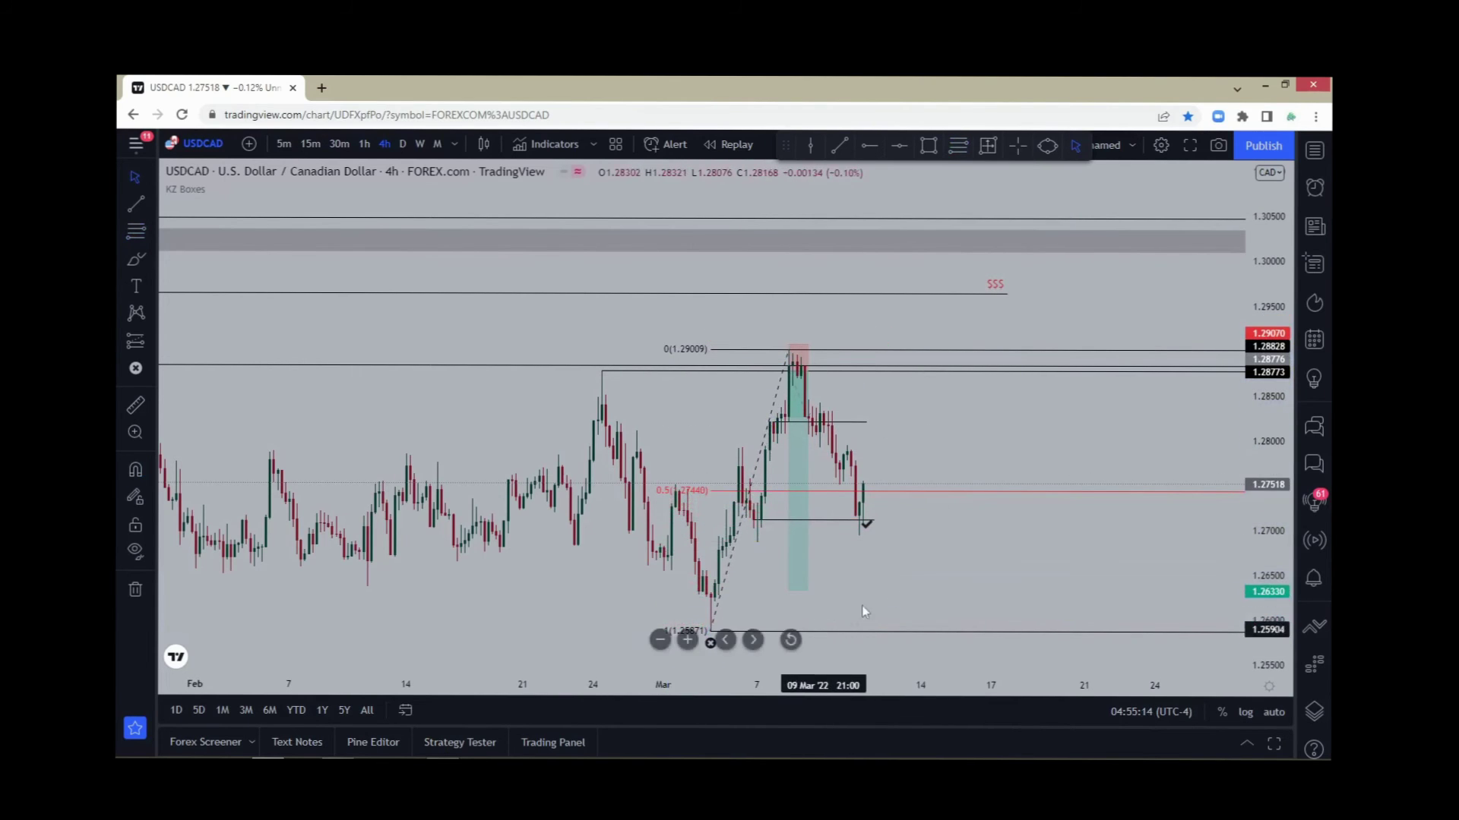
# Step: Delete the two long horizontal lines at 1.28828 and 1.28773 near the late February swing high
pyautogui.moveTo(863, 605); pyautogui.dragTo(912, 498)
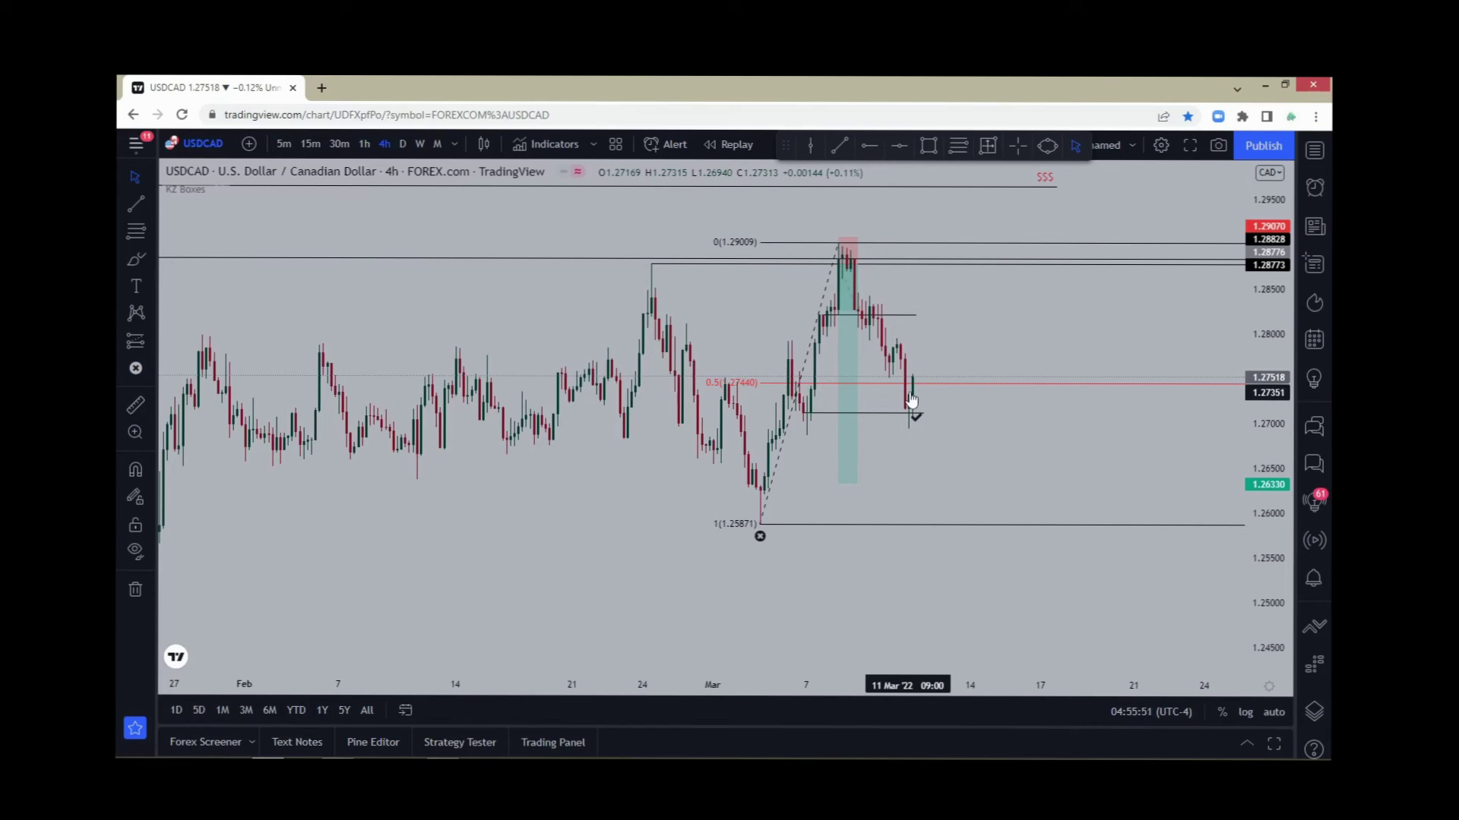
pyautogui.scroll(3, 977, 473)
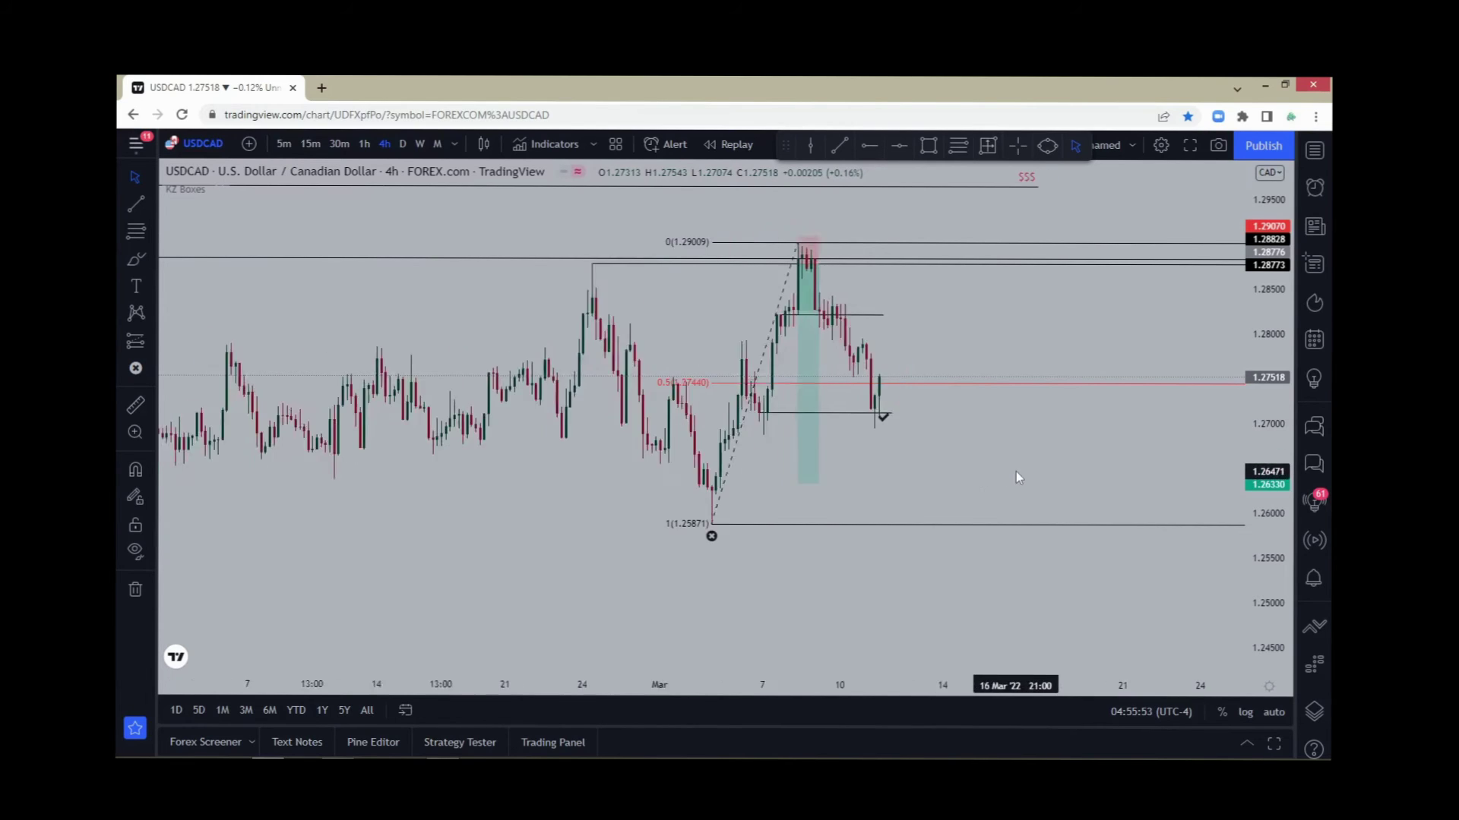
pyautogui.moveTo(1269, 464); pyautogui.dragTo(995, 319)
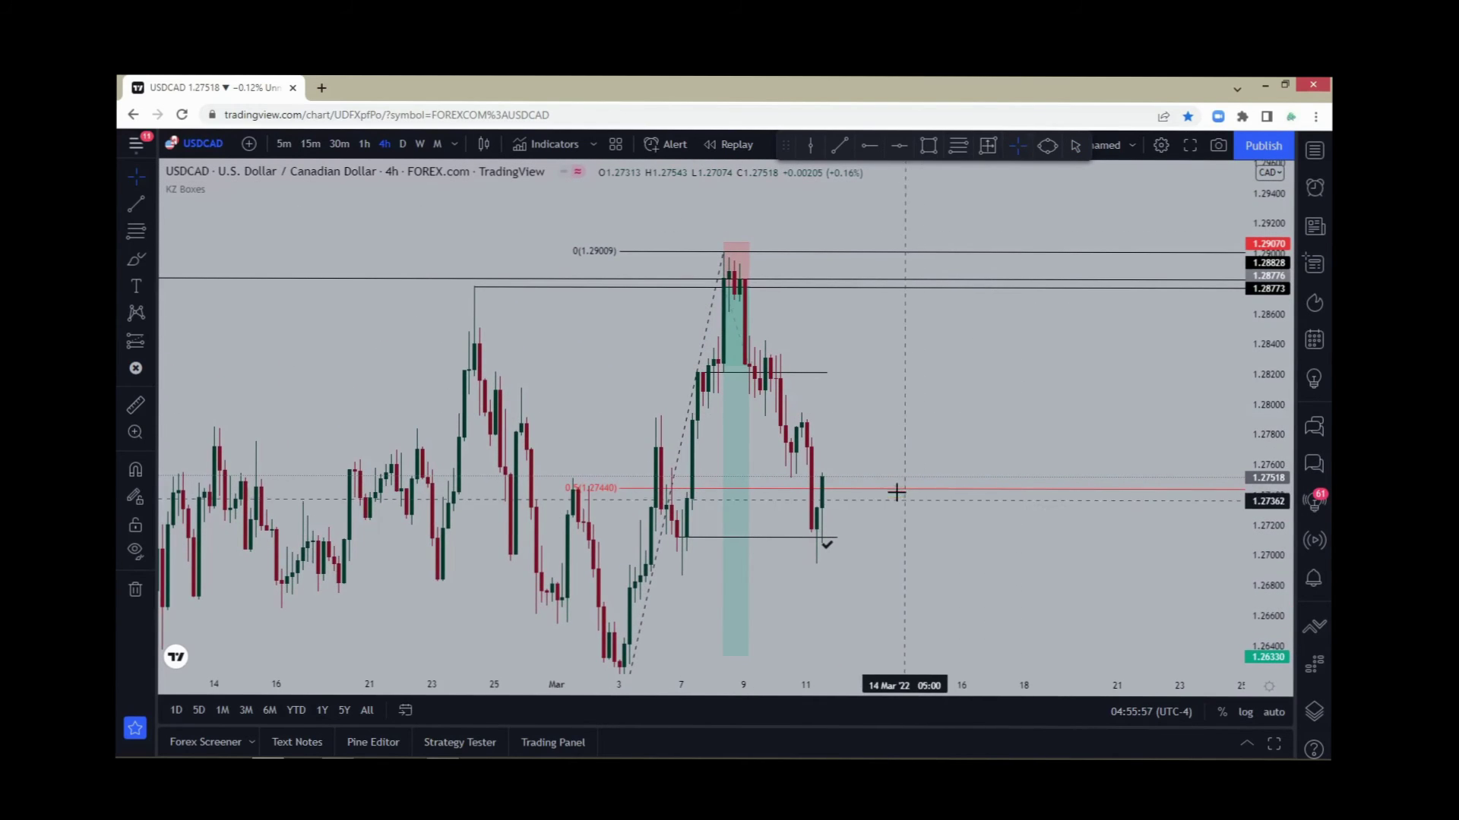
pyautogui.scroll(2, 888, 481)
pyautogui.moveTo(879, 426); pyautogui.dragTo(941, 375)
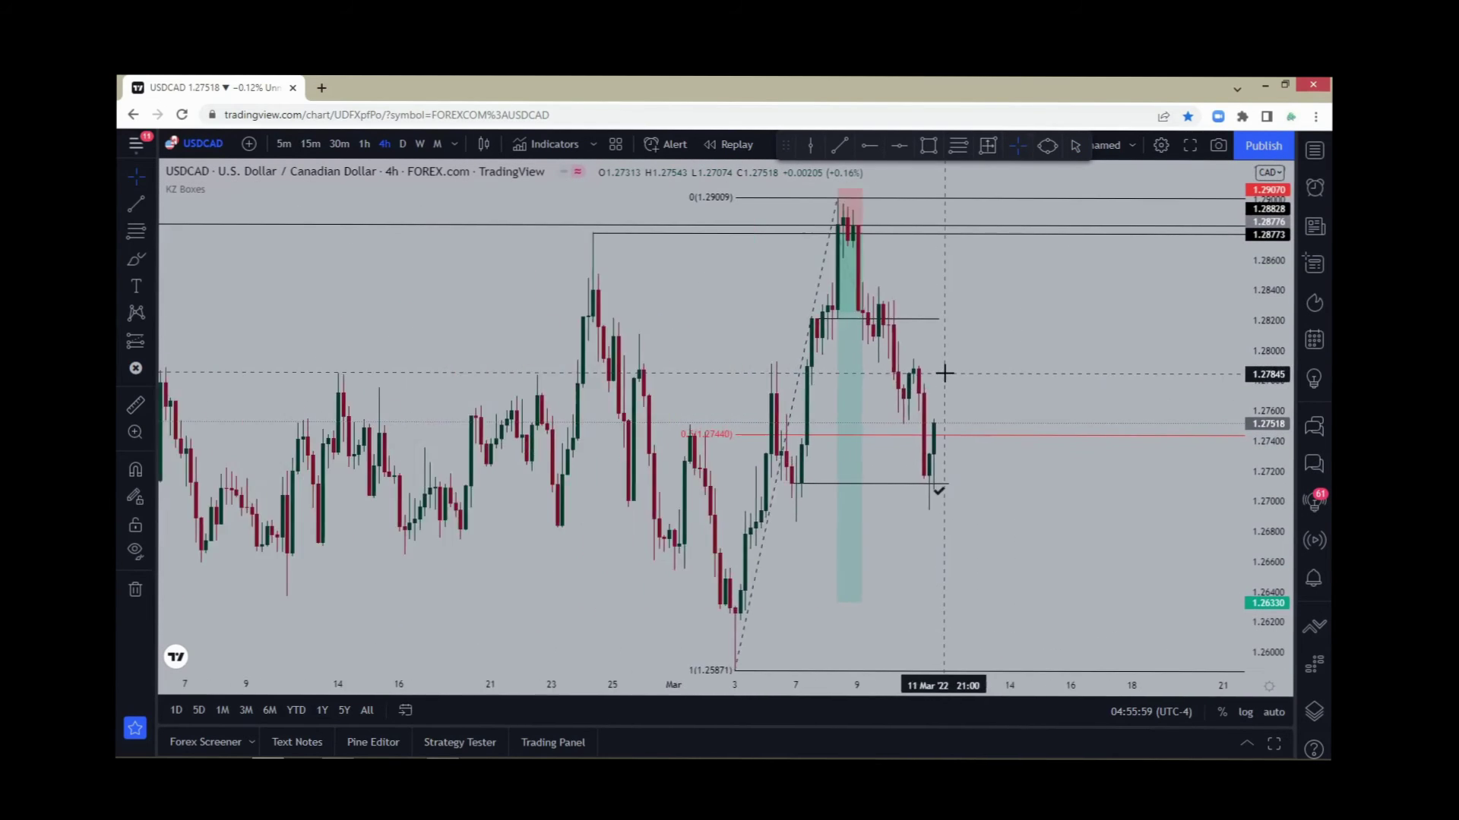
pyautogui.moveTo(1182, 345); pyautogui.dragTo(1081, 329)
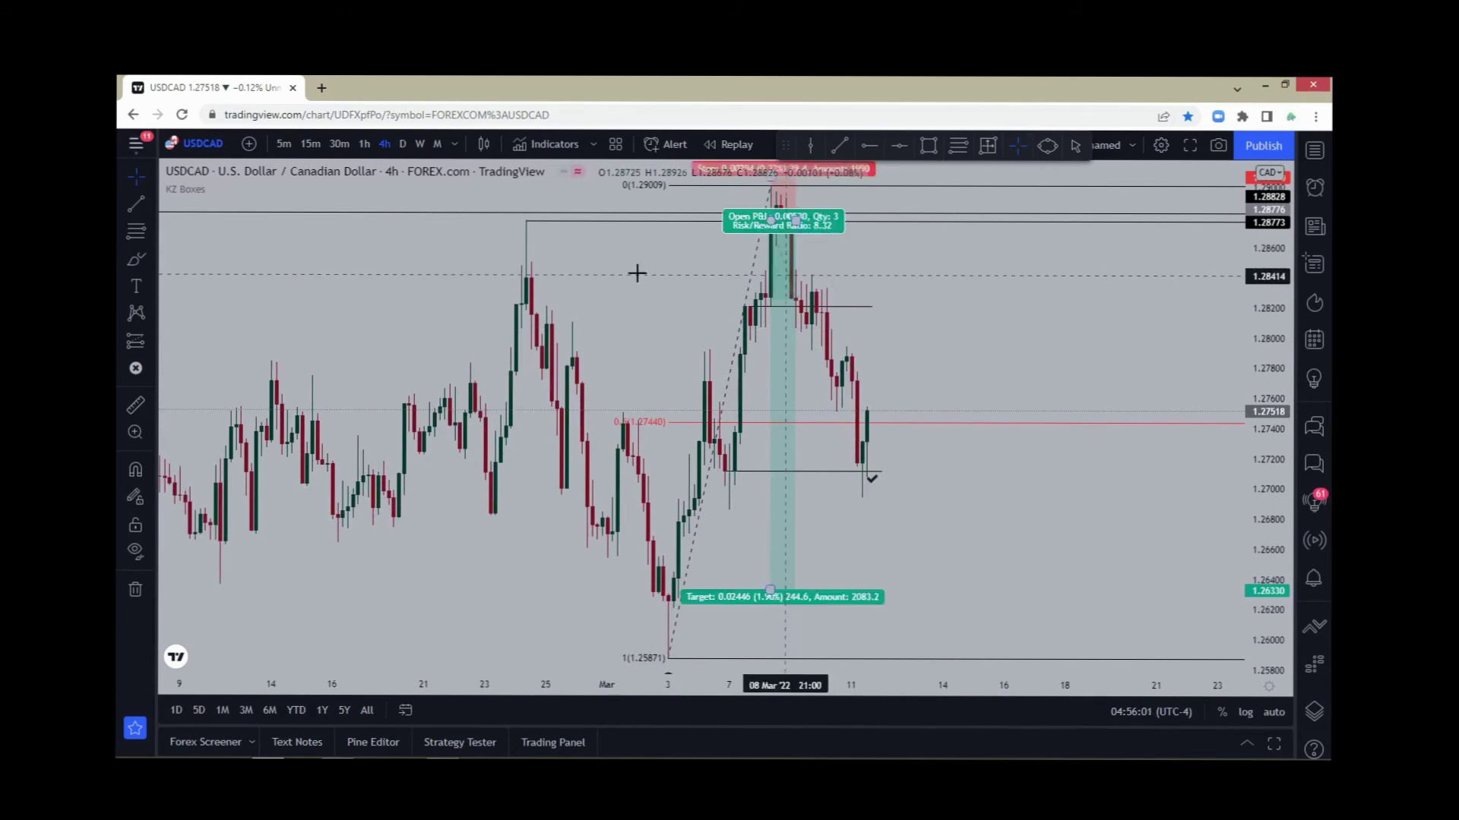
pyautogui.click(566, 226)
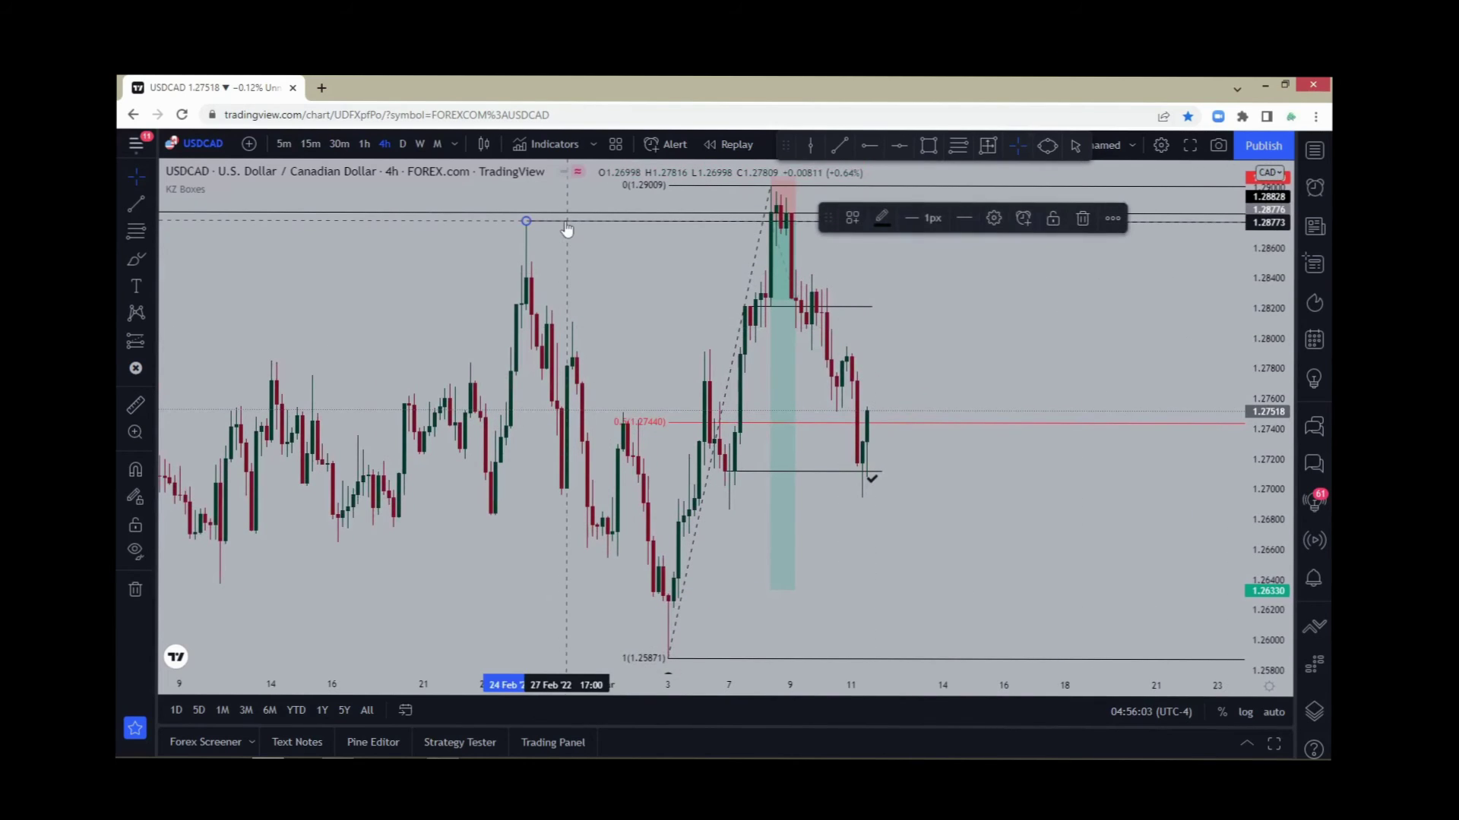
pyautogui.moveTo(566, 226); pyautogui.dragTo(628, 228)
pyautogui.click(628, 231)
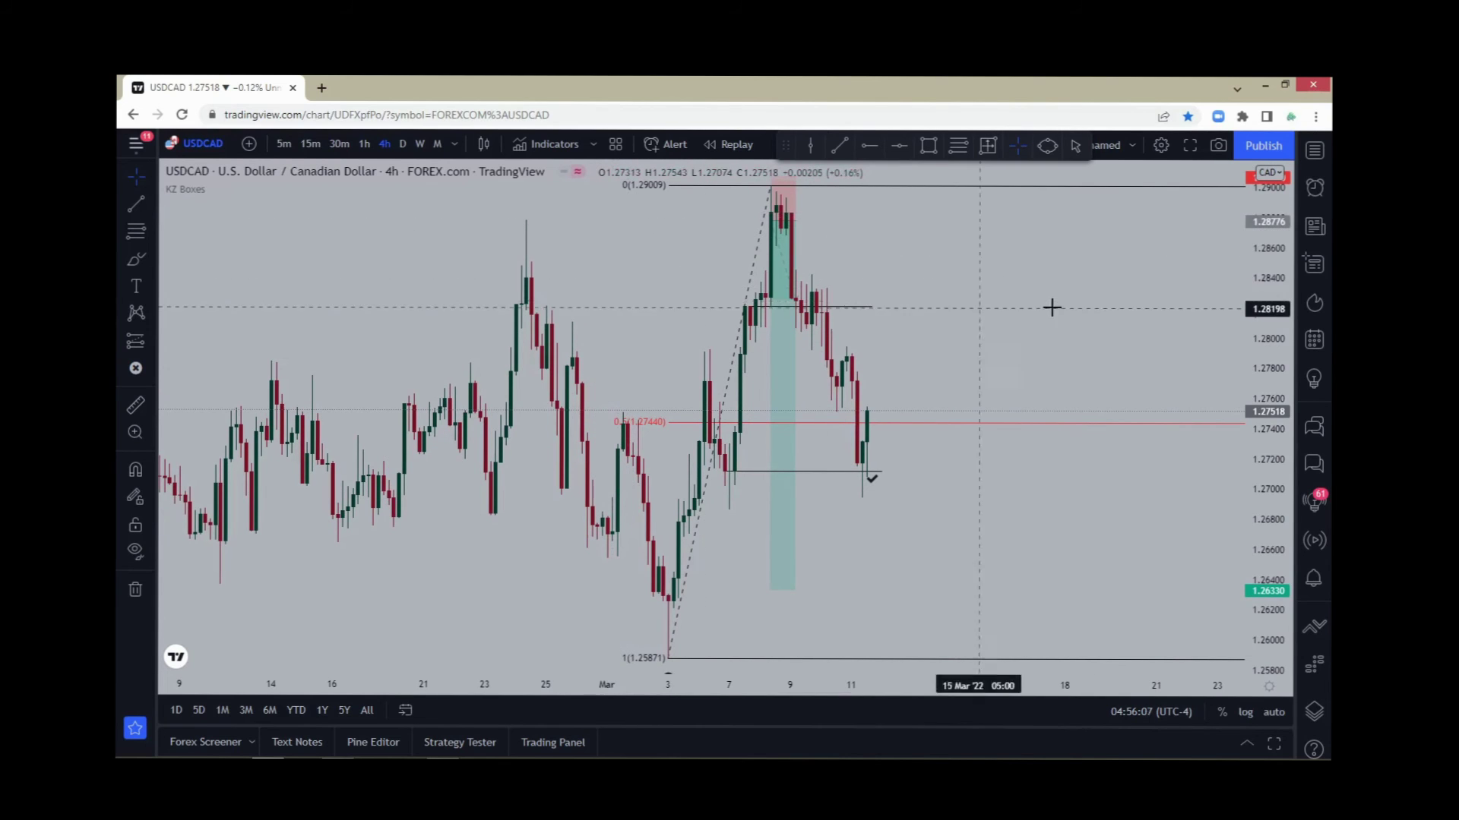
# Step: Delete the short position at the March high and the short structure line near 1.2820
pyautogui.scroll(-2, 1268, 365)
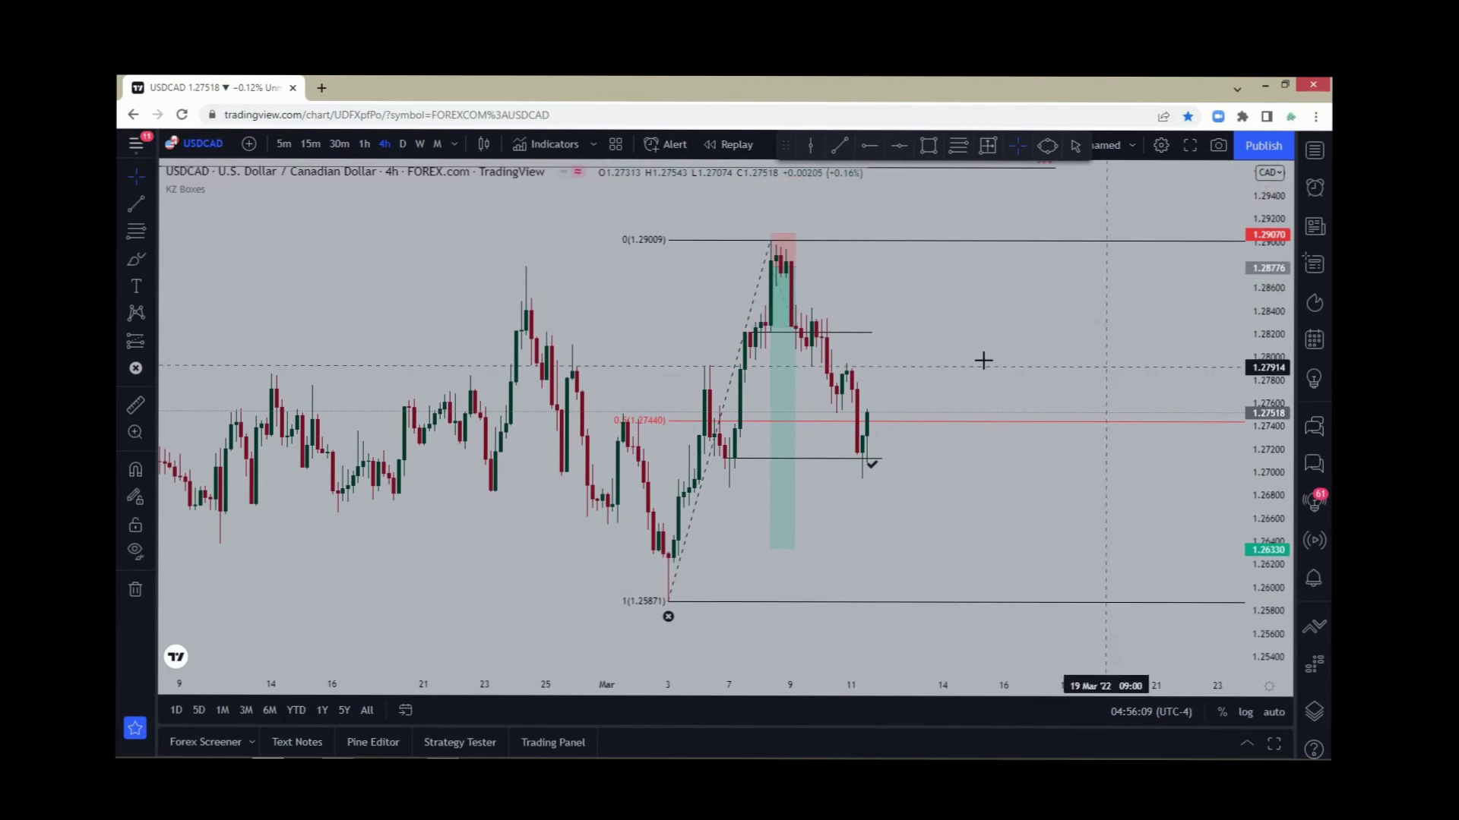
pyautogui.click(787, 275)
pyautogui.press('Delete')
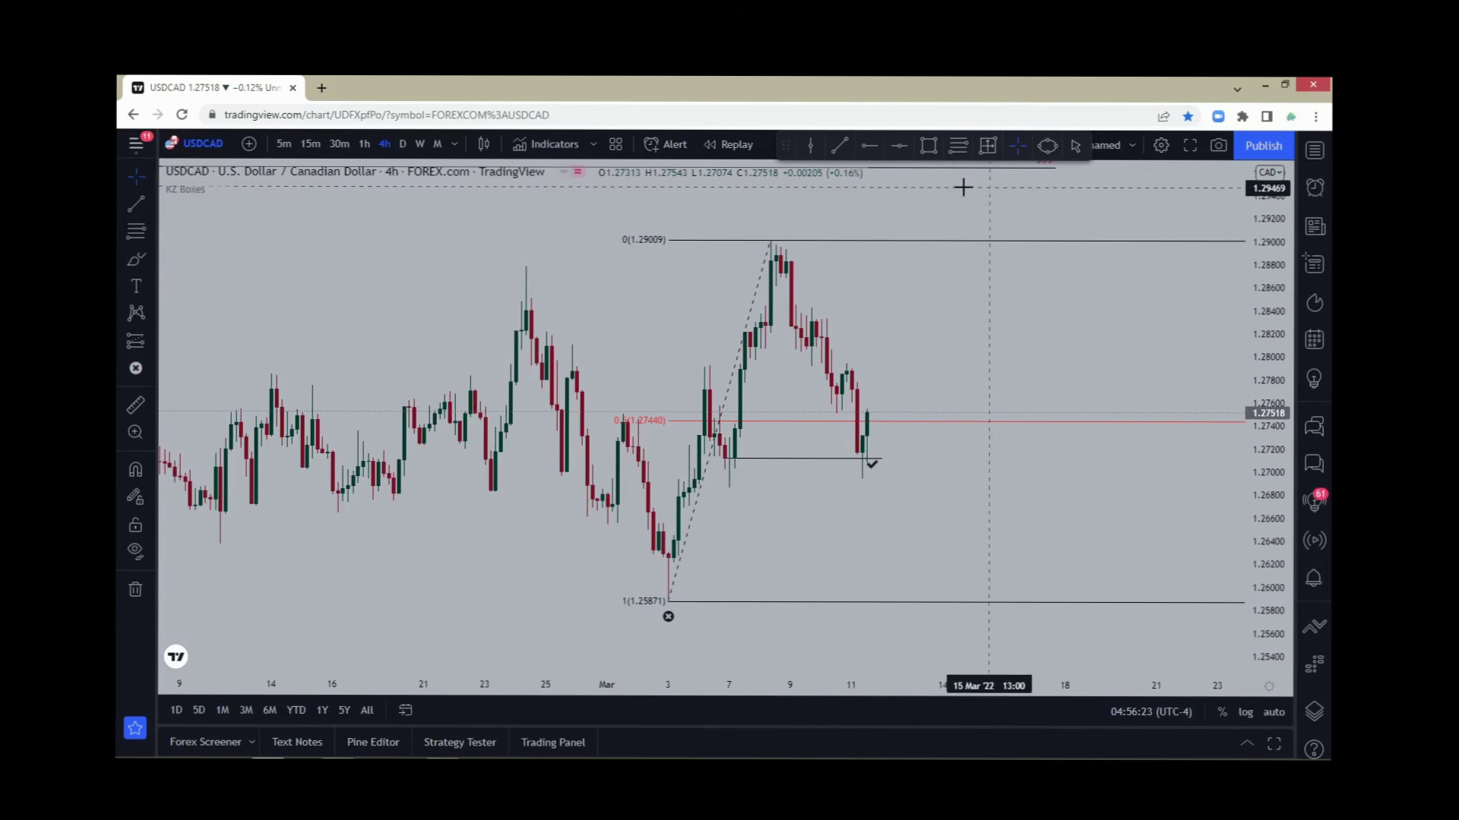
# Step: Shade the range between the 0.5 and 1 retracement levels with a rectangle reaching 17 March 2022, and delete it
pyautogui.click(928, 146)
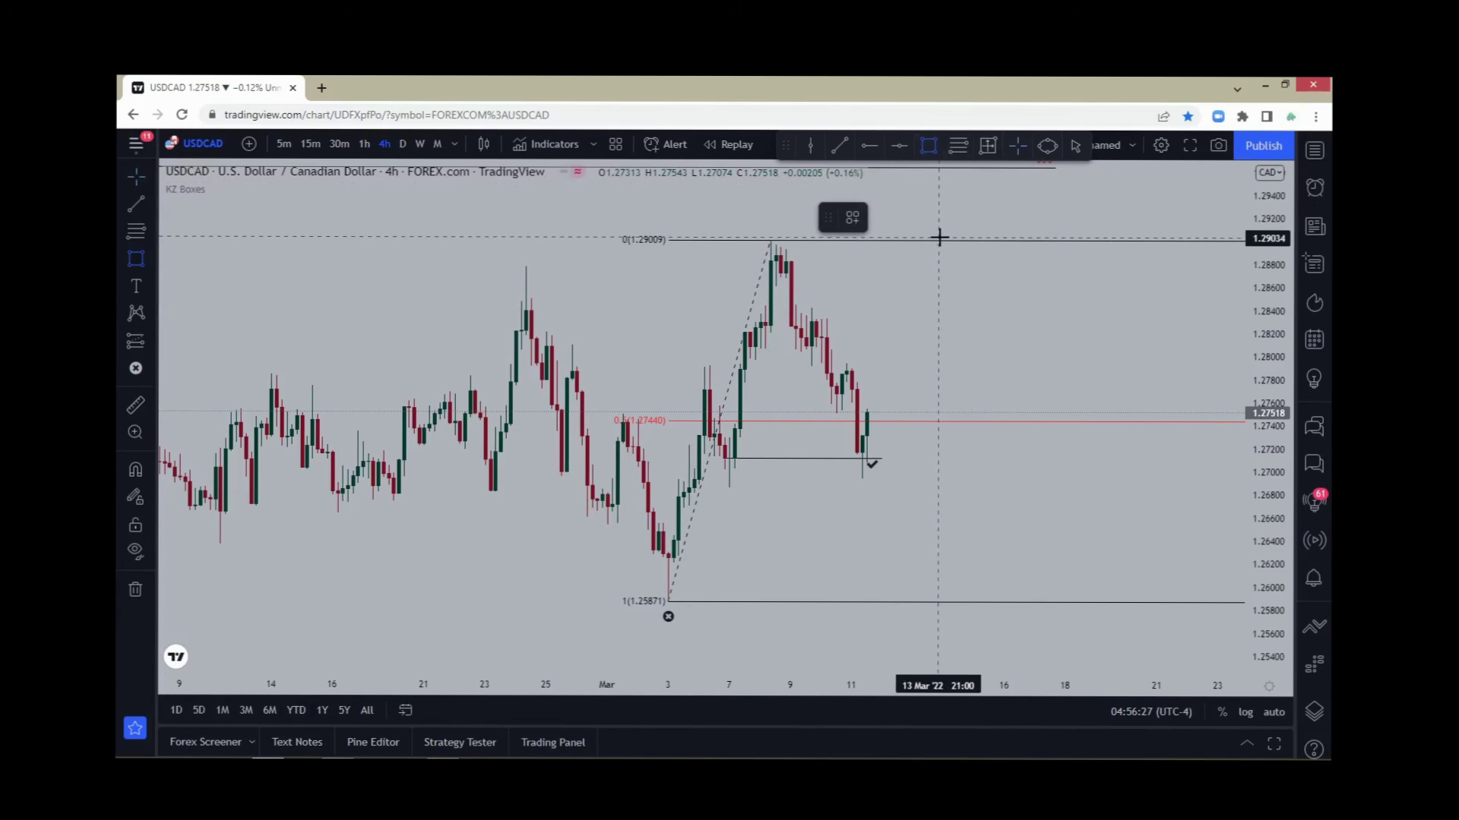
pyautogui.click(929, 147)
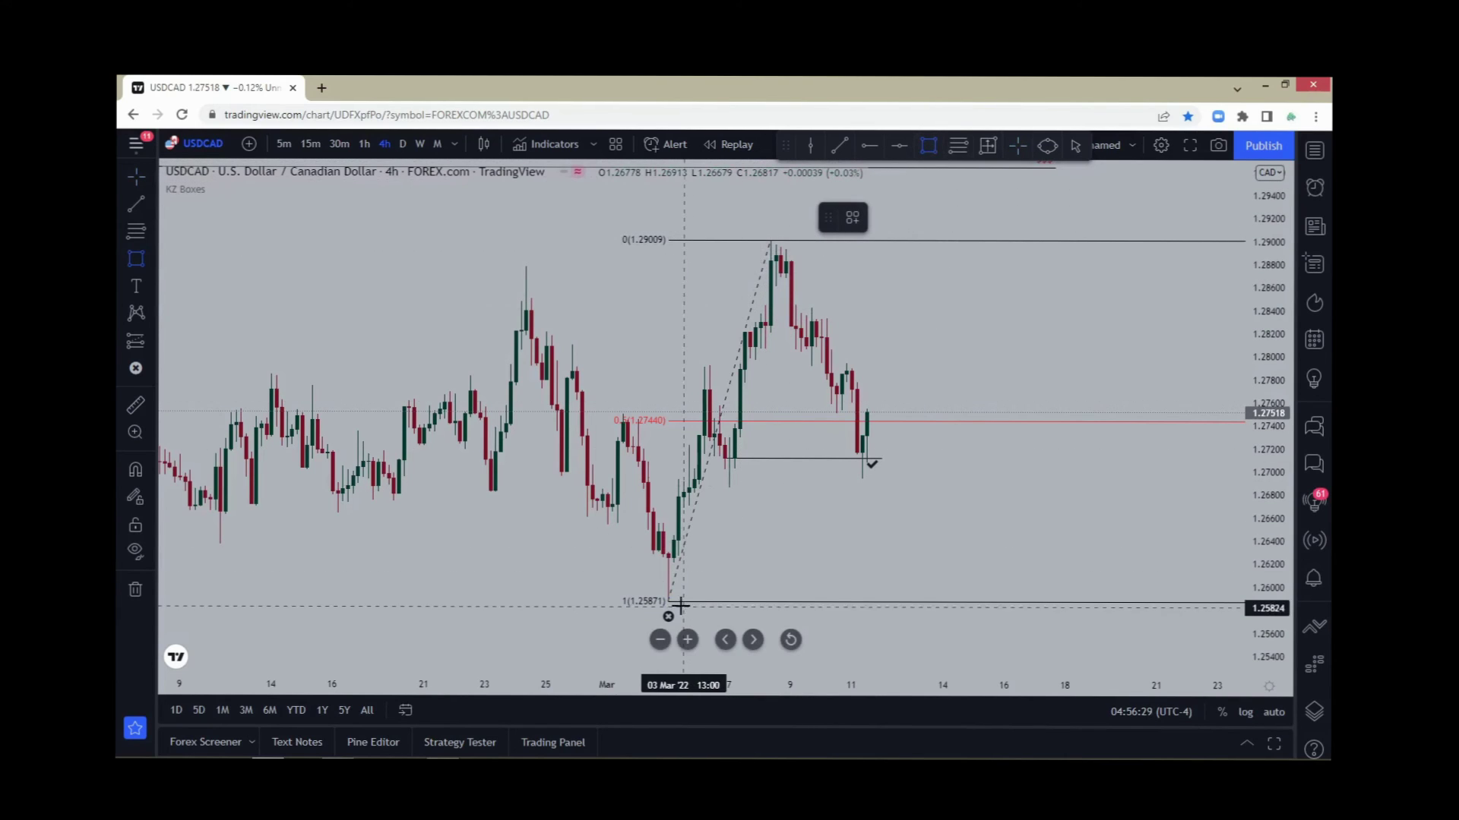
pyautogui.moveTo(668, 600); pyautogui.dragTo(663, 427)
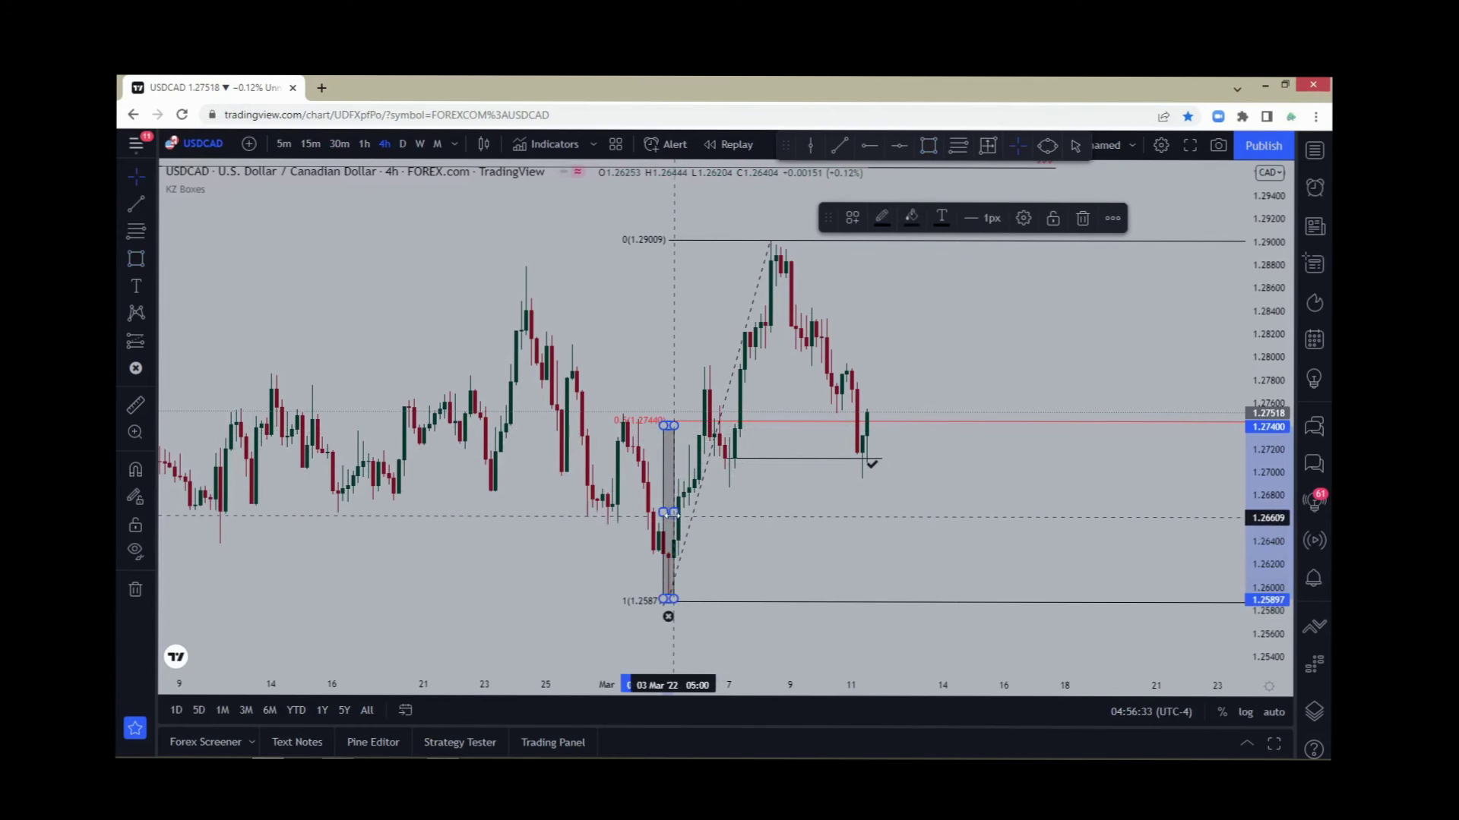
pyautogui.moveTo(674, 512); pyautogui.dragTo(1061, 544)
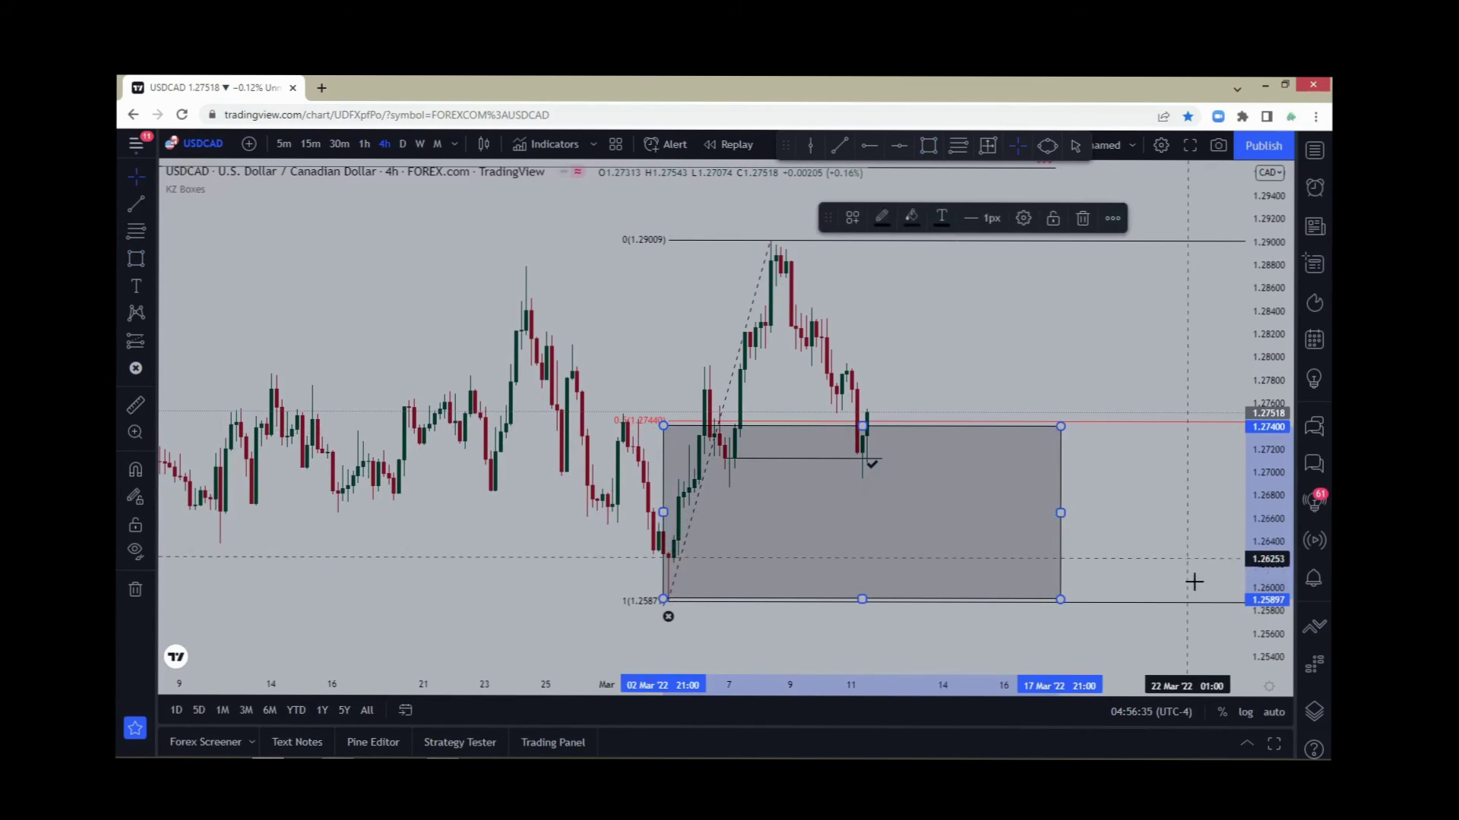
pyautogui.press('Delete')
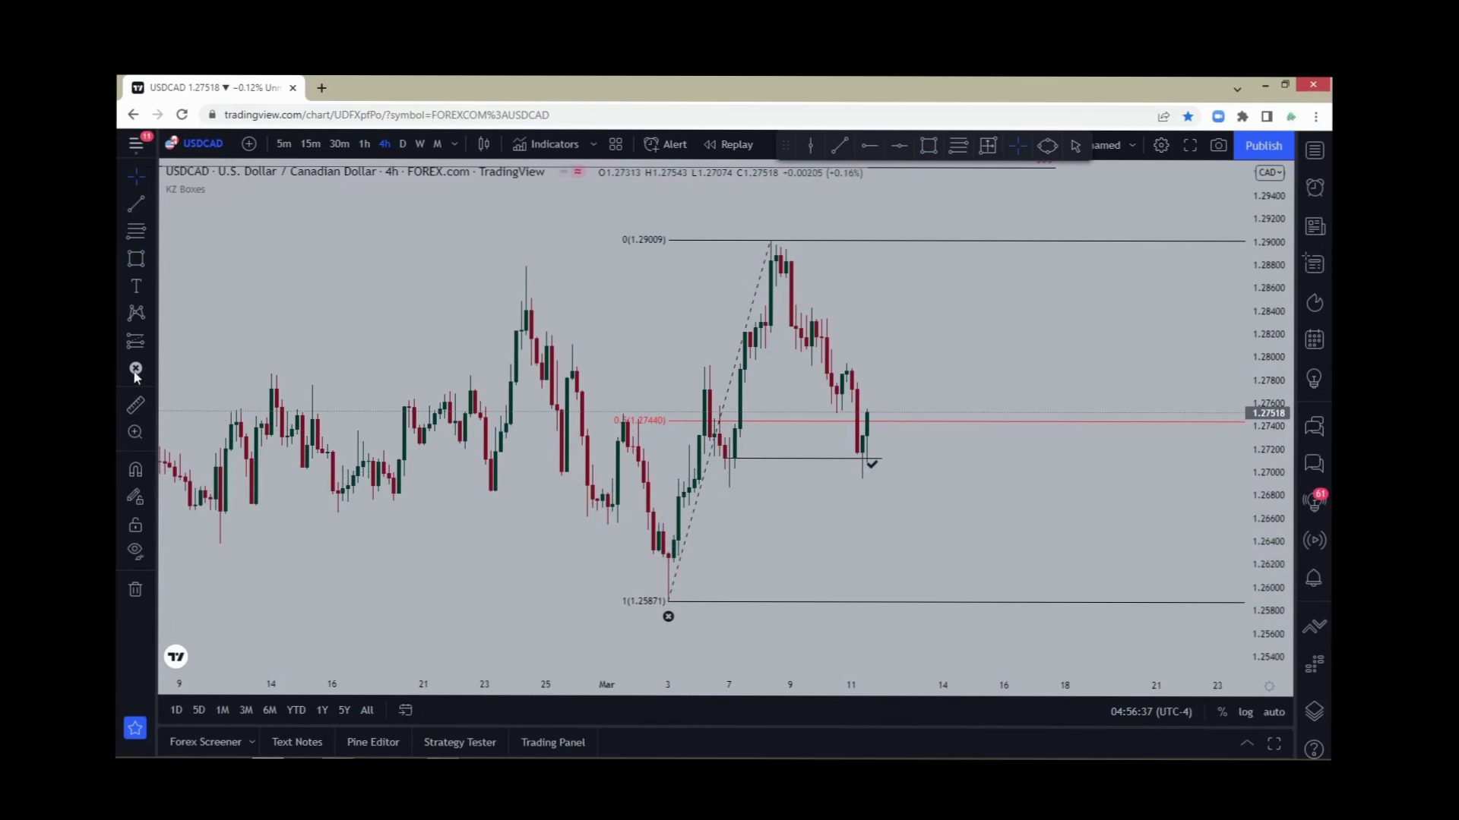
# Step: Measure the price range from the 1 retracement level up to the 0.5 level, and clear the measurement
pyautogui.click(139, 406)
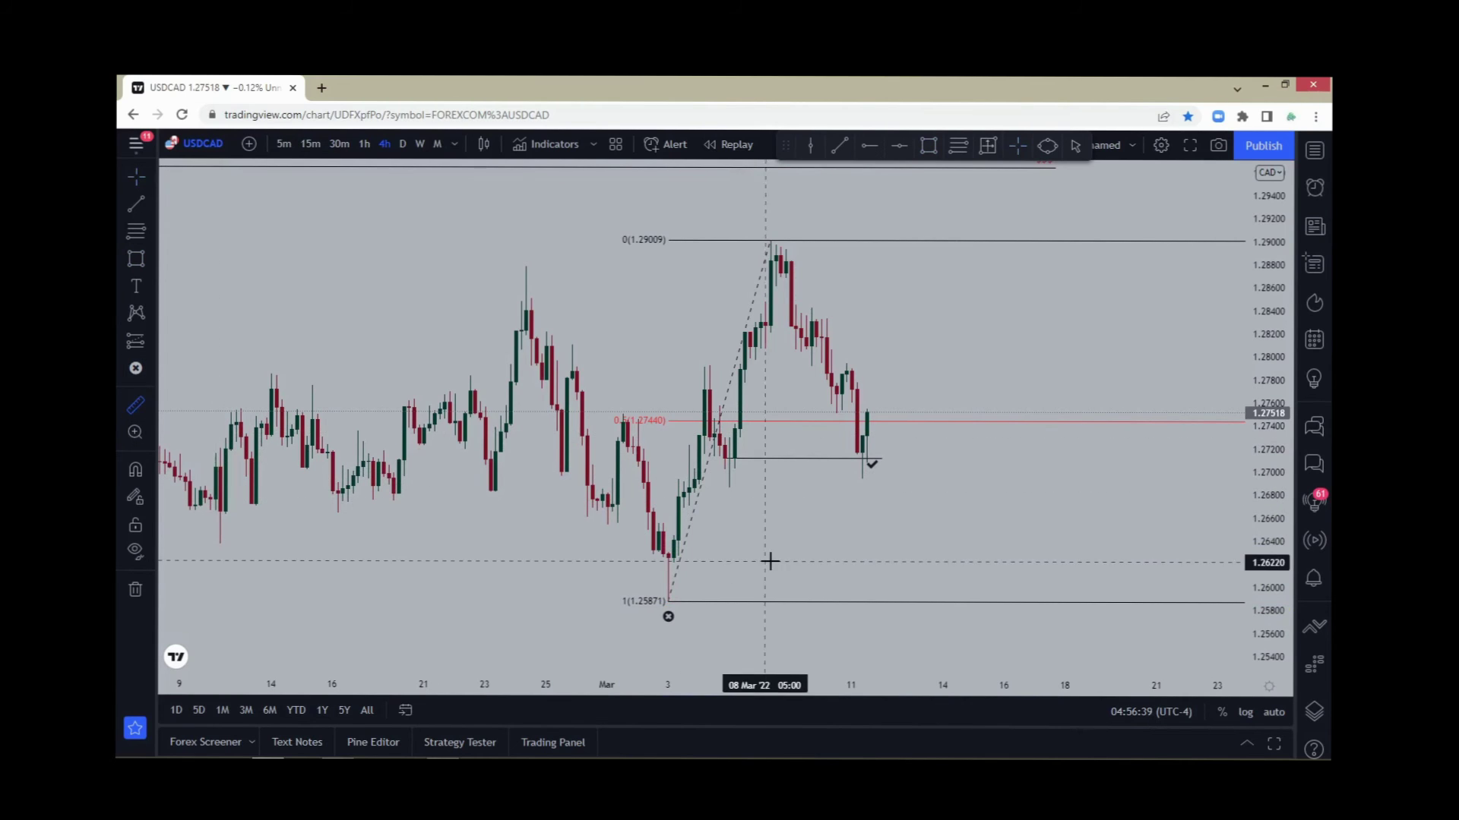
pyautogui.click(862, 602)
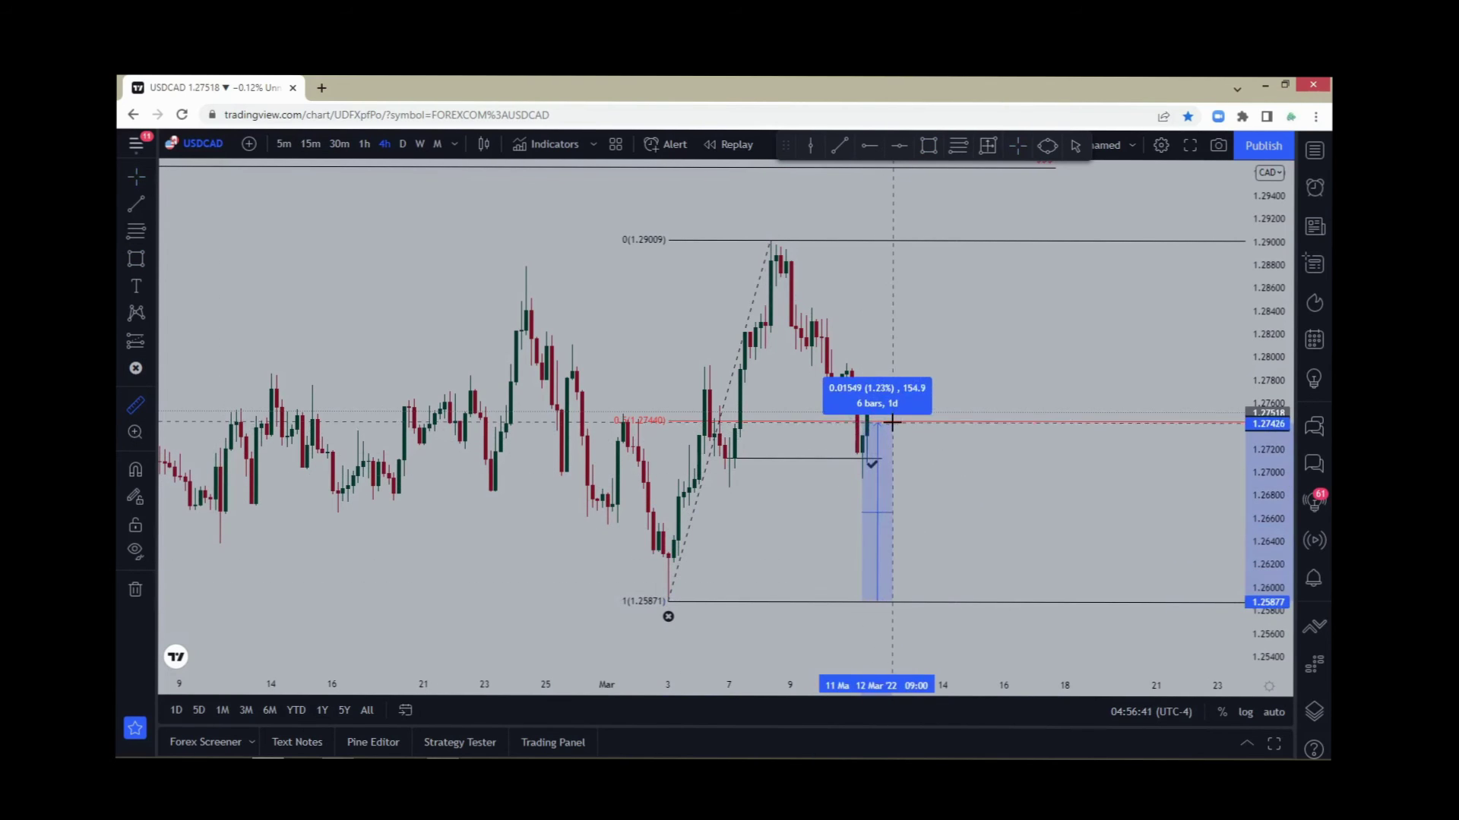
pyautogui.click(968, 474)
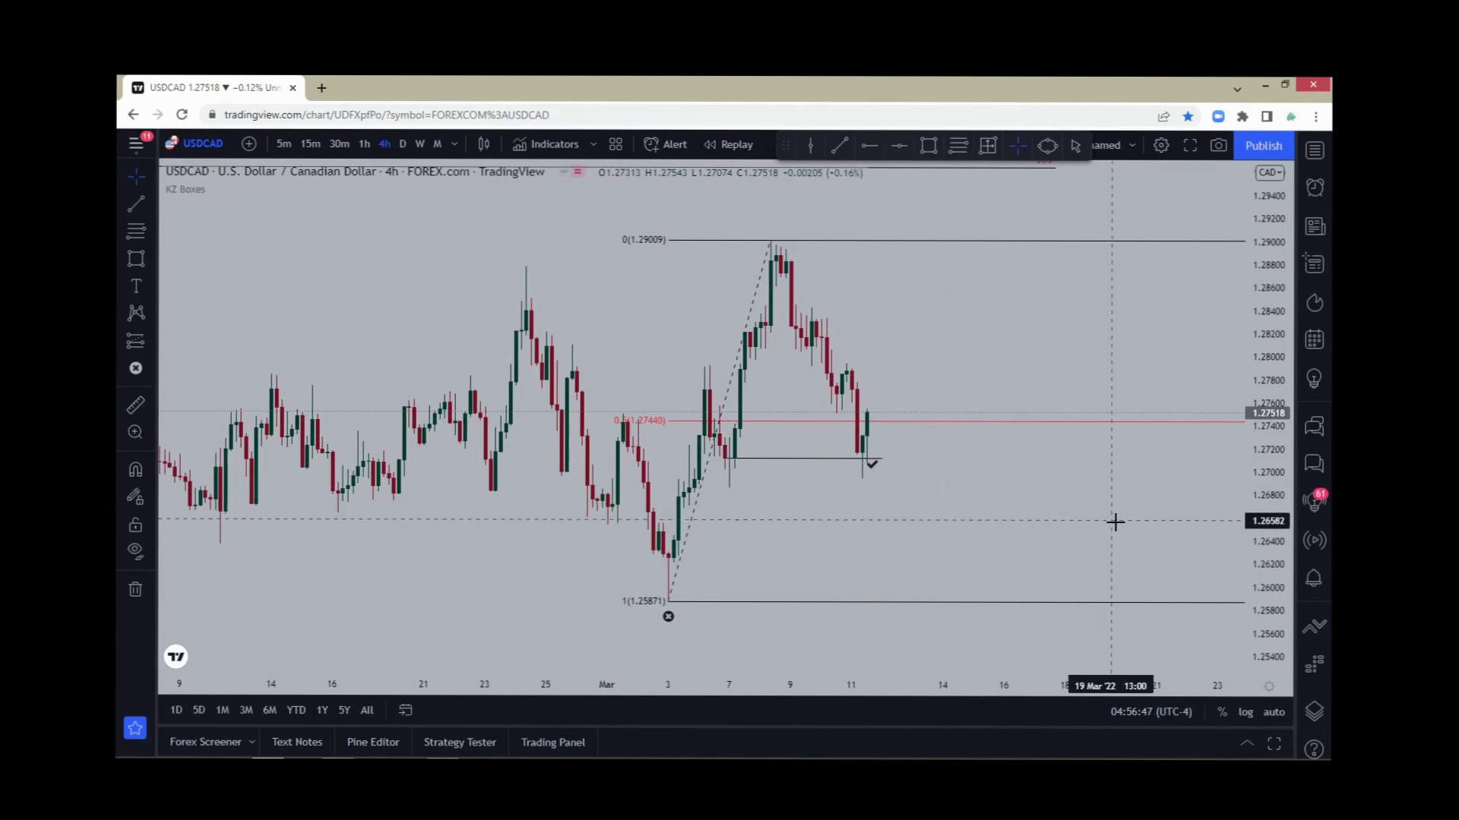
# Step: Draw a nearly level trend line from the 10 March 2022 candle at about 1.2768 to 14 March
pyautogui.hscroll(5, 964, 494)
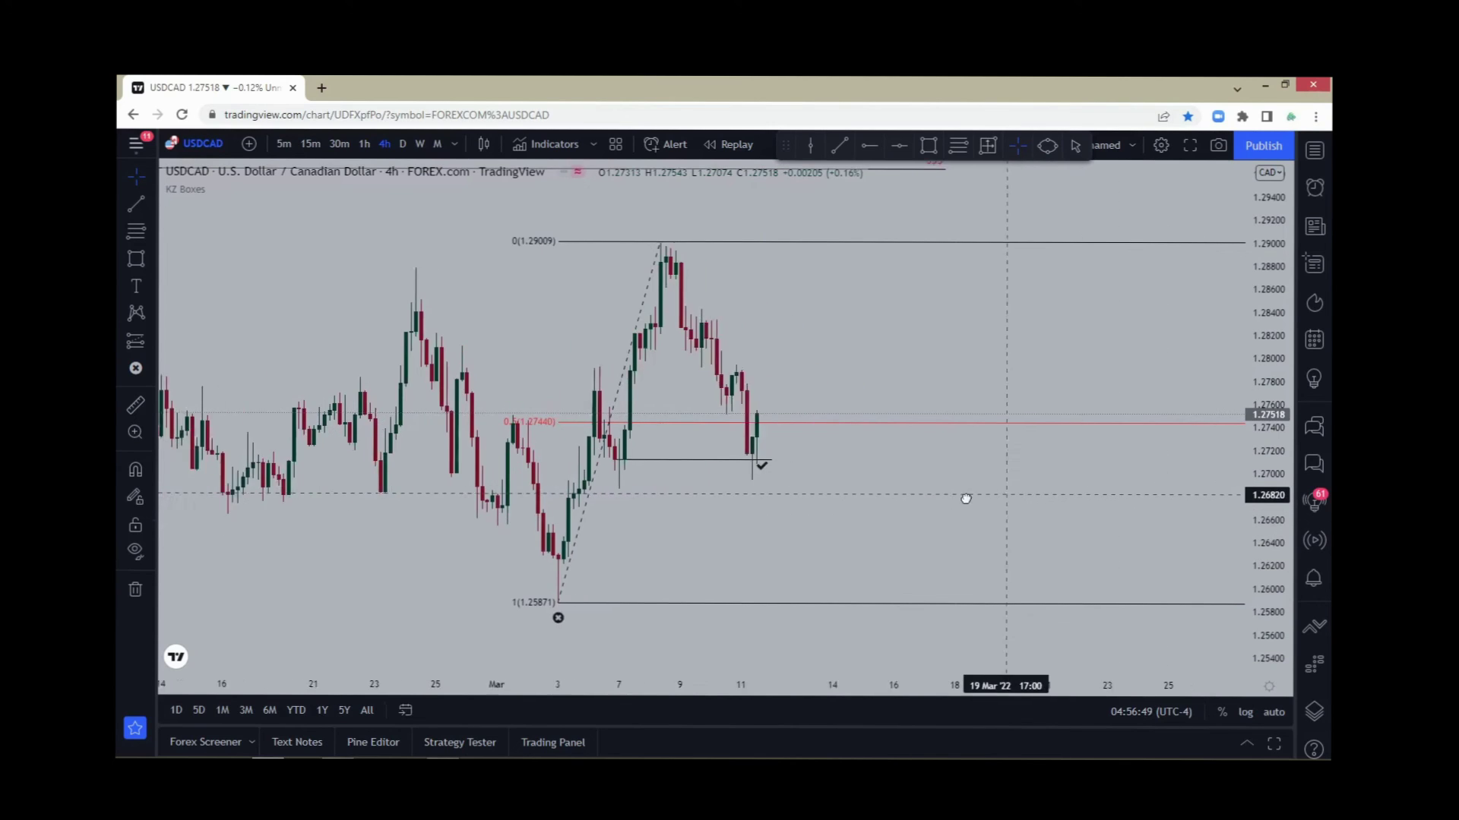
pyautogui.hscroll(-3, 966, 379)
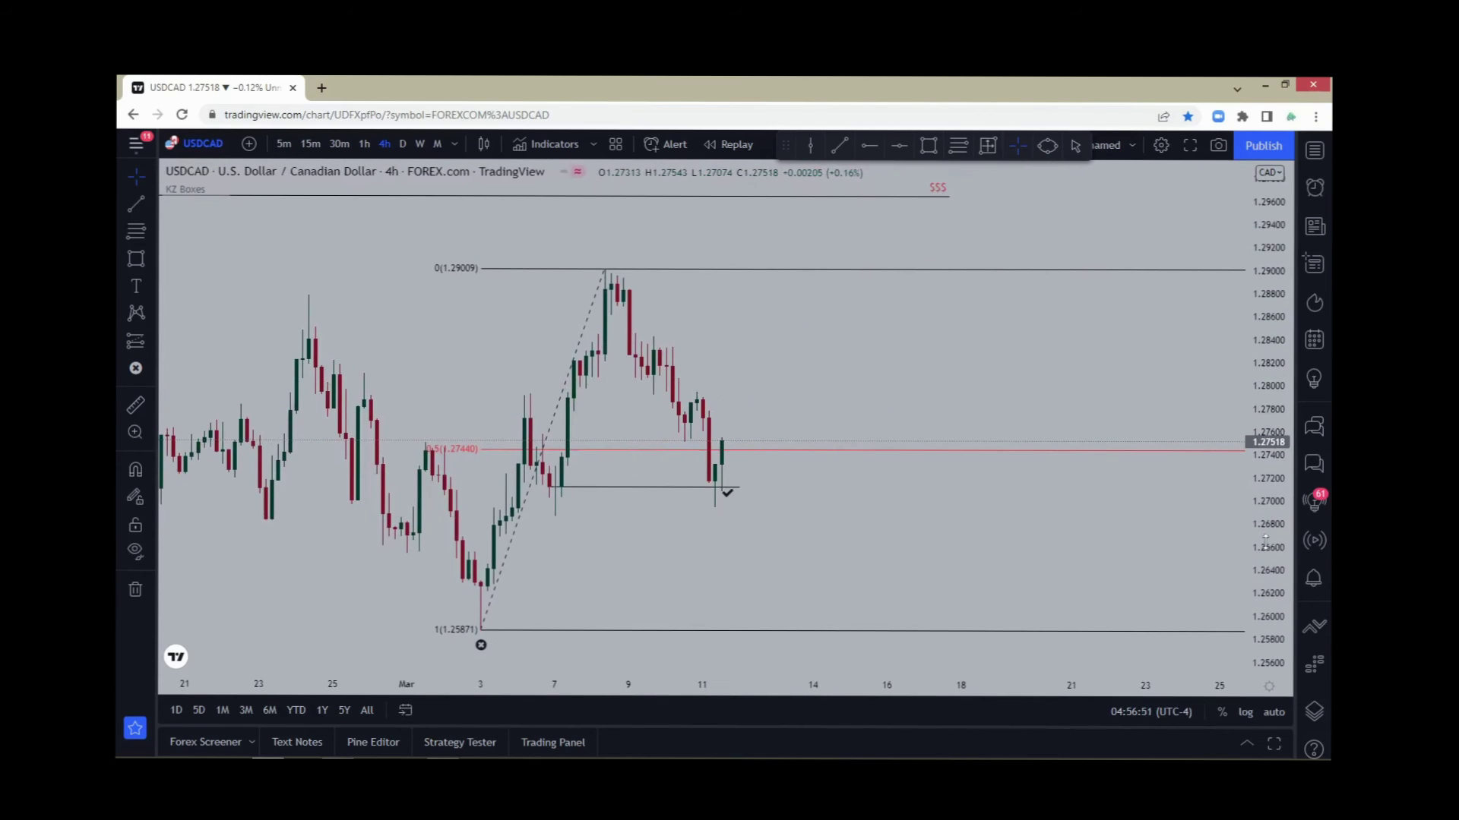
pyautogui.hscroll(-3, 776, 505)
pyautogui.scroll(-3, 827, 491)
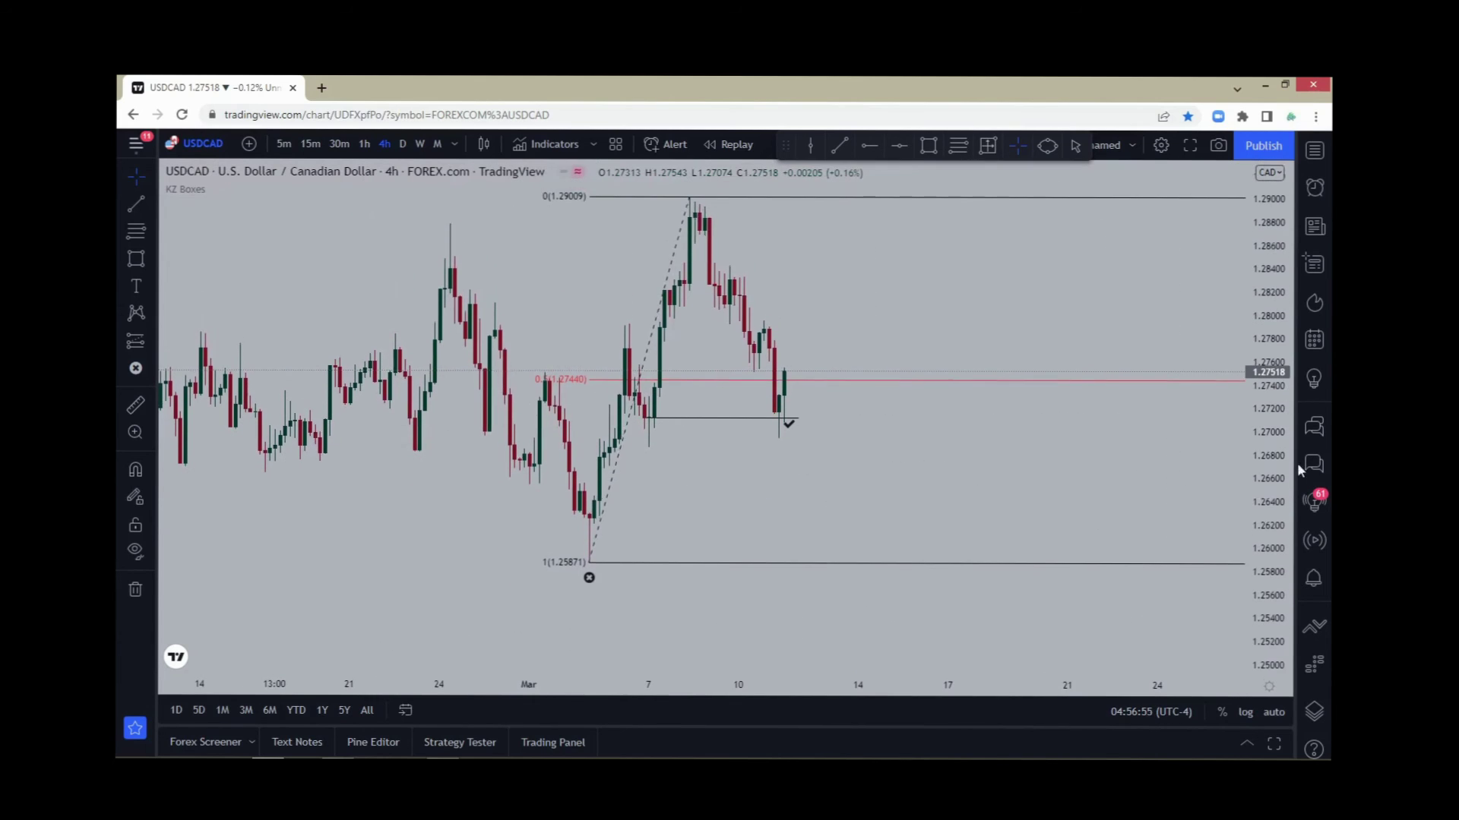
pyautogui.click(839, 149)
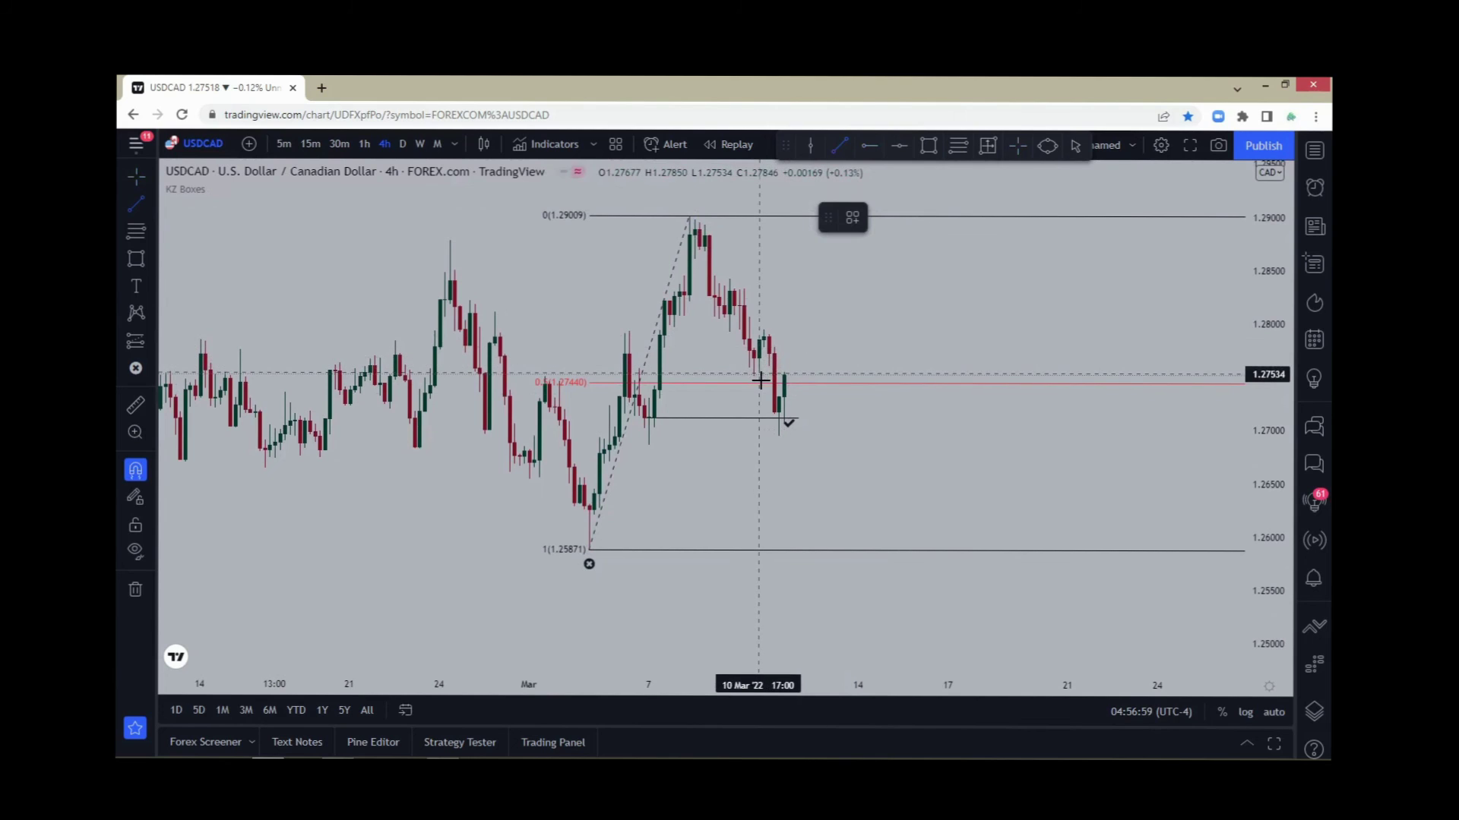
pyautogui.moveTo(759, 354)
pyautogui.mouseDown()
pyautogui.moveTo(766, 375)
pyautogui.moveTo(858, 375)
pyautogui.mouseUp()
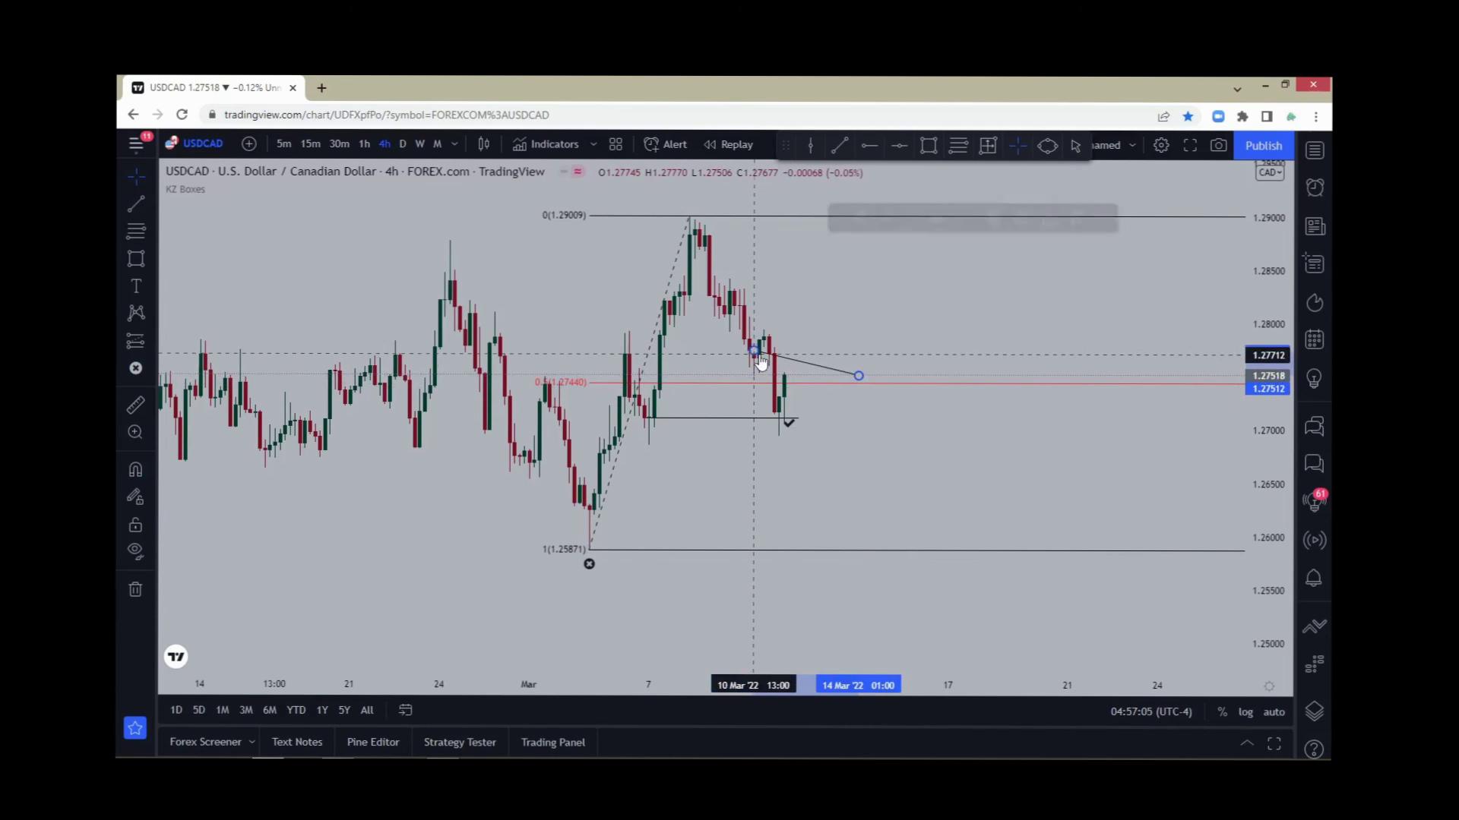
pyautogui.click(760, 363)
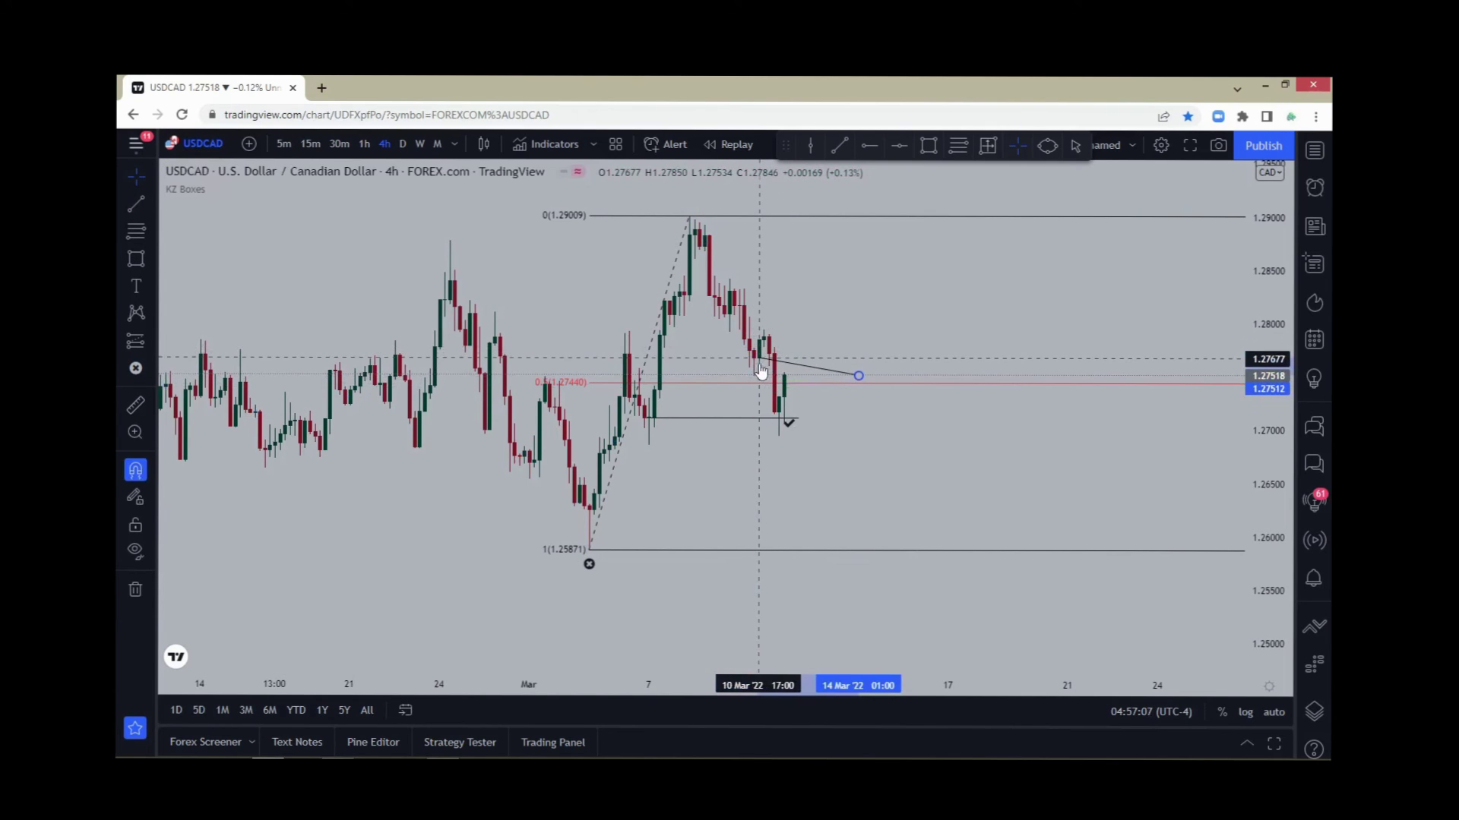
pyautogui.click(854, 379)
pyautogui.moveTo(854, 379); pyautogui.dragTo(872, 362)
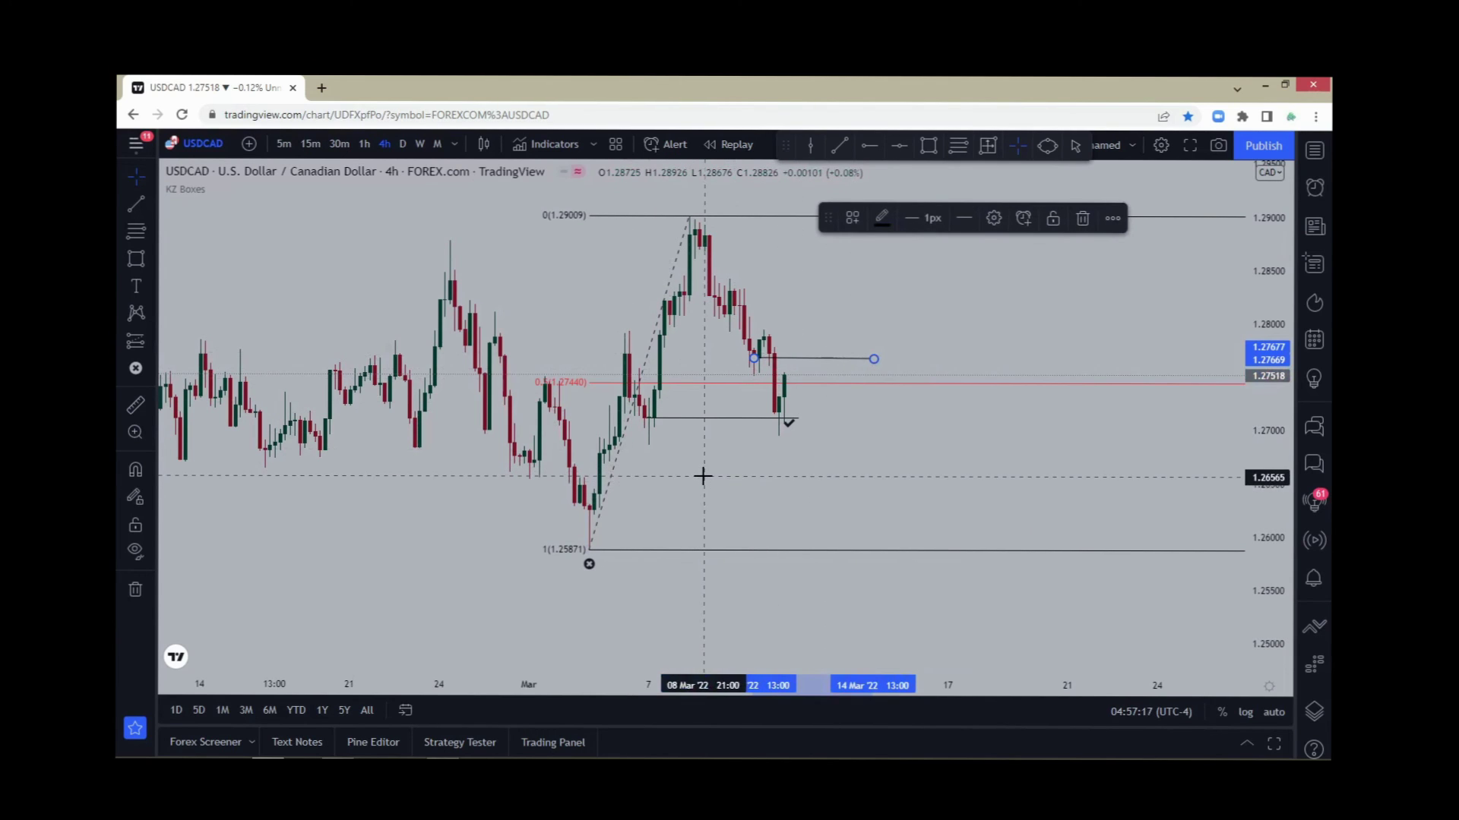
# Step: Place a horizontal line at about 1.2656, and clear it together with the short trend line near 1.2768
pyautogui.click(899, 145)
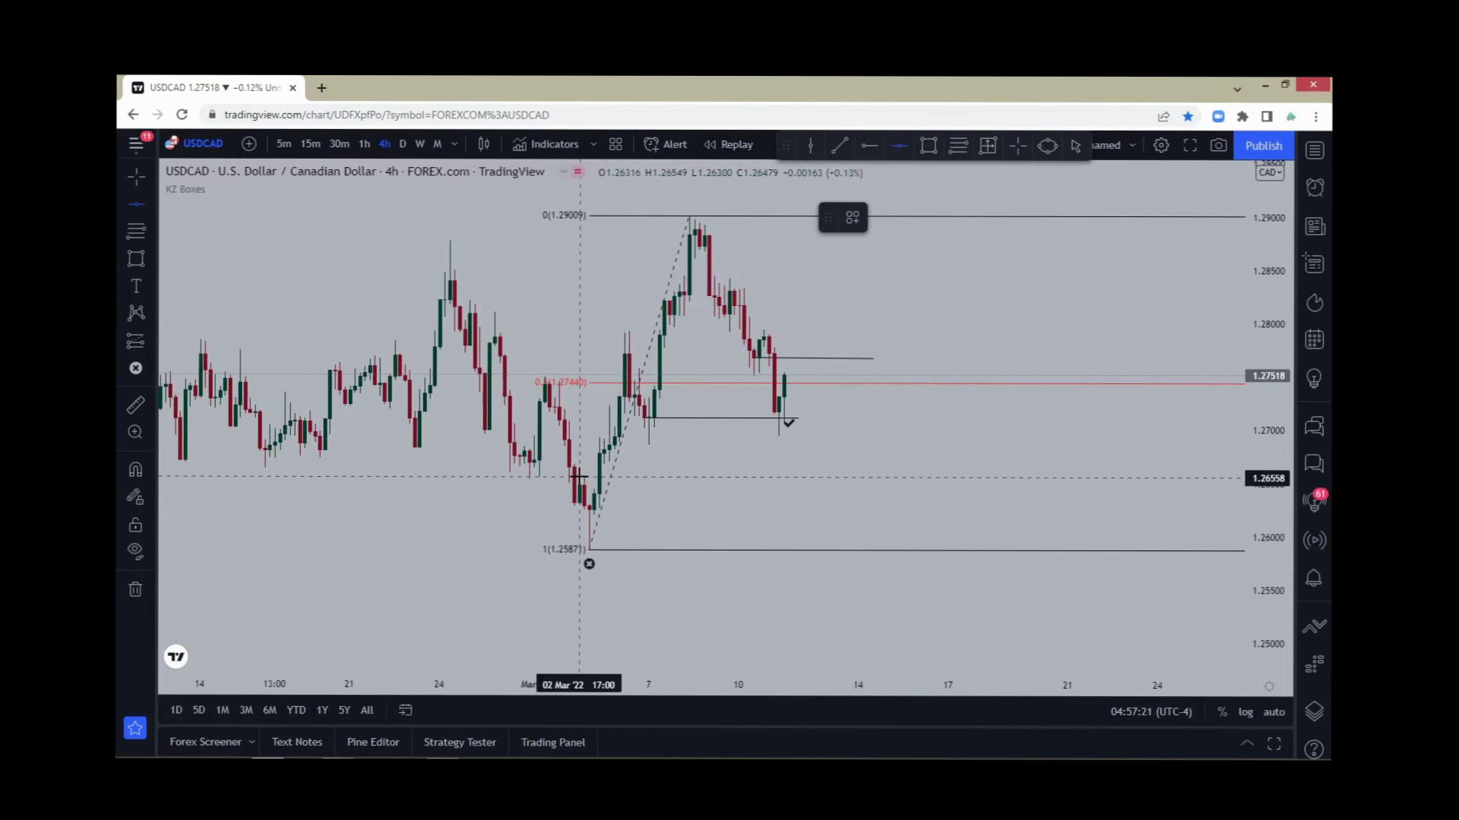
pyautogui.click(701, 478)
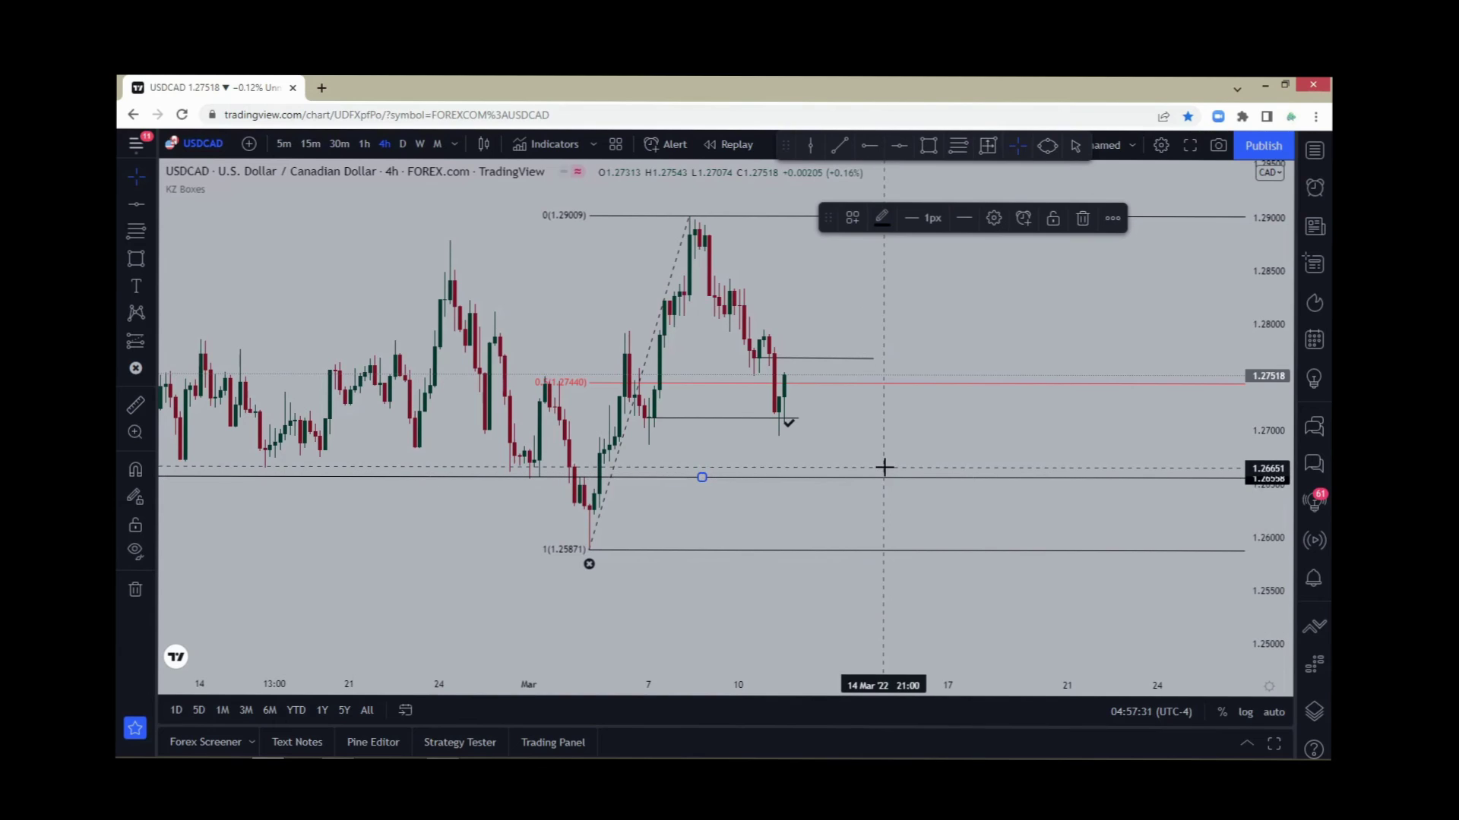
pyautogui.press('Delete')
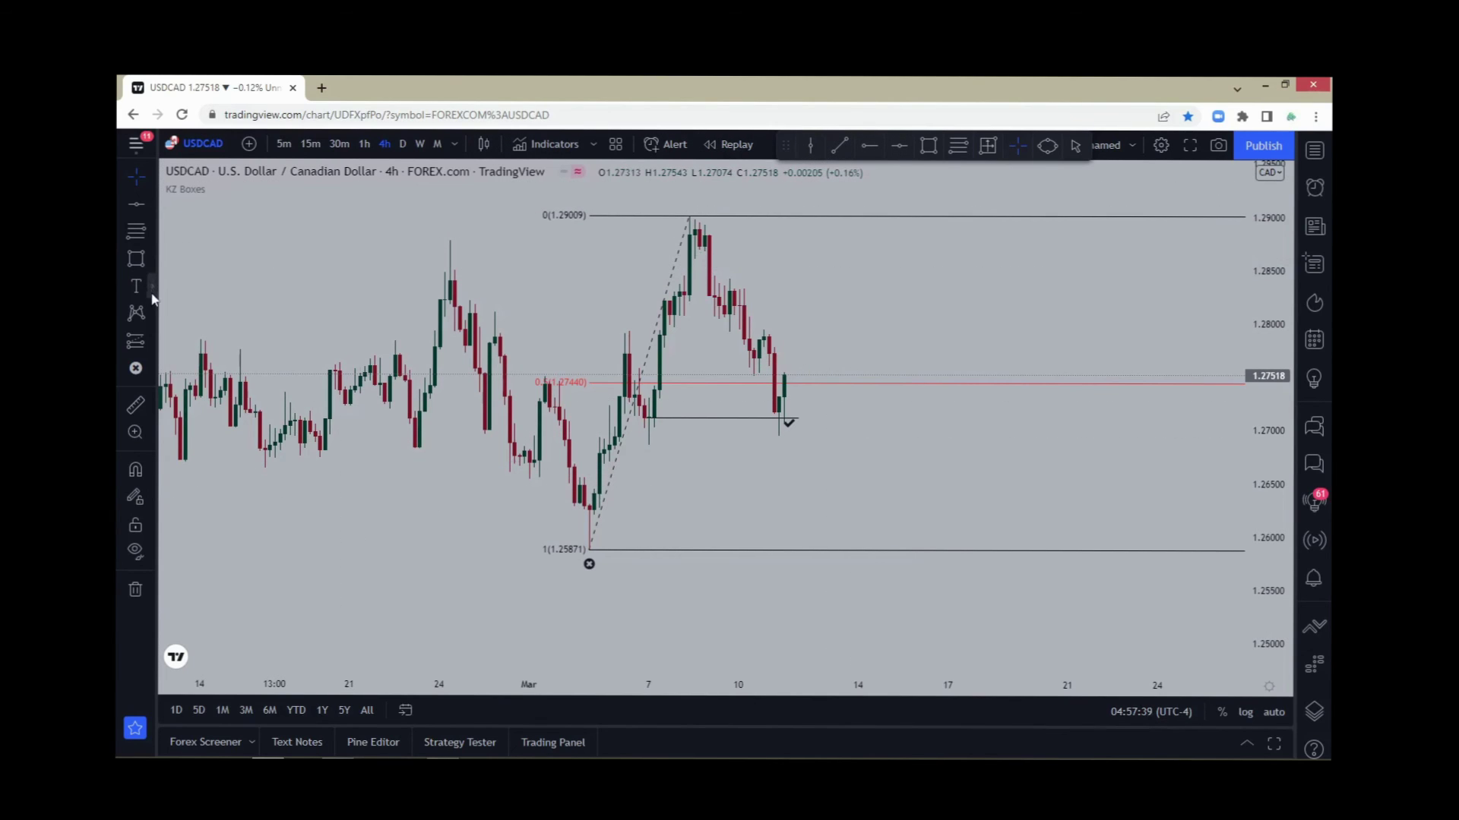
# Step: Draw a zigzag projection path from the 11 March 2022 low, up to about 1.2830, down to about 1.2772, and beyond the 0 level
pyautogui.click(149, 260)
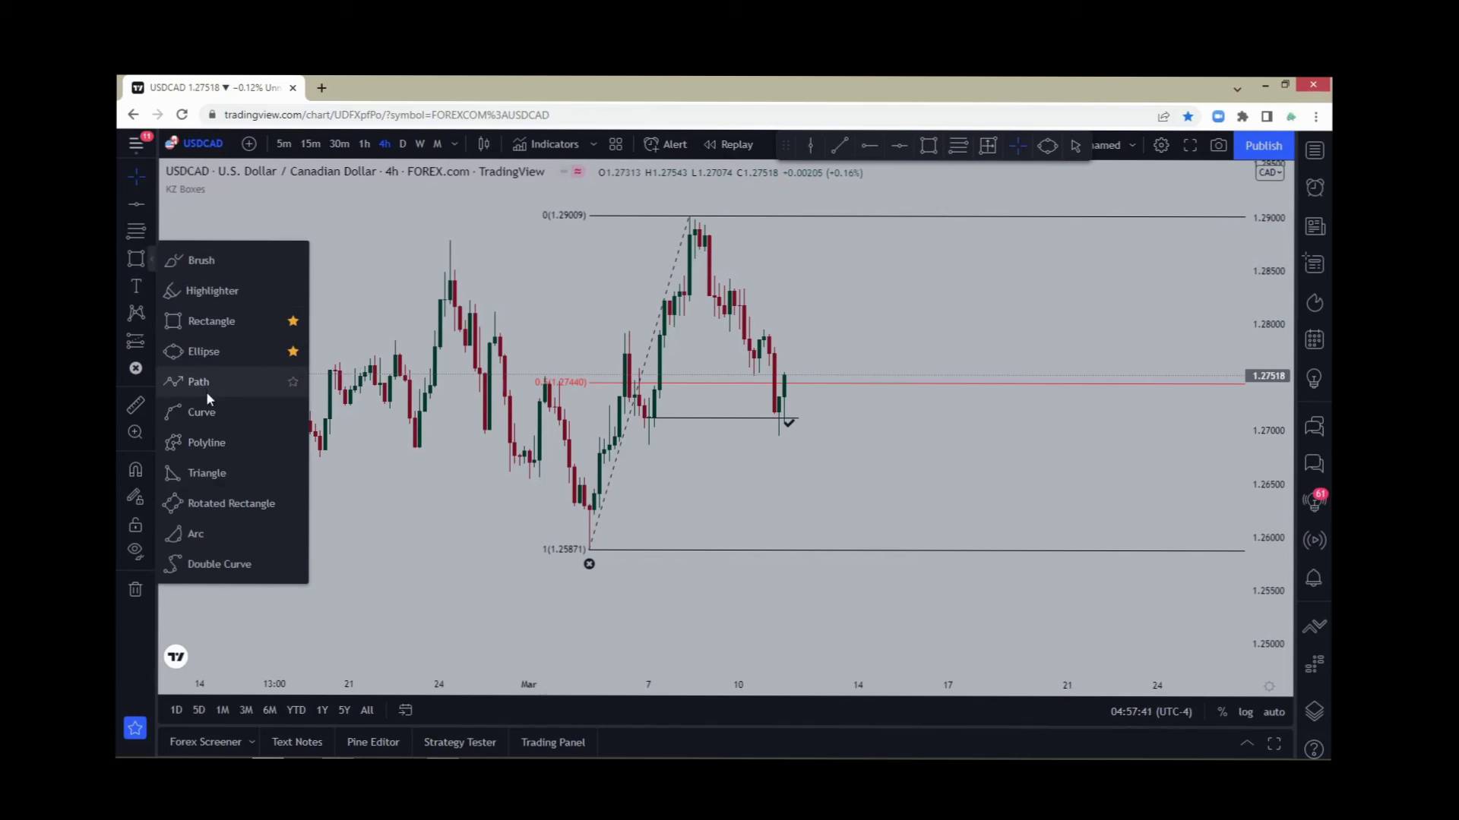
pyautogui.click(778, 423)
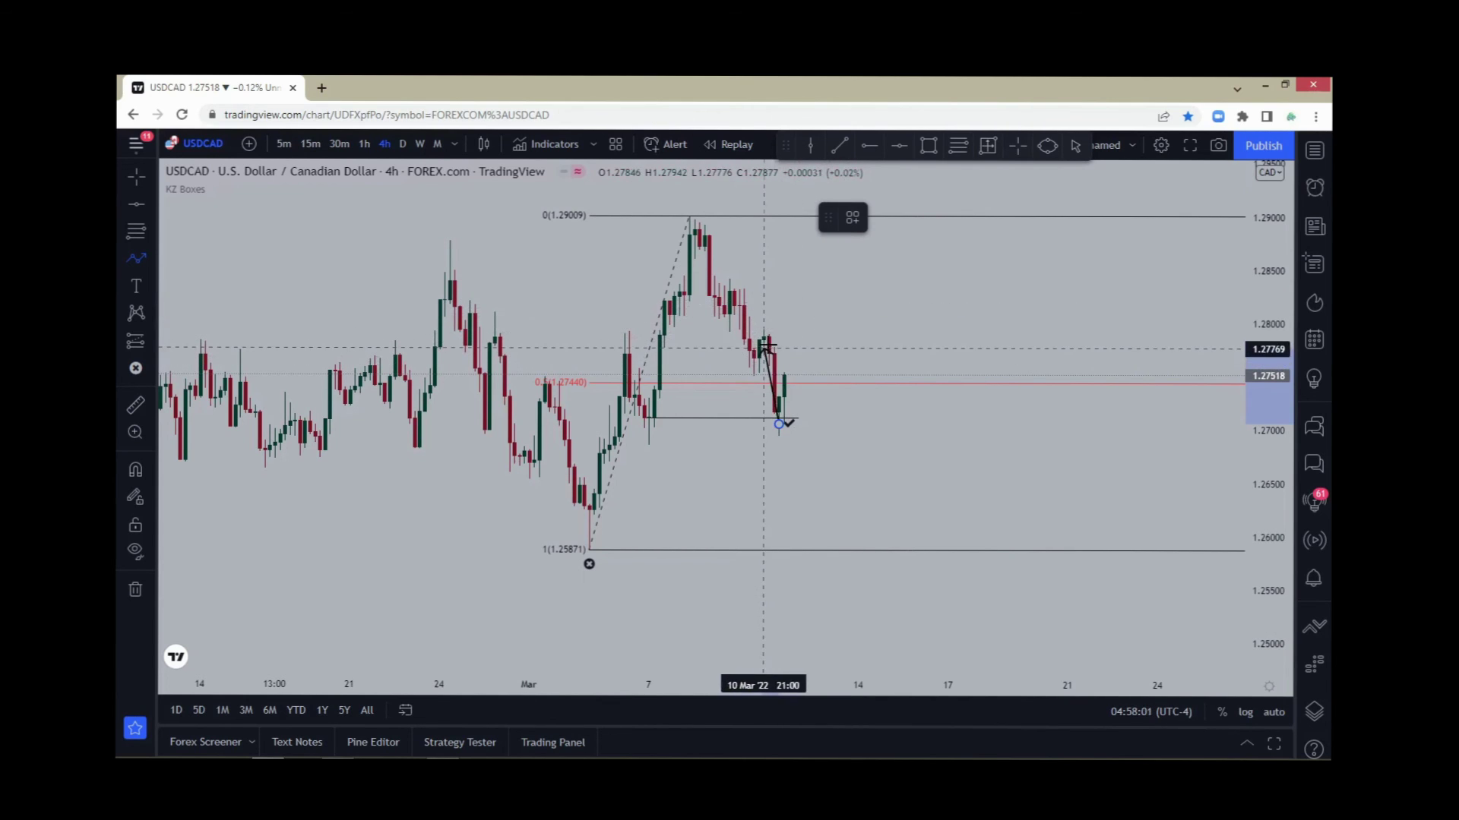
pyautogui.click(848, 292)
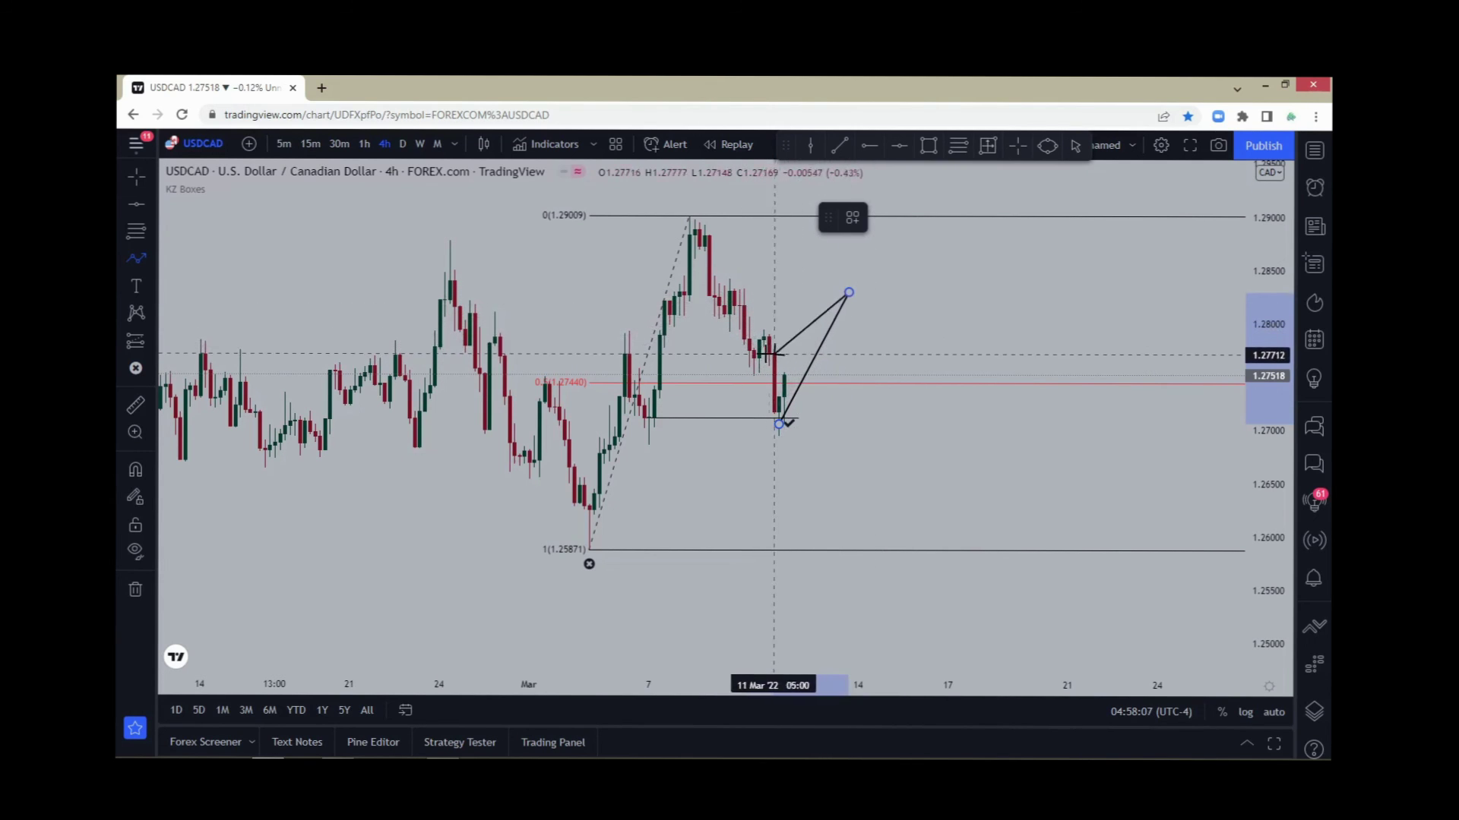
pyautogui.click(873, 354)
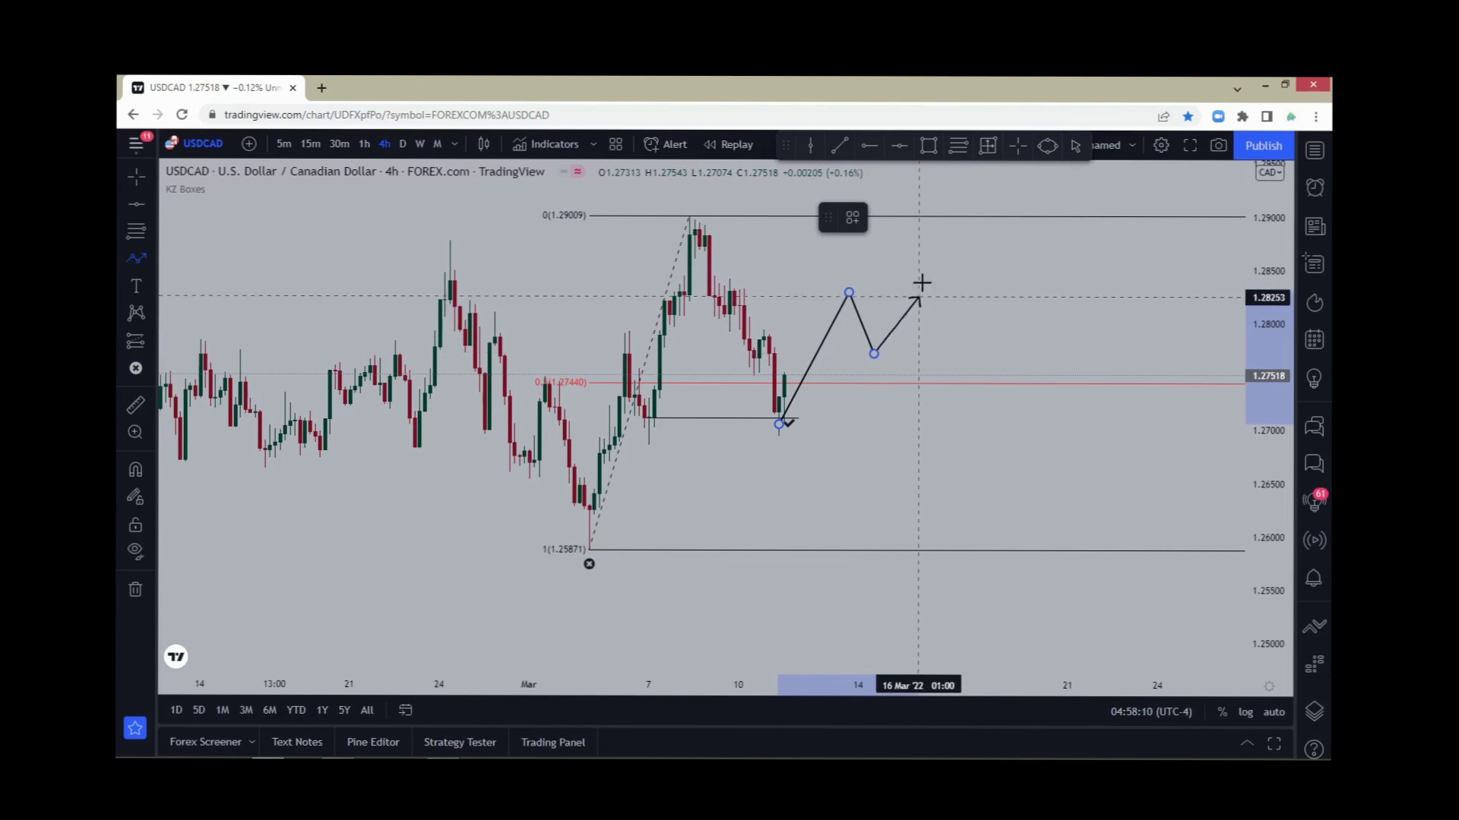
pyautogui.doubleClick(972, 182)
pyautogui.click(935, 363)
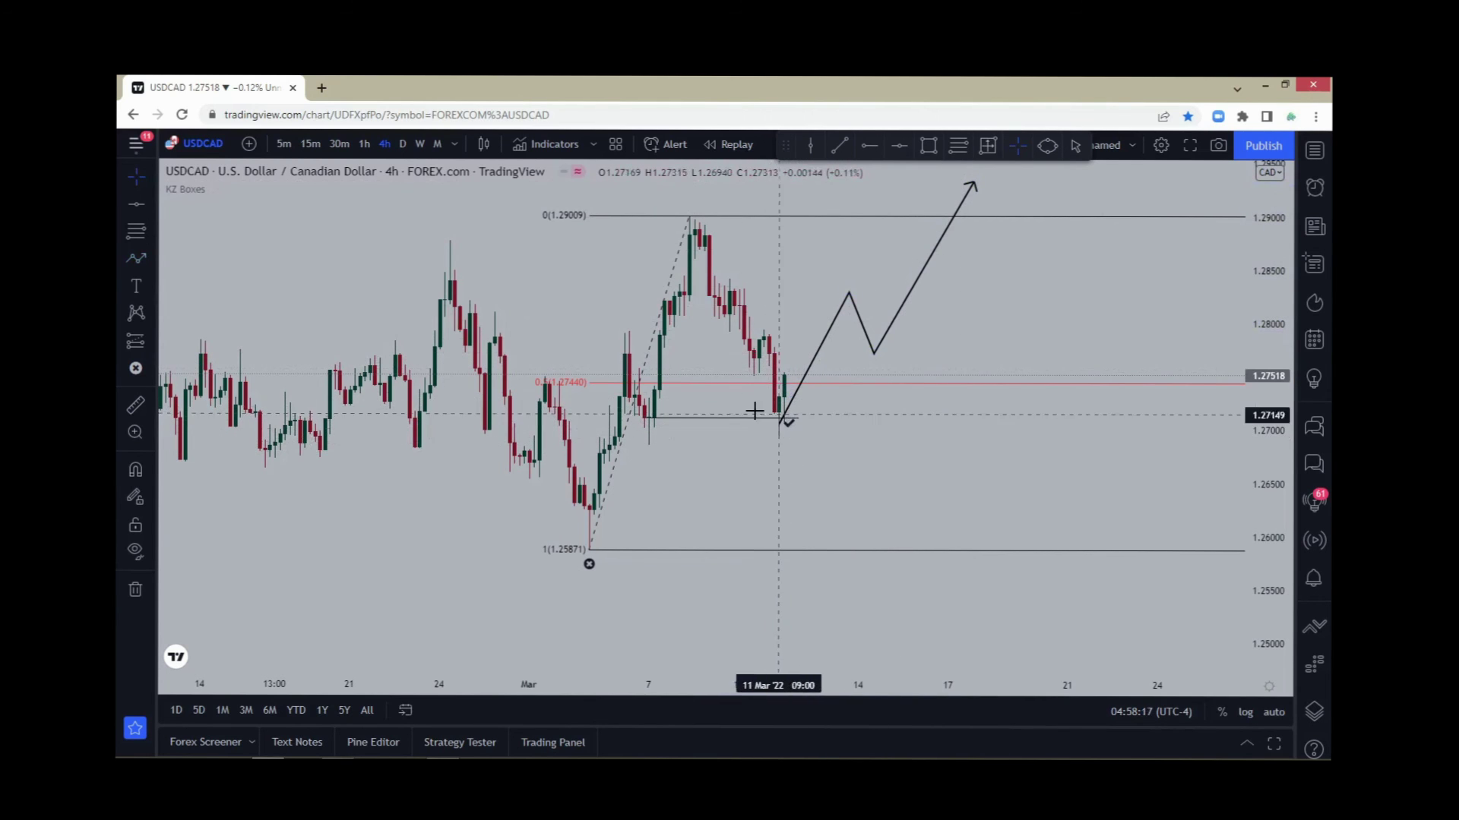
# Step: Shade a supply zone with a rectangle from the 10 March 2022 candles to 17 March, between about 1.2769 and 1.2786
pyautogui.scroll(-3, 769, 443)
pyautogui.moveTo(648, 537); pyautogui.dragTo(635, 511)
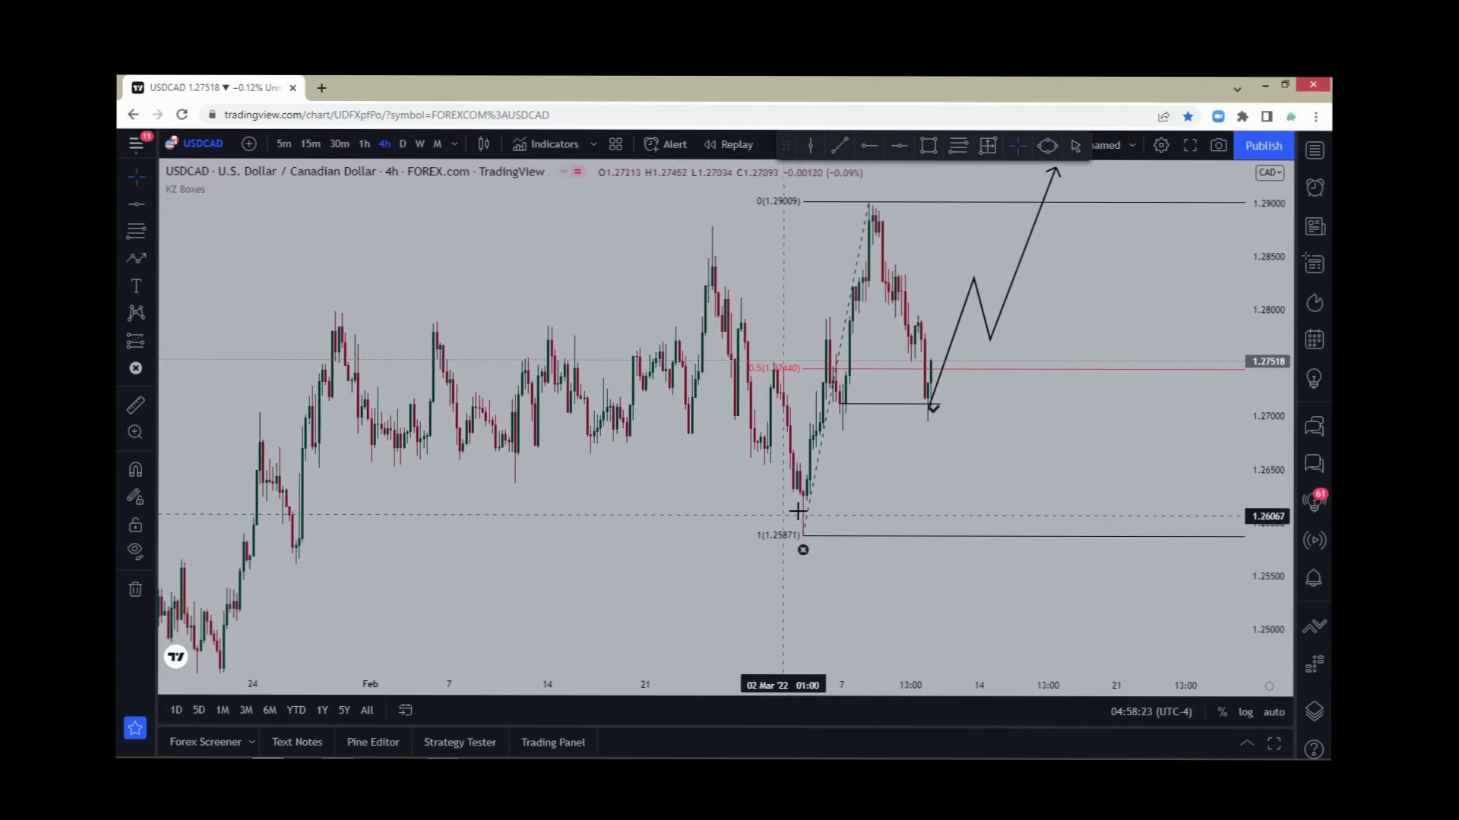
pyautogui.moveTo(853, 494); pyautogui.dragTo(769, 588)
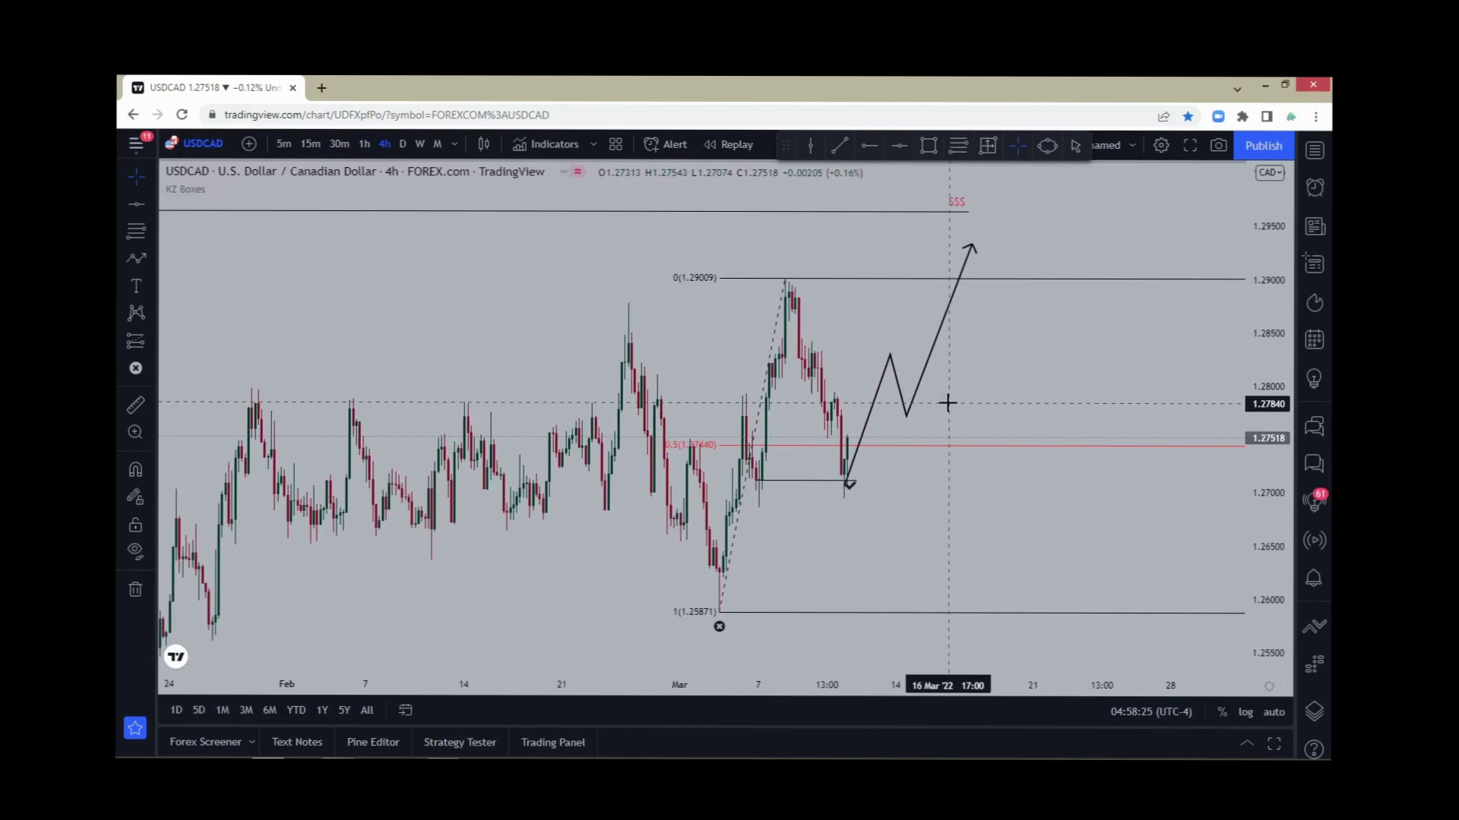
pyautogui.scroll(2, 948, 441)
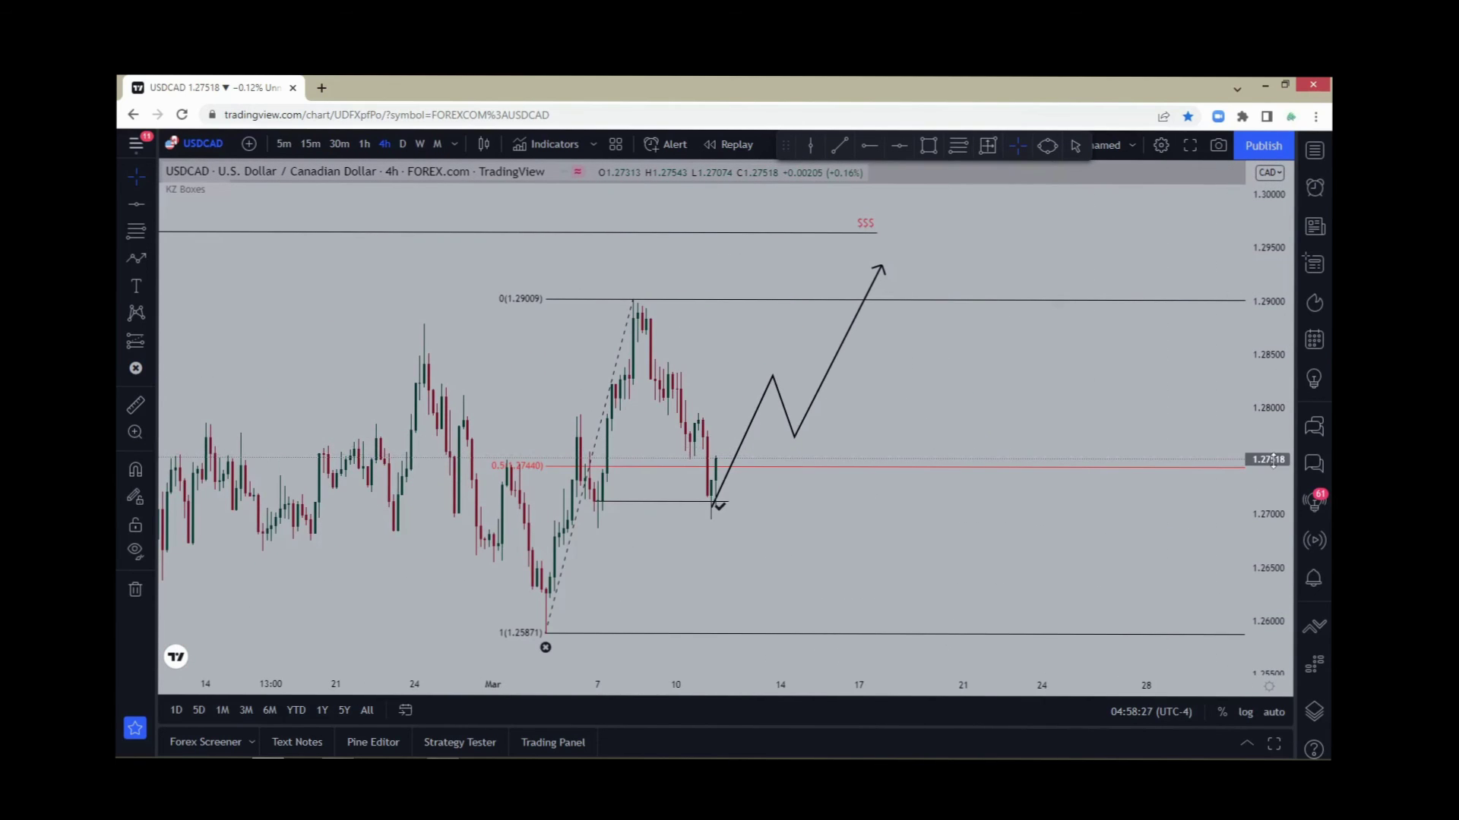
pyautogui.click(928, 148)
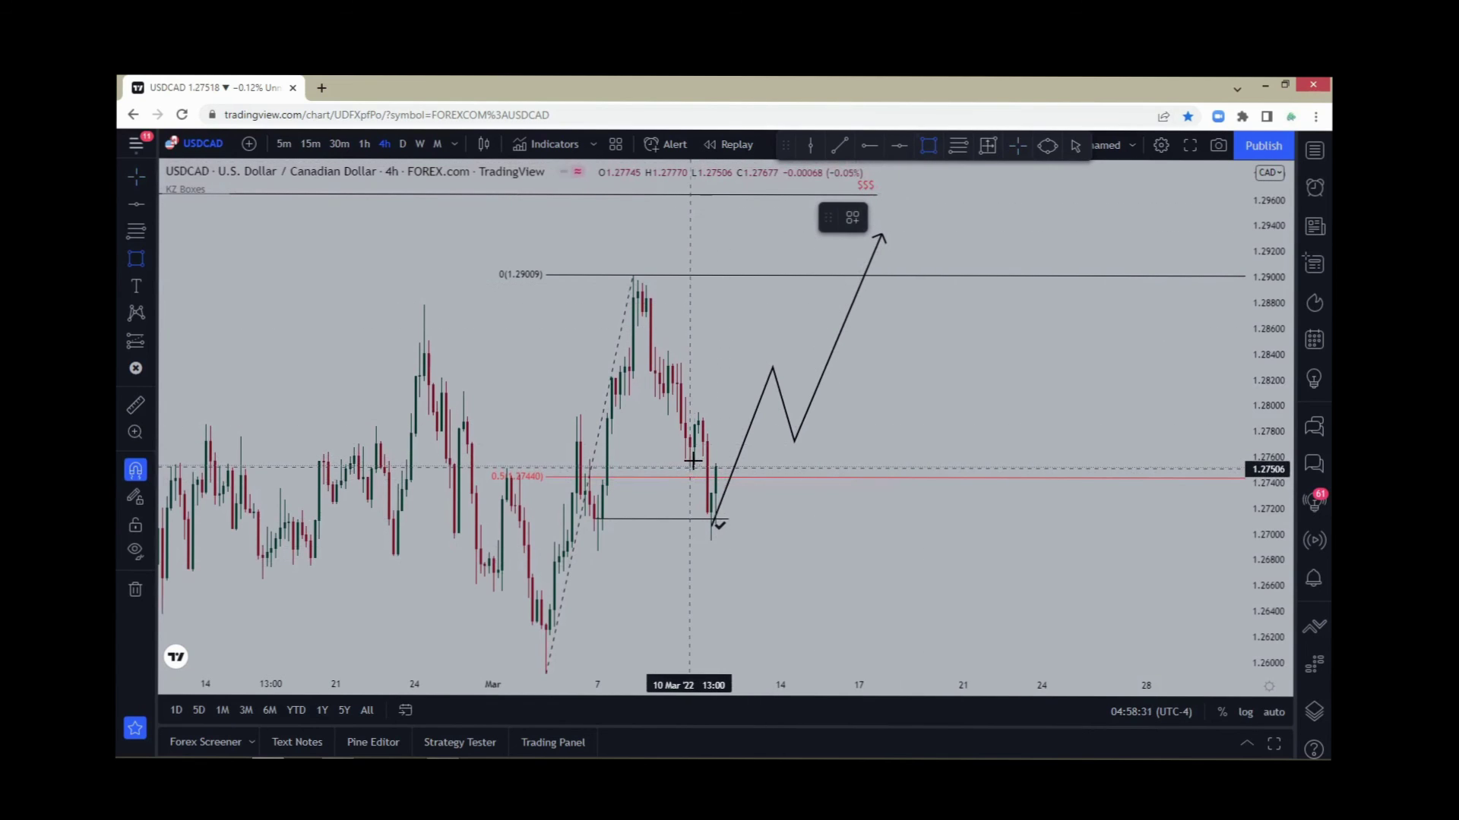
pyautogui.moveTo(696, 414)
pyautogui.mouseDown()
pyautogui.moveTo(699, 433)
pyautogui.moveTo(864, 436)
pyautogui.mouseUp()
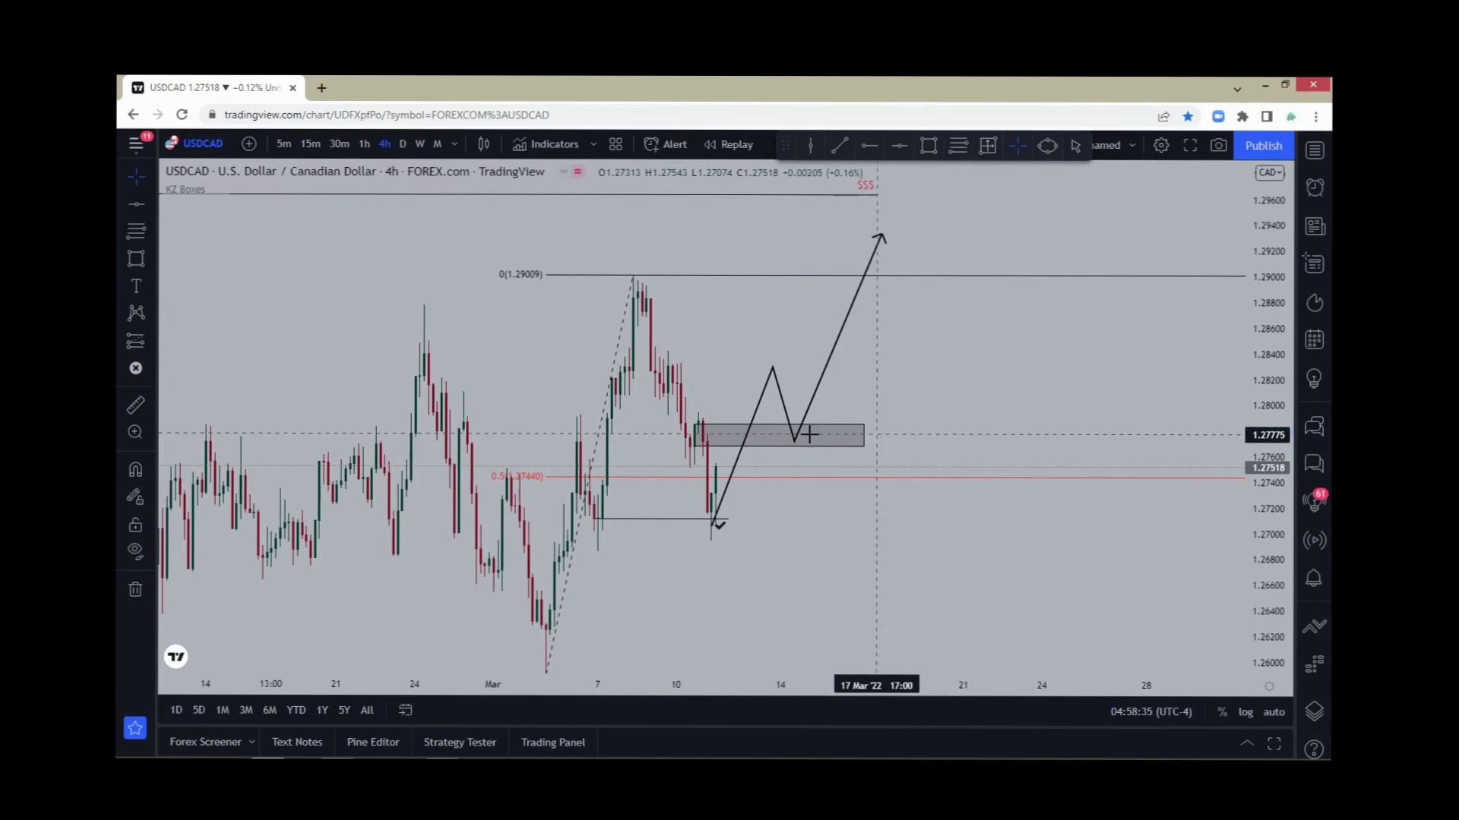
pyautogui.click(747, 444)
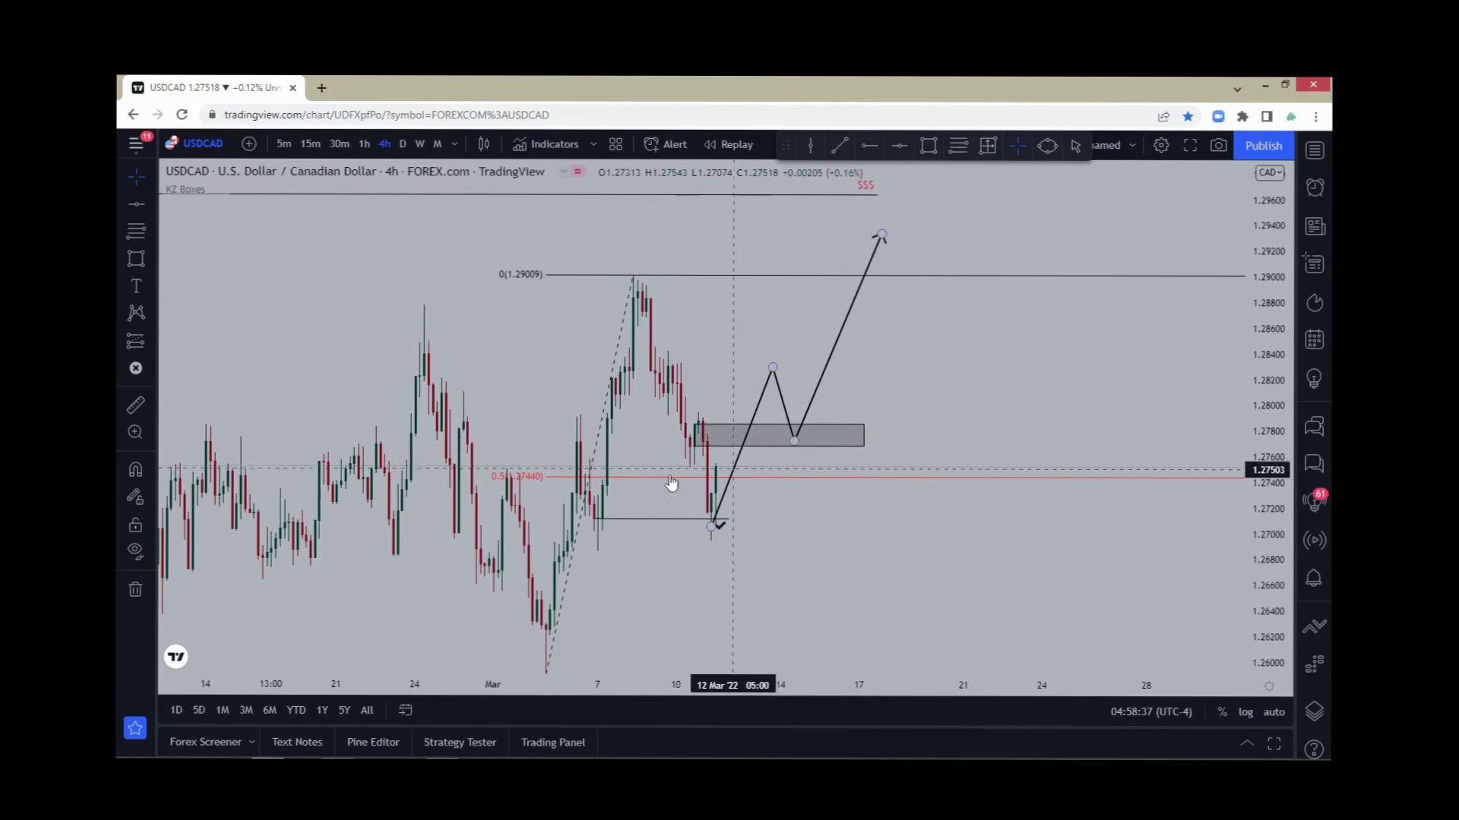
pyautogui.click(778, 441)
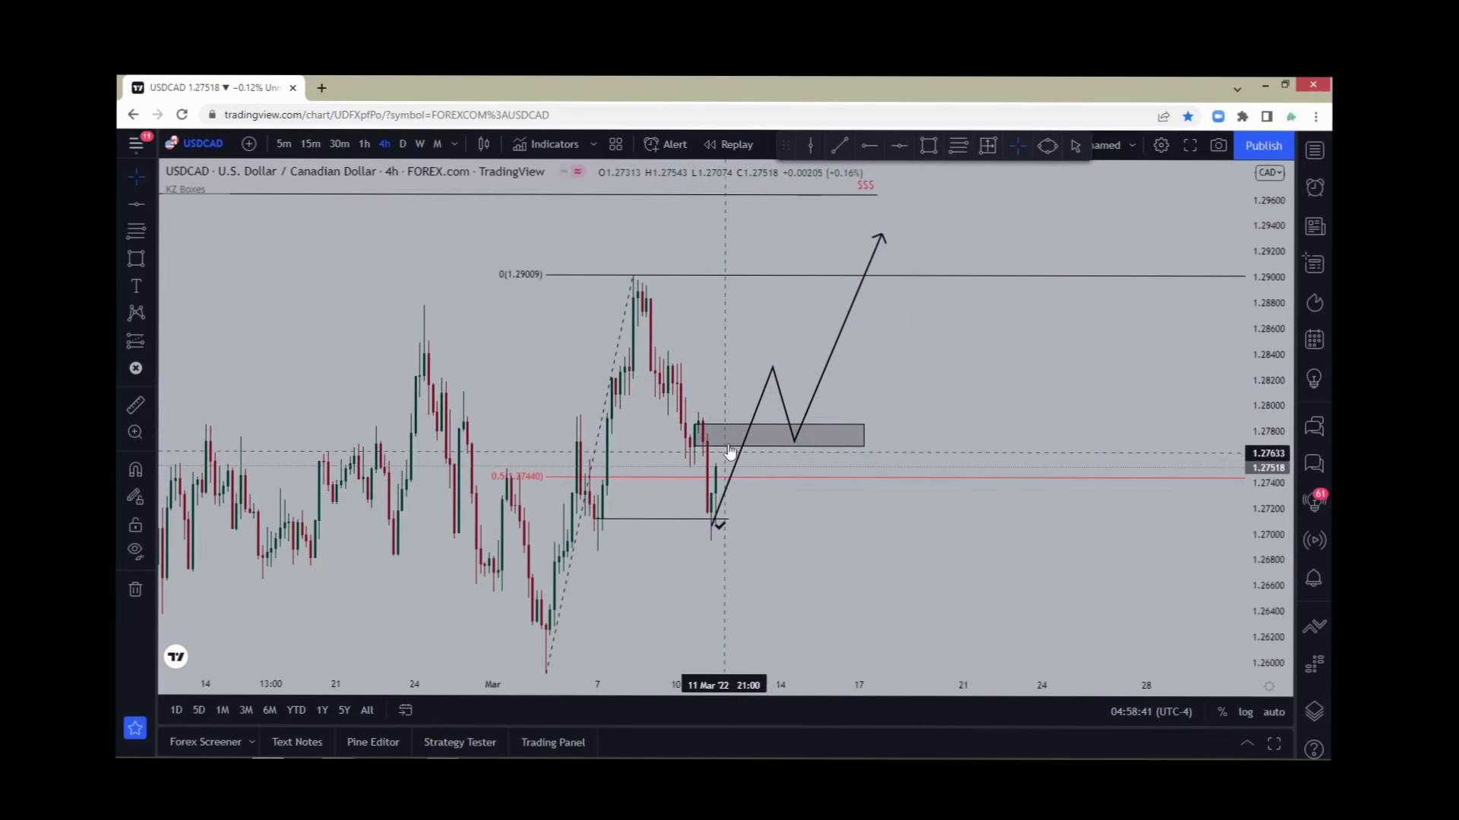
pyautogui.click(781, 499)
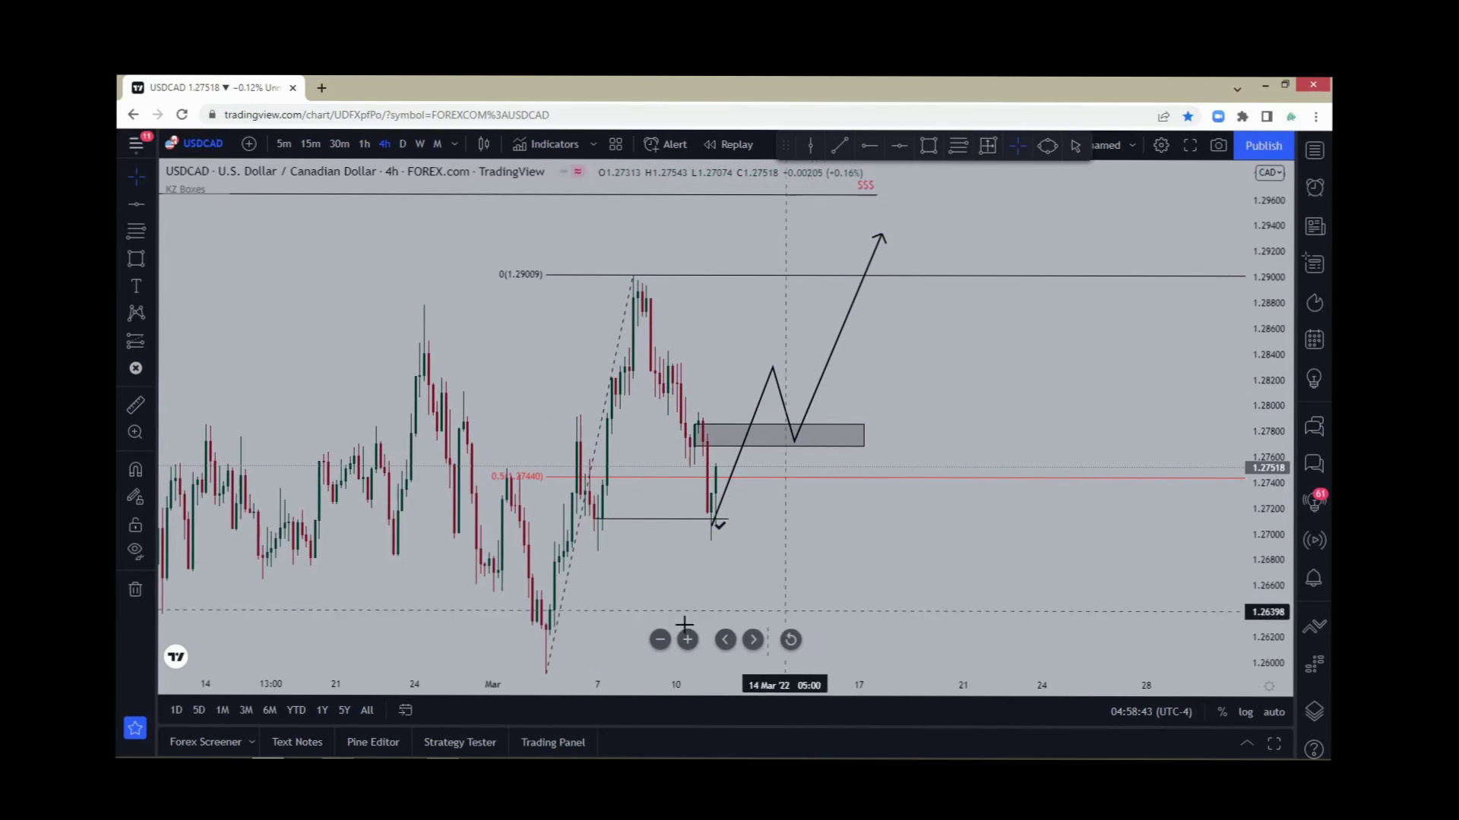
# Step: Shade a demand zone with a rectangle from the 3 March 2022 candle to 17 March, between about 1.2625 and 1.2649
pyautogui.moveTo(612, 600); pyautogui.dragTo(566, 449)
pyautogui.click(926, 149)
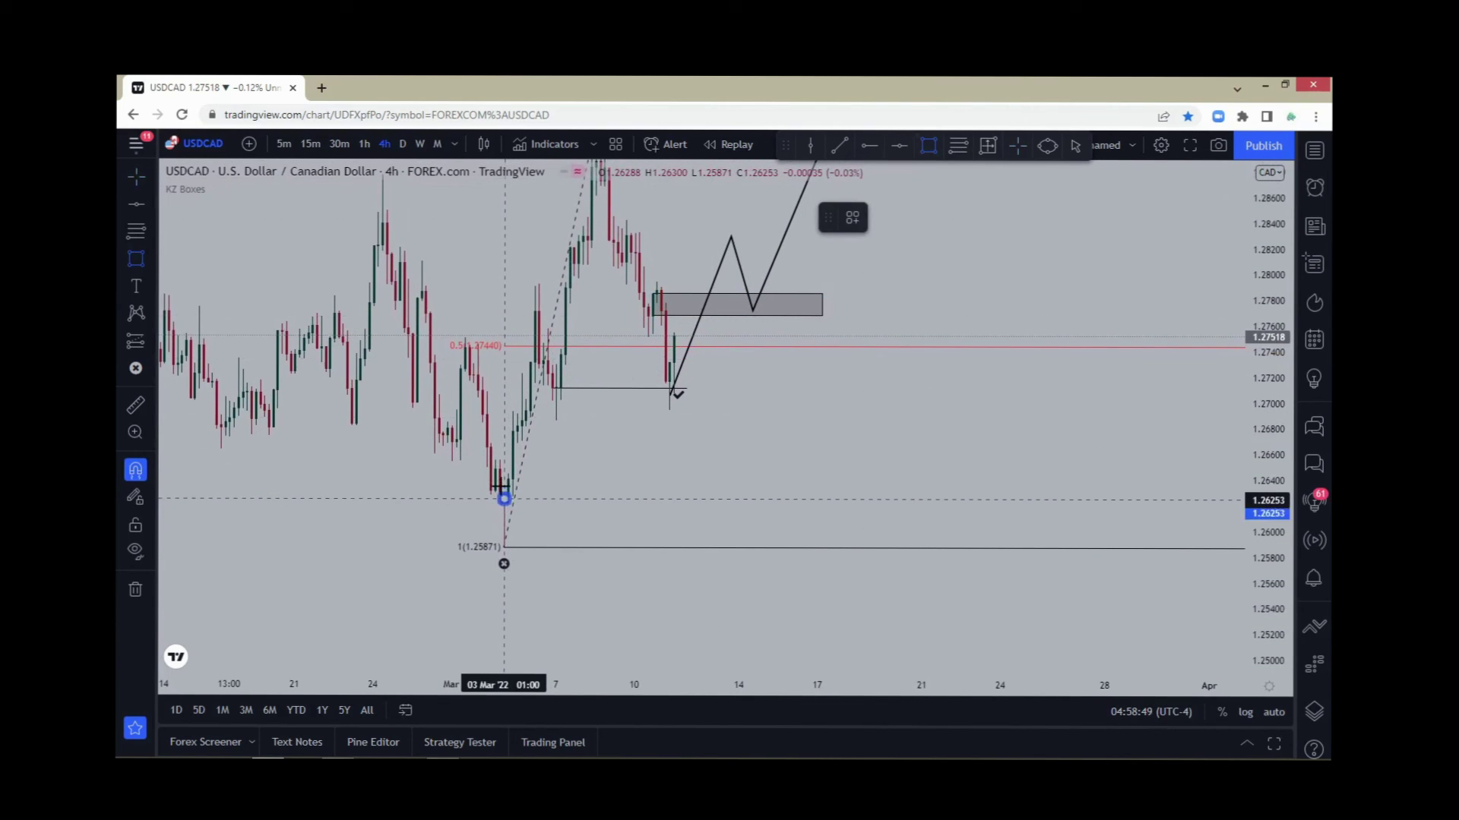
pyautogui.moveTo(503, 499)
pyautogui.mouseDown()
pyautogui.moveTo(510, 471)
pyautogui.moveTo(840, 472)
pyautogui.moveTo(818, 471)
pyautogui.moveTo(840, 536)
pyautogui.moveTo(803, 594)
pyautogui.mouseUp()
pyautogui.click(867, 446)
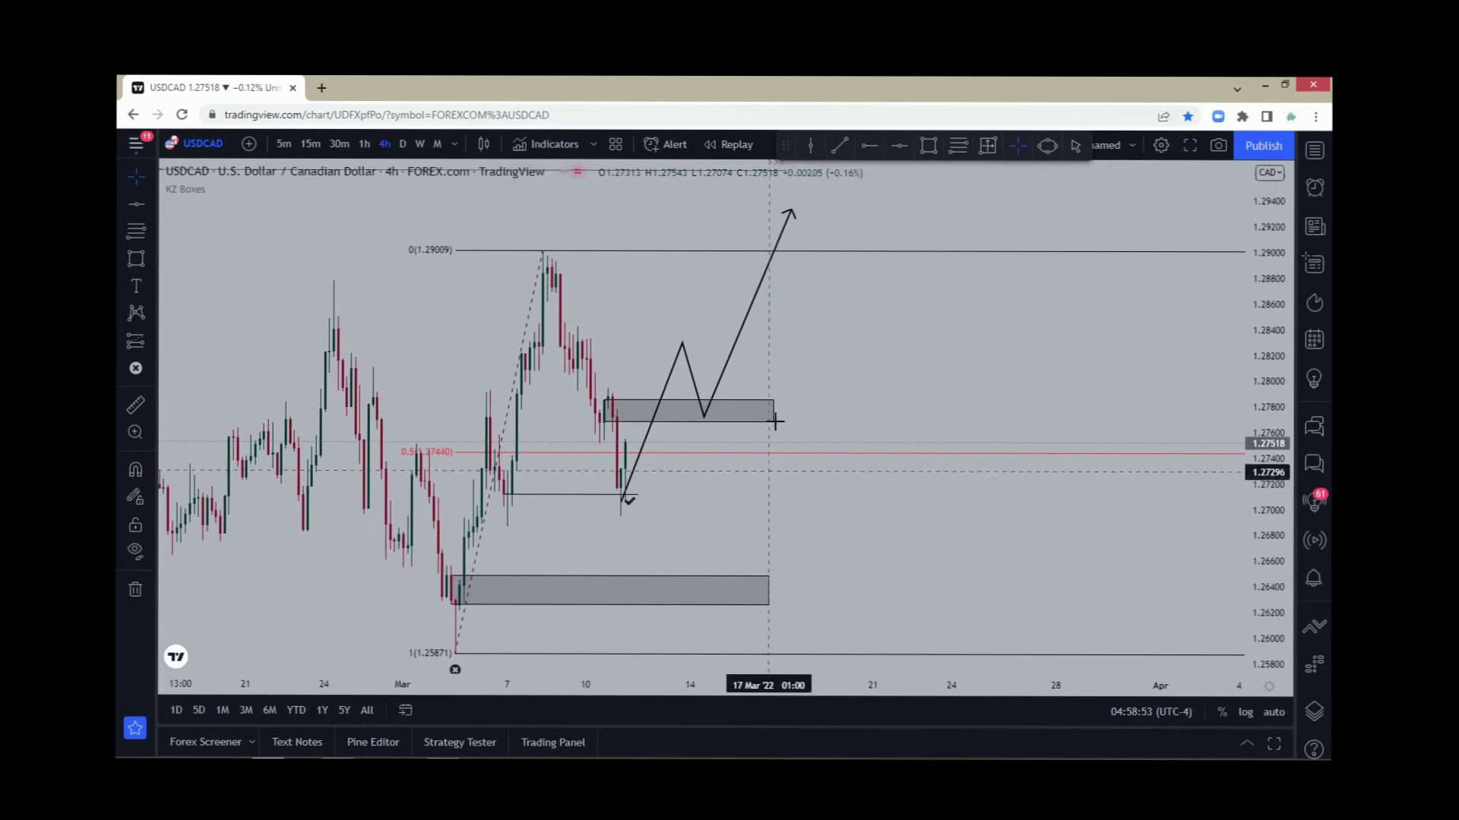
# Step: Delete the zigzag projection path, keeping the two shaded zones
pyautogui.click(748, 323)
pyautogui.press('Delete')
pyautogui.click(686, 589)
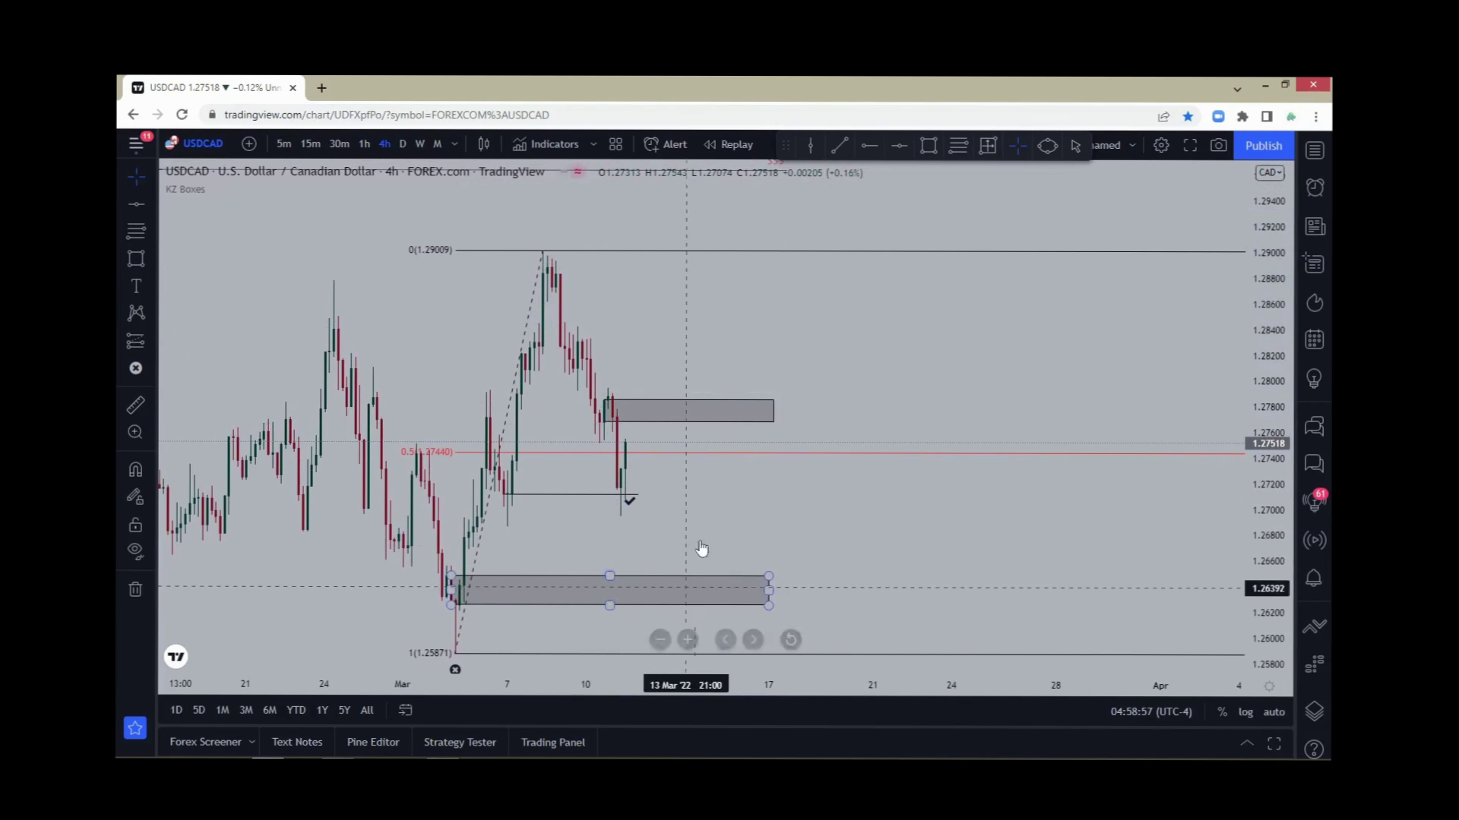
pyautogui.moveTo(700, 494); pyautogui.dragTo(785, 456)
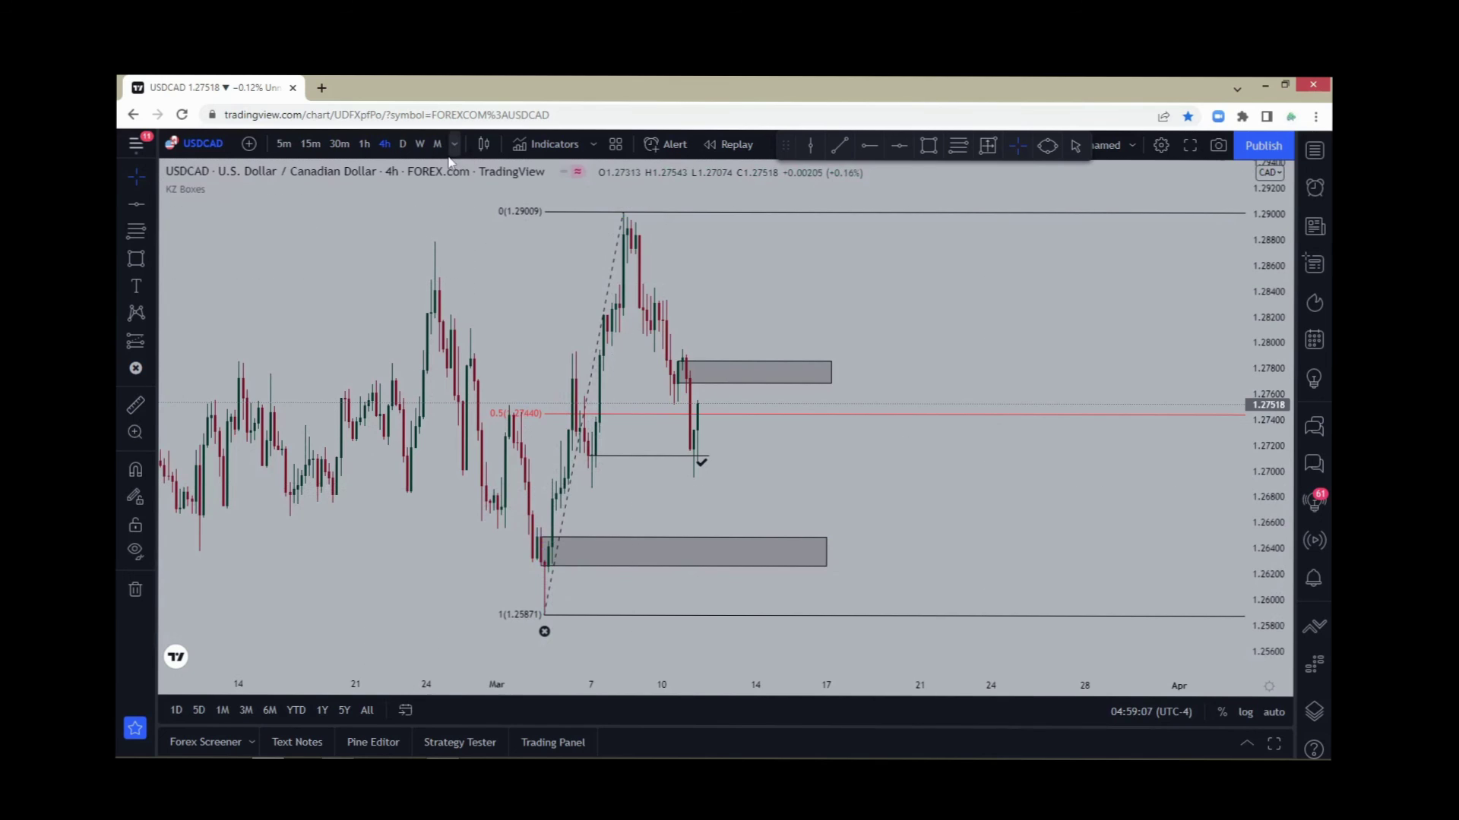
# Step: Switch the chart to the monthly timeframe and examine the 2015 to 2022 price swings
pyautogui.click(423, 146)
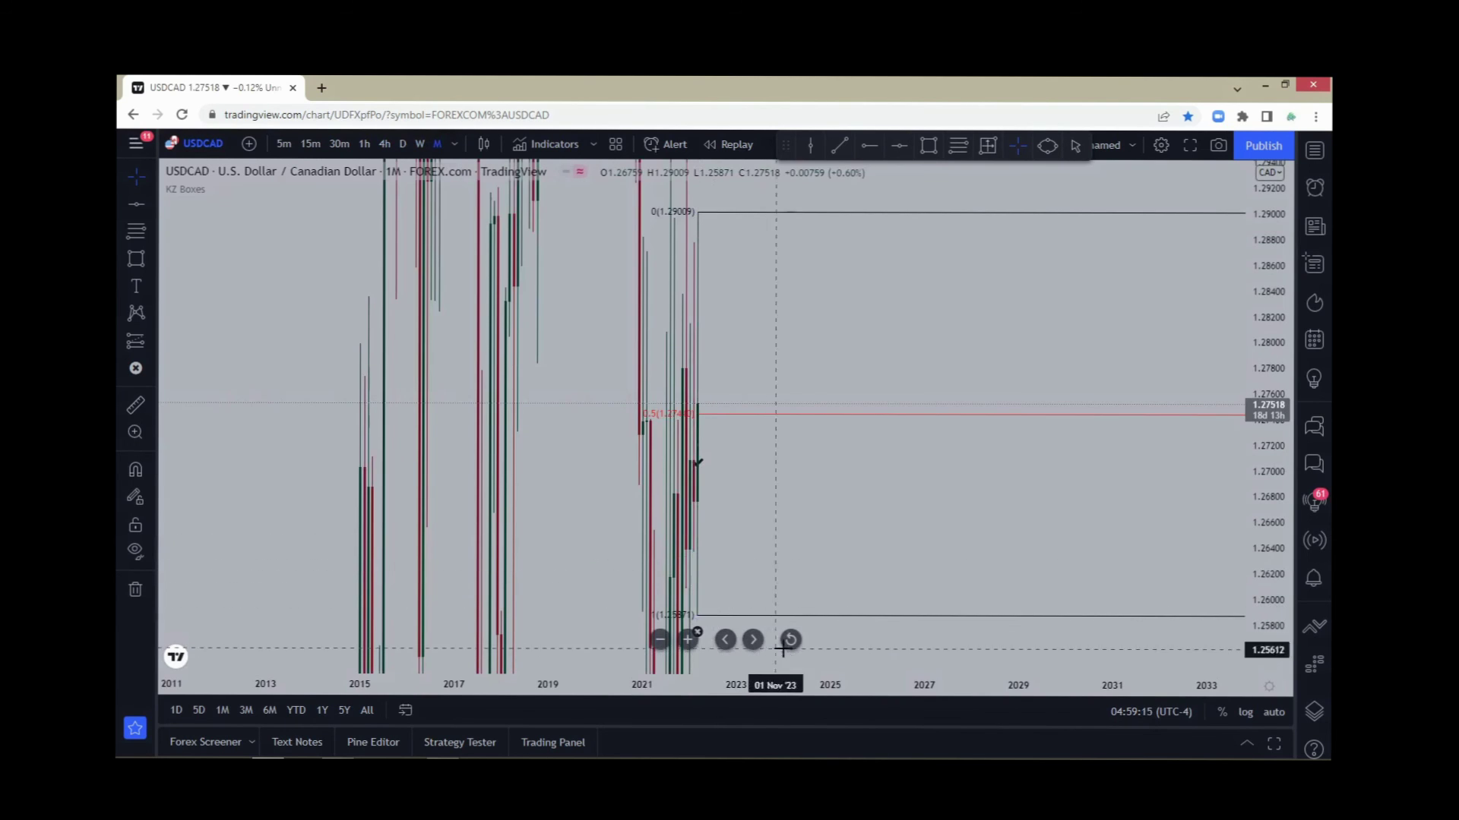
pyautogui.click(790, 641)
pyautogui.moveTo(772, 511); pyautogui.dragTo(482, 635)
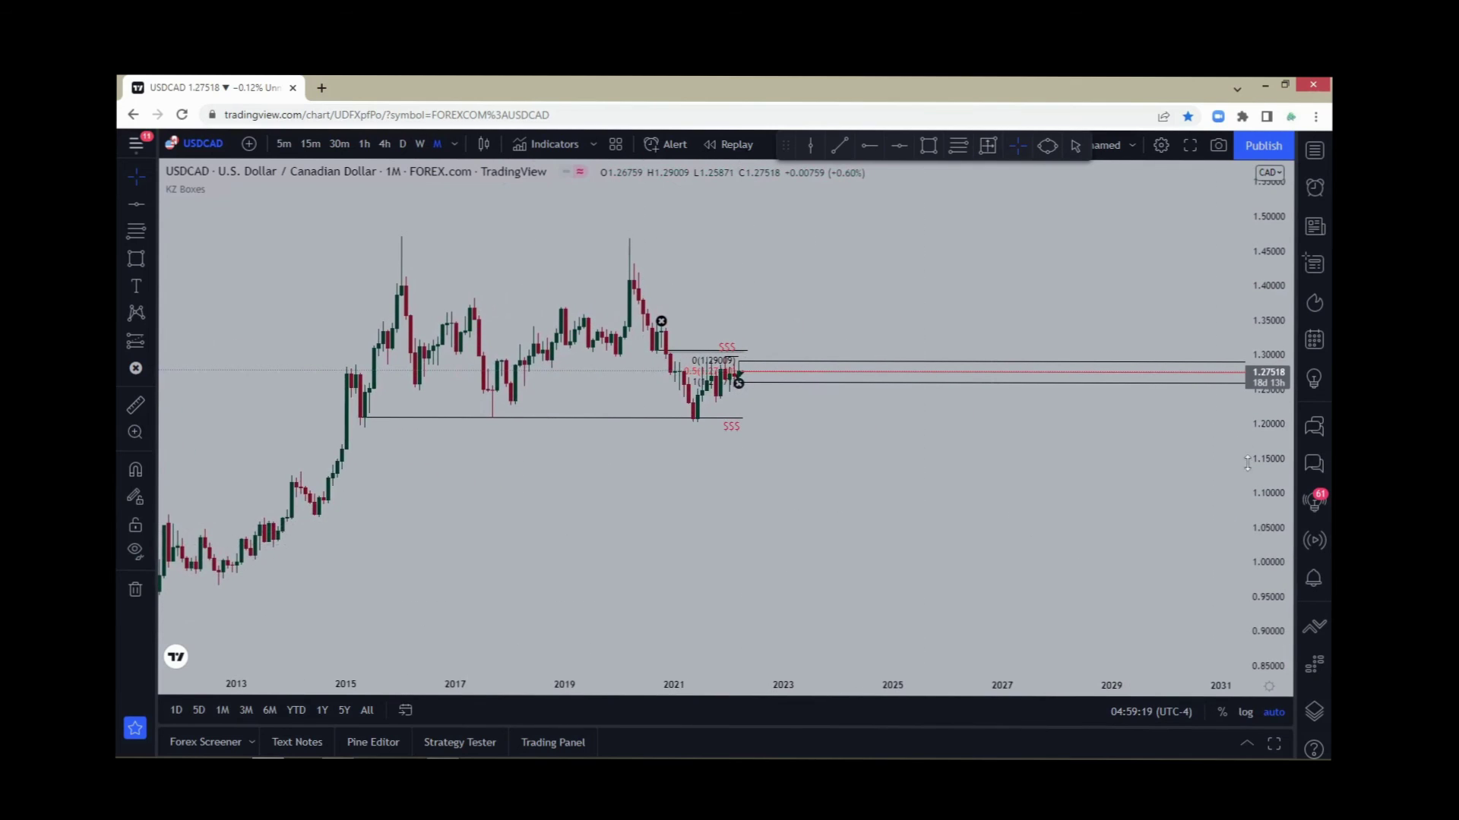
pyautogui.moveTo(1247, 463); pyautogui.dragTo(927, 472)
pyautogui.scroll(4, 973, 613)
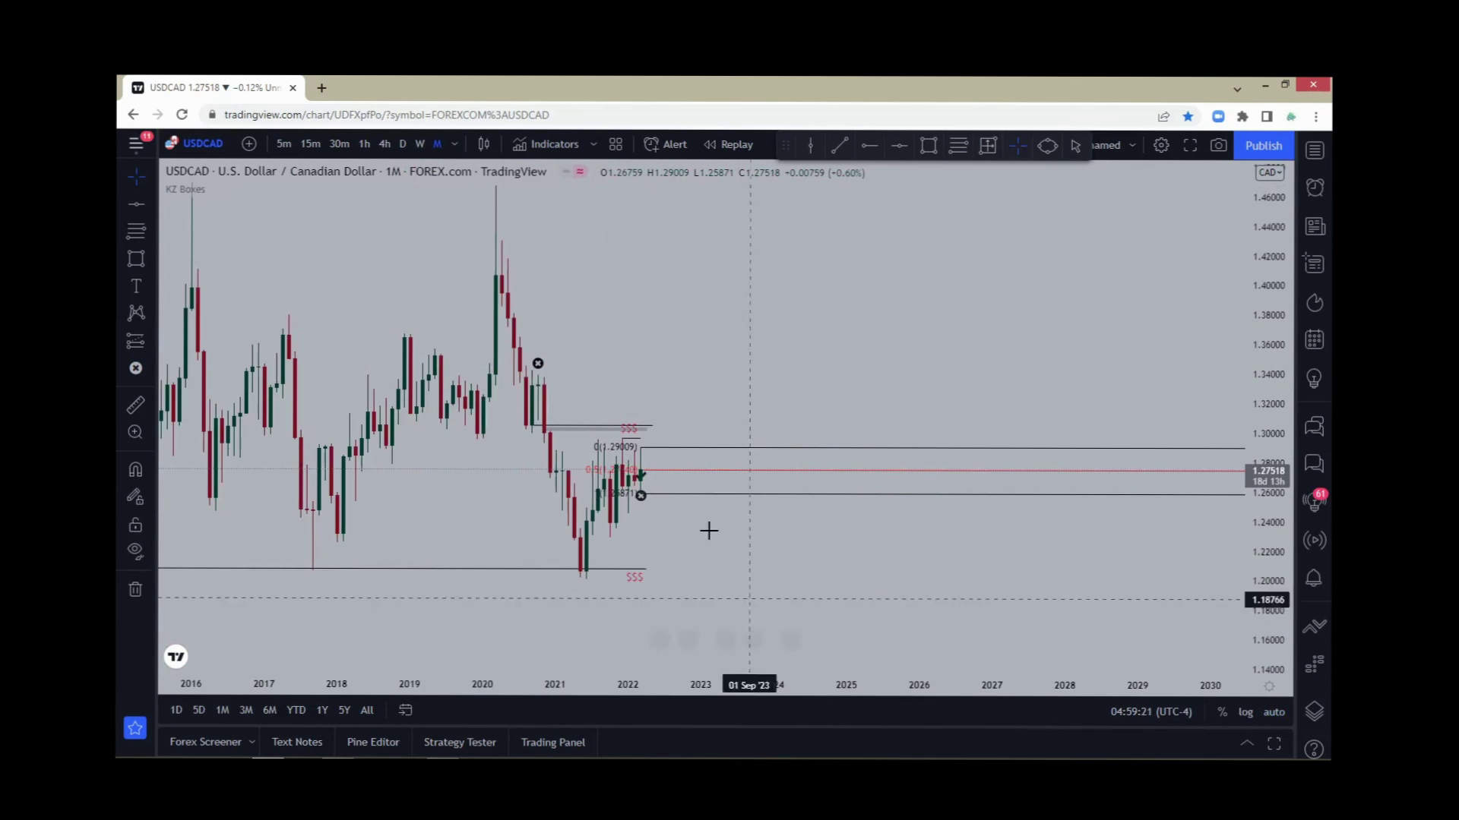
pyautogui.moveTo(749, 415); pyautogui.dragTo(828, 420)
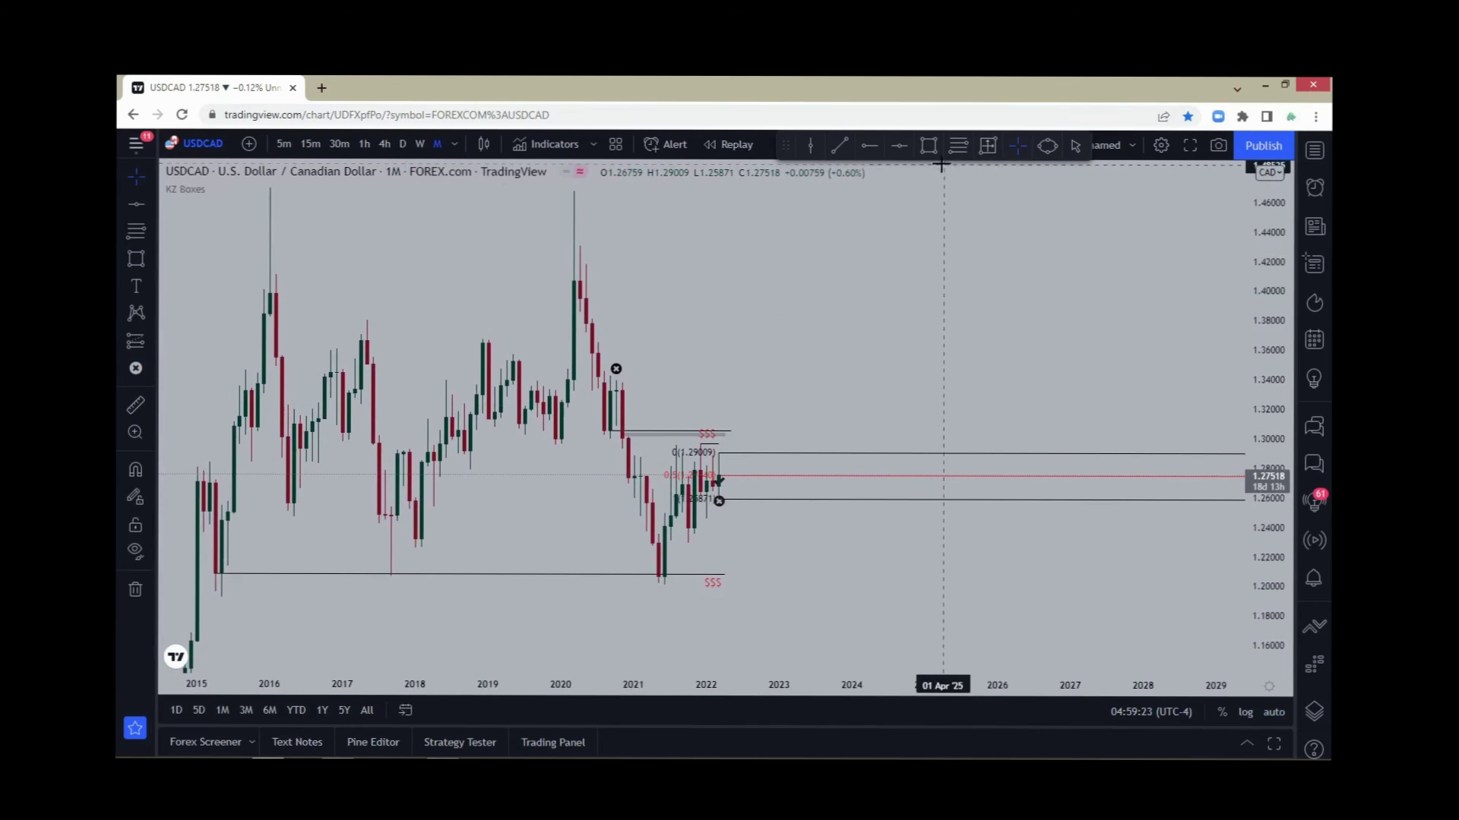
pyautogui.scroll(-3, 509, 560)
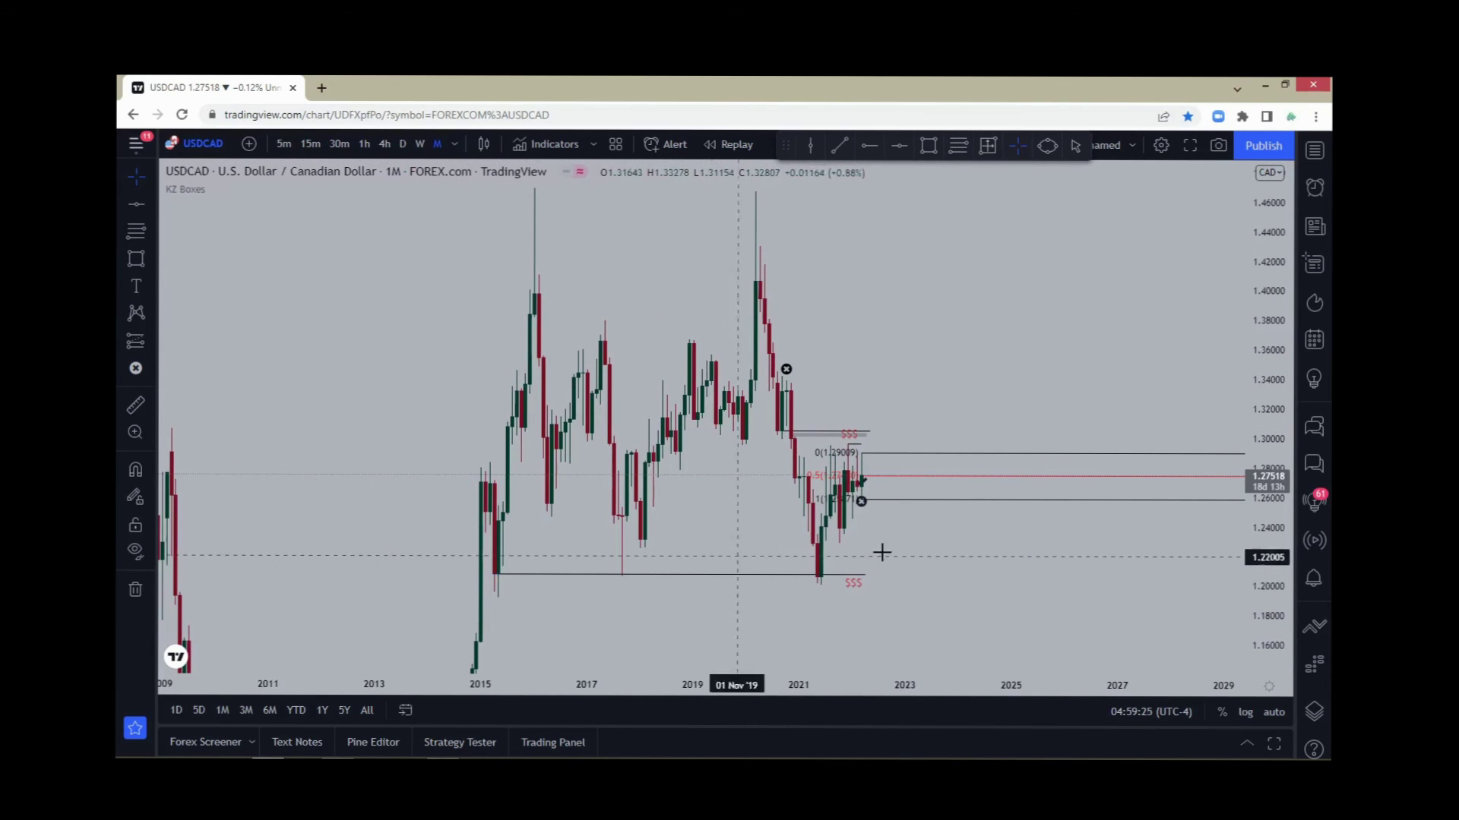
pyautogui.moveTo(1267, 425)
pyautogui.mouseDown()
pyautogui.moveTo(1267, 494)
pyautogui.moveTo(1268, 357)
pyautogui.mouseUp()
pyautogui.scroll(3, 1198, 472)
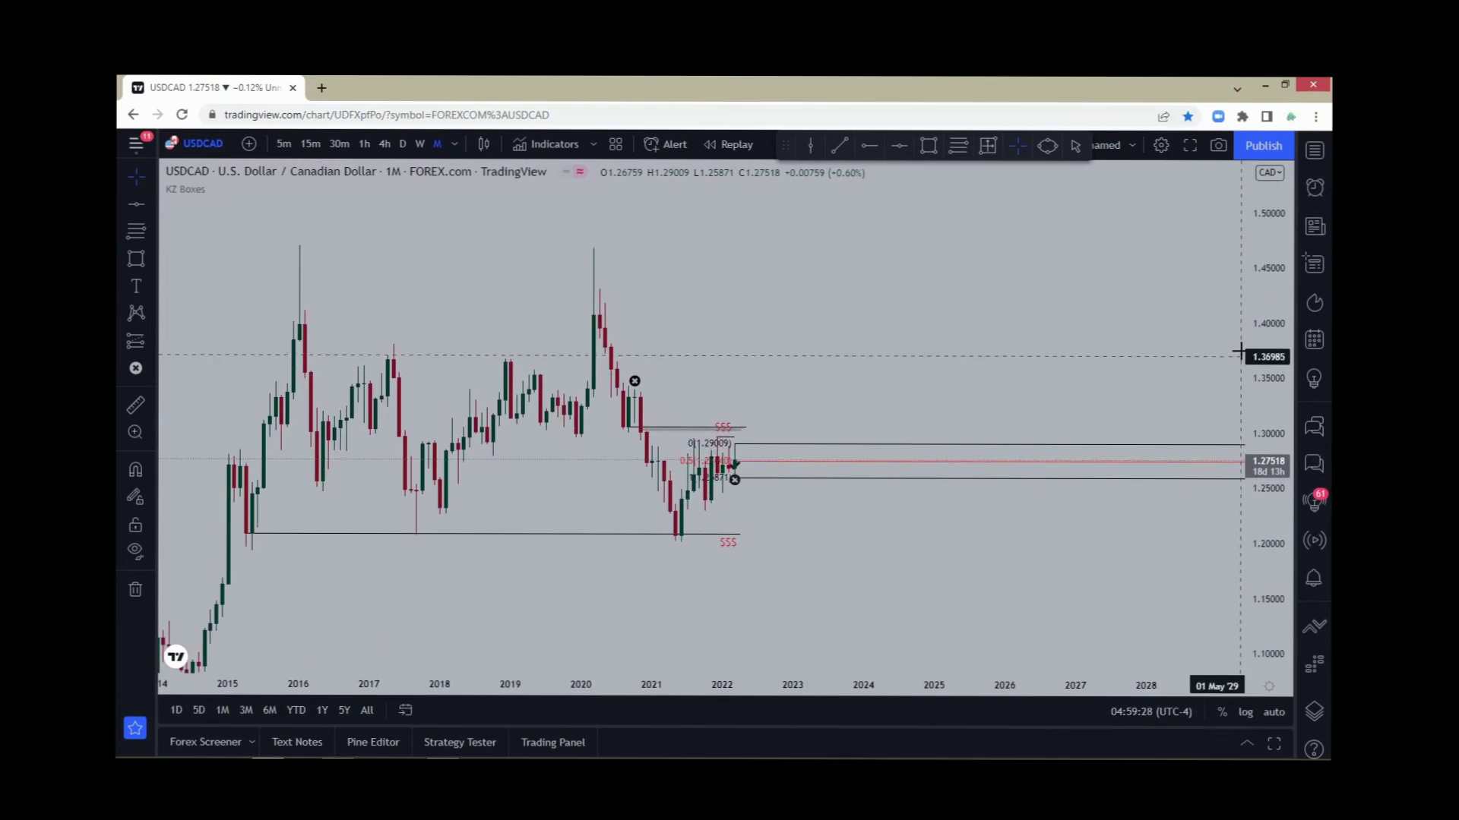
# Step: Draw a Fibonacci retracement from the March 2020 high at 1.46683 to the June 2021 low at 1.20071
pyautogui.click(960, 145)
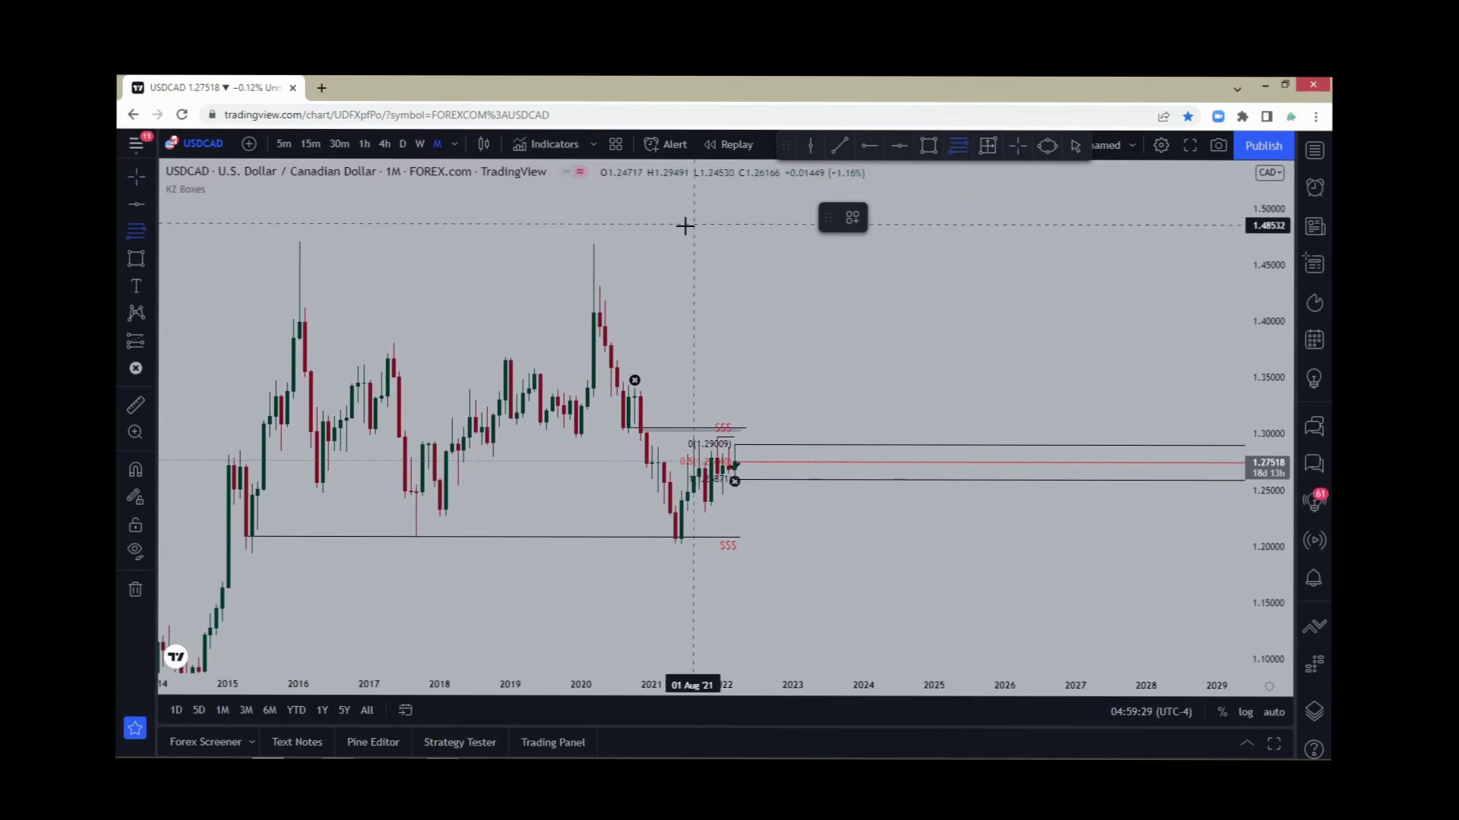
pyautogui.click(593, 220)
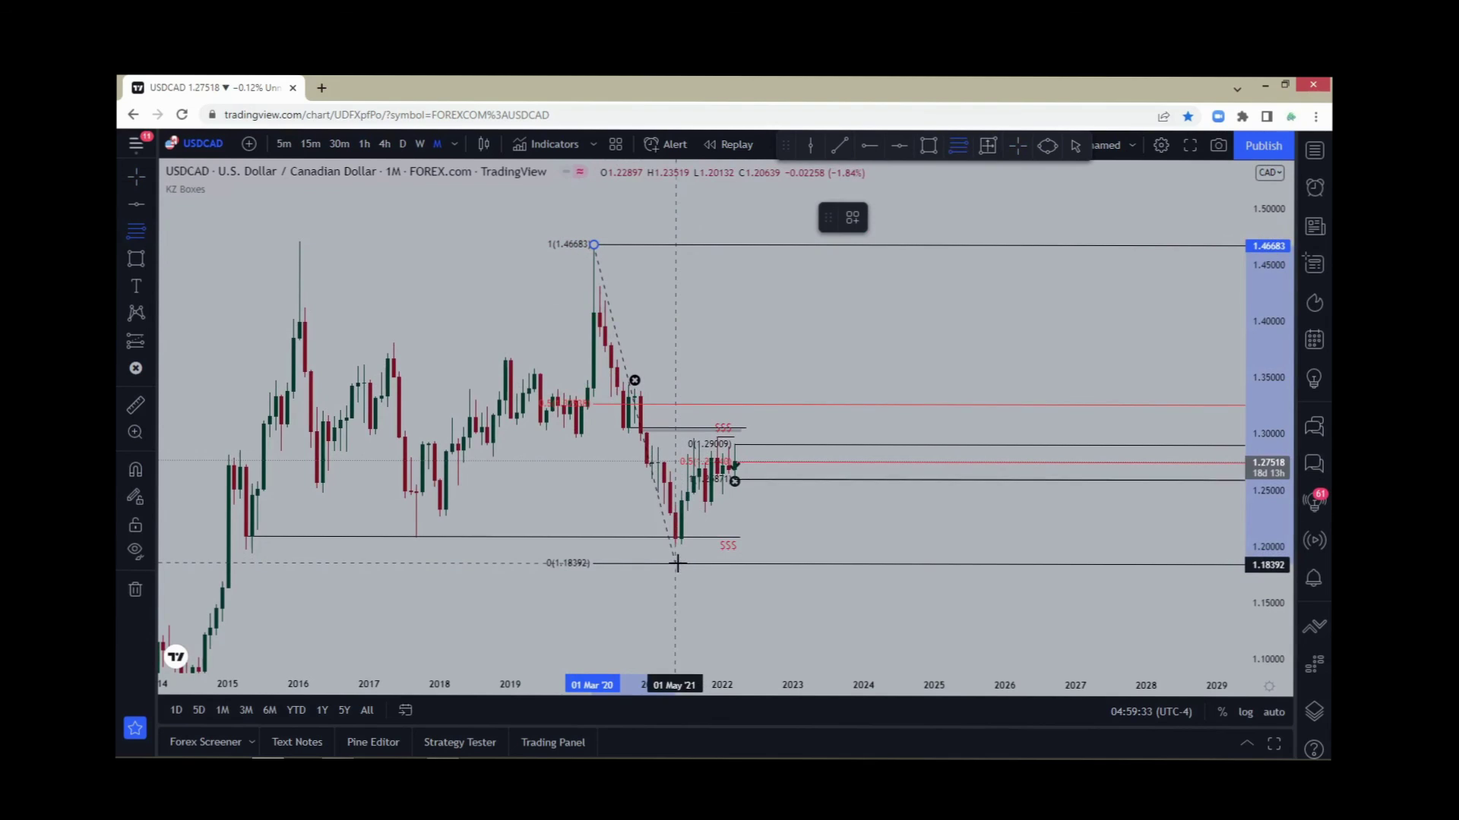
pyautogui.press('ctrl')
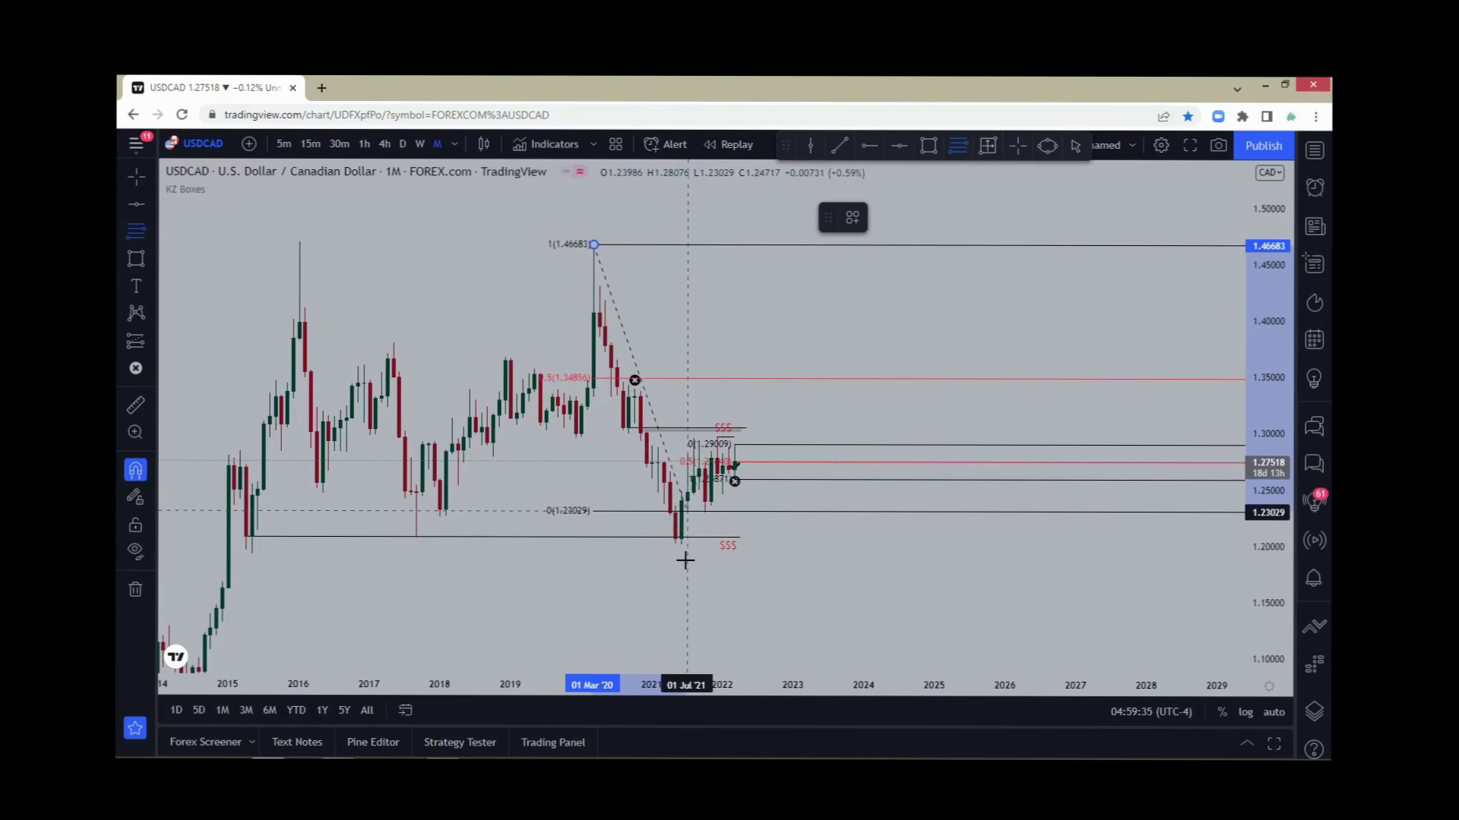
pyautogui.click(680, 547)
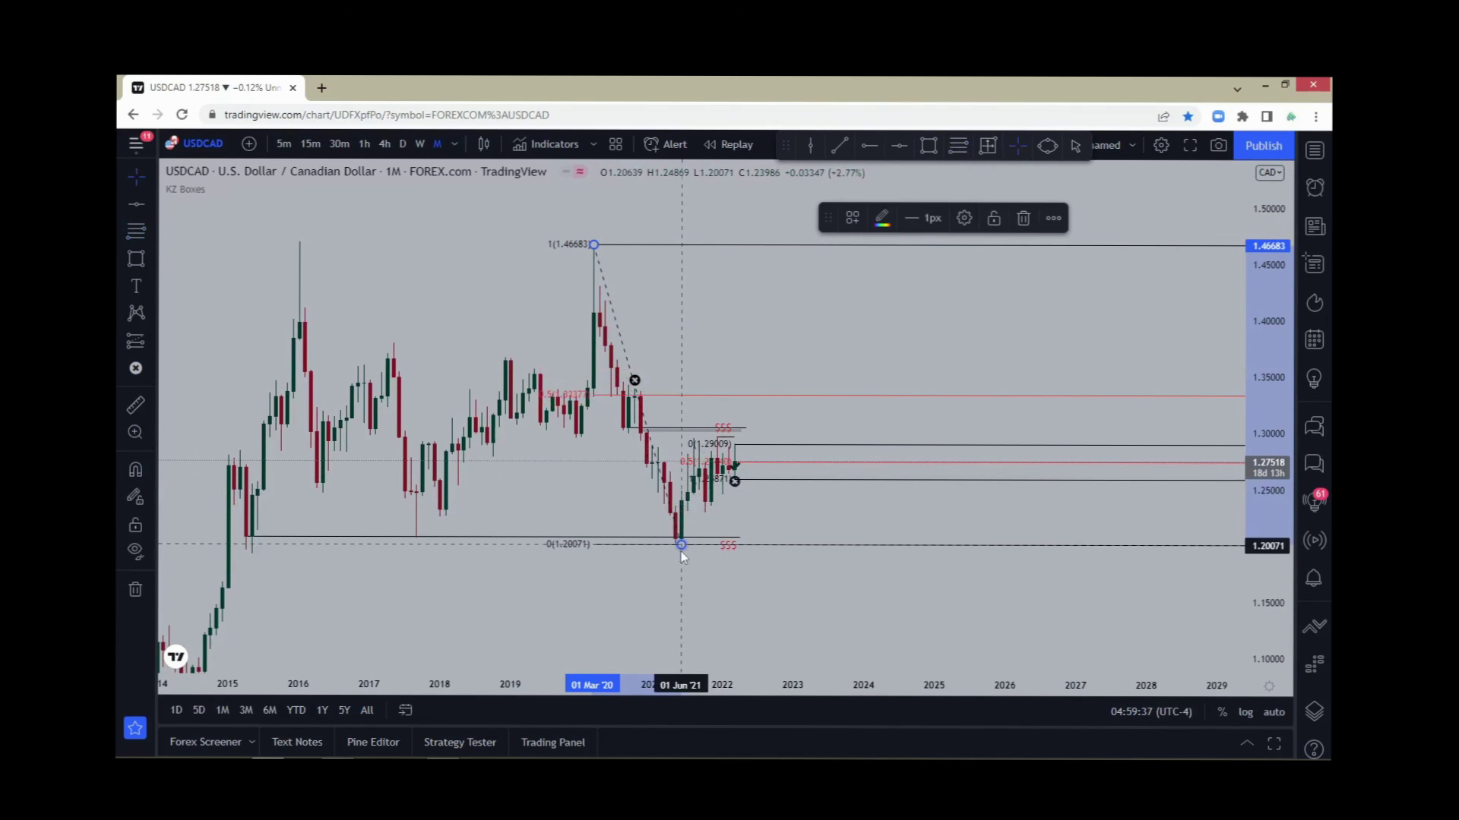
pyautogui.click(697, 609)
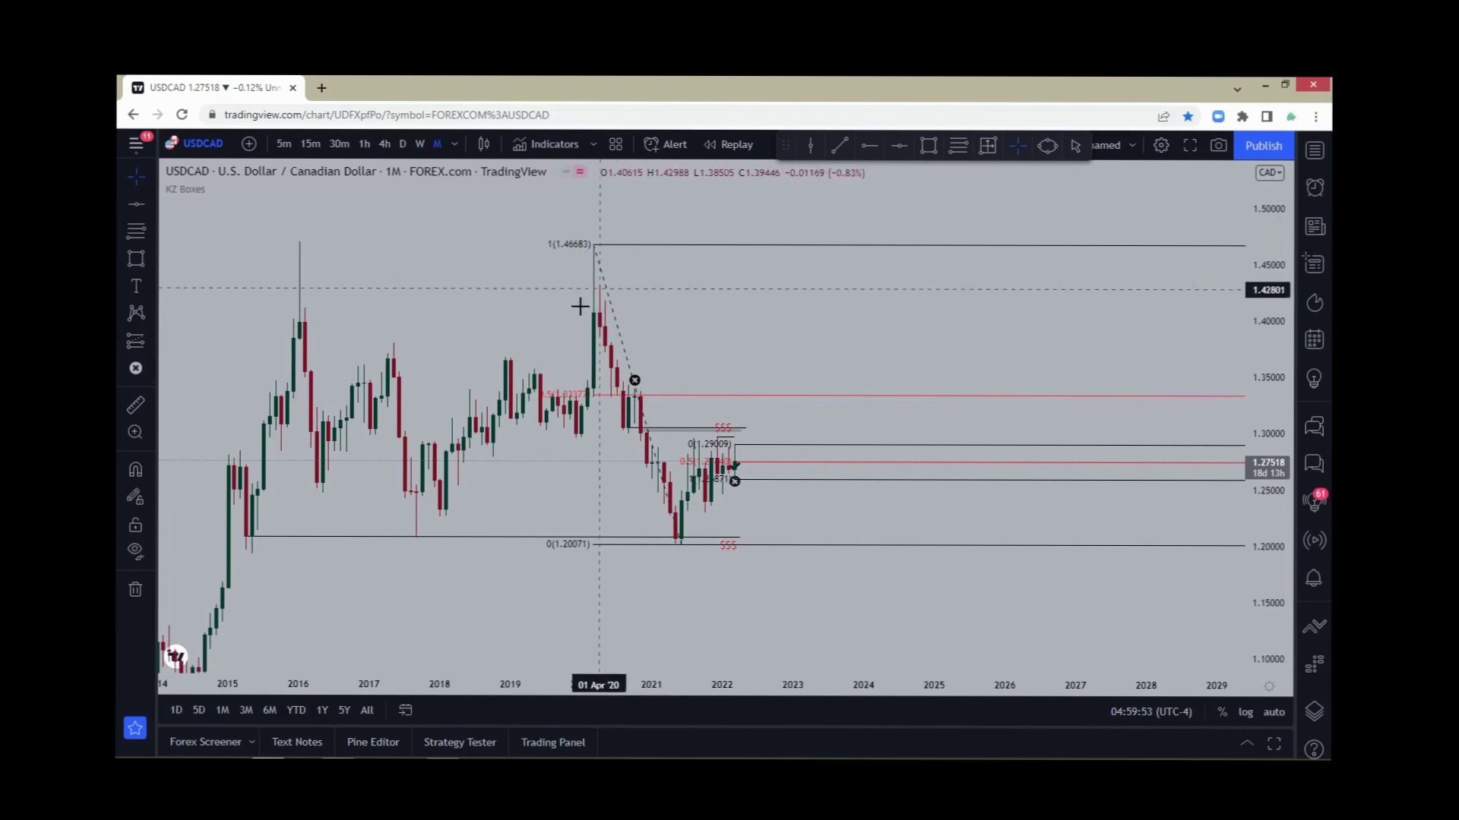
# Step: Check the 2020 to 2021 retracement on the weekly timeframe, and delete it back on the monthly chart
pyautogui.click(418, 146)
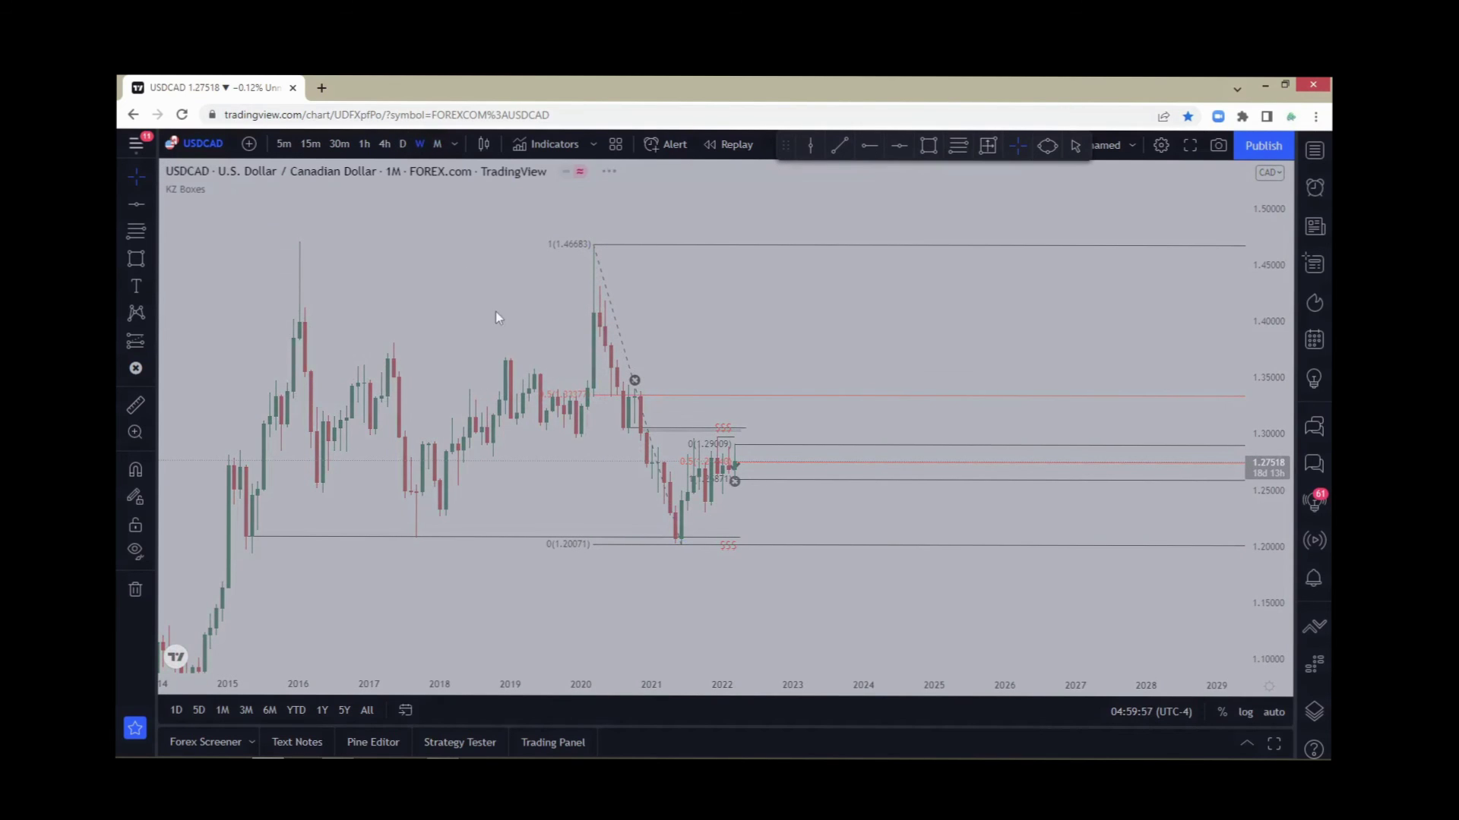
pyautogui.scroll(-2, 504, 310)
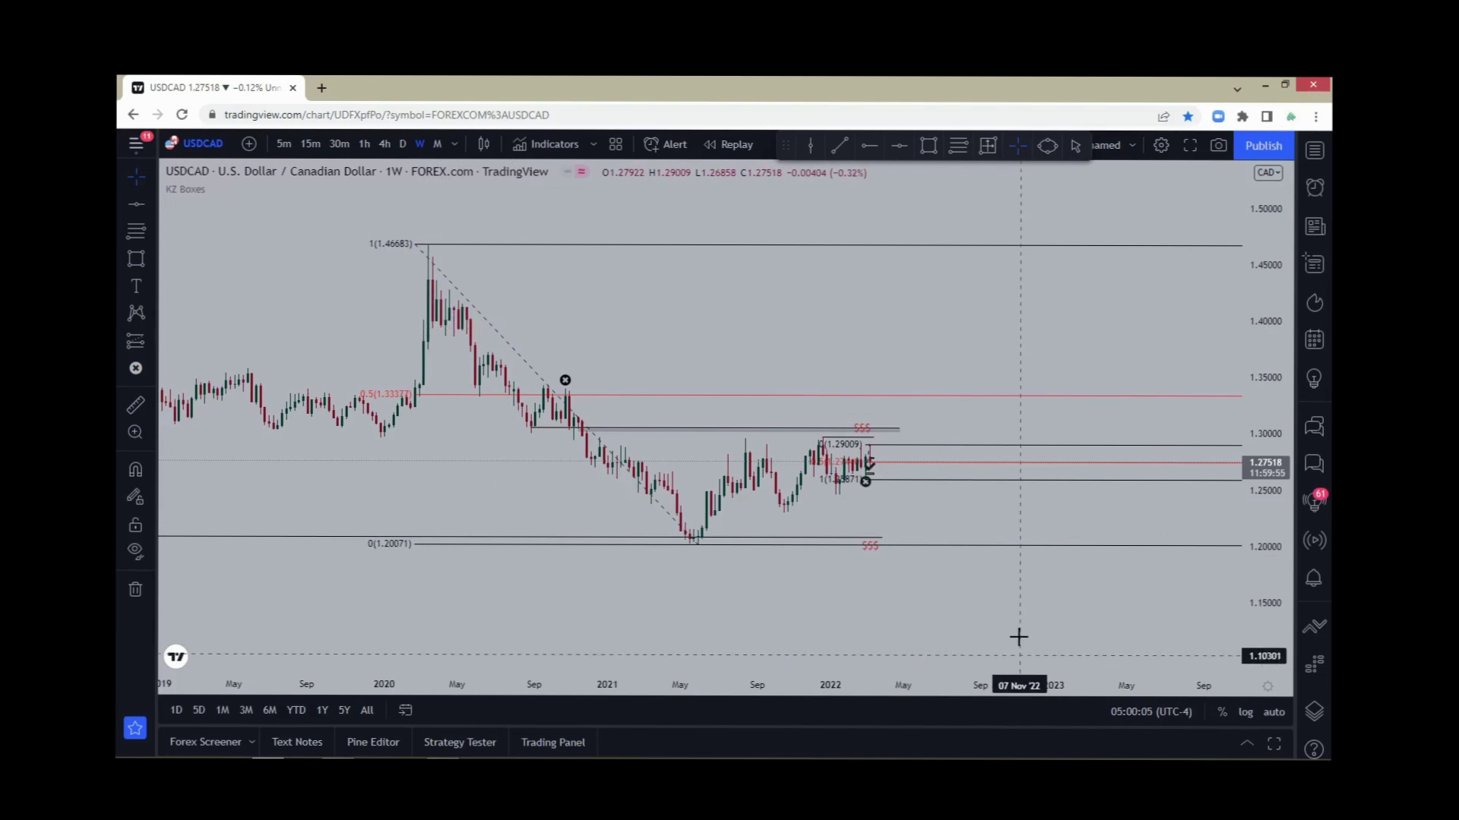
pyautogui.write('1M')
pyautogui.press('Return')
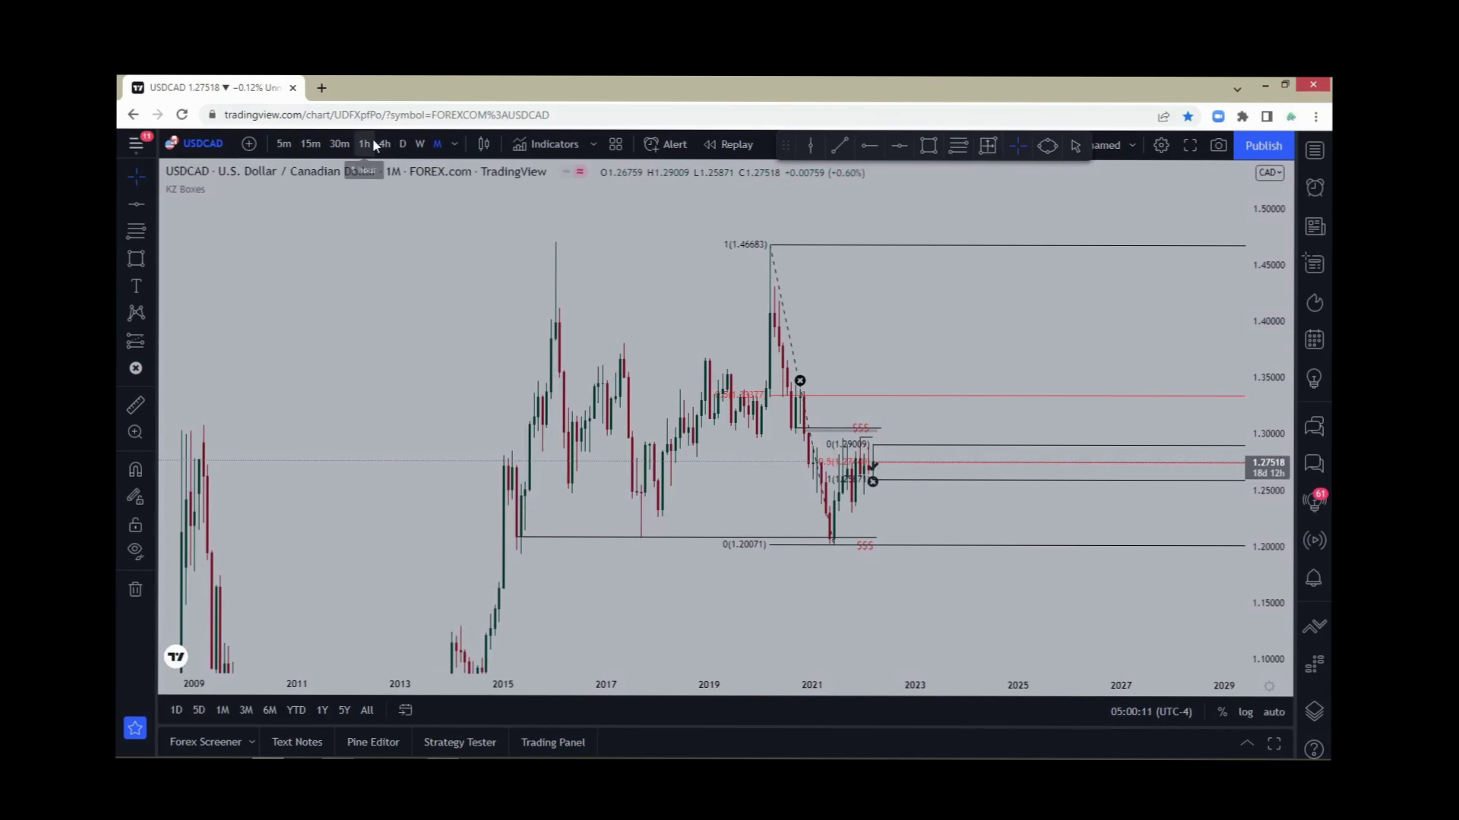
pyautogui.click(1010, 396)
pyautogui.press('Delete')
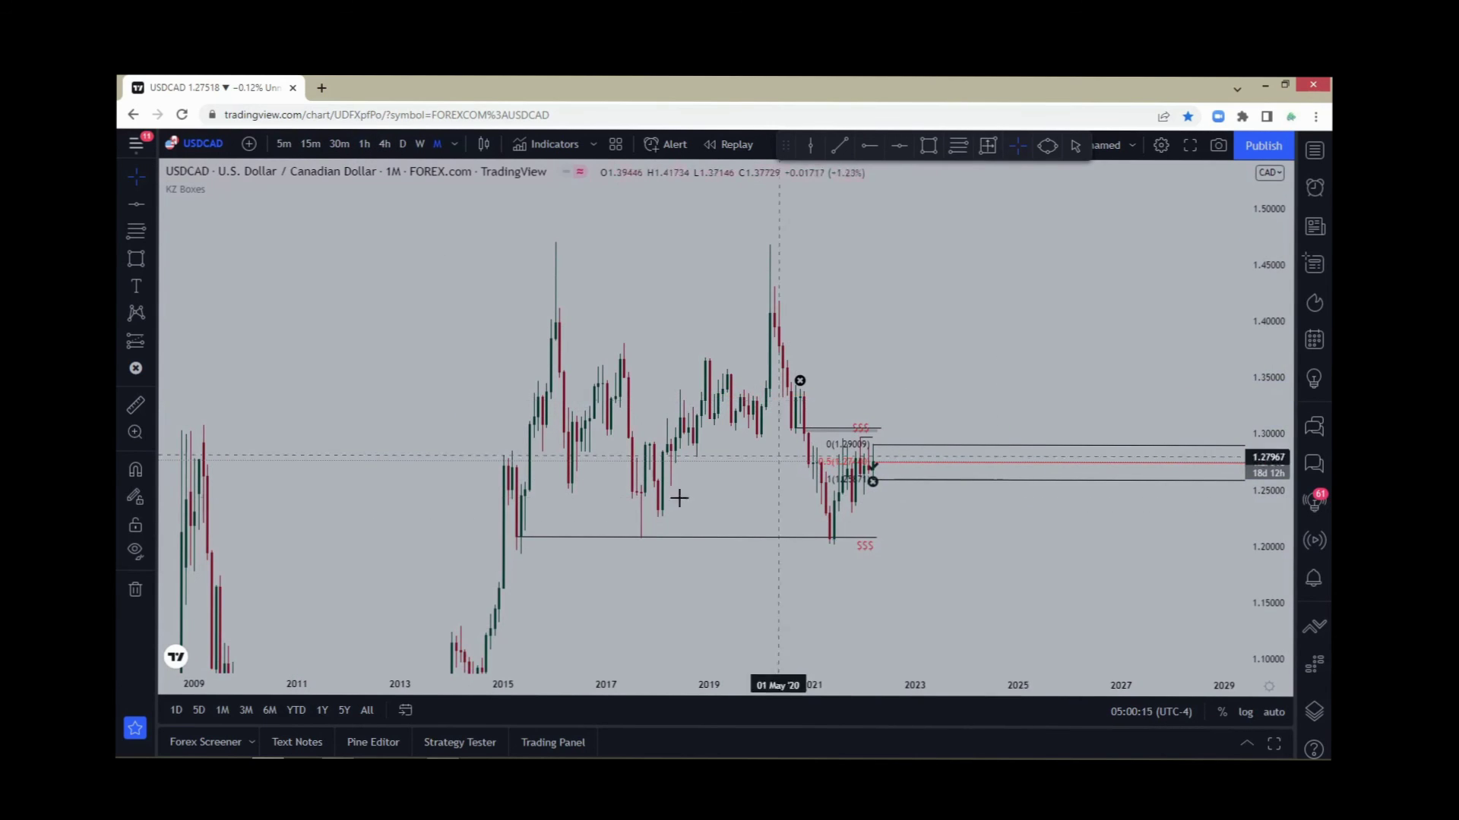
# Step: On the 1-hour timeframe, shorten the upper shaded zone to end at 17 Mar '22 01:00, level with the lower zone's end
pyautogui.click(368, 144)
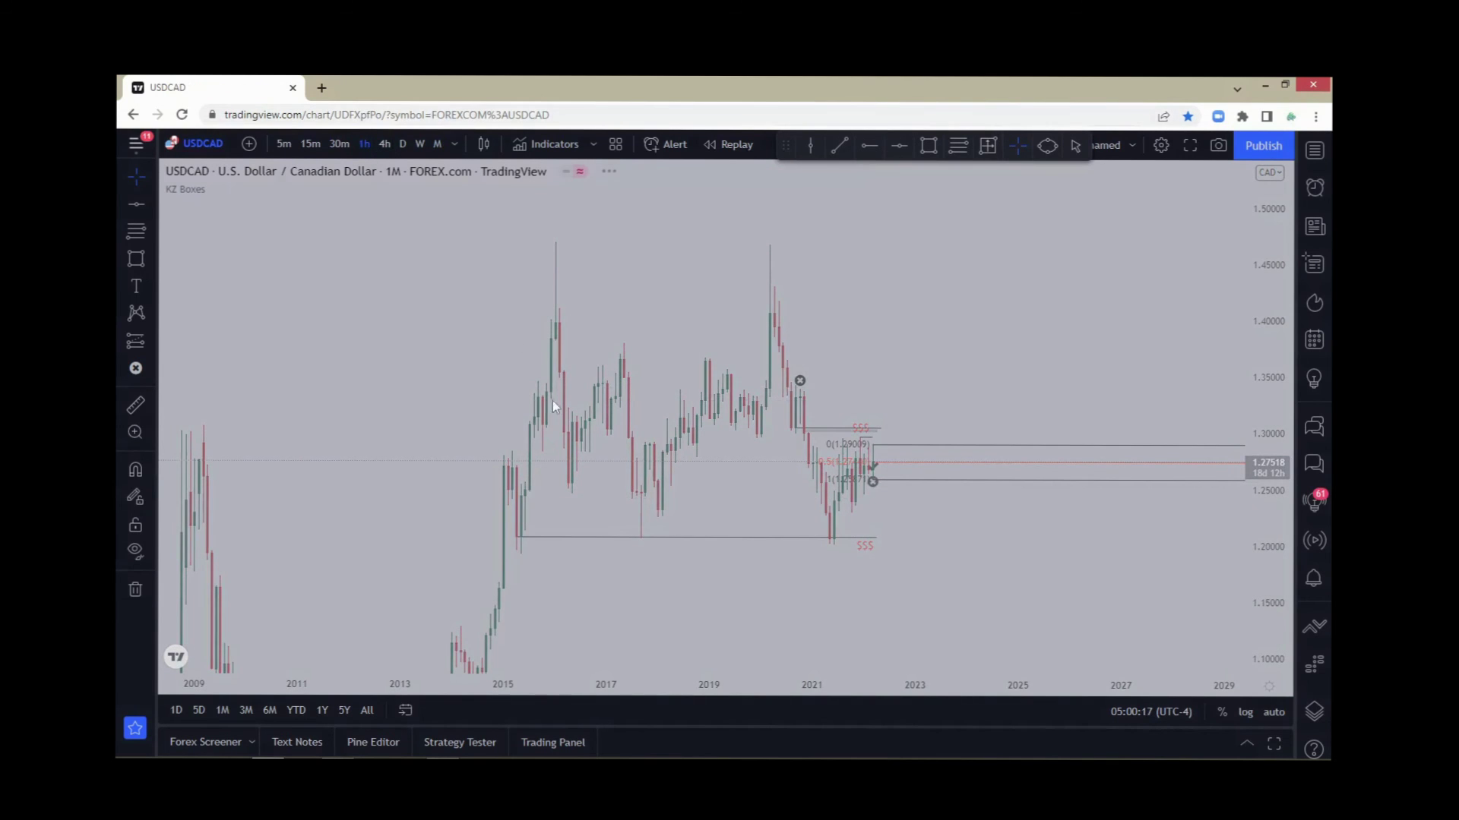
pyautogui.click(791, 640)
pyautogui.scroll(-3, 785, 608)
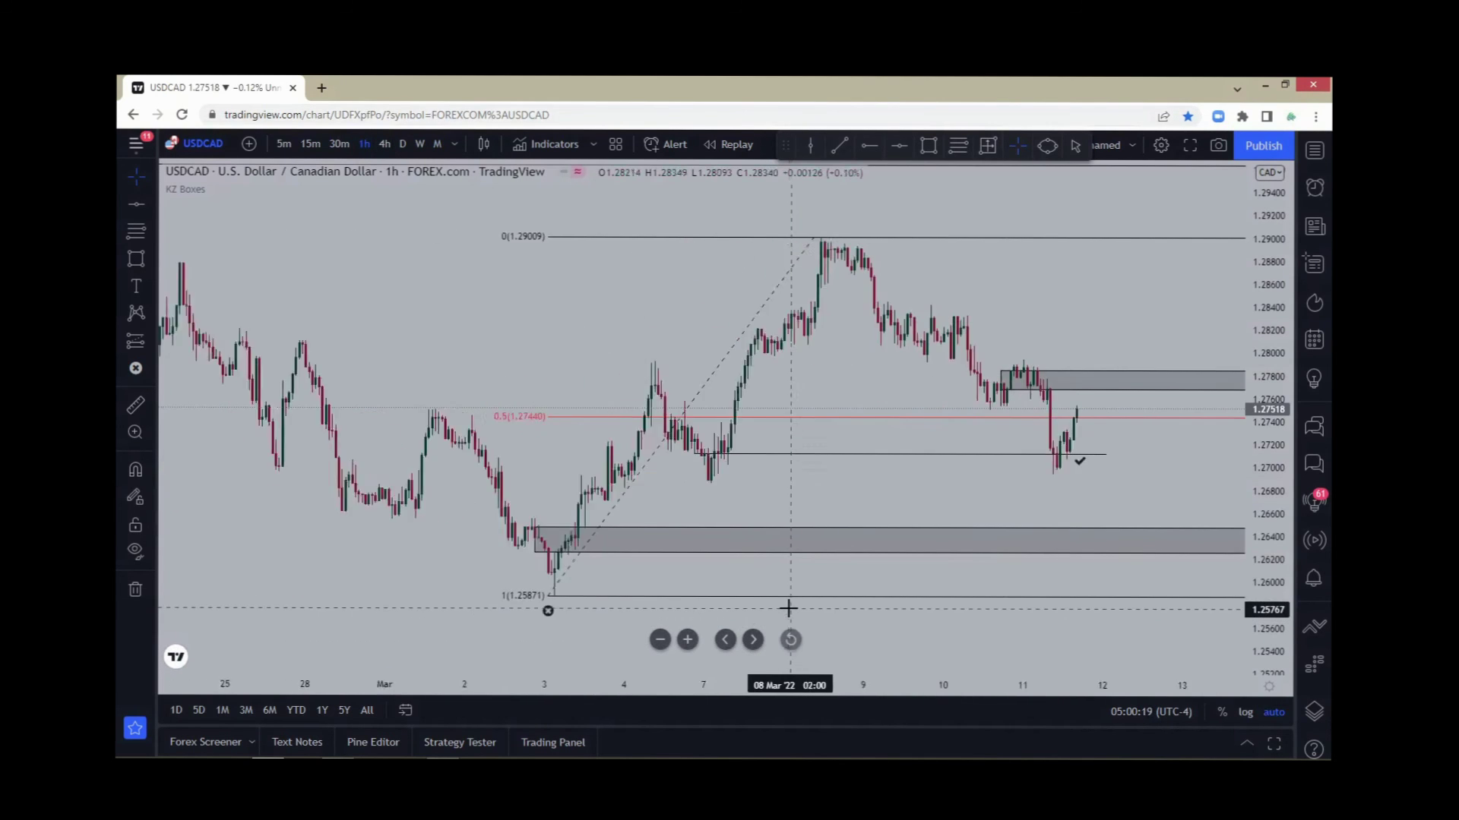
pyautogui.moveTo(797, 490); pyautogui.dragTo(570, 489)
pyautogui.moveTo(700, 477); pyautogui.dragTo(583, 483)
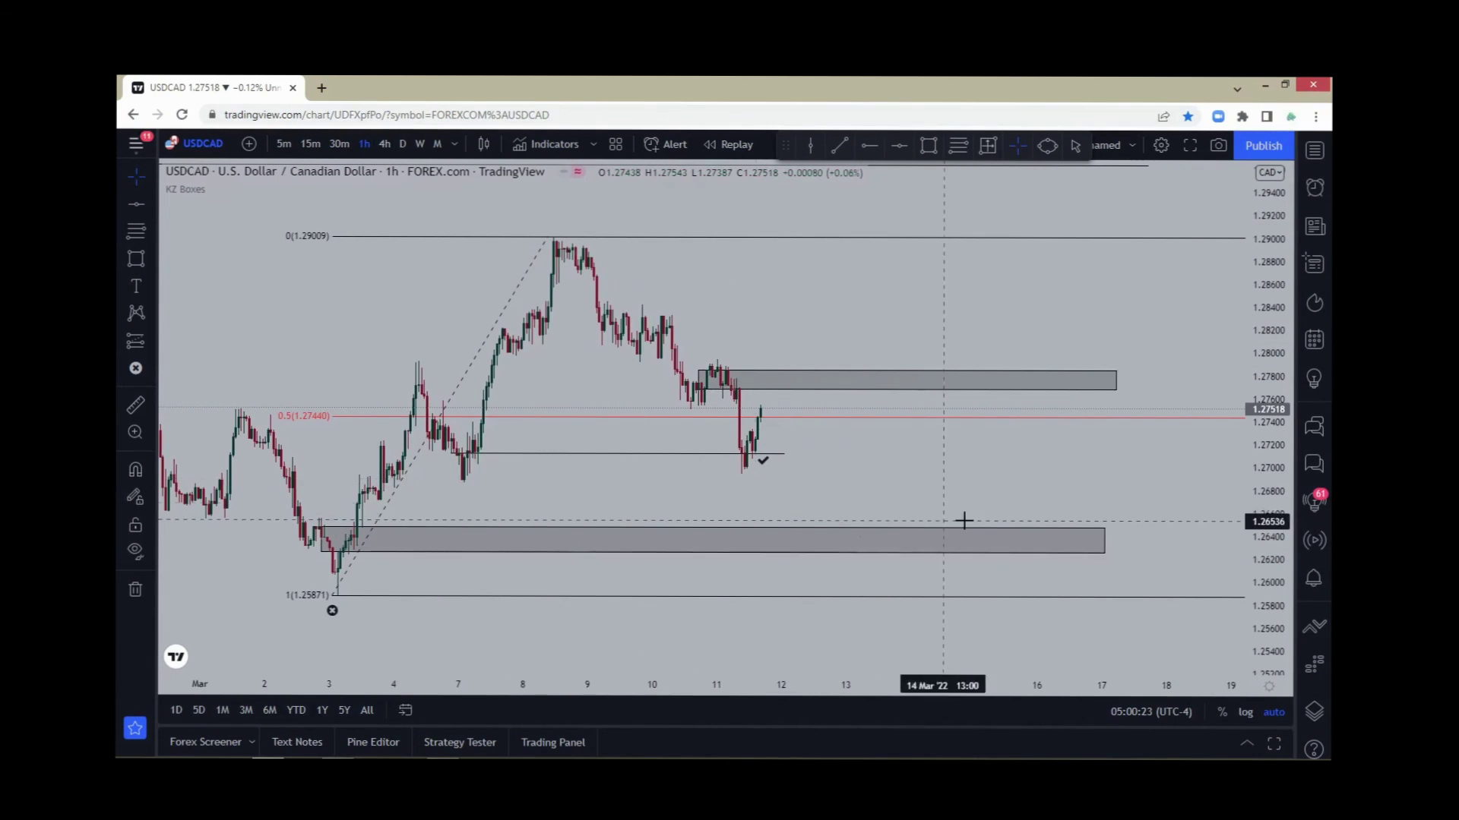
pyautogui.click(1110, 380)
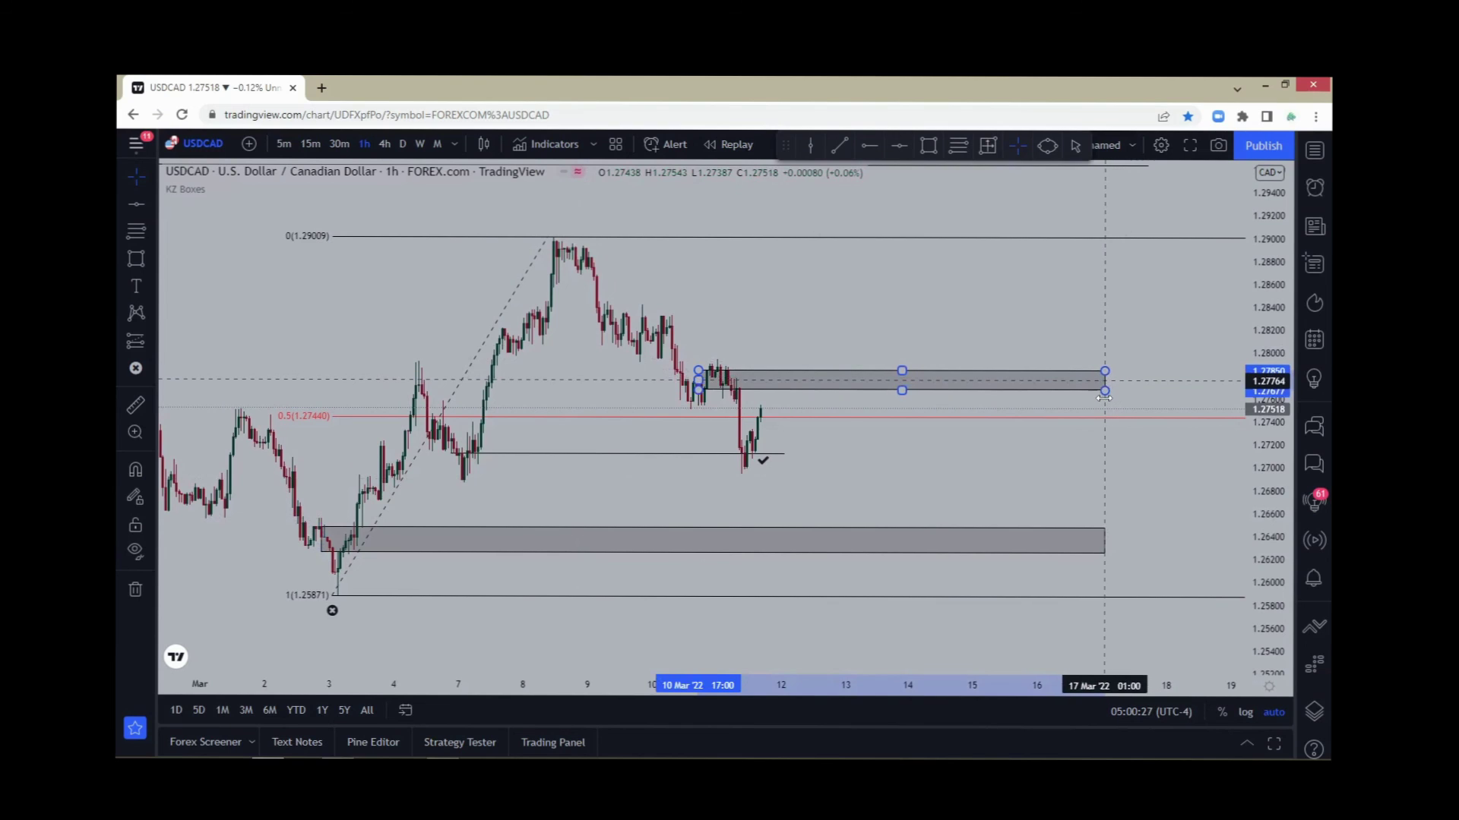
pyautogui.click(1012, 482)
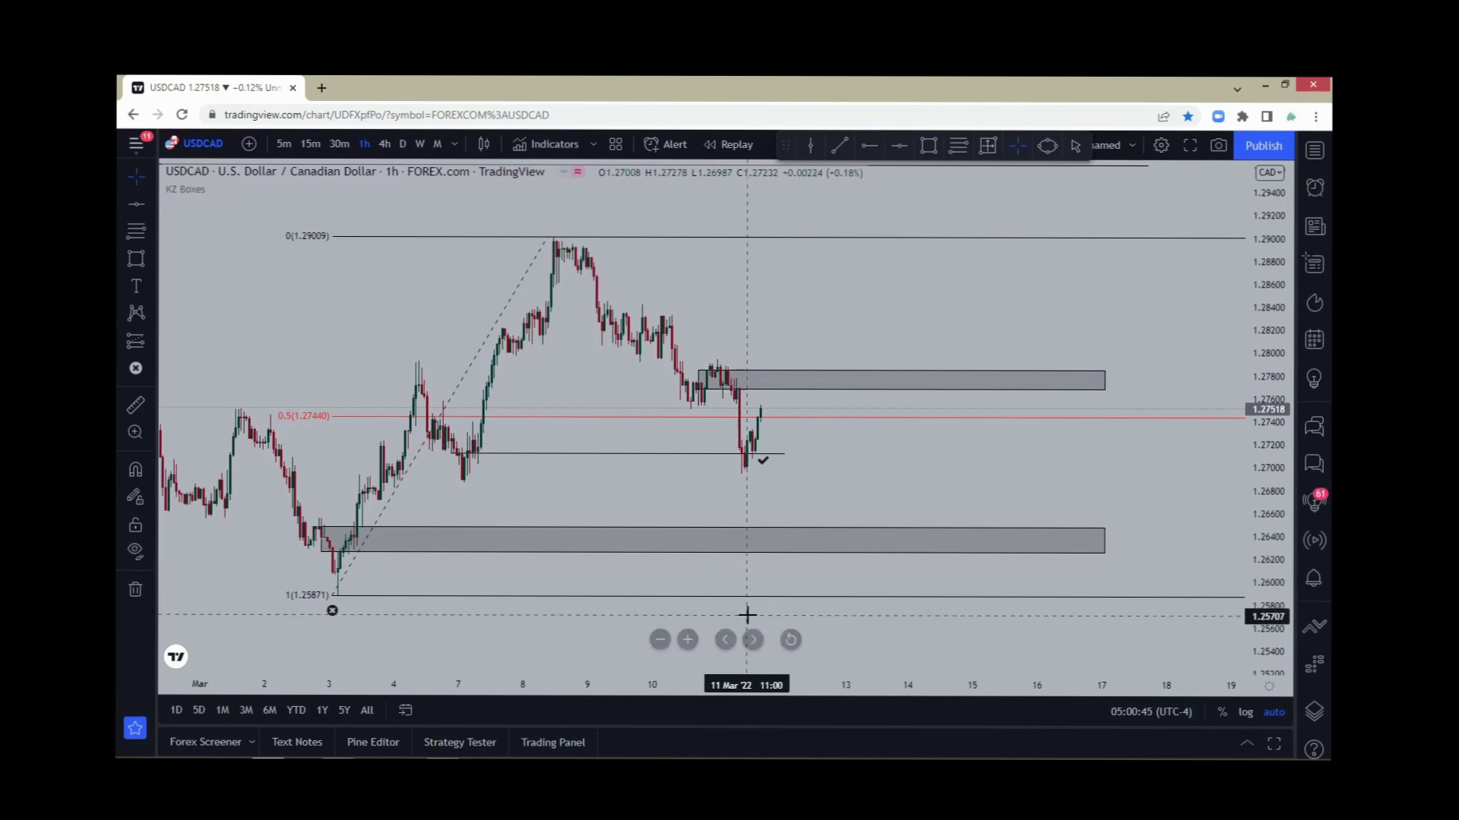
# Step: Switch to Telegram and open the channel info of the ECHO CHARTS channel
pyautogui.moveTo(531, 755)
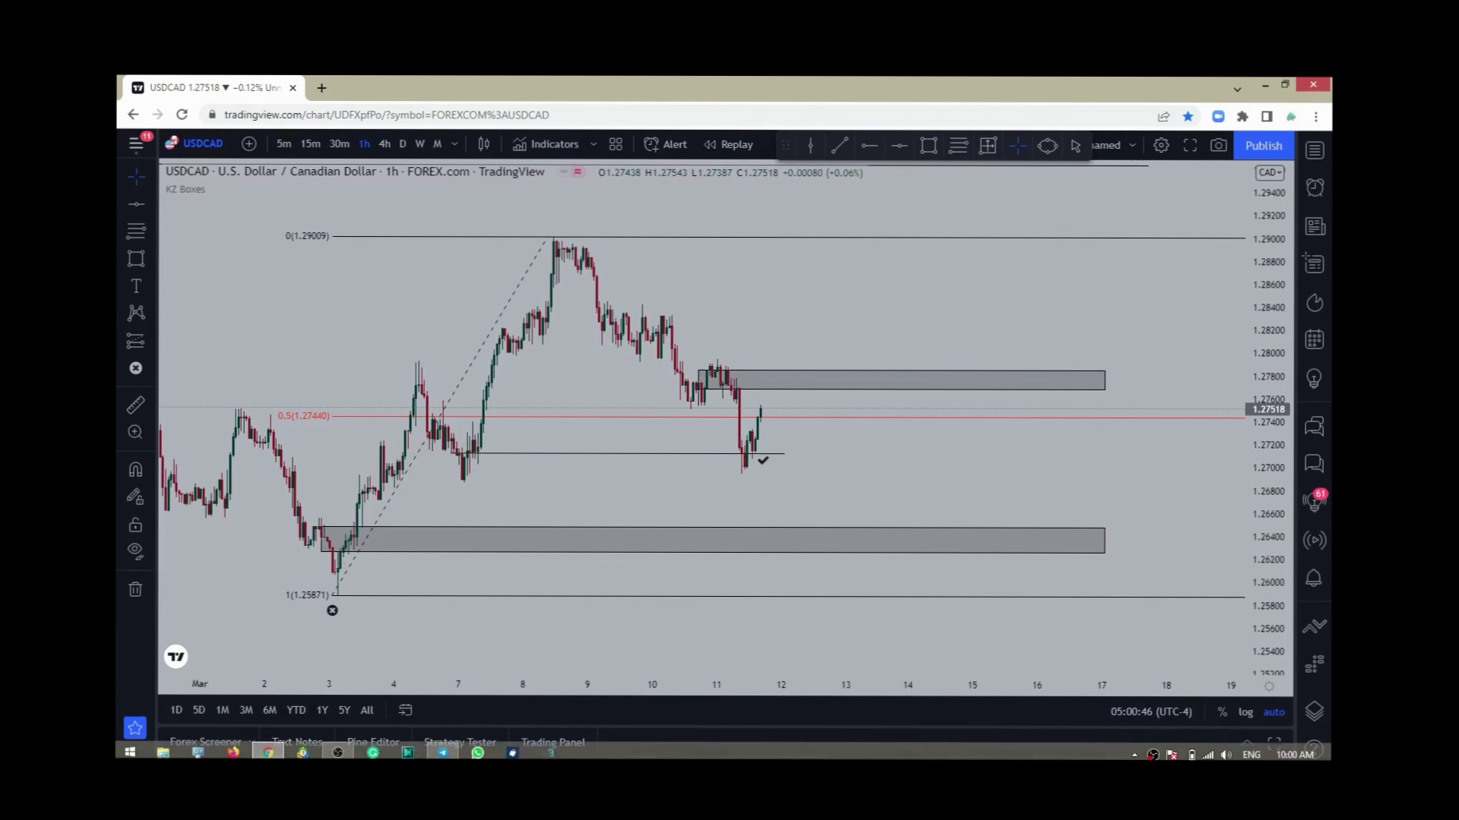
pyautogui.click(433, 752)
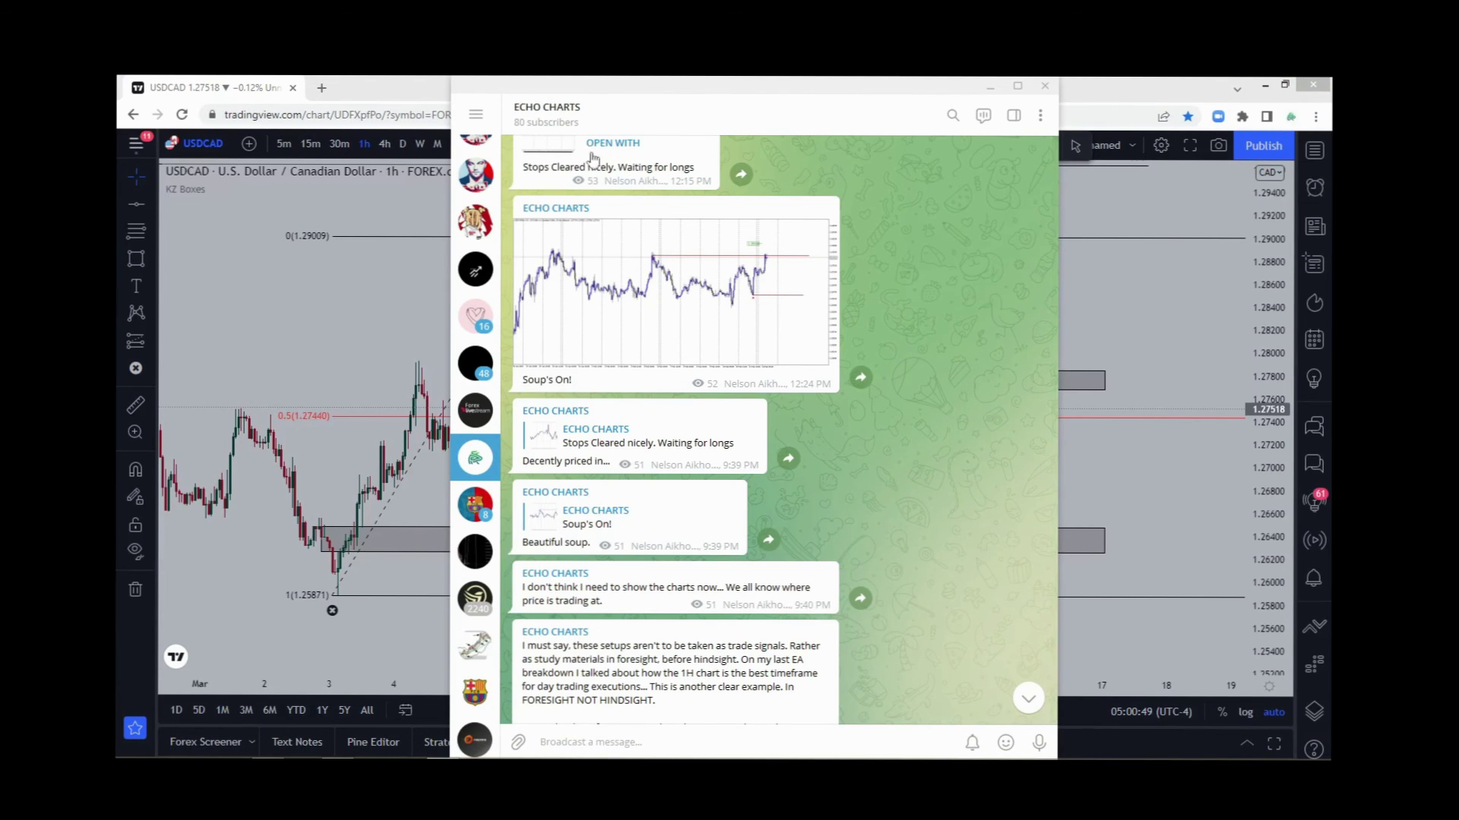
pyautogui.click(625, 112)
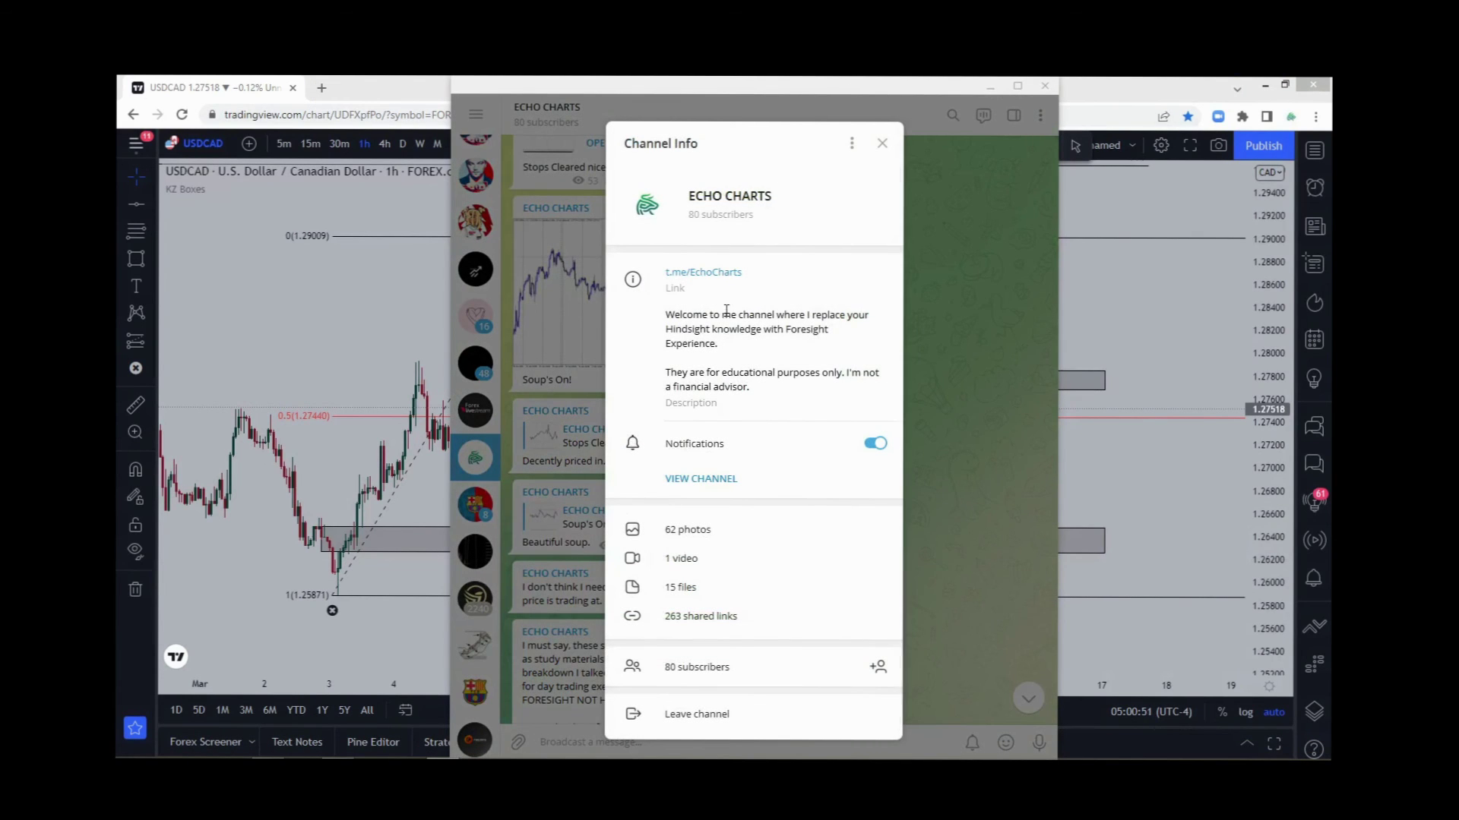